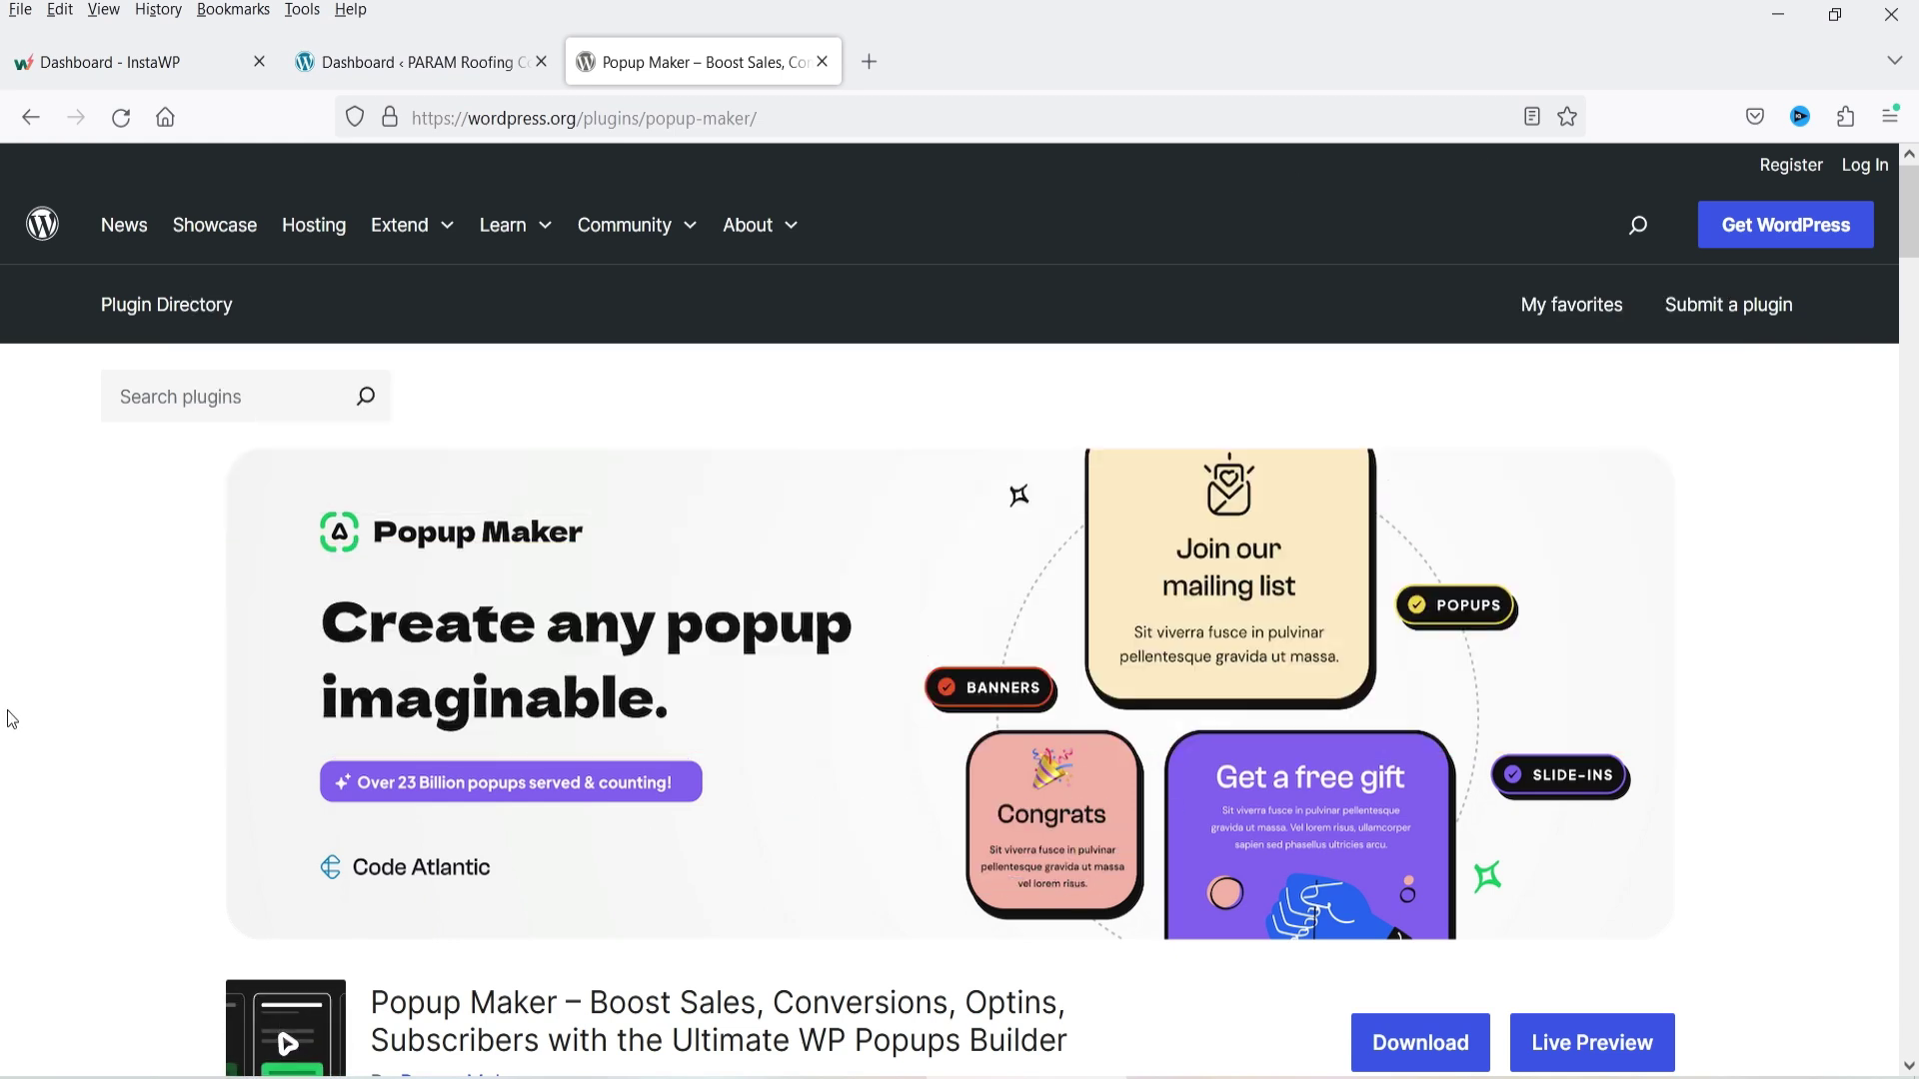
- Review the Popup Maker plugin page, including its description, popup triggers and supported form plugins
scroll(12, 719, down, 3)
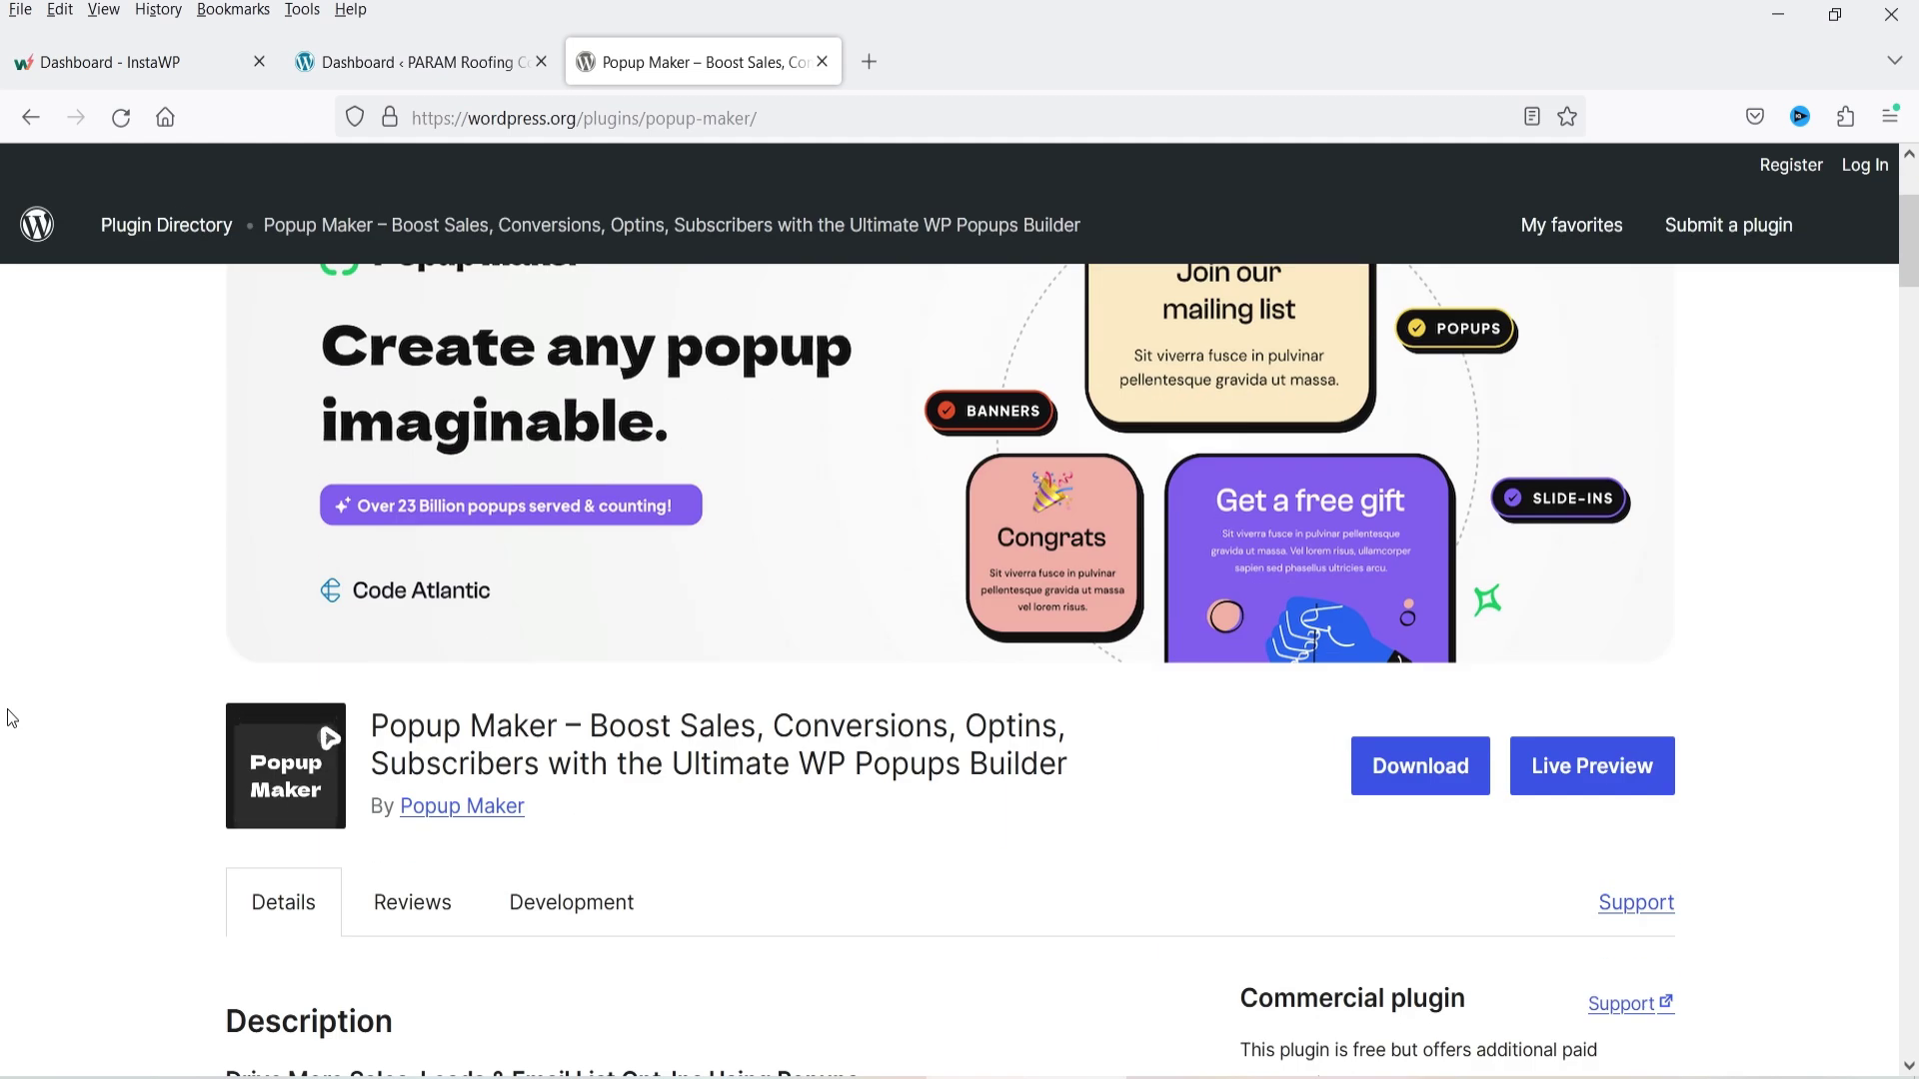
scroll(84, 753, down, 10)
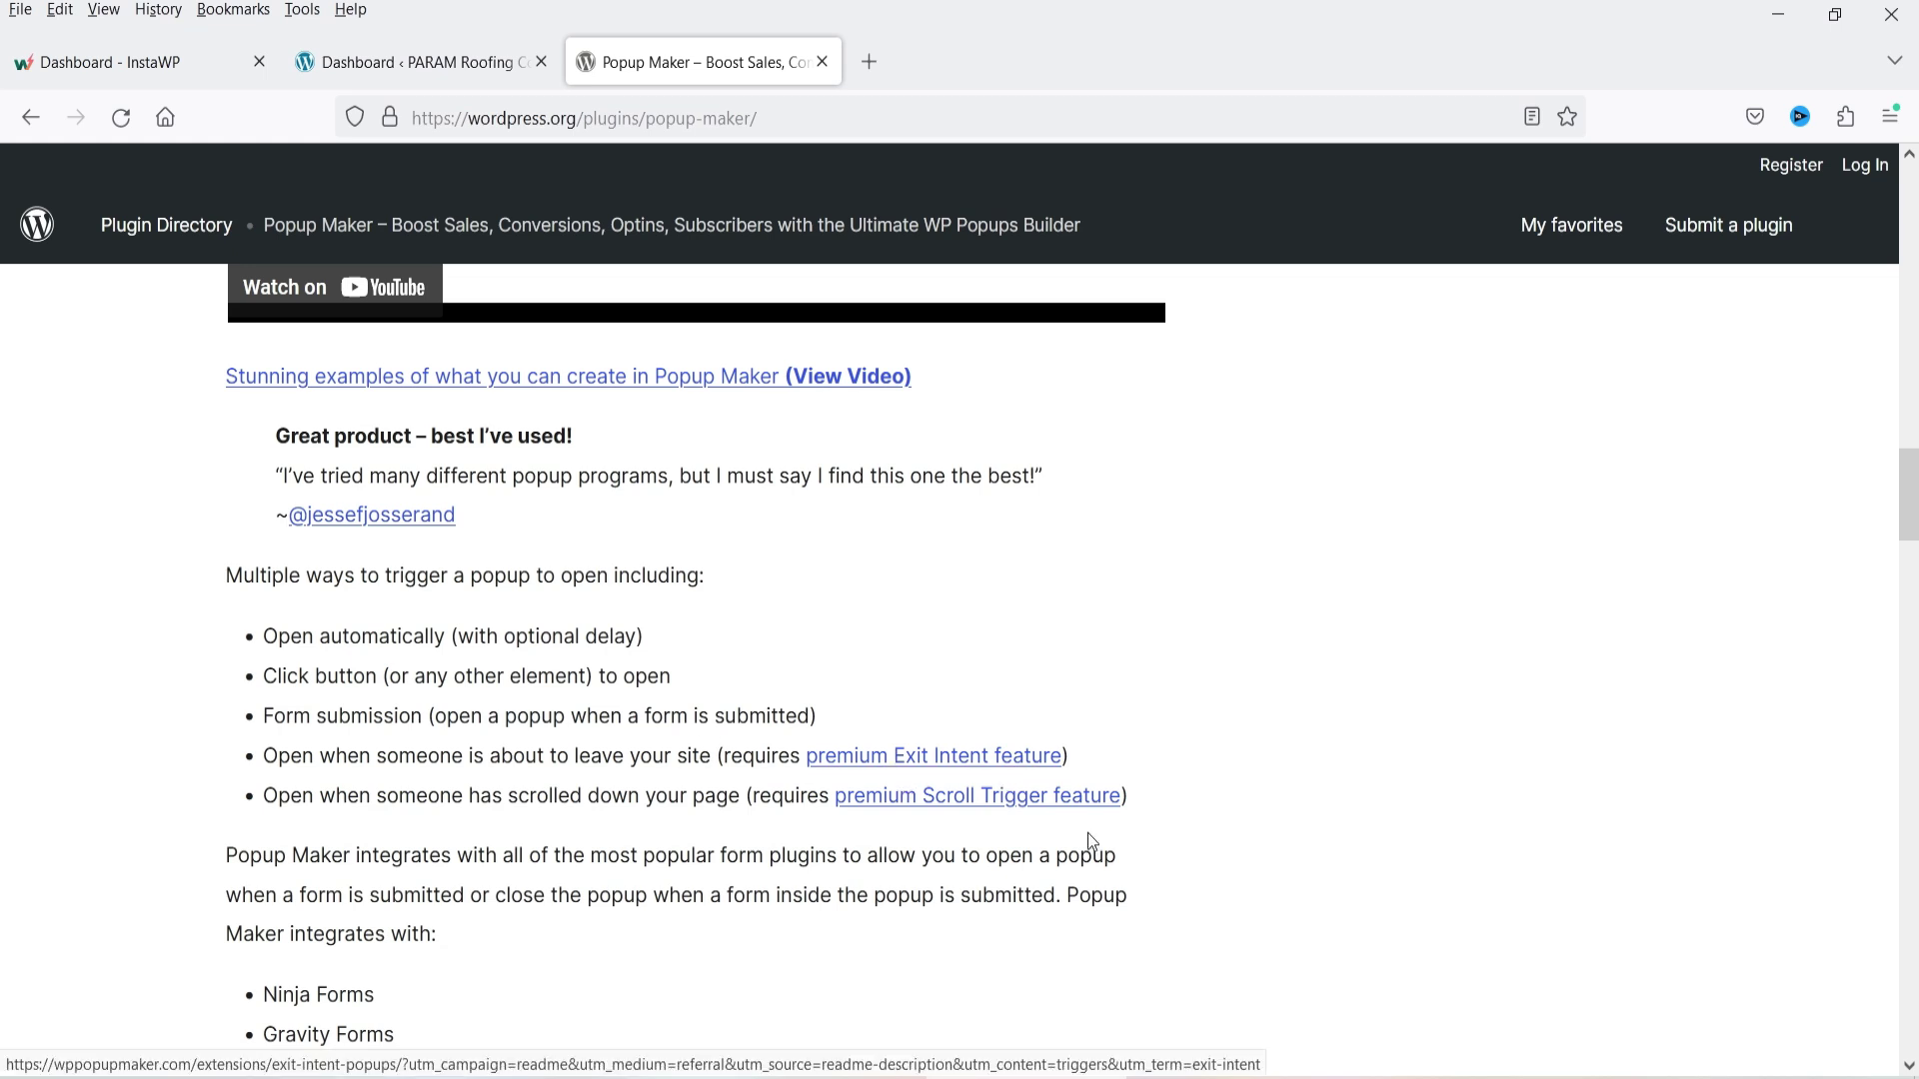
scroll(288, 747, down, 3)
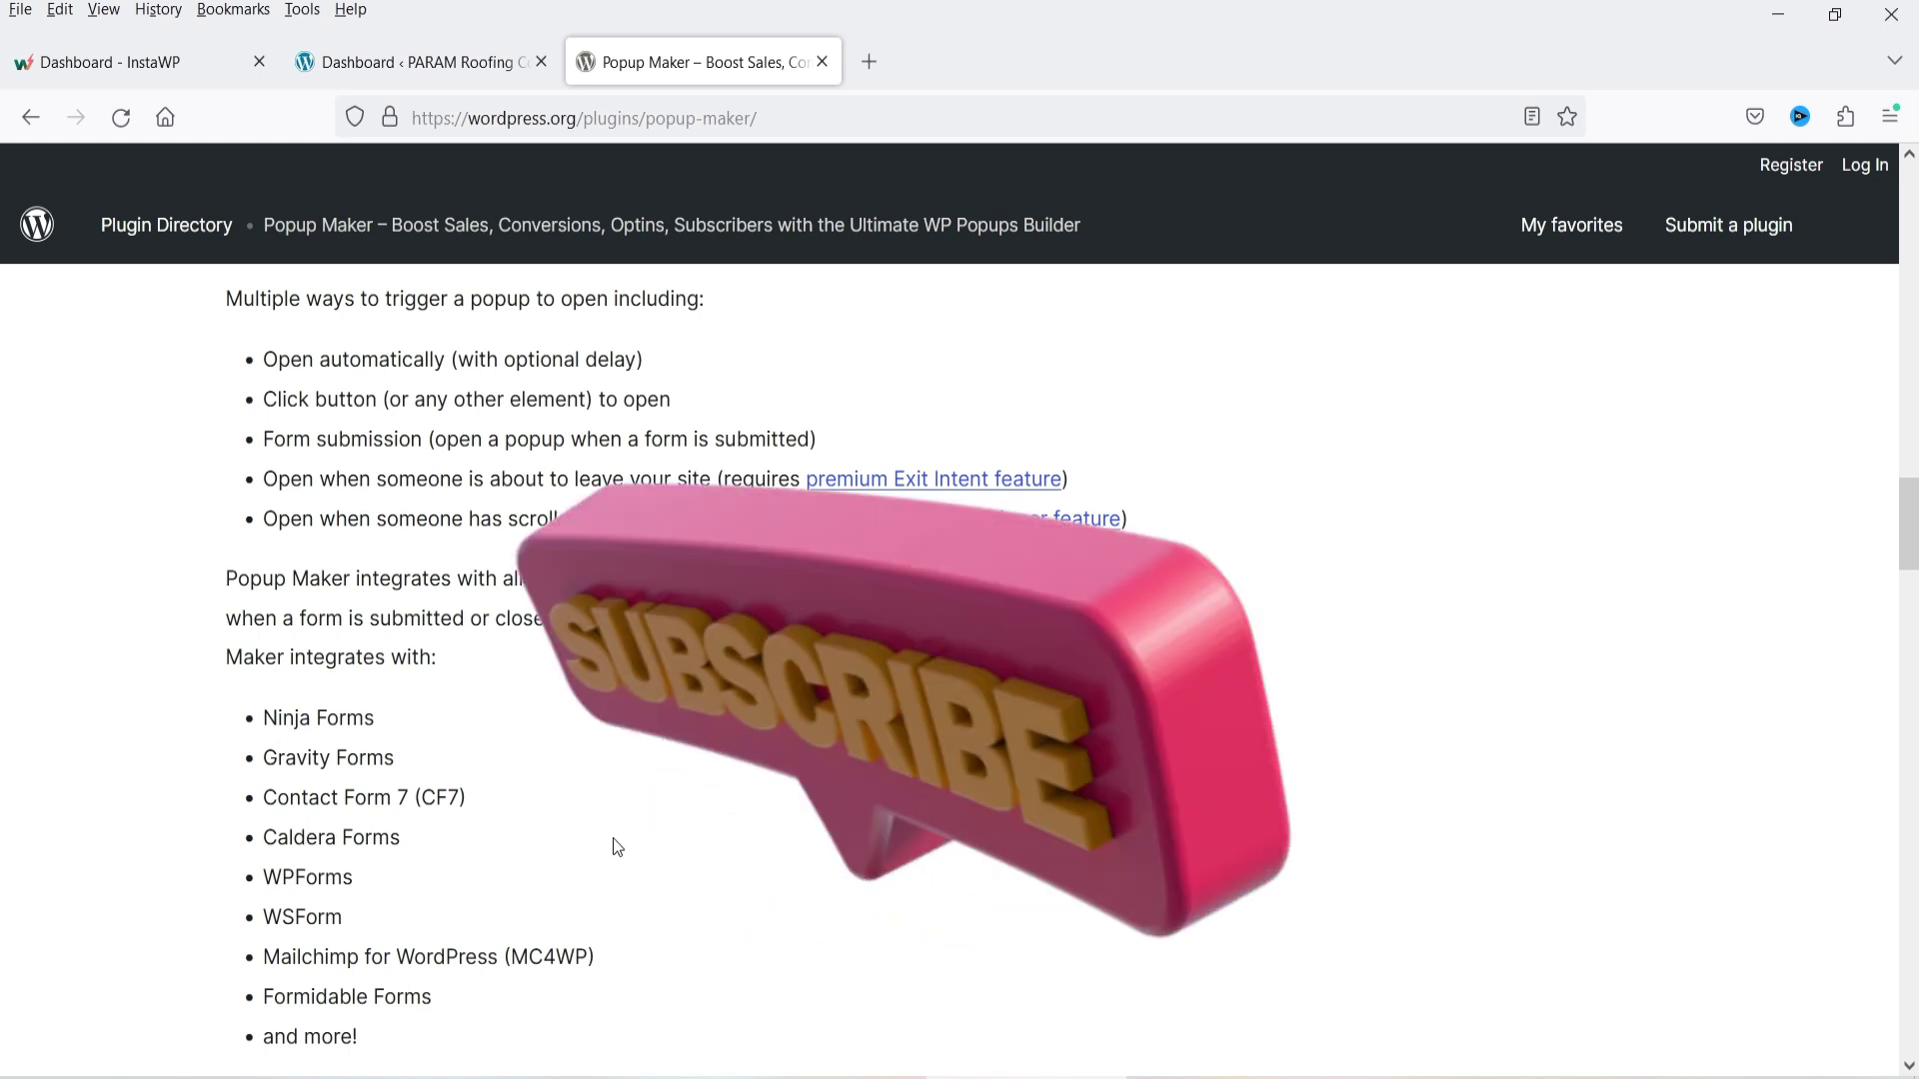
scroll(533, 765, down, 3)
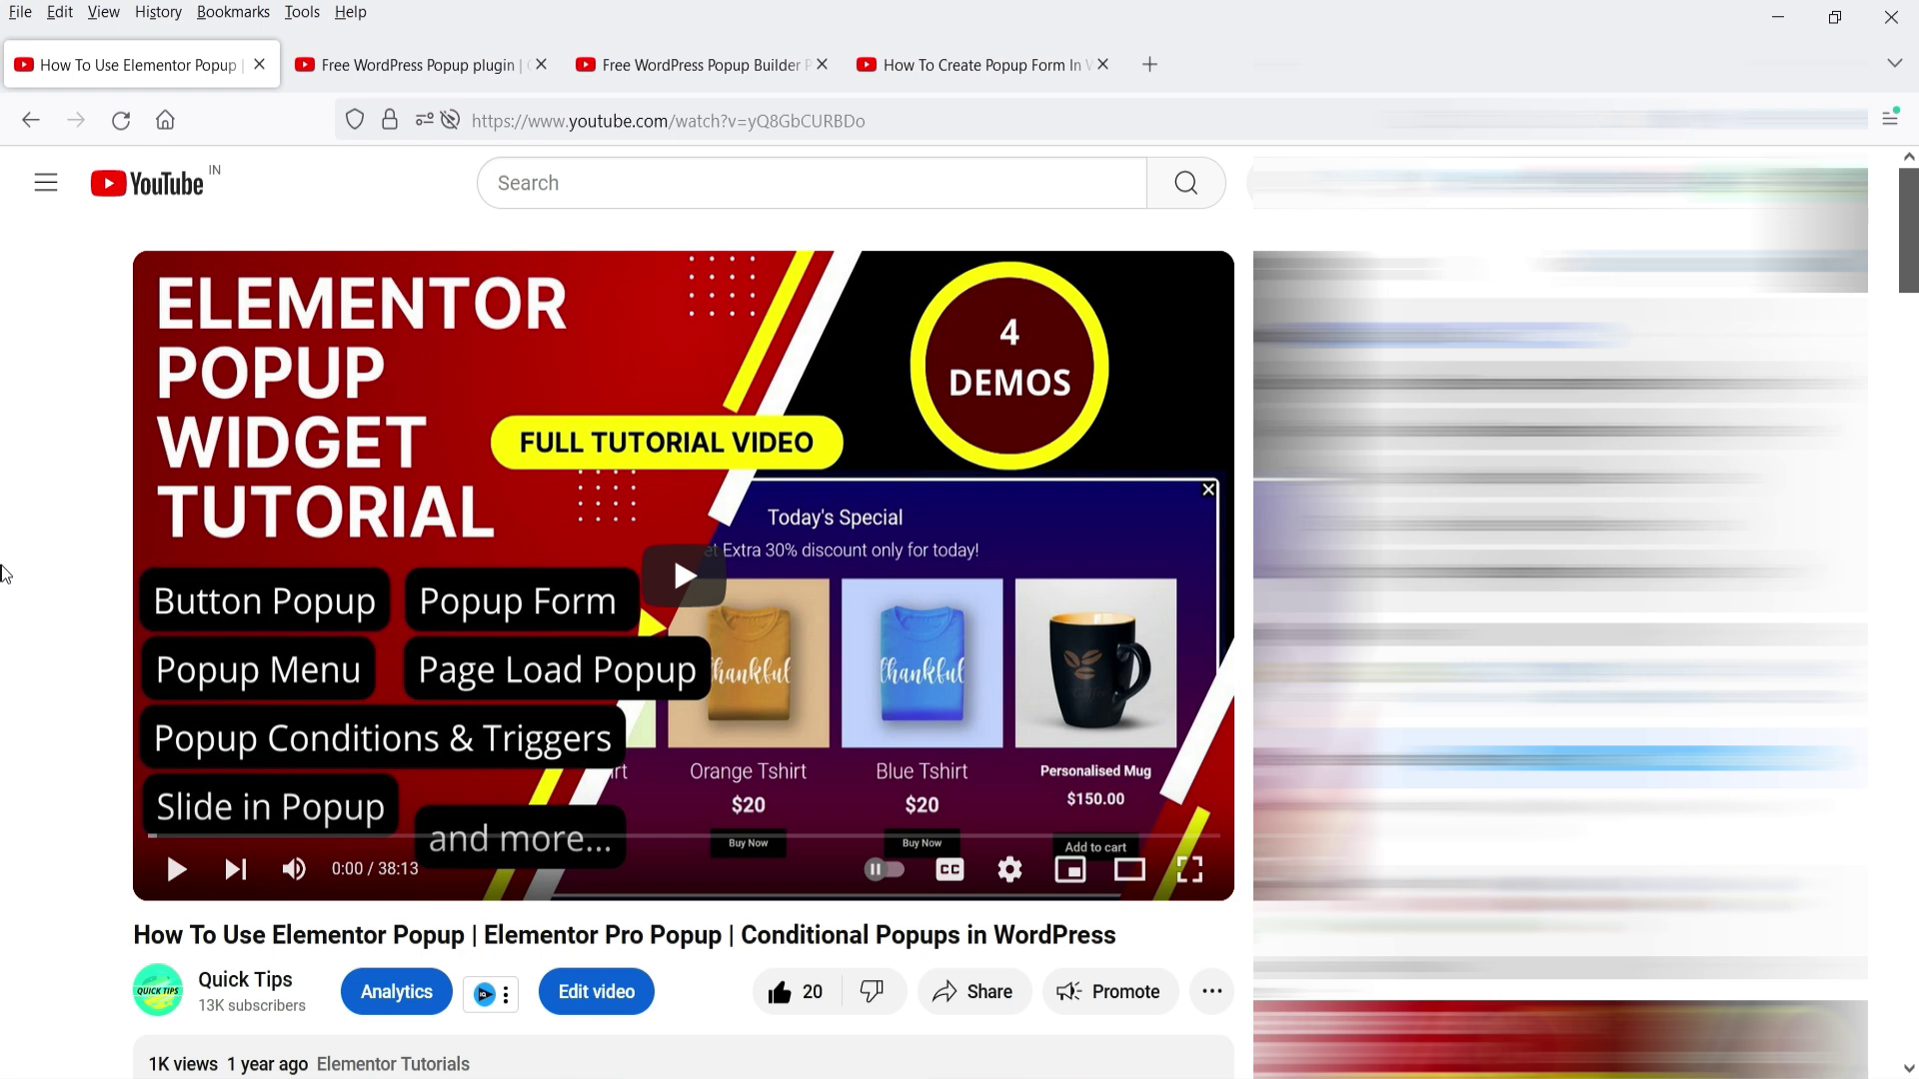
- Look through the open YouTube videos on WordPress popup plugins, from the Elementor tutorial to the JetPopup one
key(ctrl+Tab)
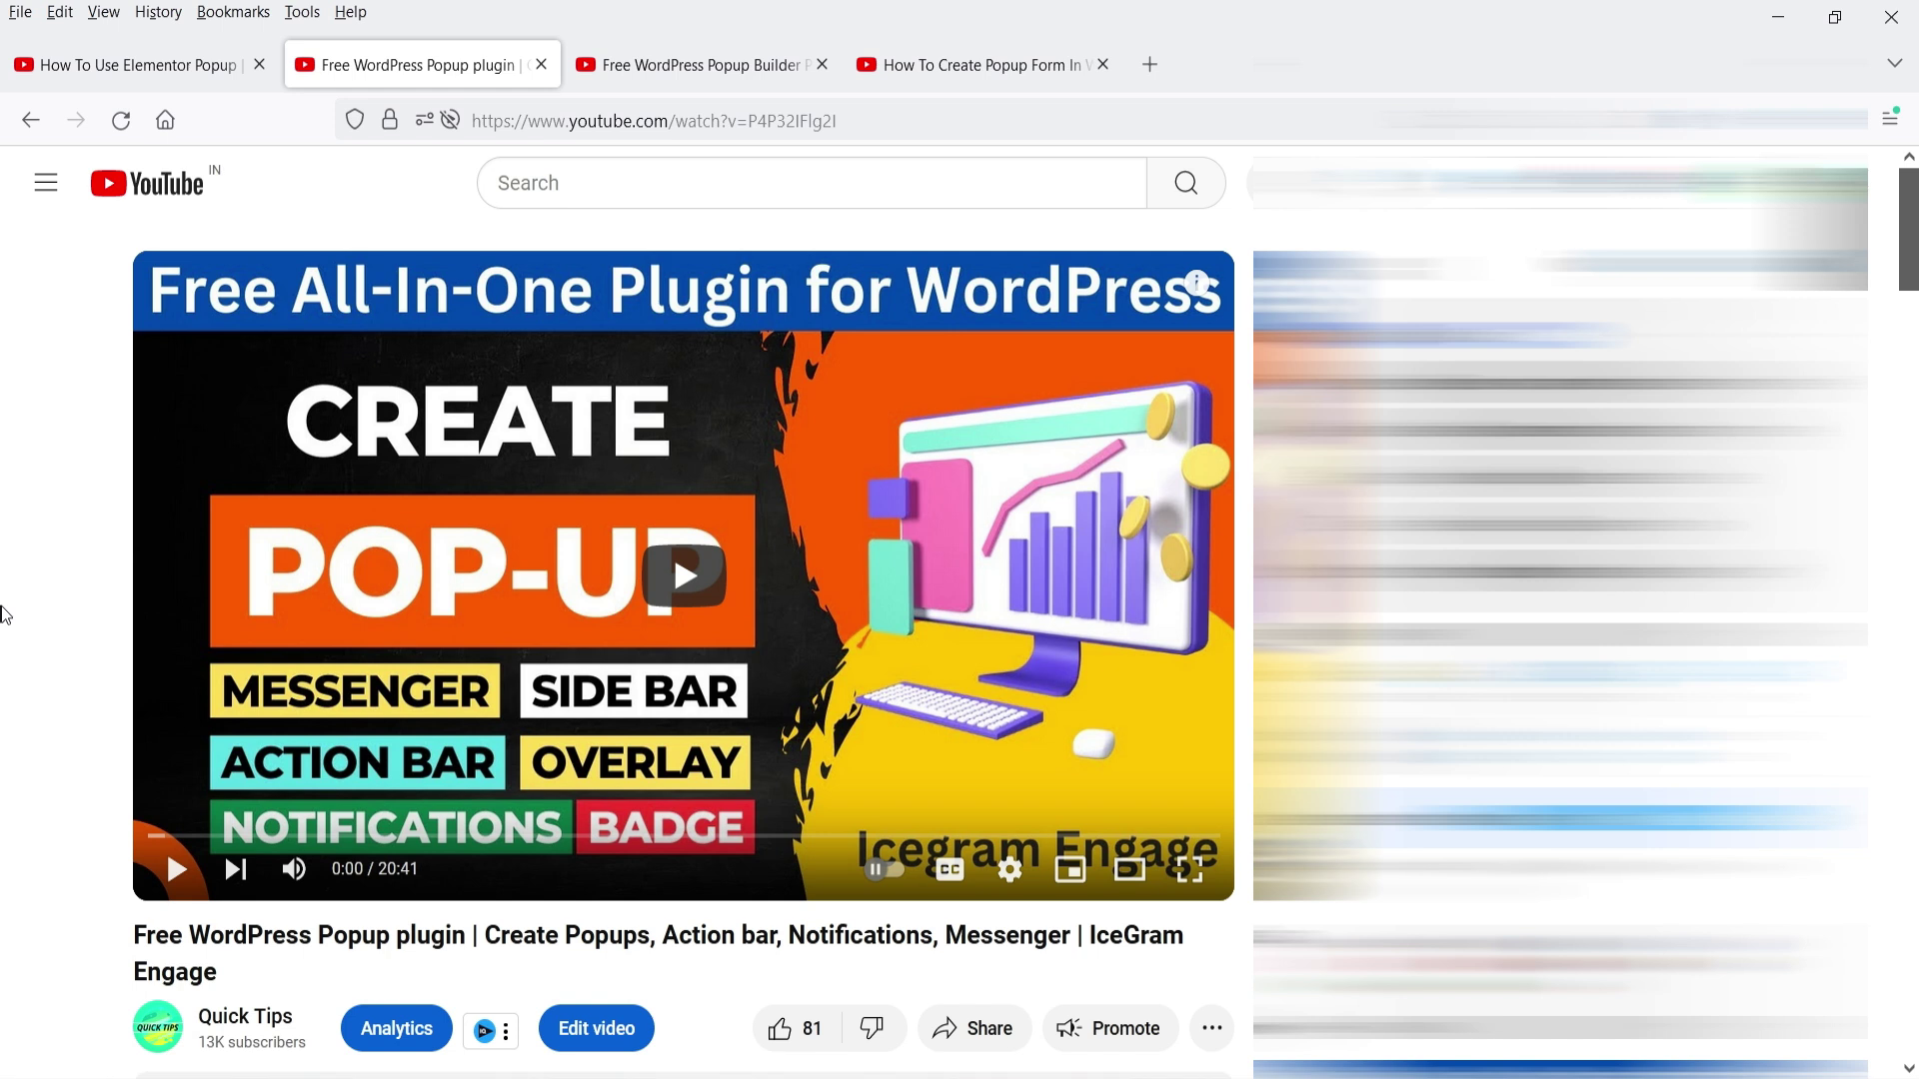
key(ctrl+Tab)
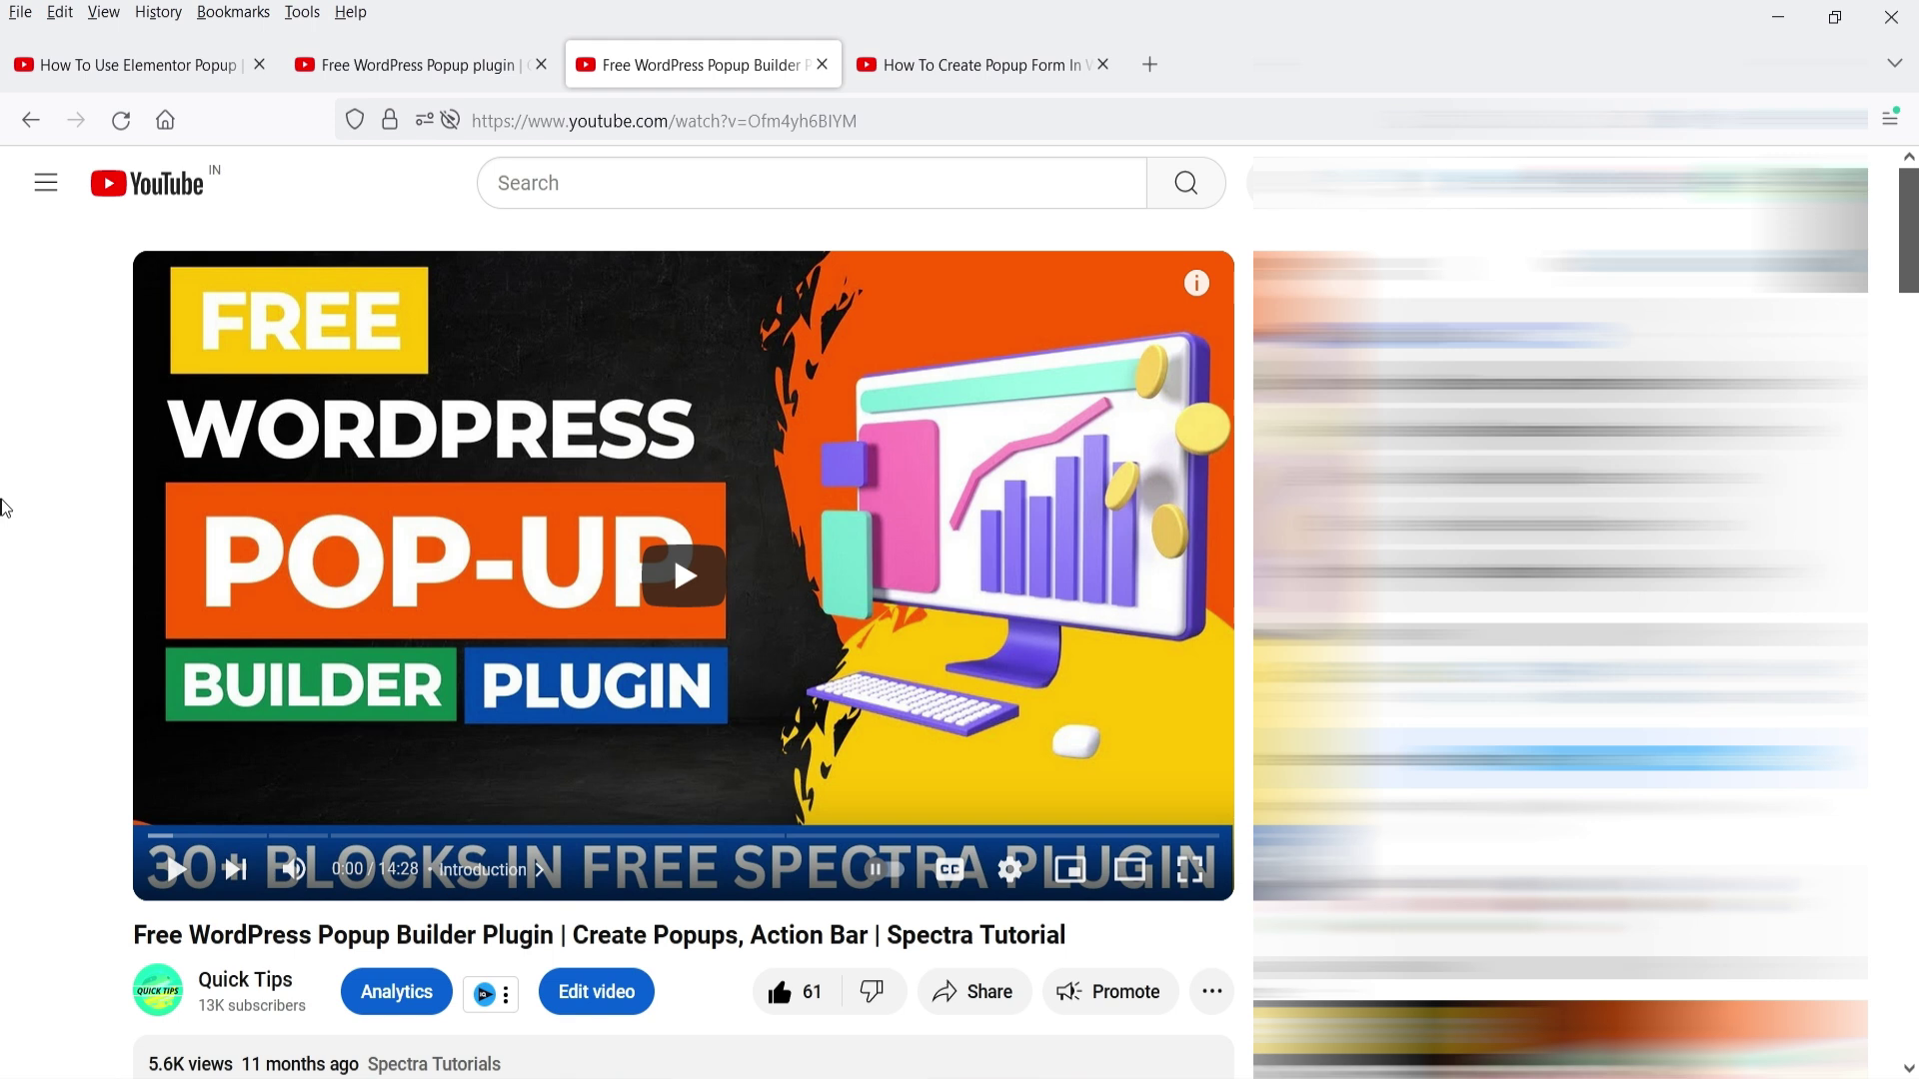
key(ctrl+Tab)
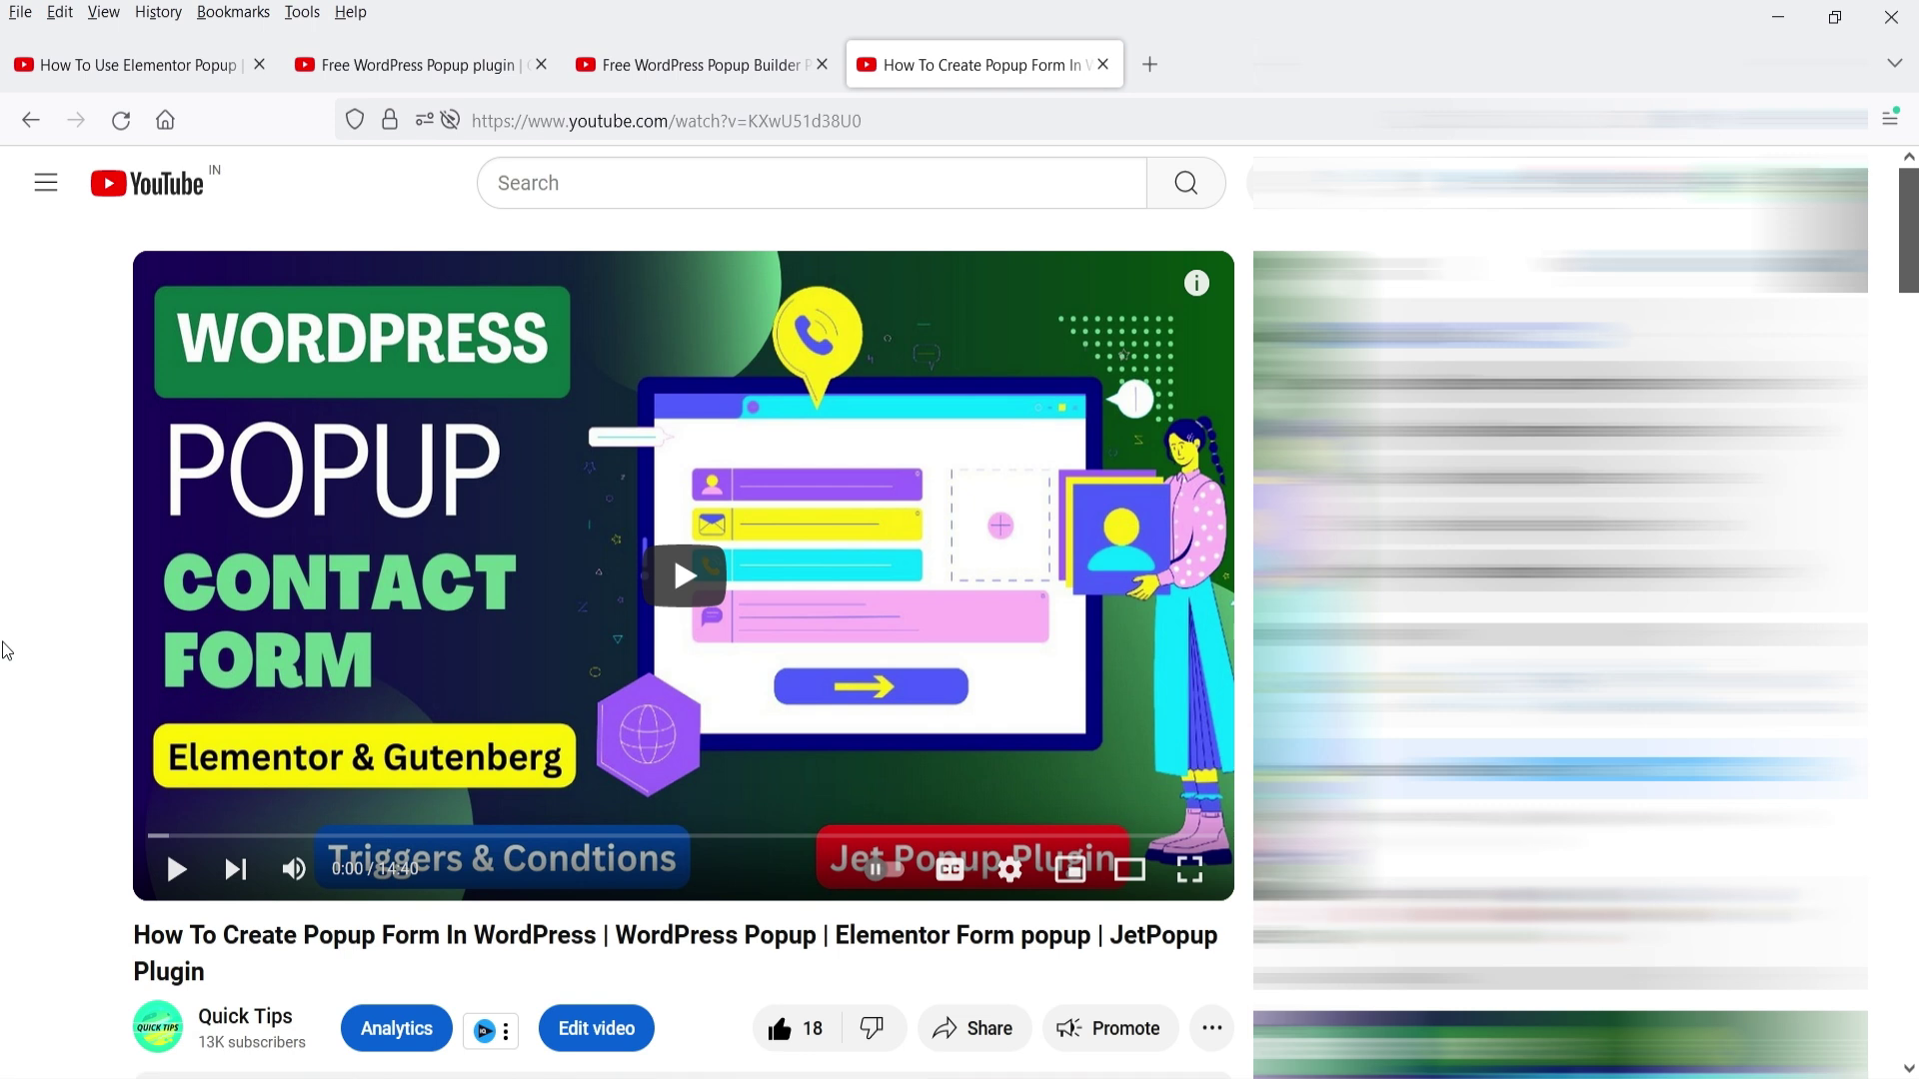
- Switch to the WordPress dashboard, search the plugin directory for "popup maker", and install and activate the Popup Maker plugin
click(401, 66)
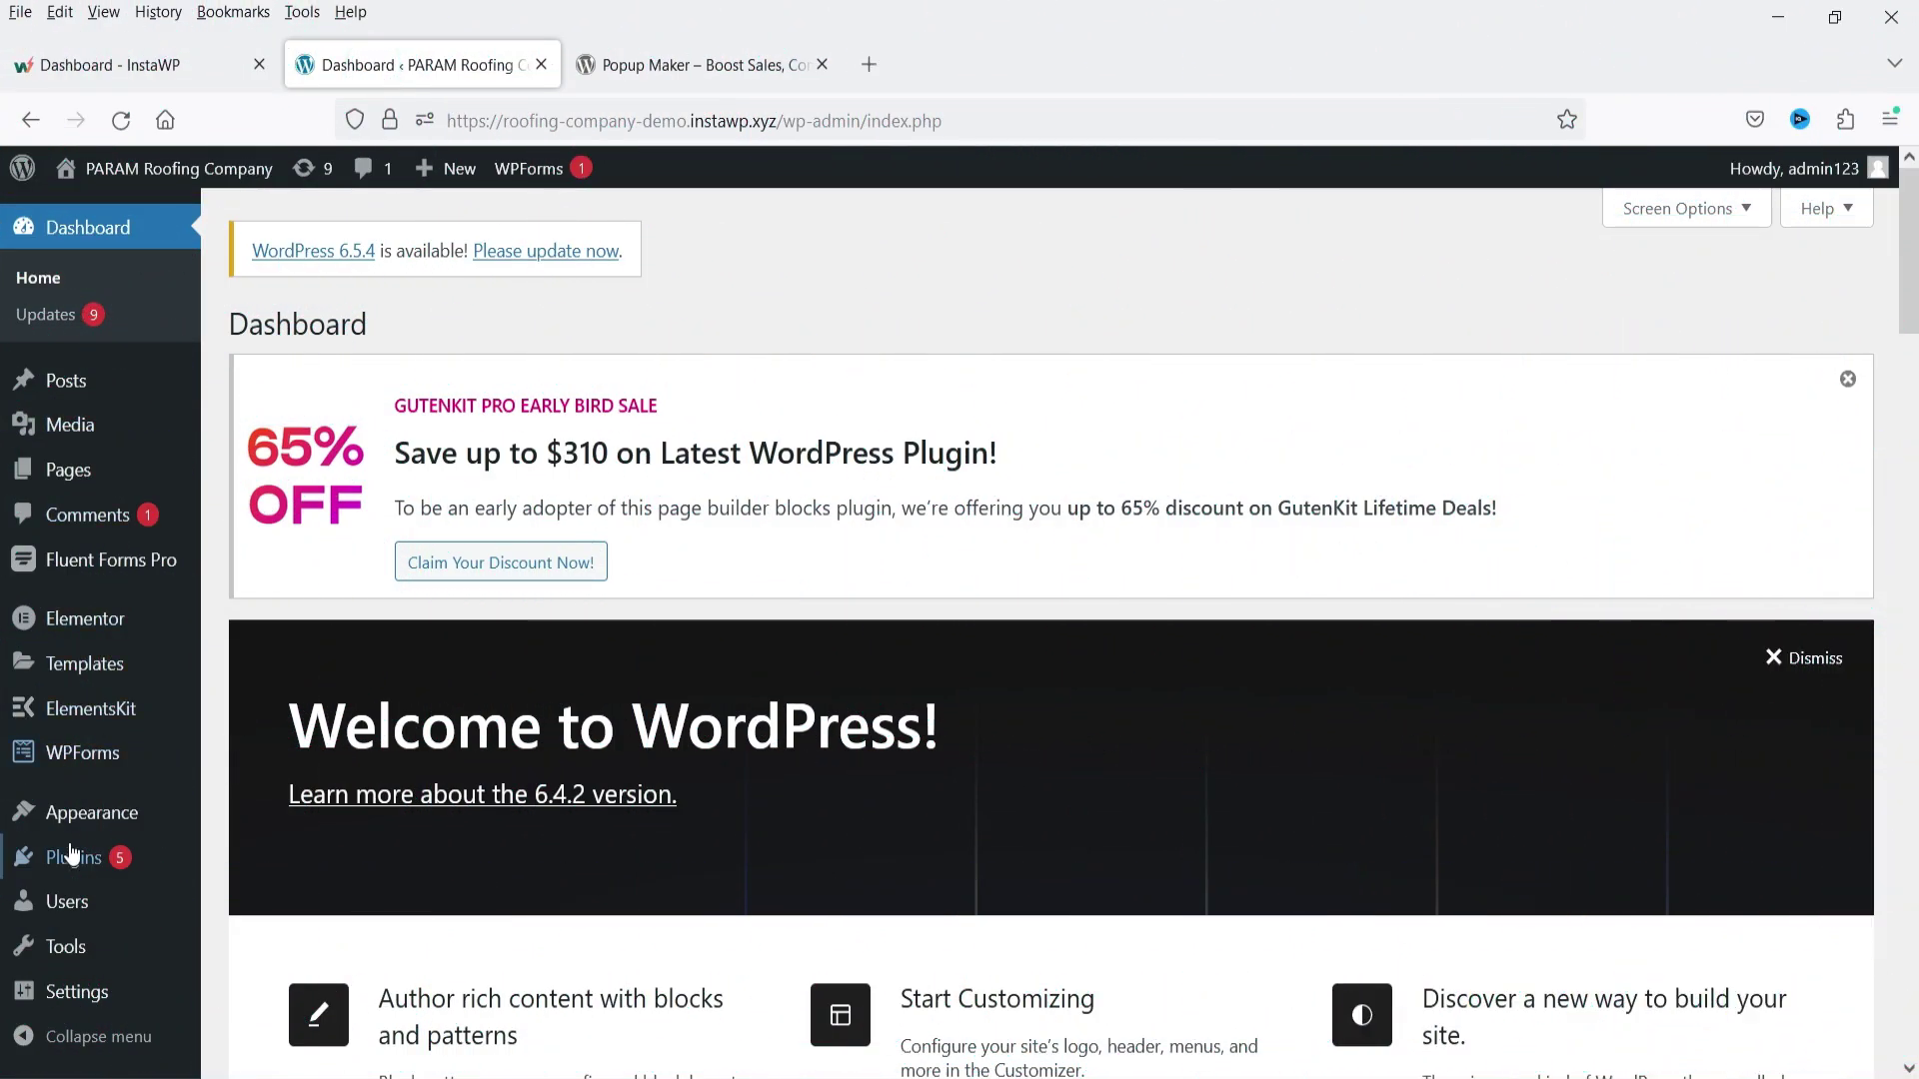
mouse_move(70, 853)
click(272, 902)
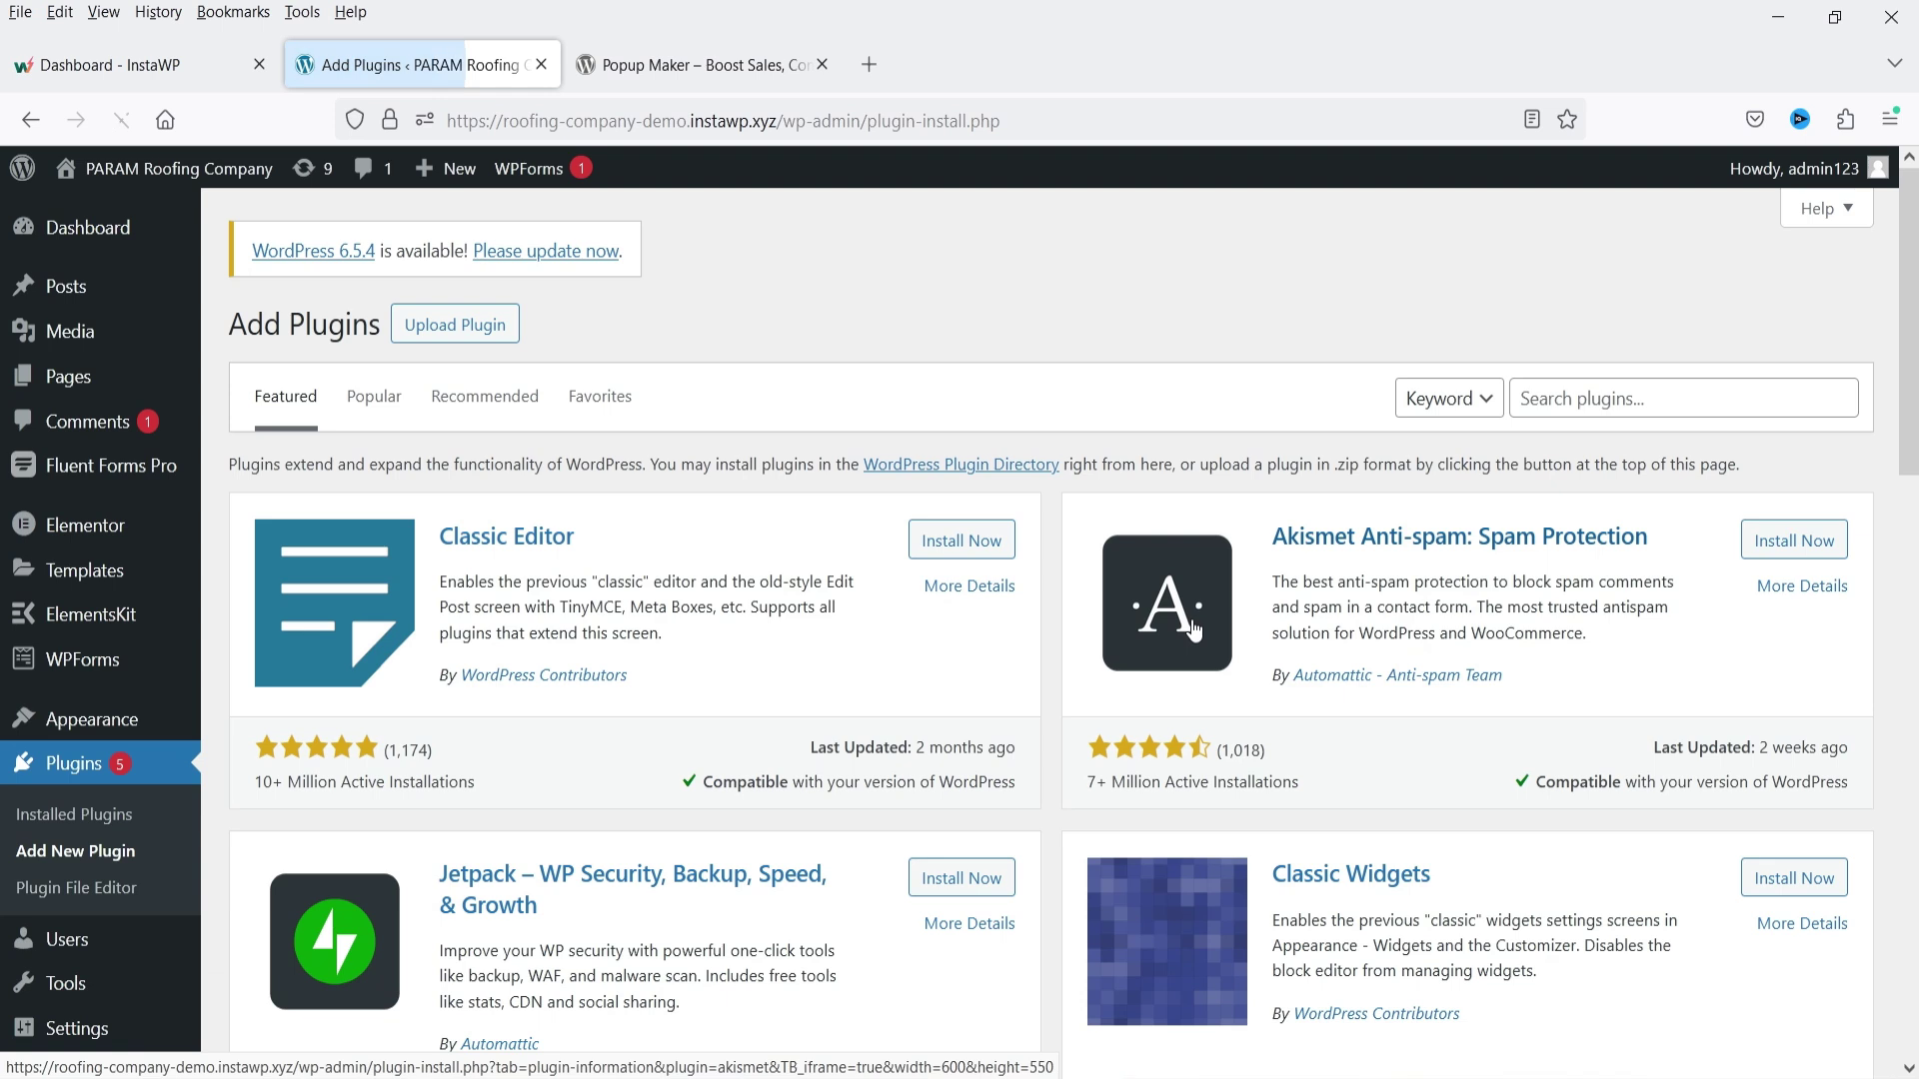
click(1539, 398)
text(popup maker)
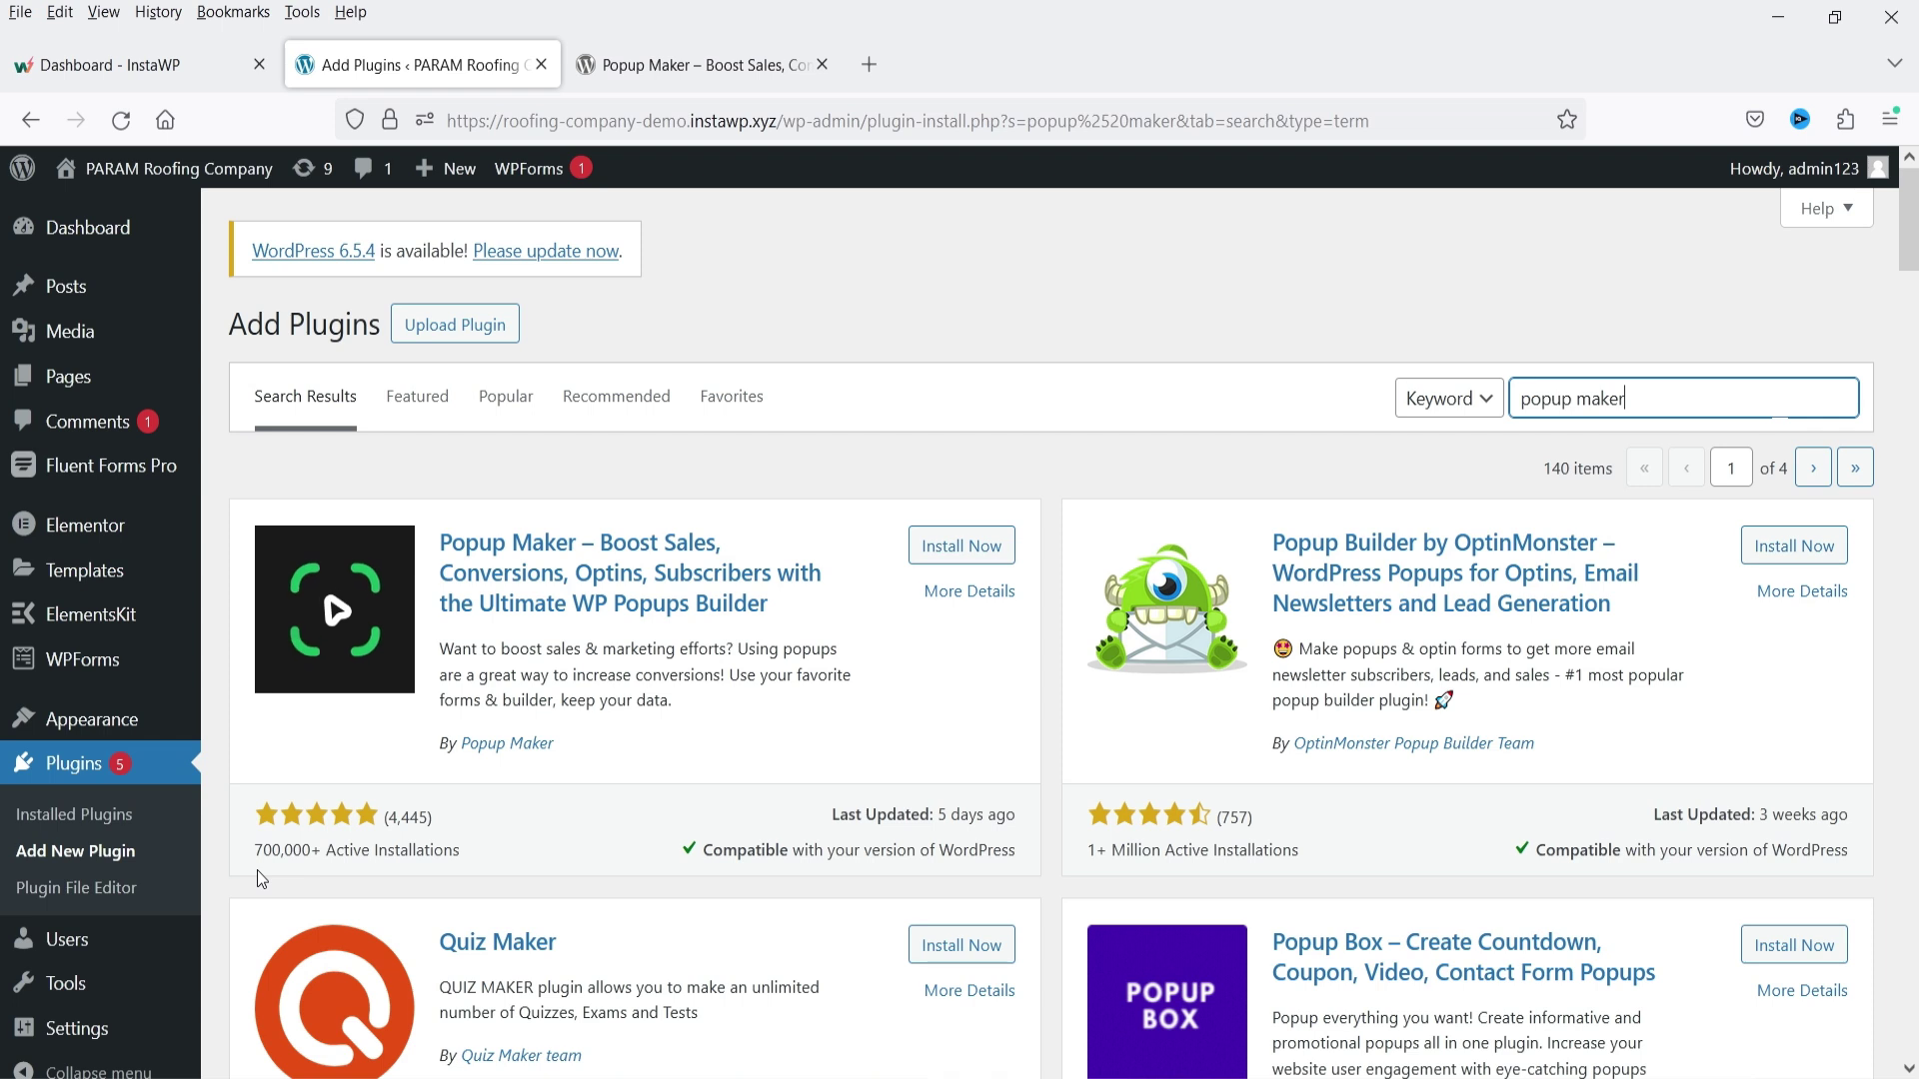
click(953, 557)
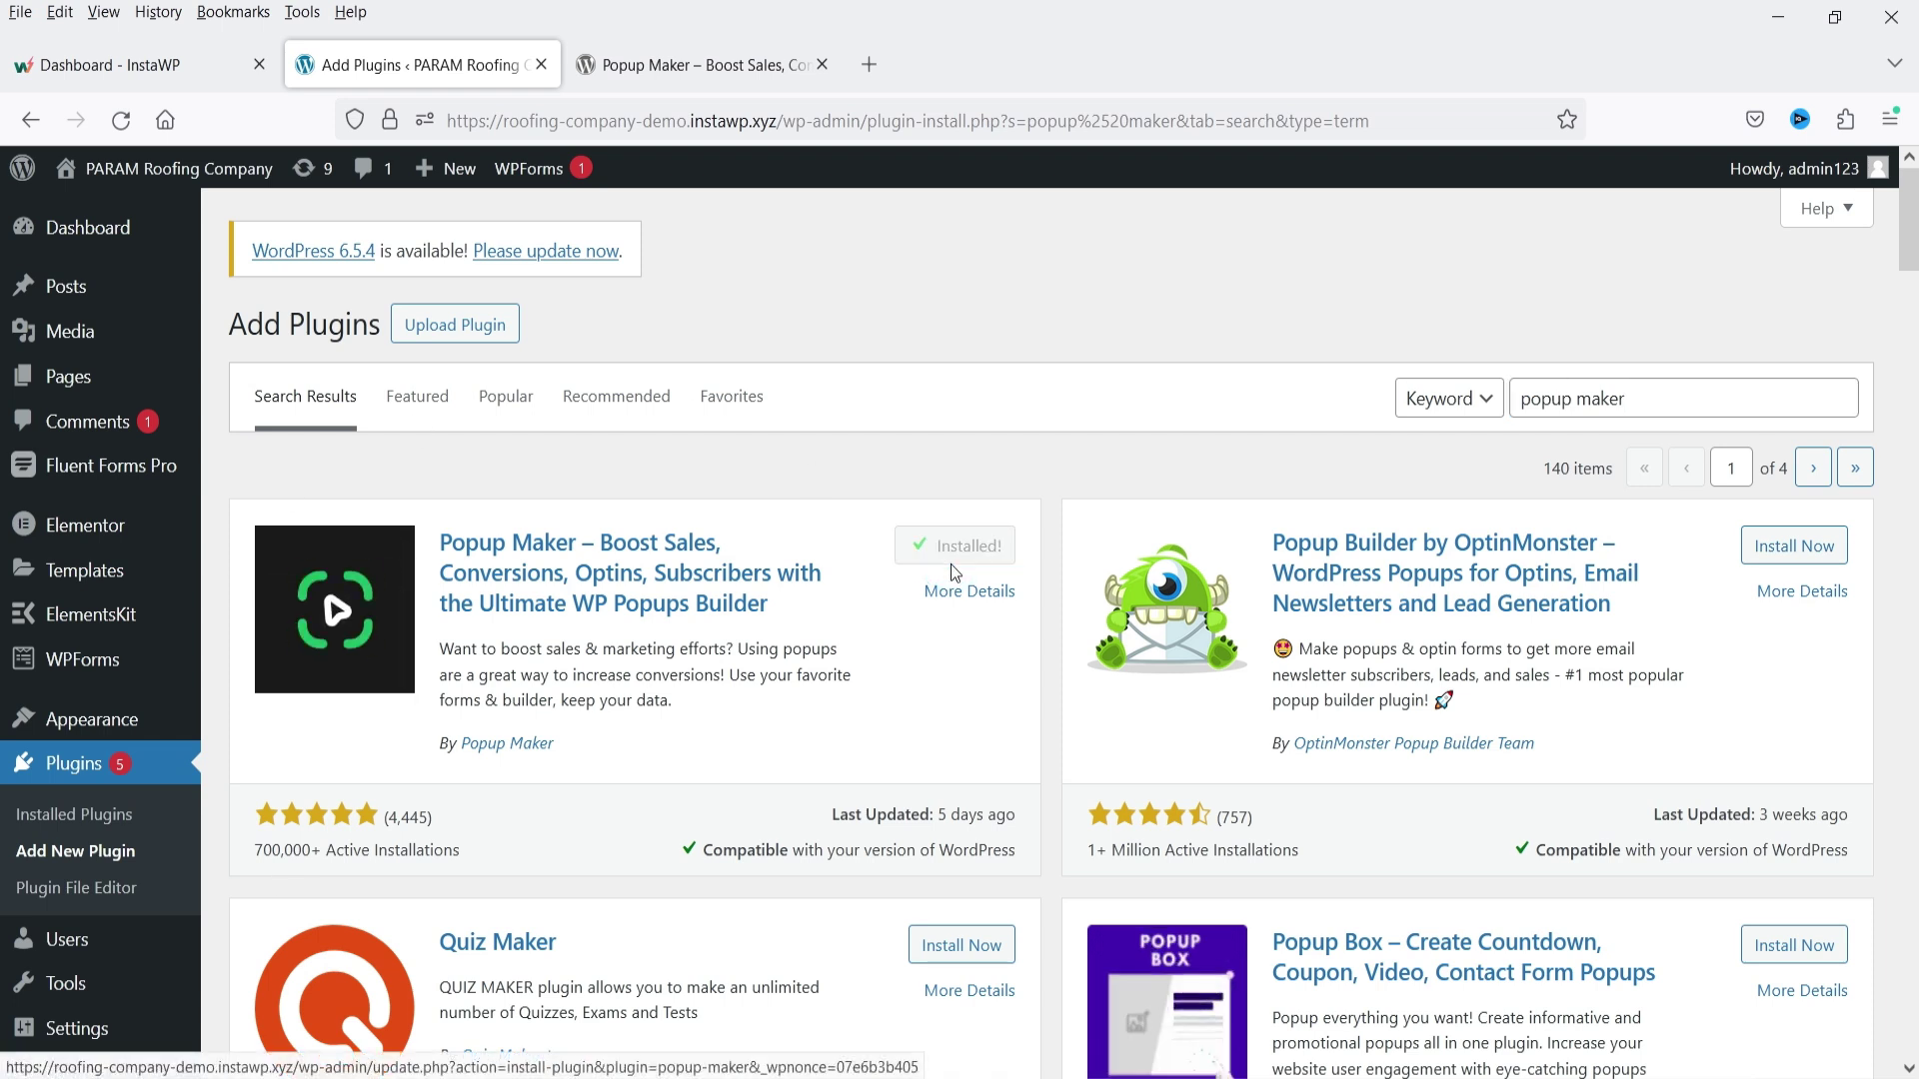
click(973, 546)
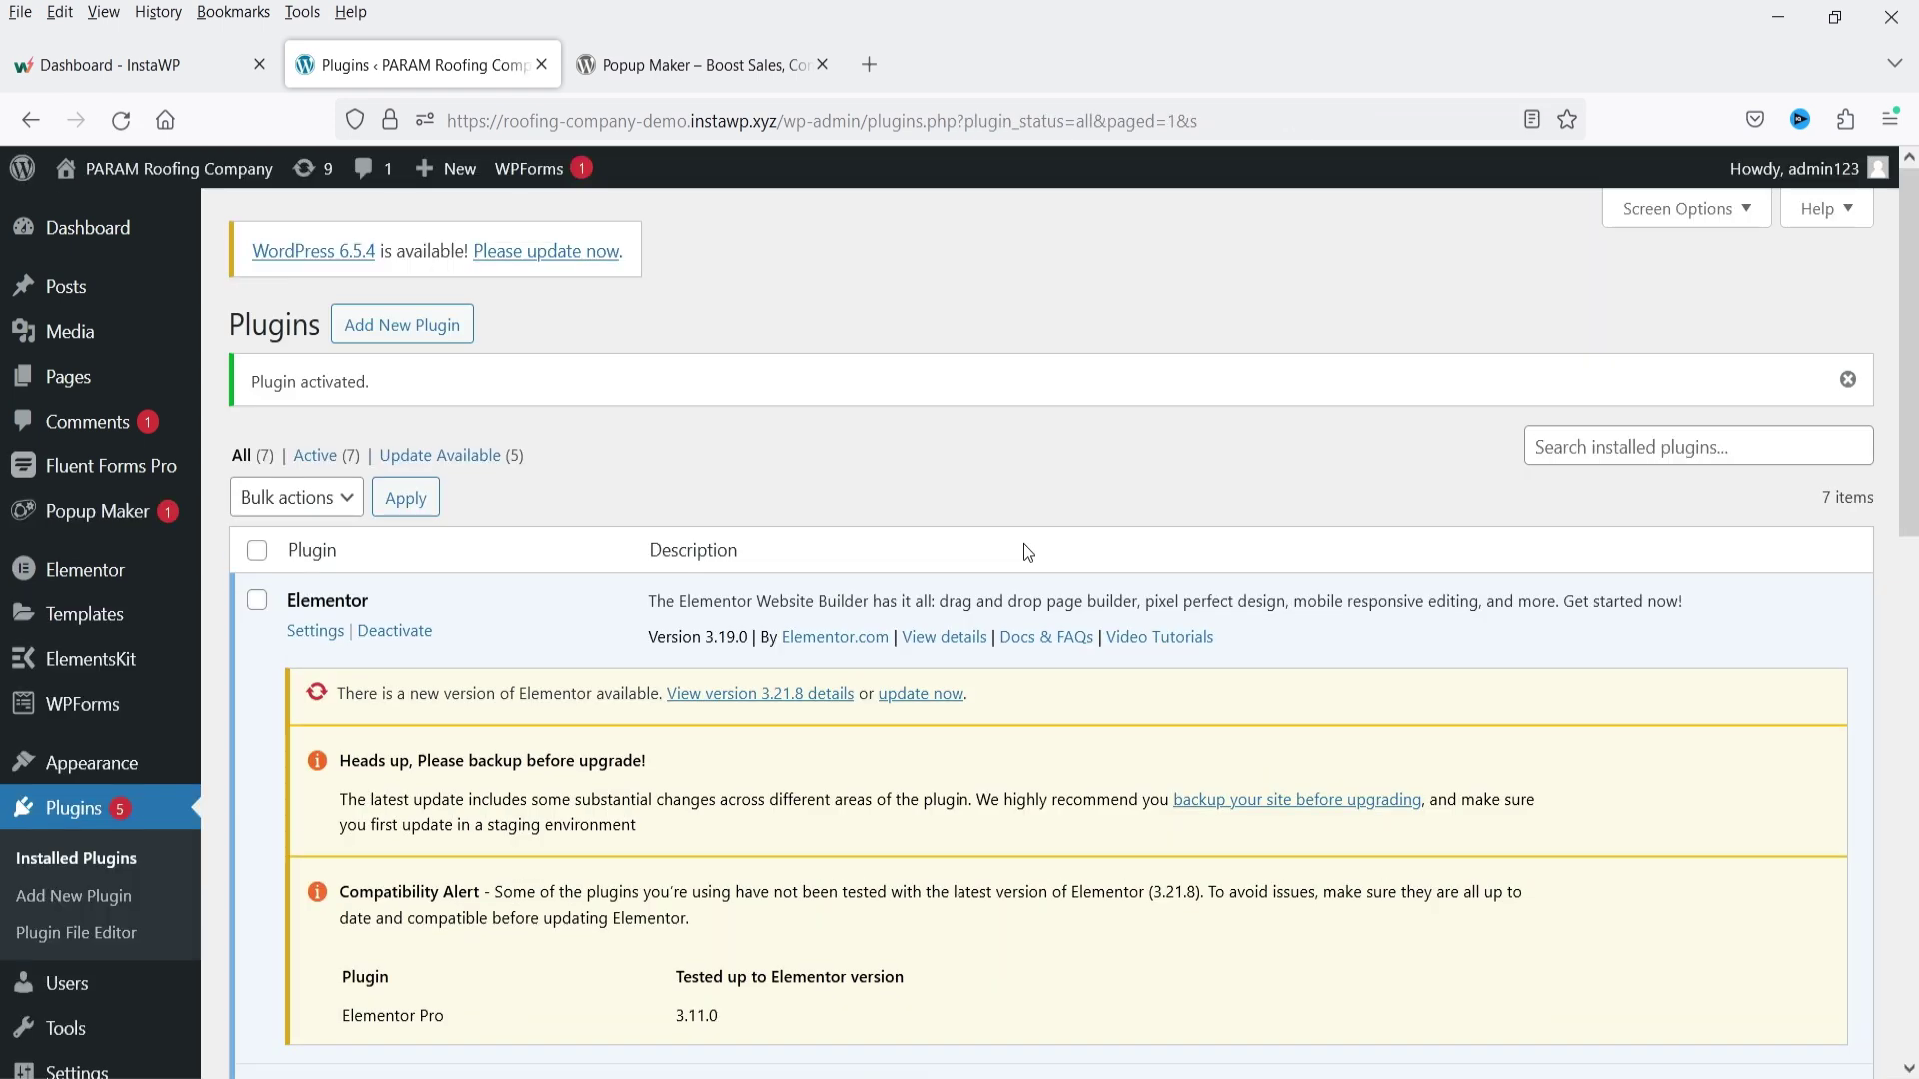
- Open the list of all popups in Popup Maker
mouse_move(80, 518)
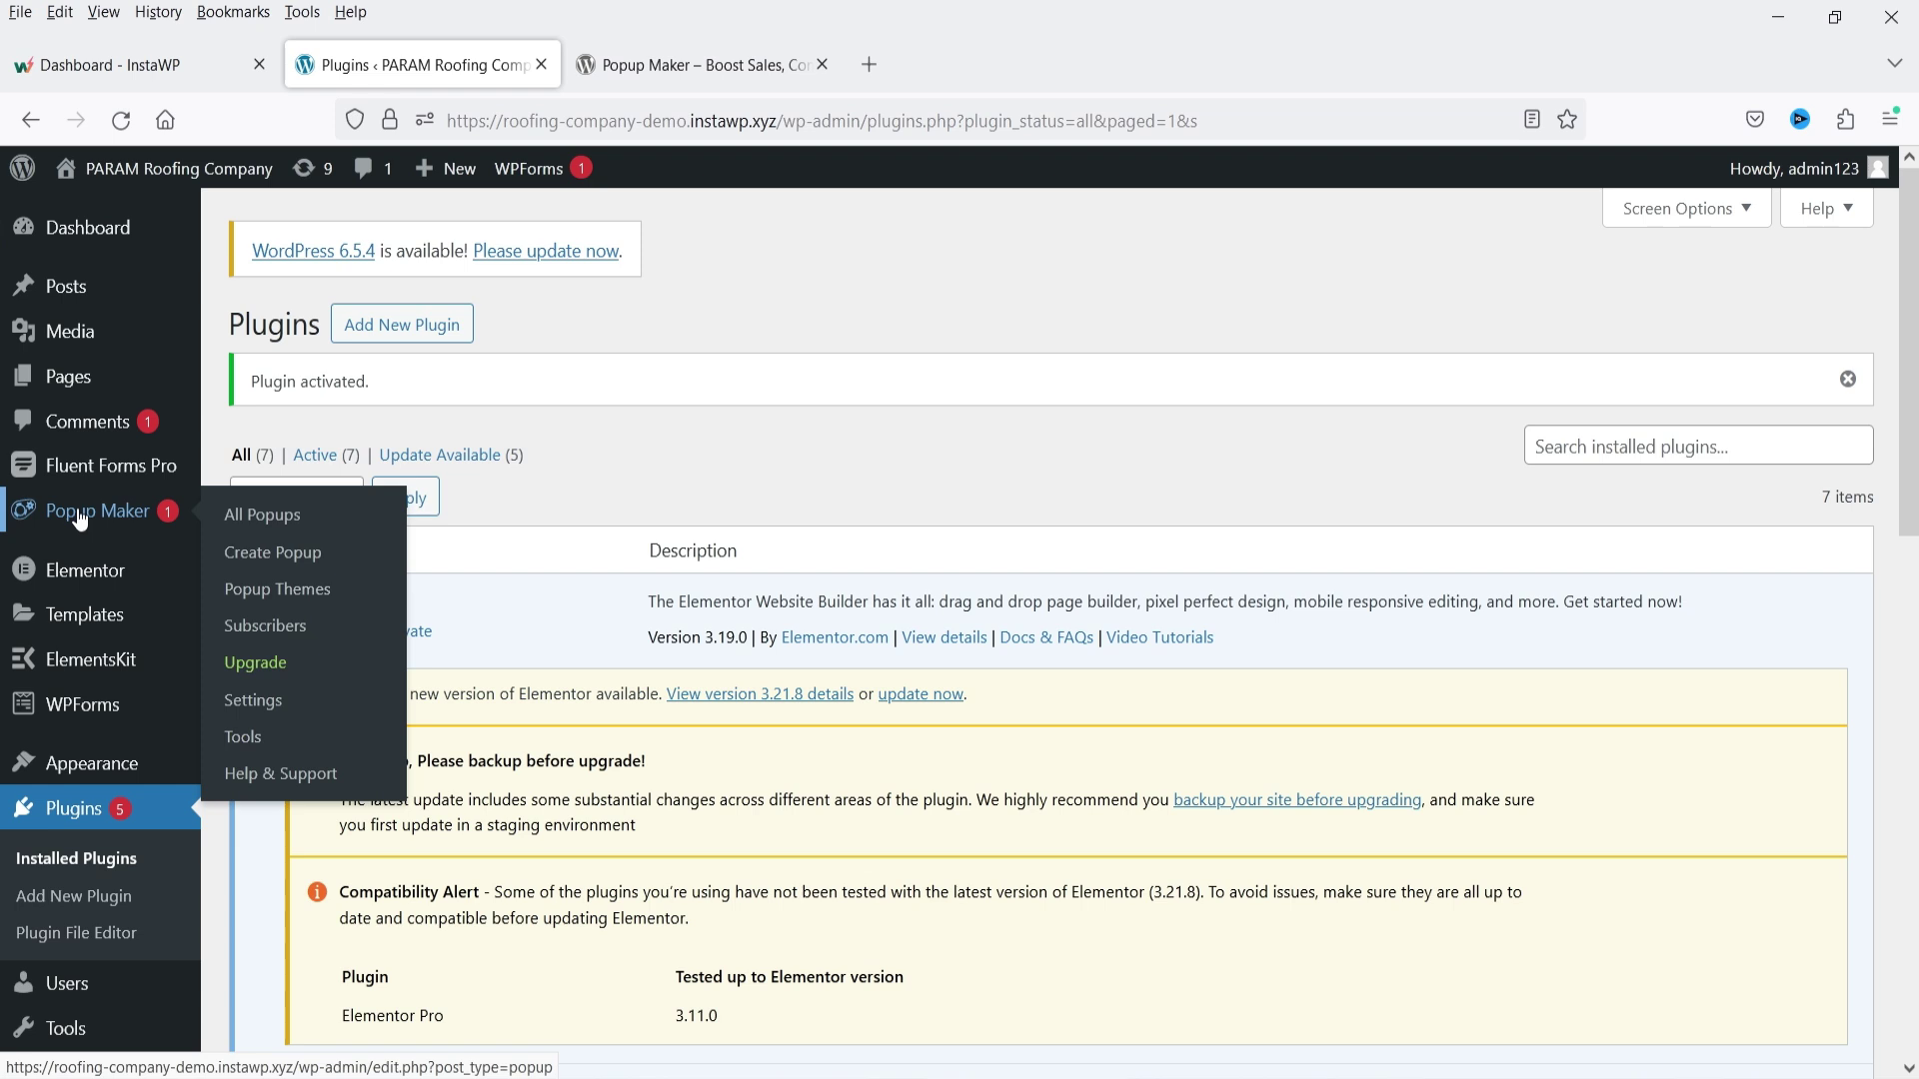
click(80, 517)
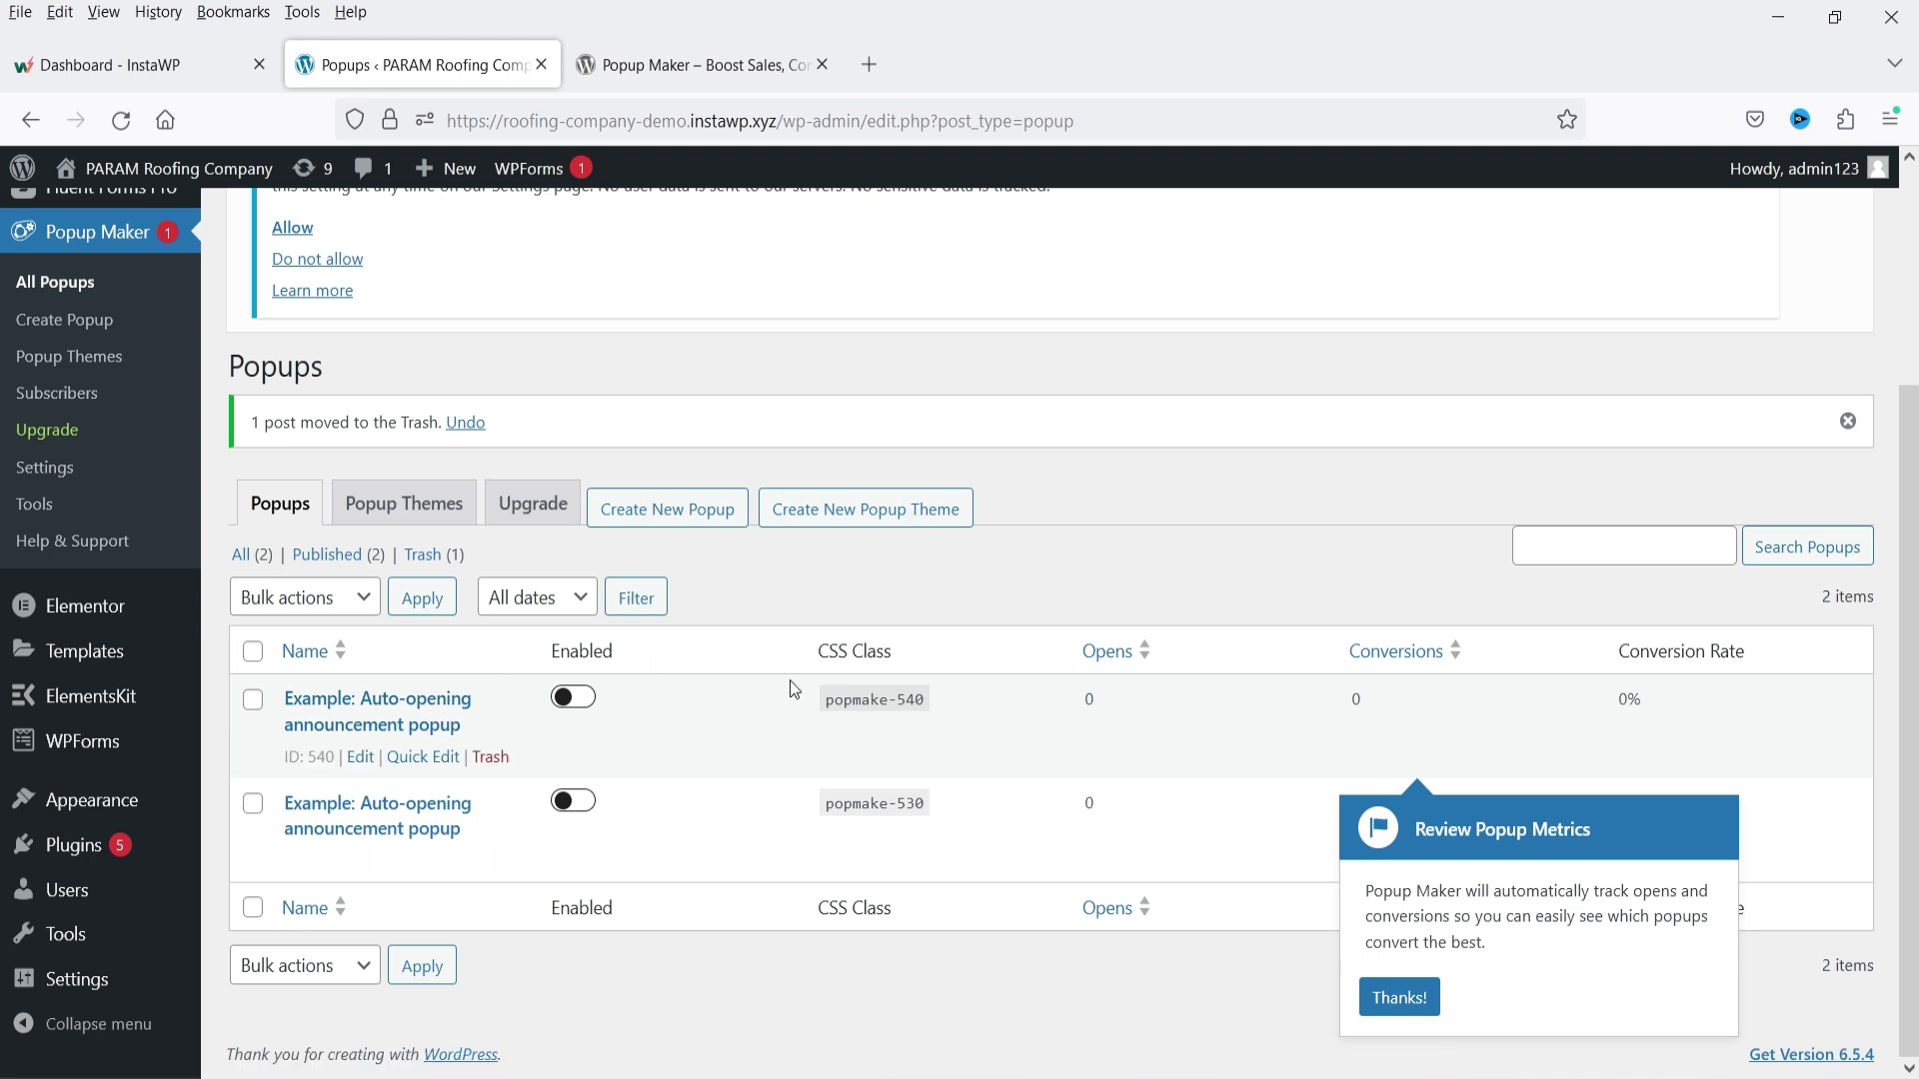
click(1276, 575)
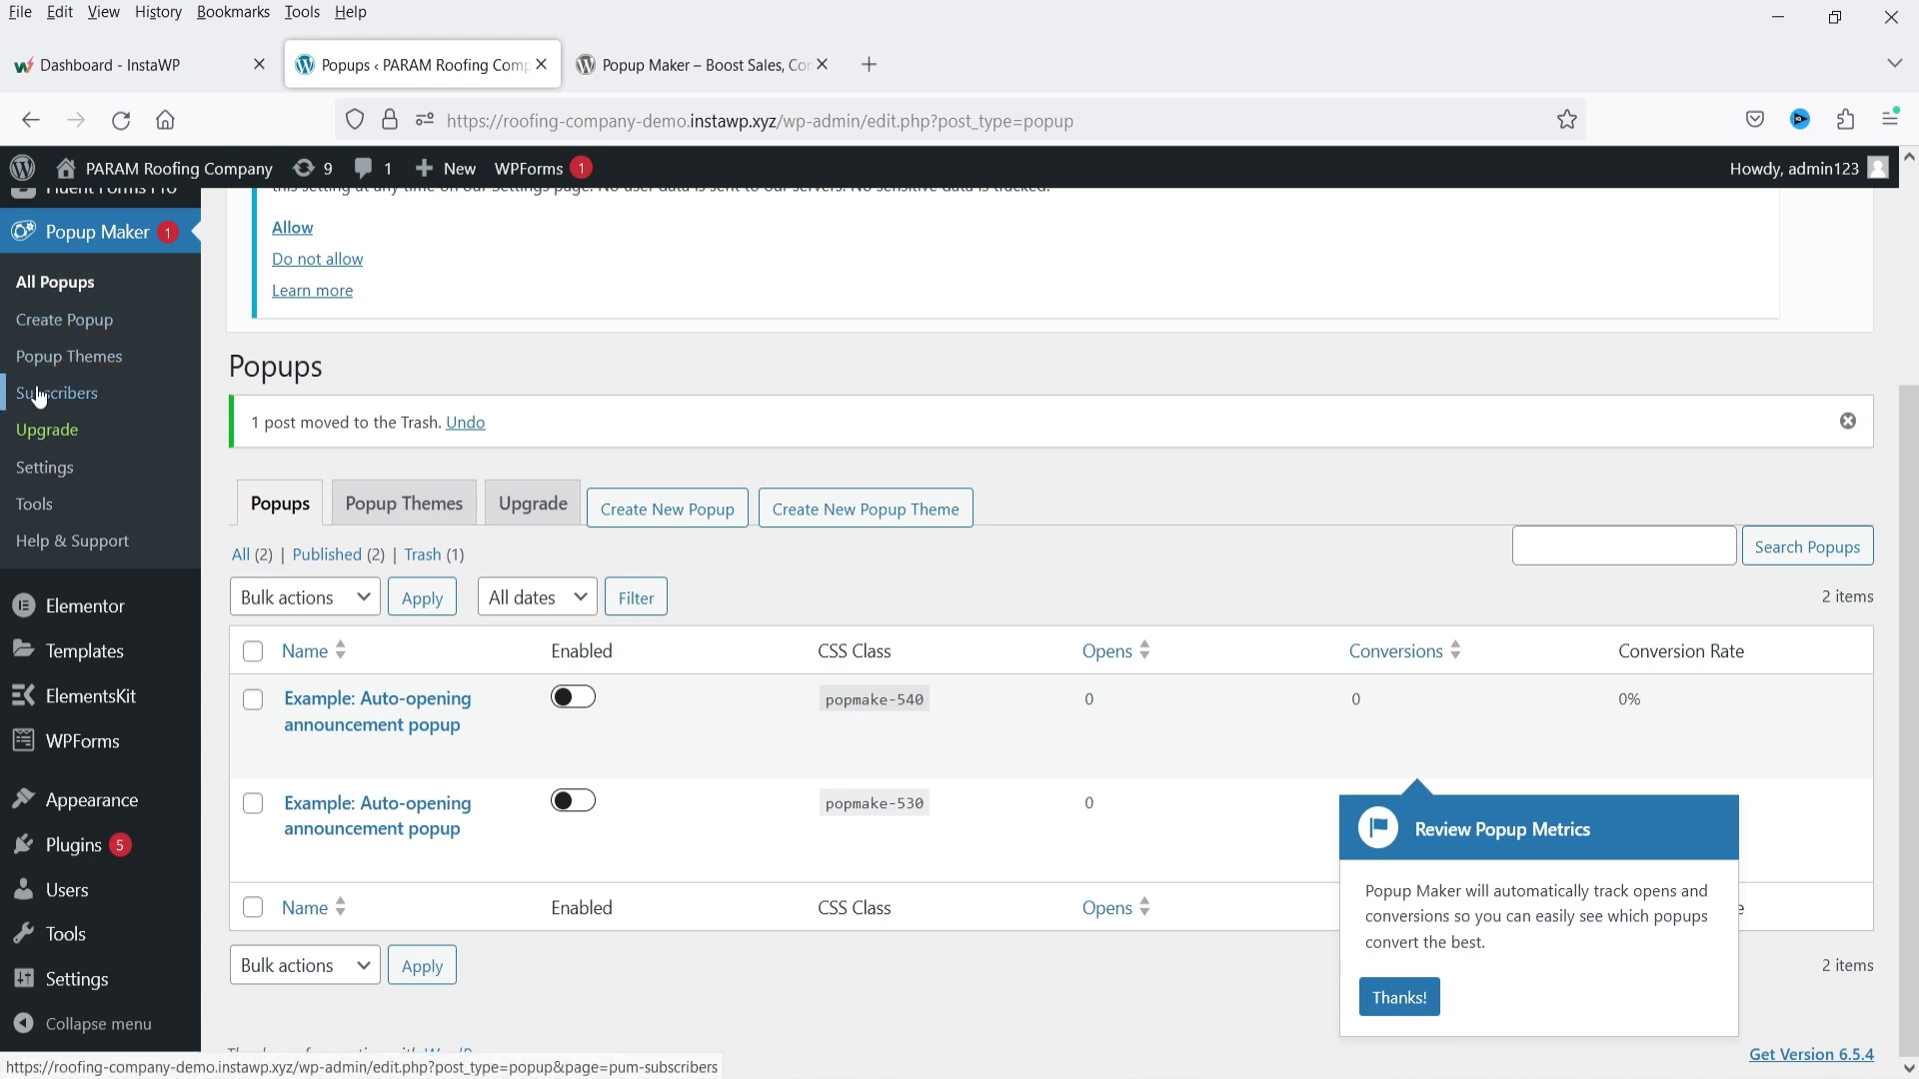
- Review the Popup Maker settings, covering the default popup theme choices and the Subscriptions, Privacy and Misc sections
click(40, 467)
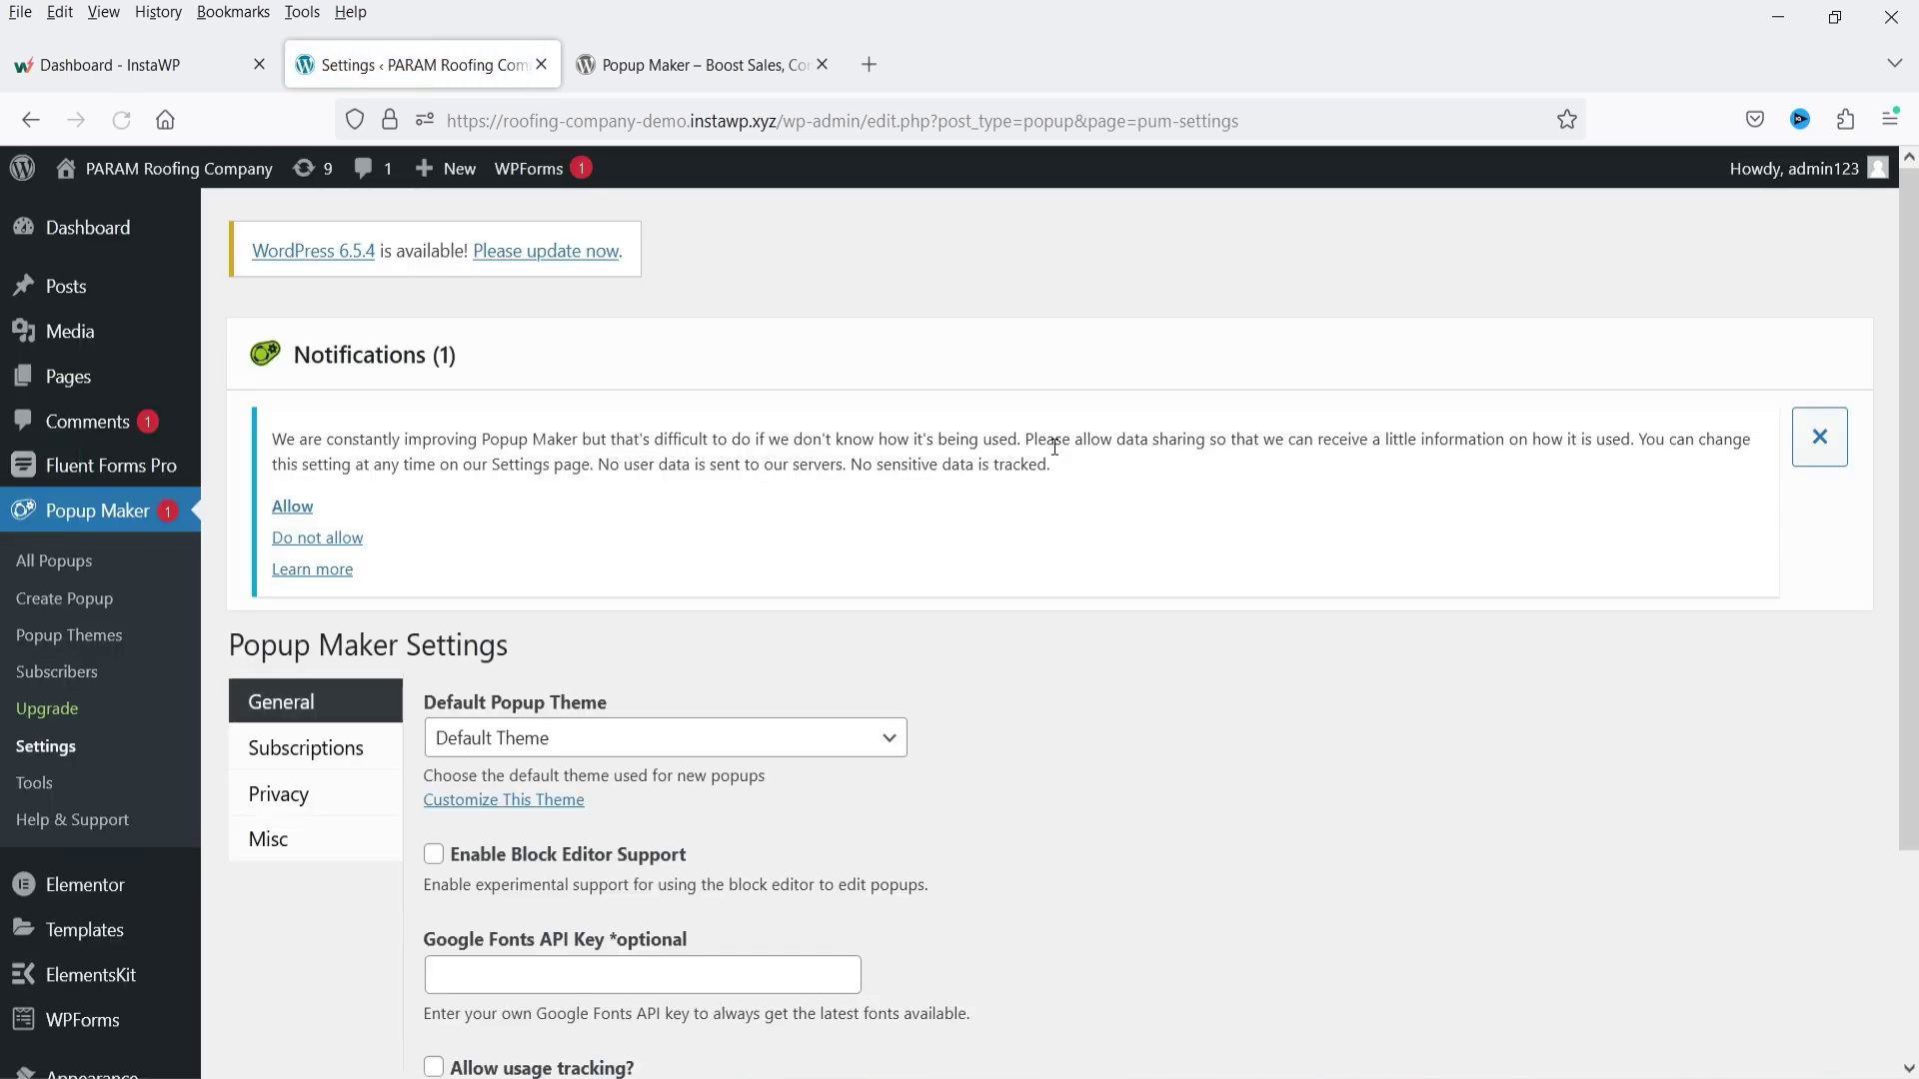
scroll(1070, 477, down, 3)
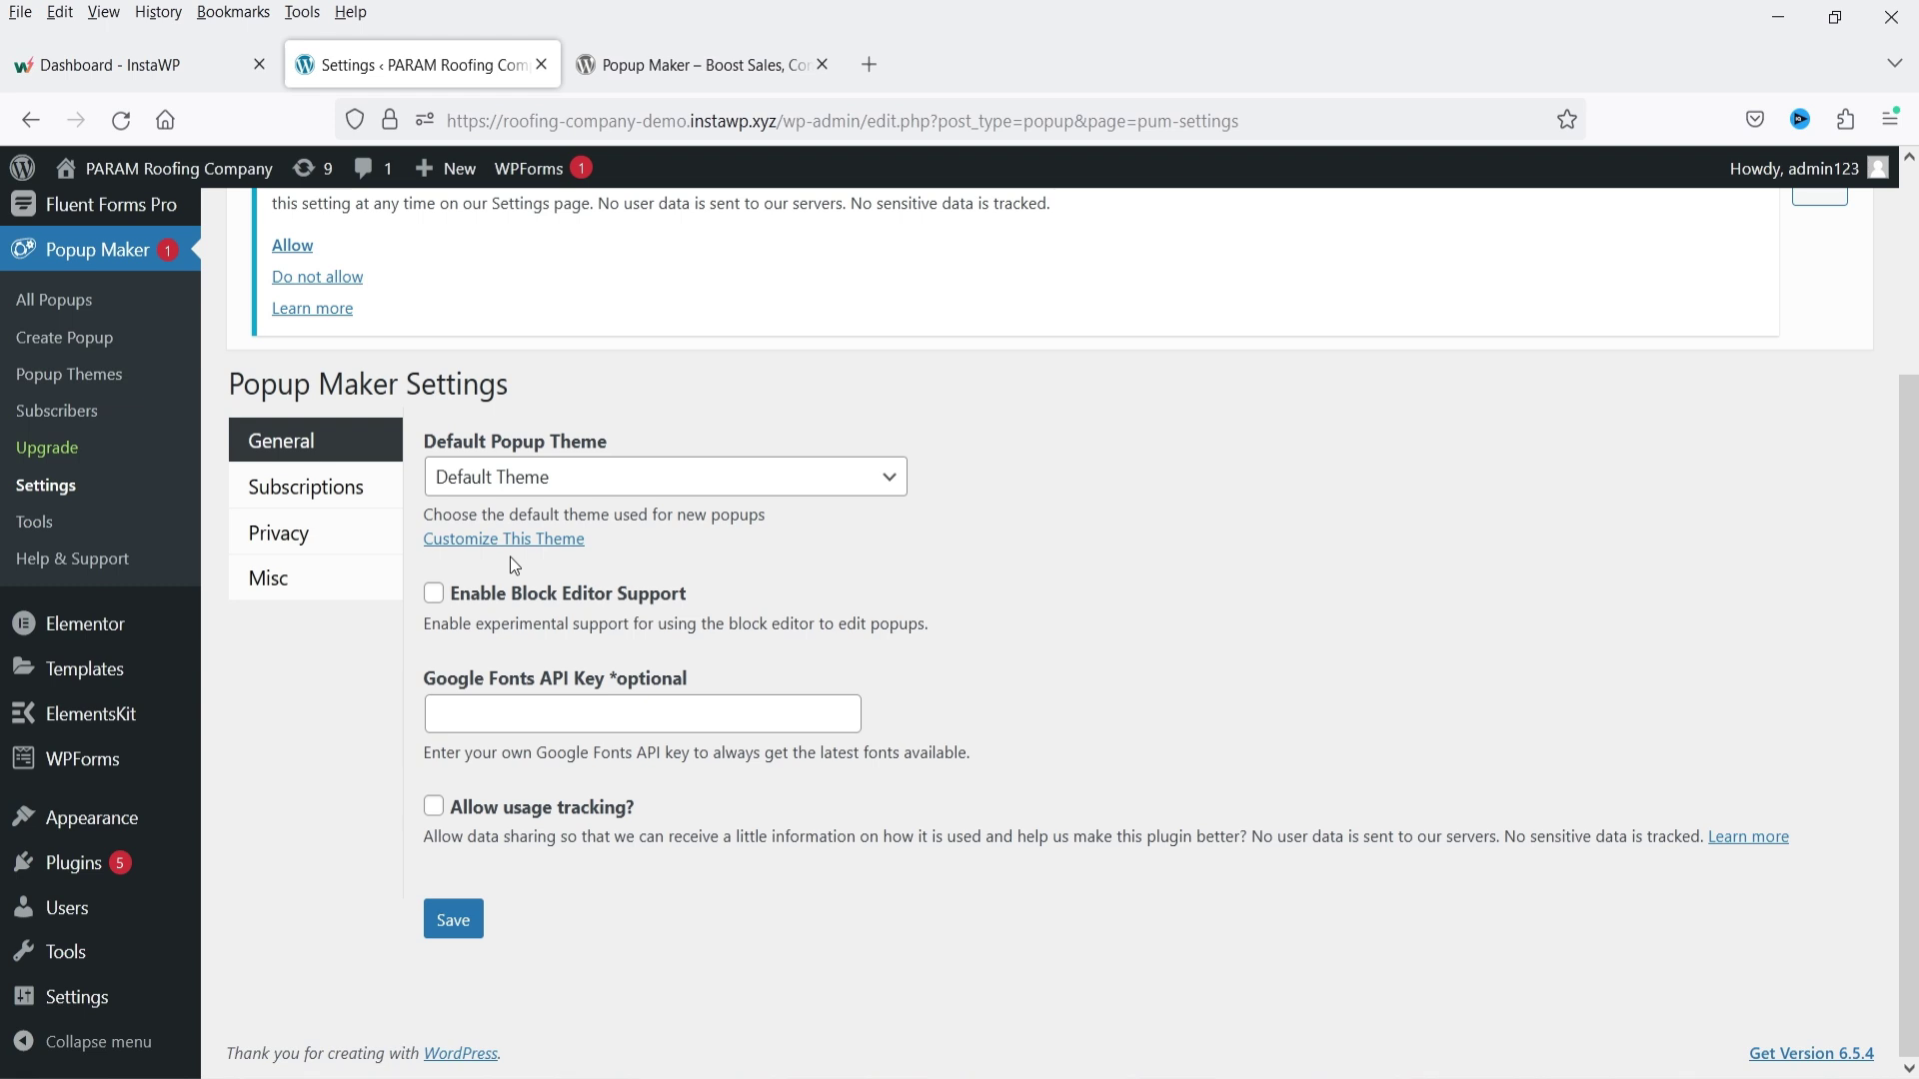
click(592, 480)
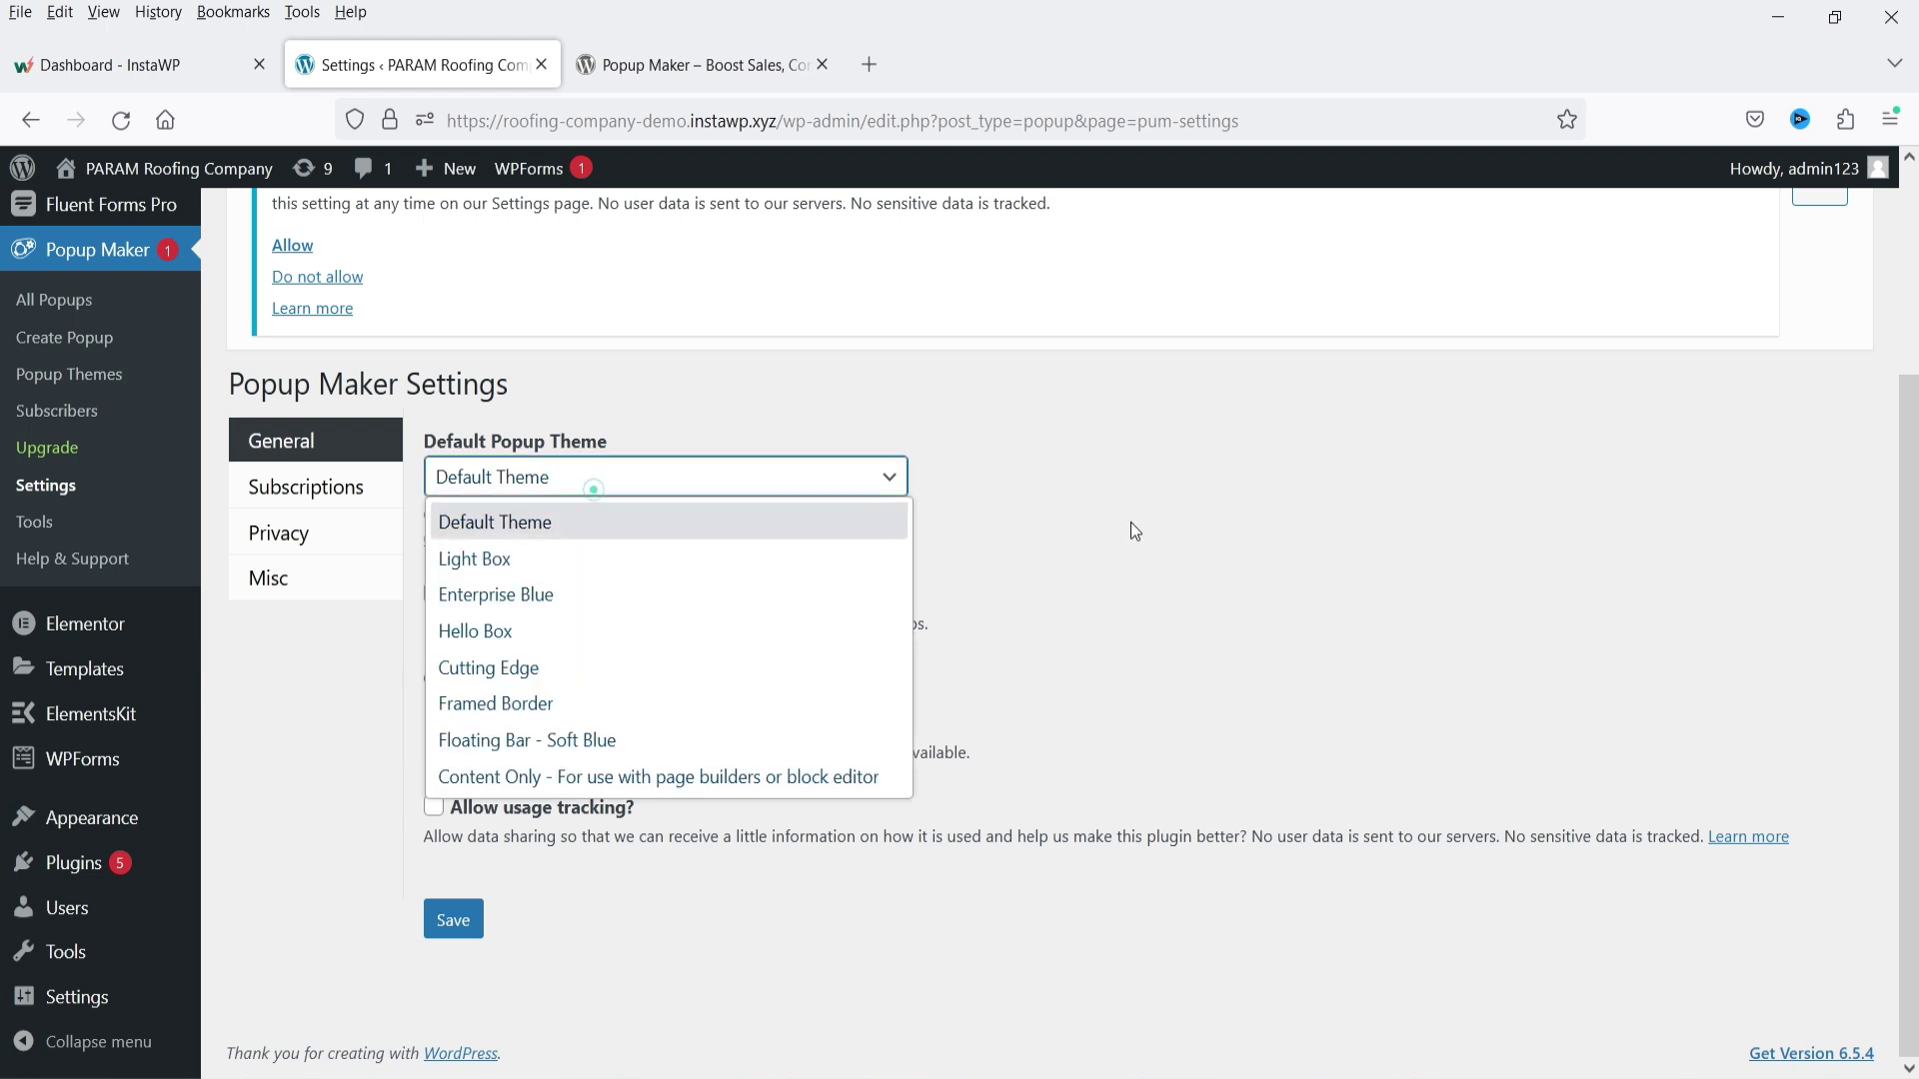
click(1207, 536)
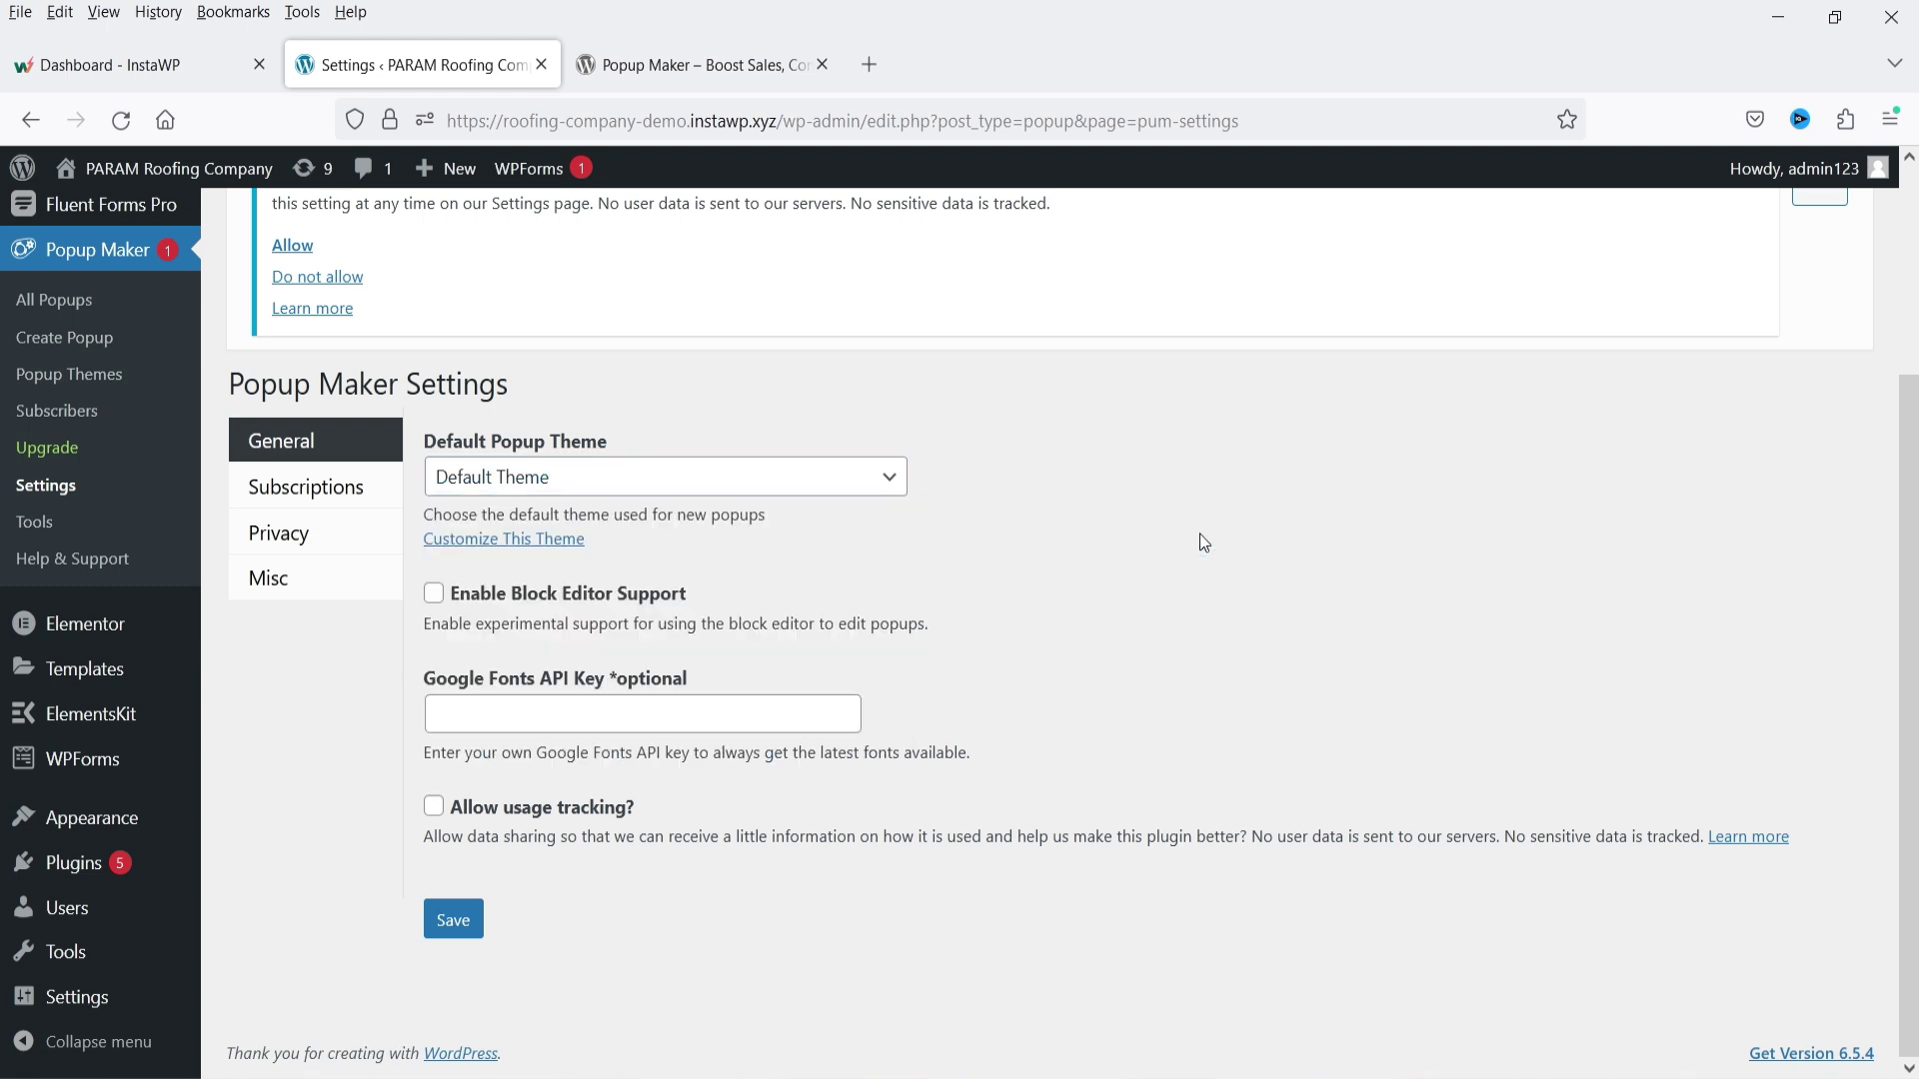
click(321, 505)
click(492, 478)
click(352, 553)
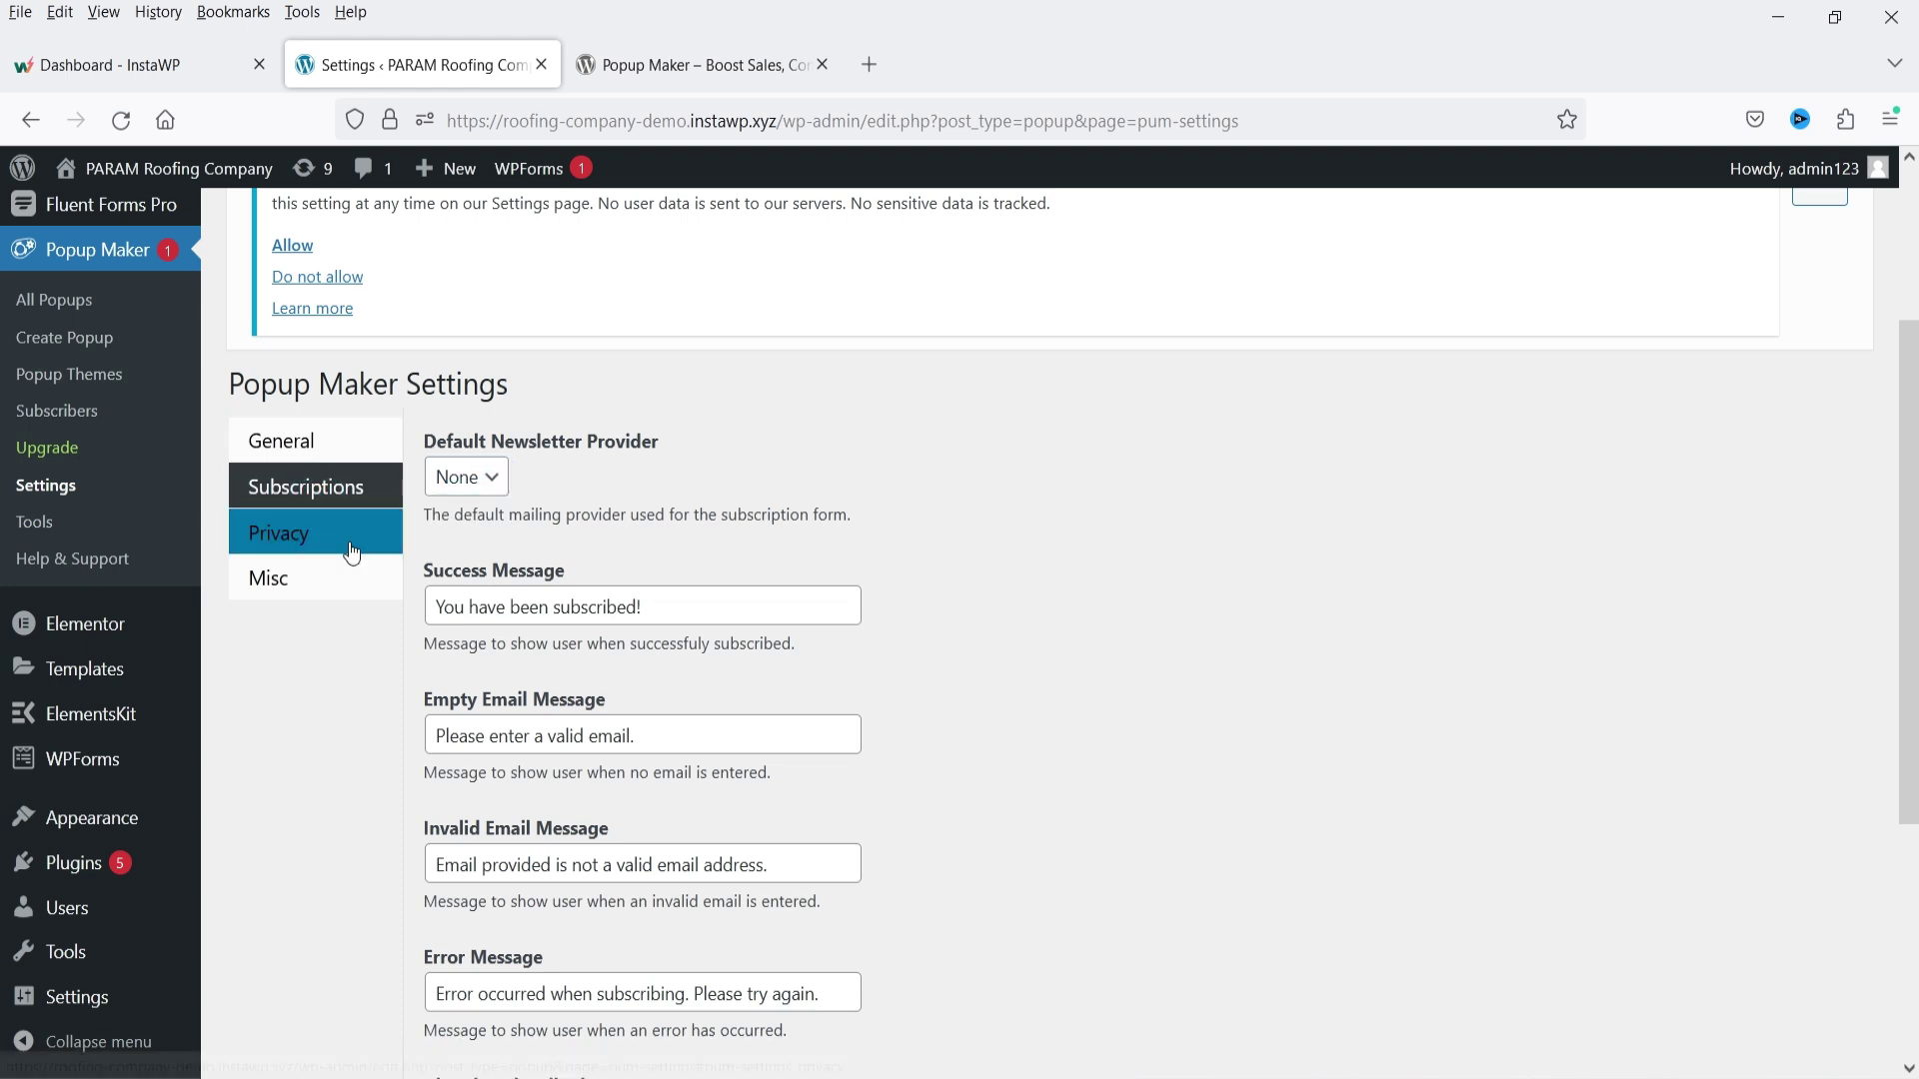
click(300, 578)
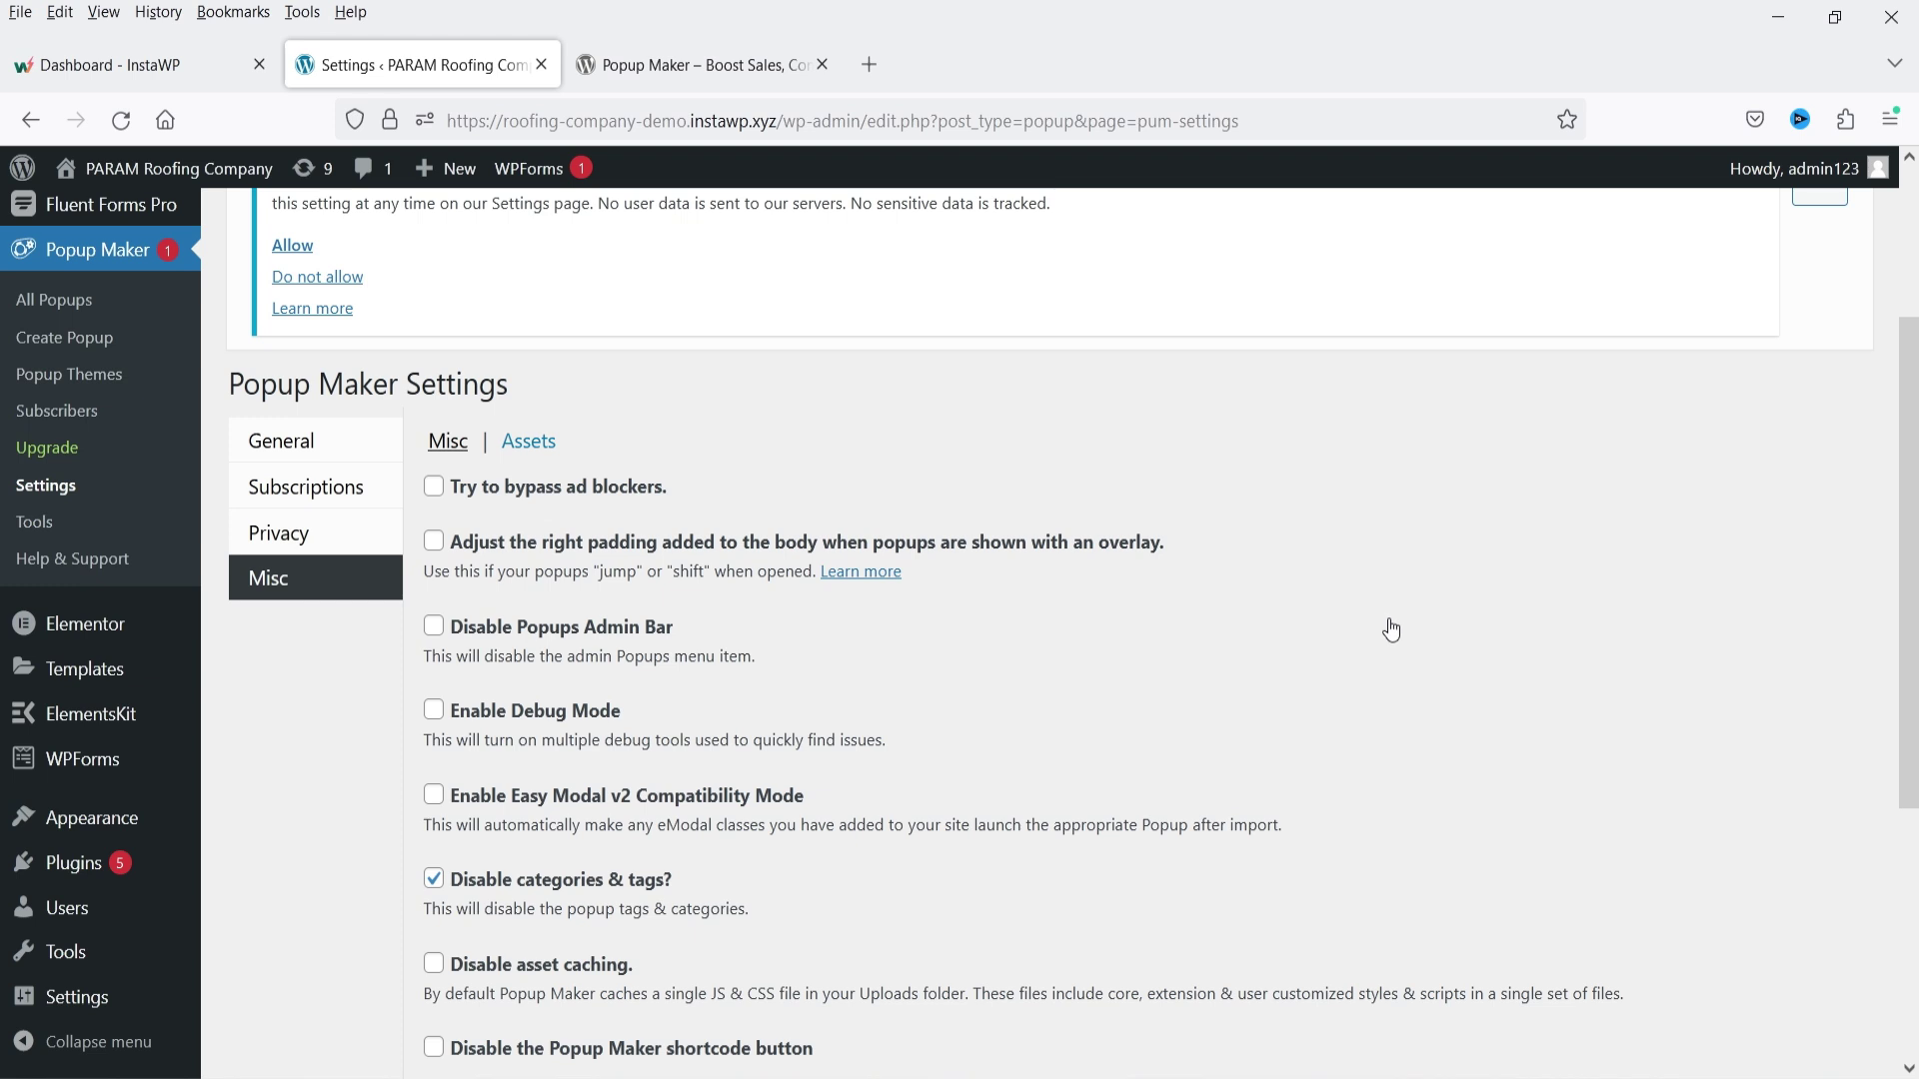
- Open the Default Theme from the popup themes list in a new browser tab and view its settings and preview
click(76, 378)
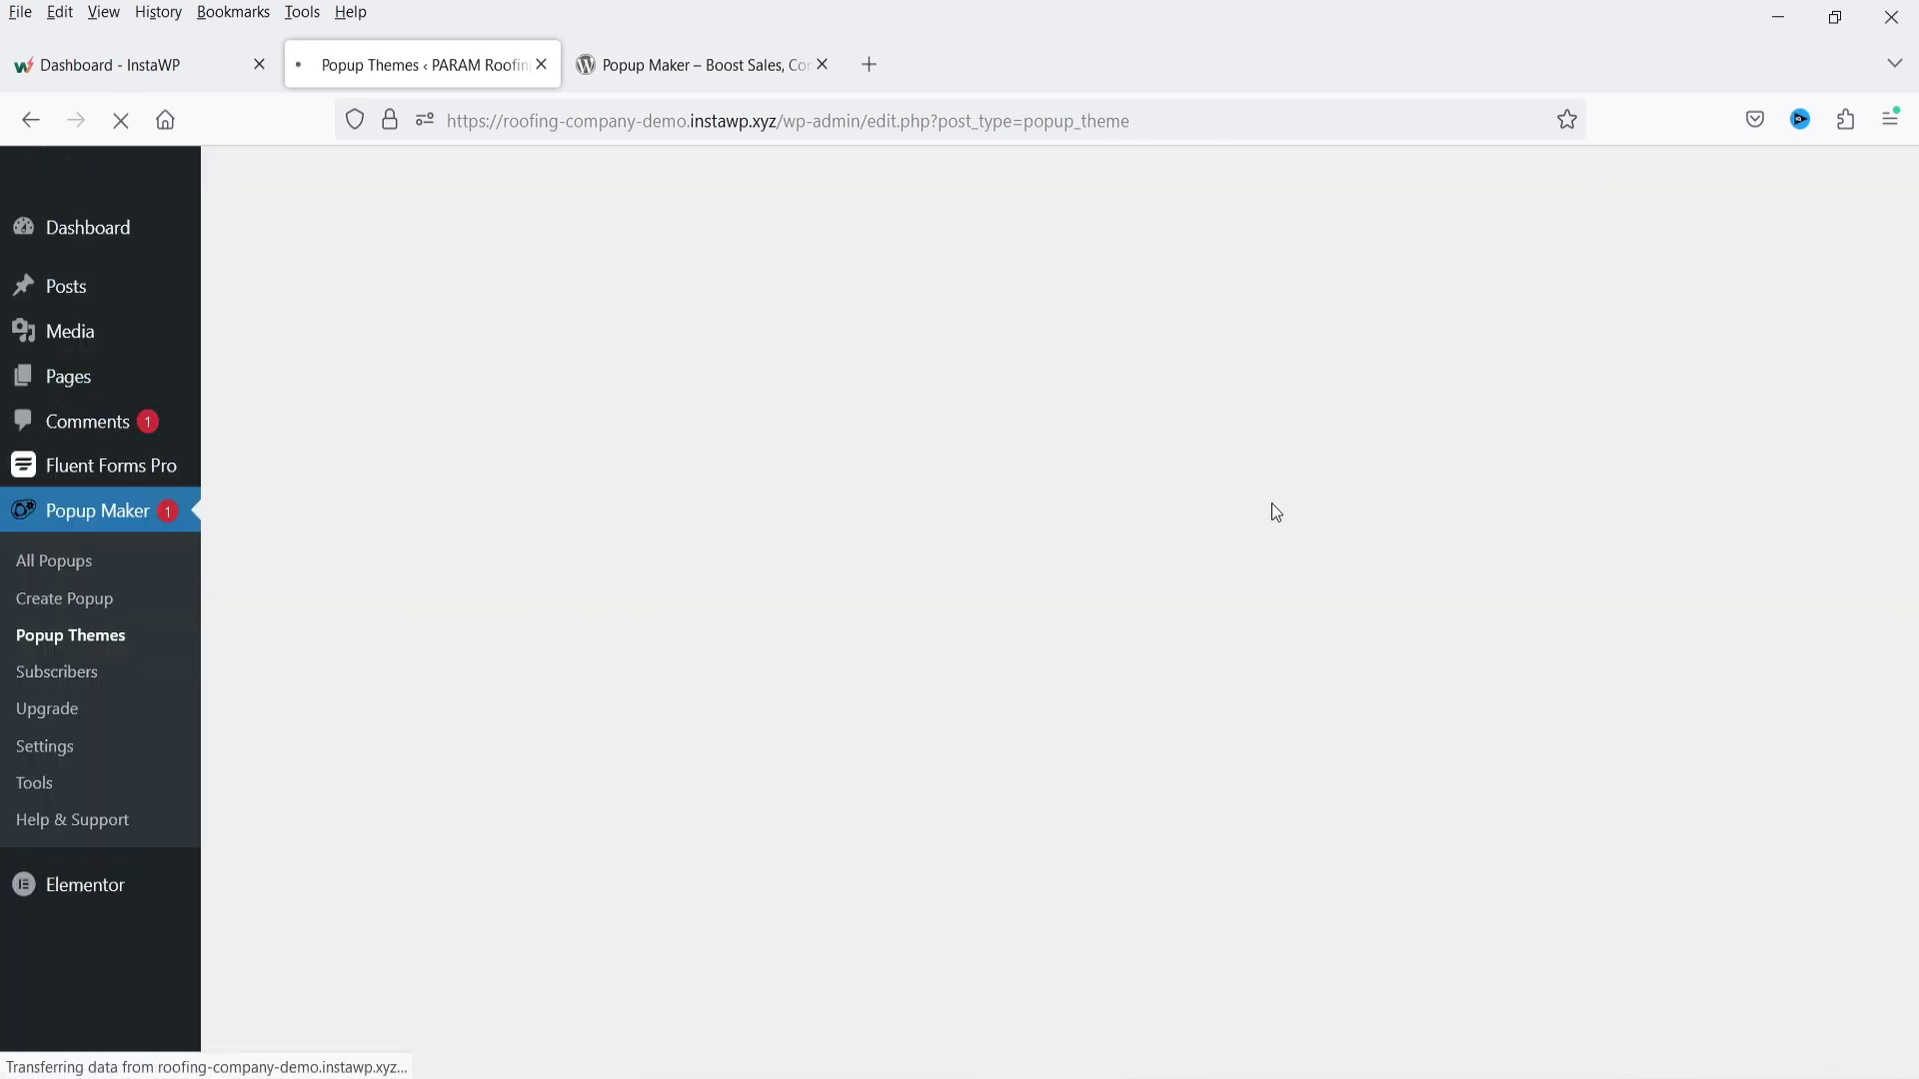
scroll(1236, 477, down, 1)
scroll(1236, 477, down, 3)
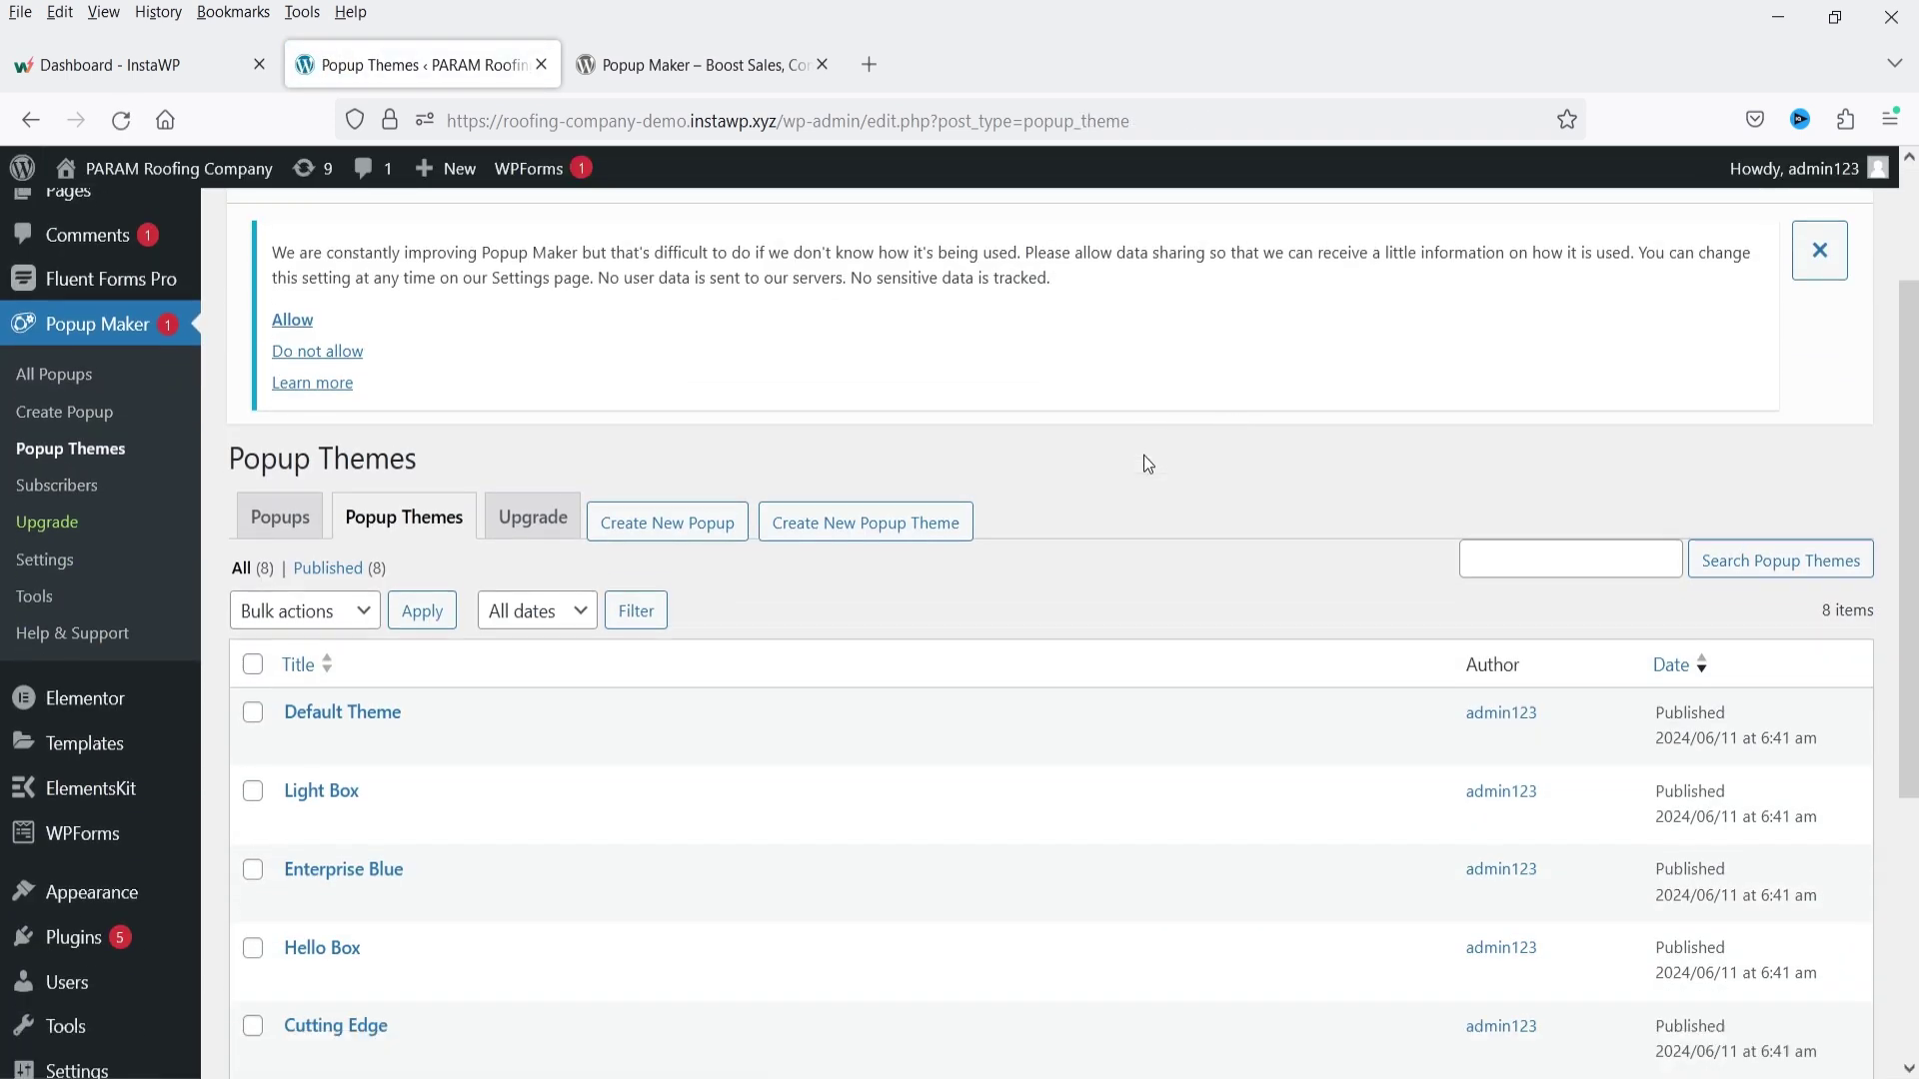
right_click(299, 661)
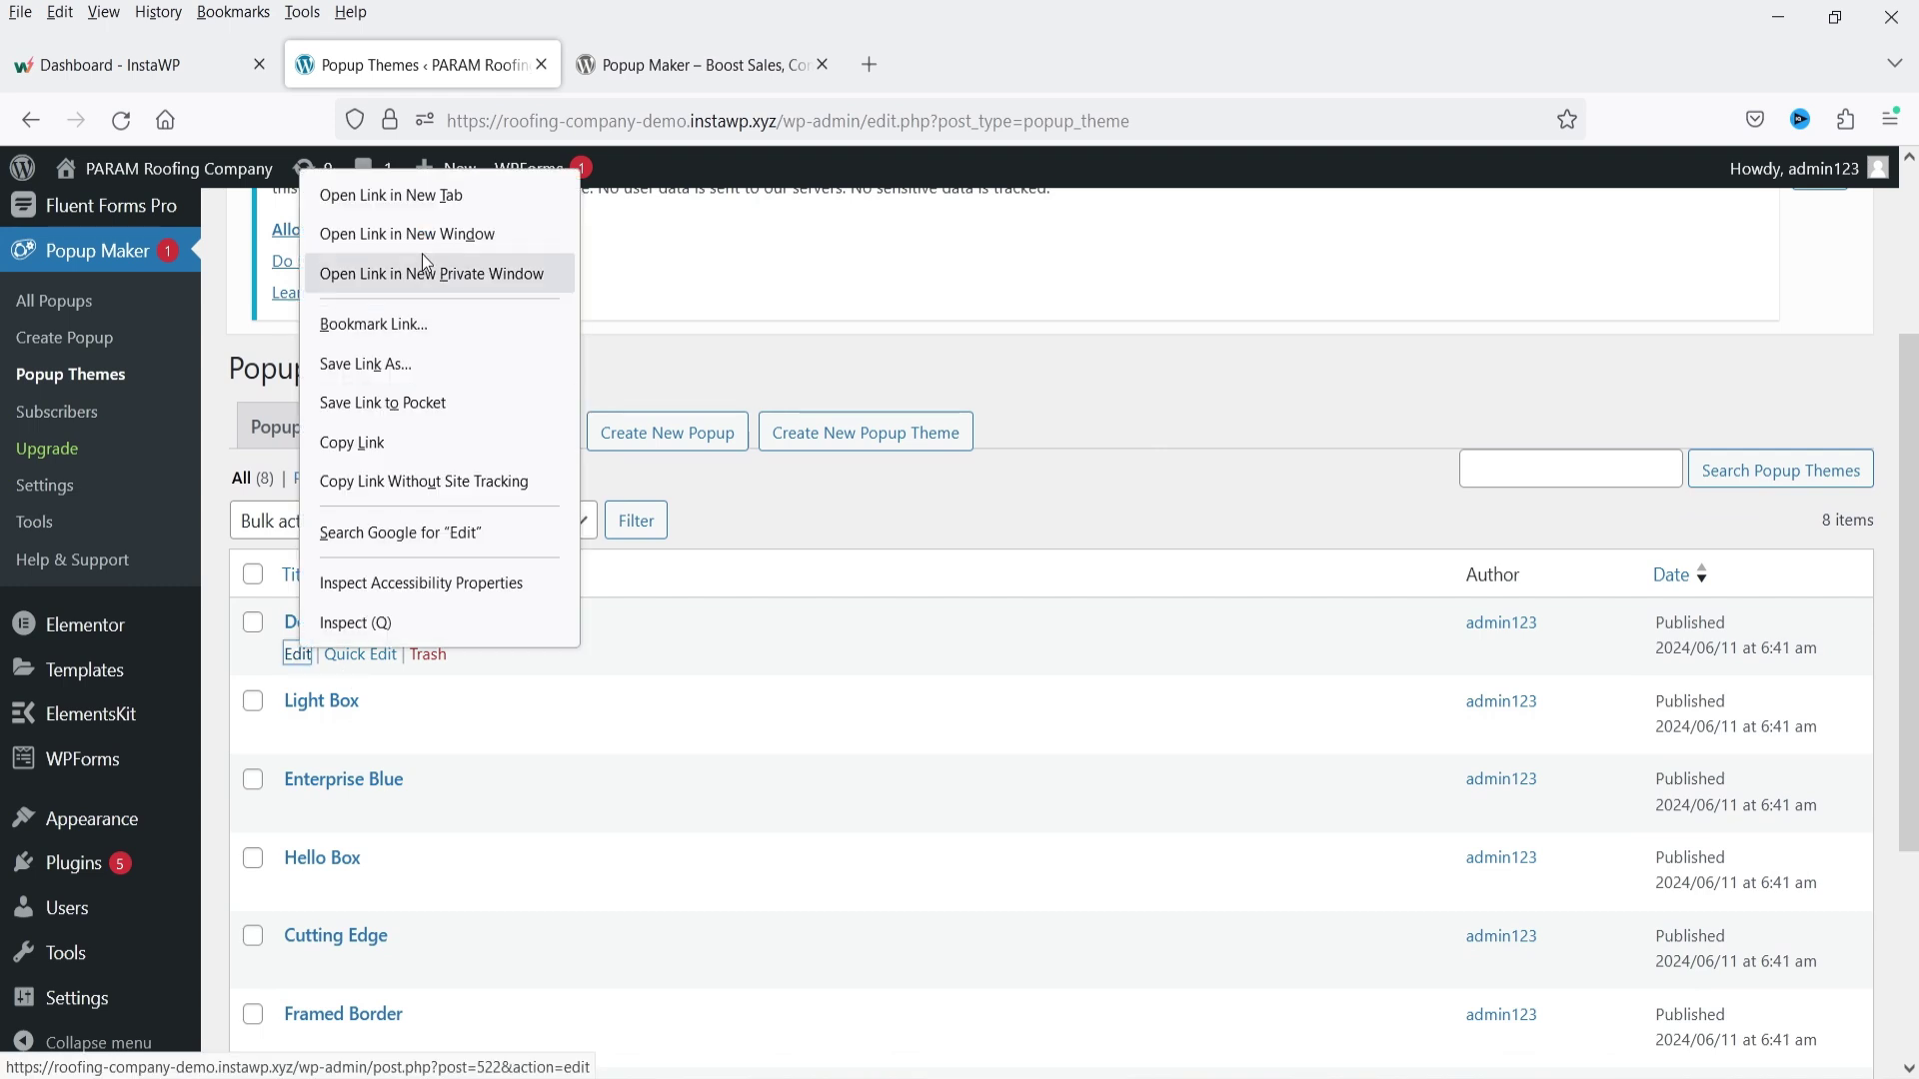
click(430, 195)
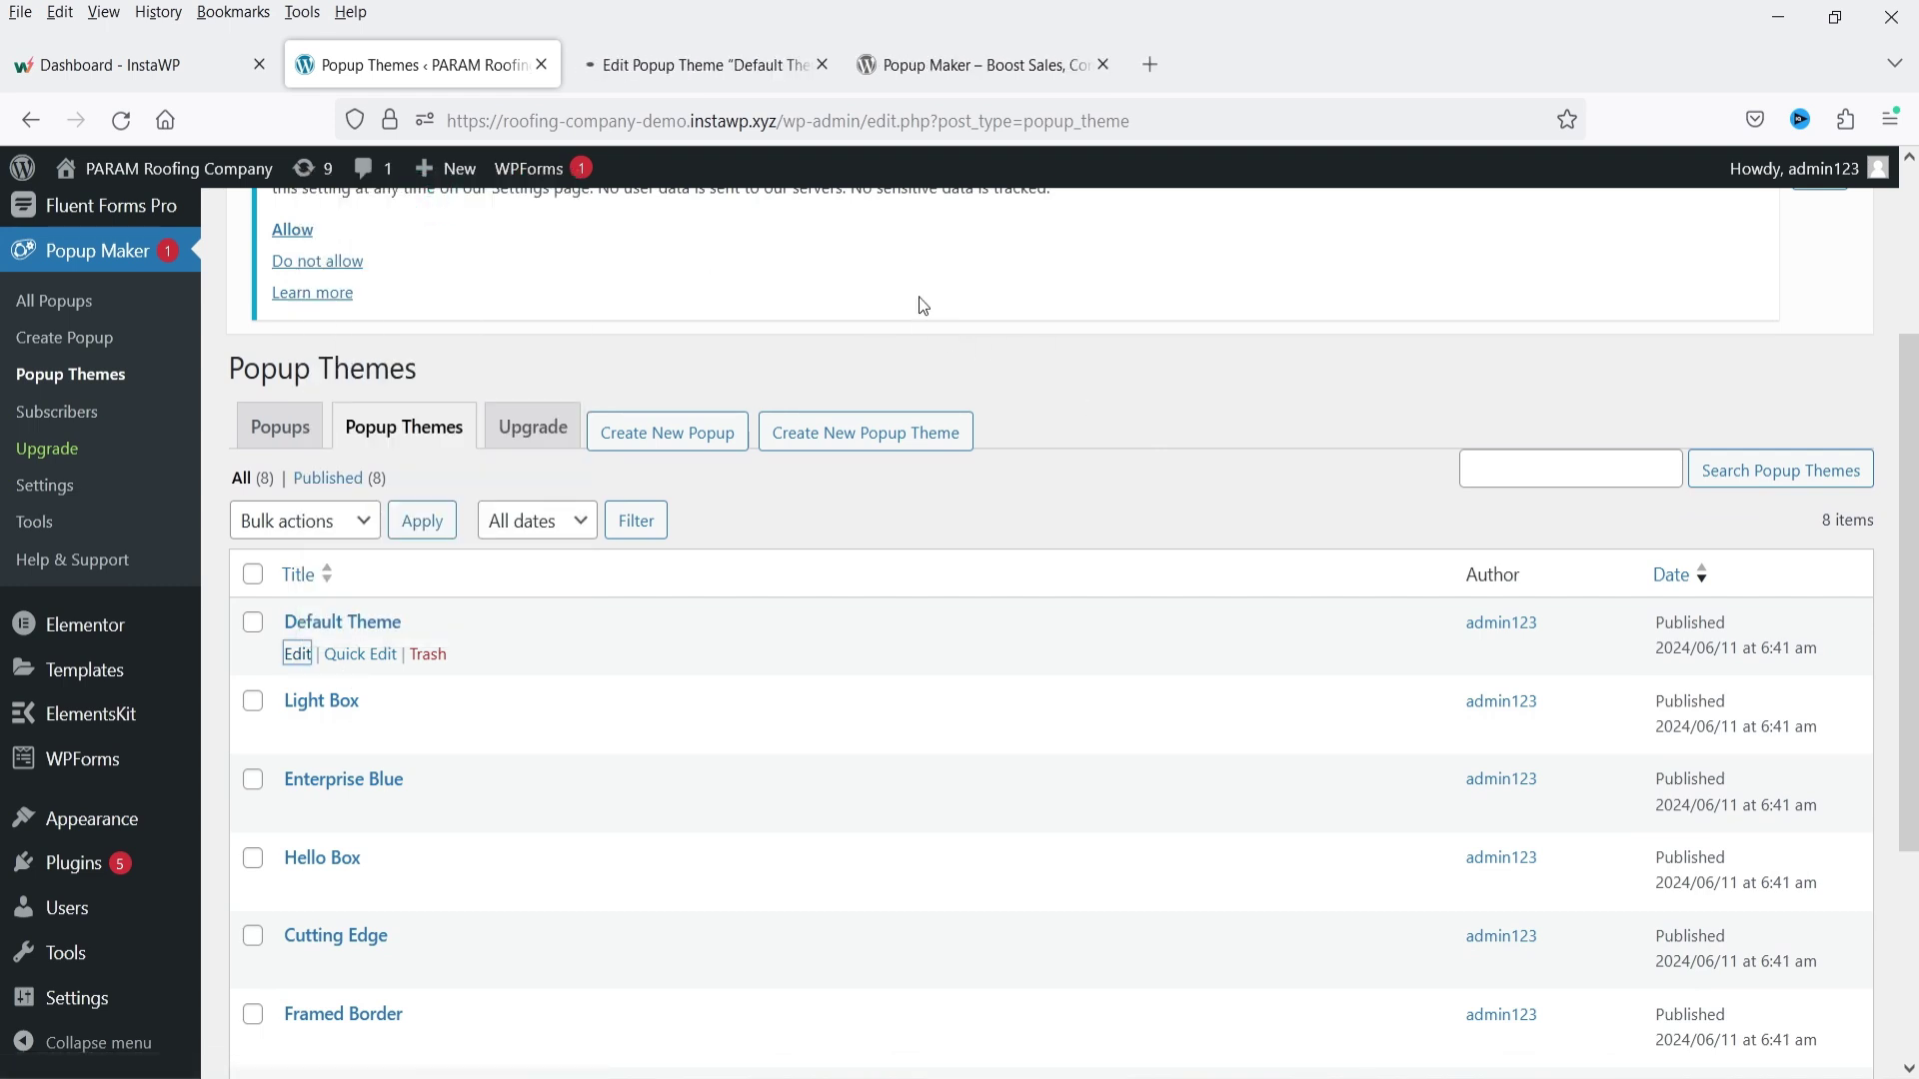
click(659, 66)
scroll(1870, 484, down, 3)
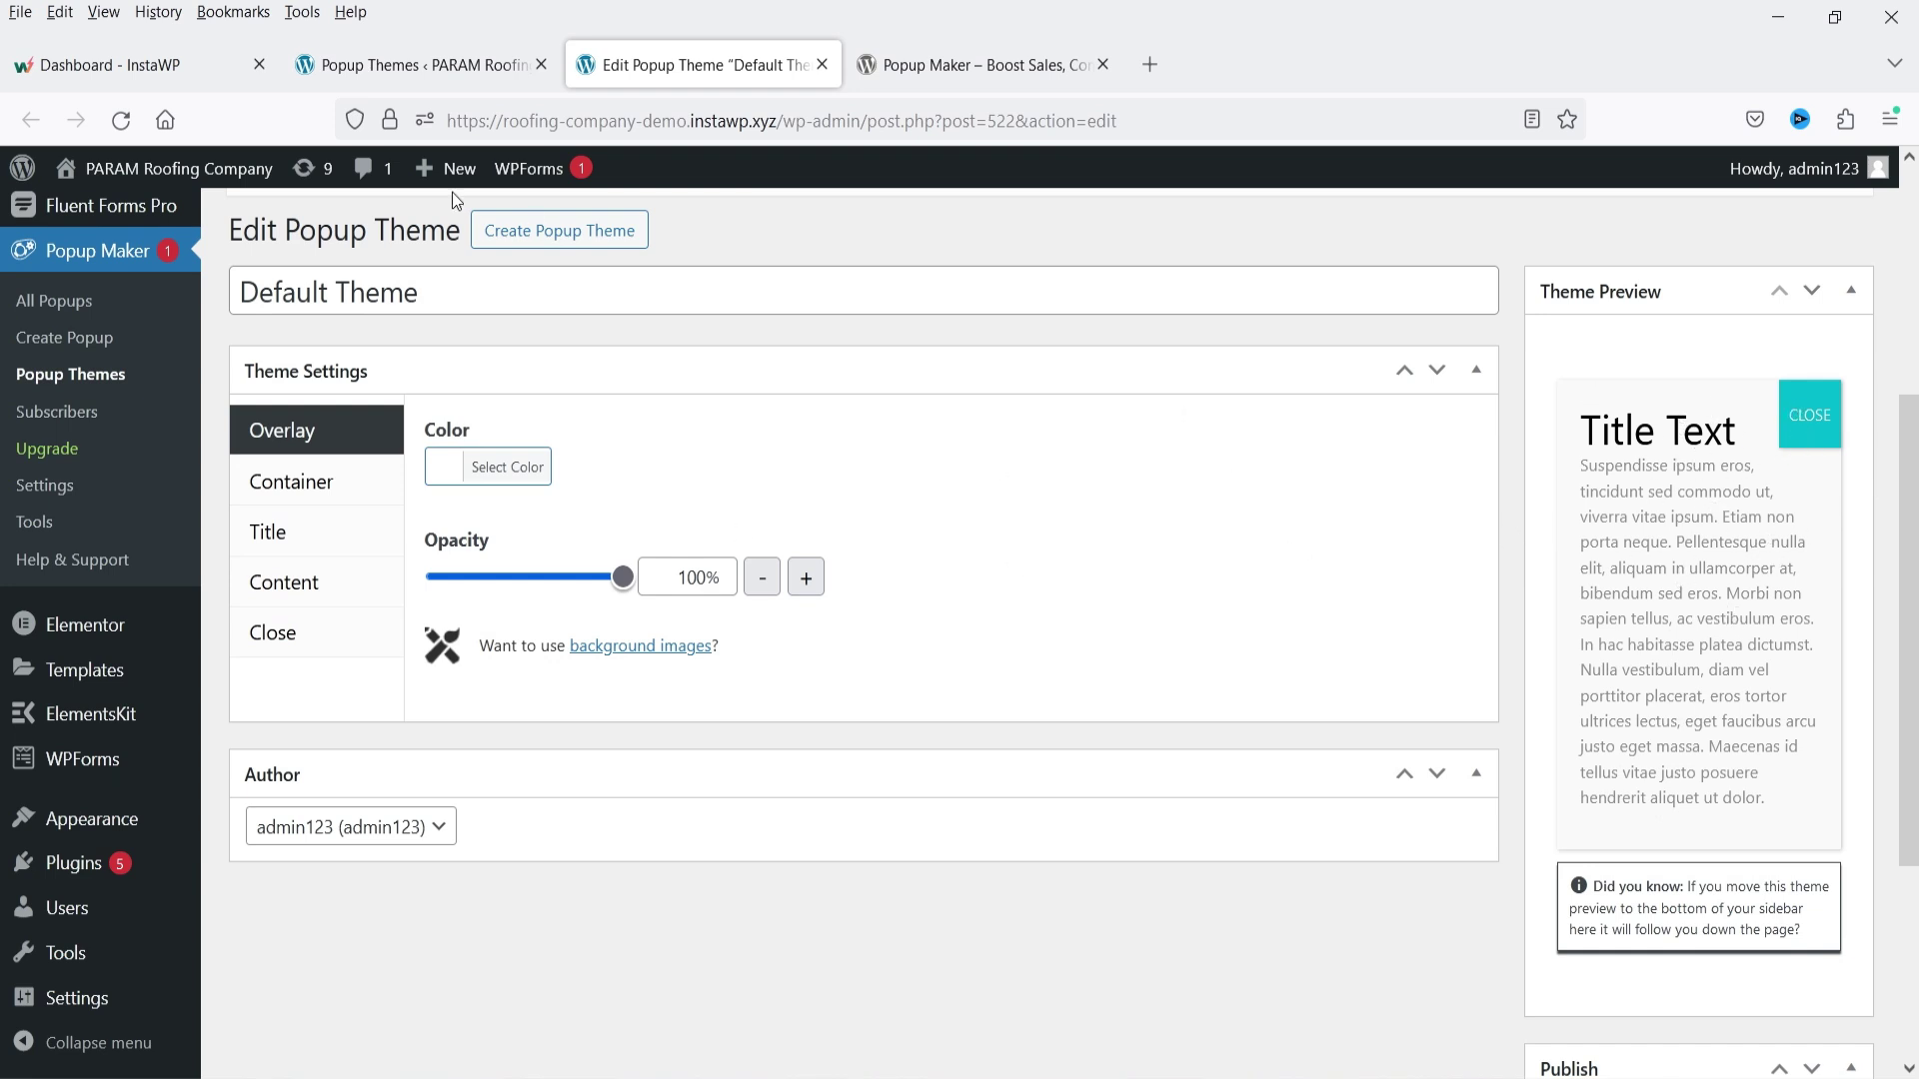
- Return to the popup themes list and open the Light Box theme in its own browser tab to view its preview
click(418, 86)
scroll(790, 535, down, 3)
right_click(306, 466)
click(393, 487)
key(ctrl+Tab)
scroll(1815, 430, down, 4)
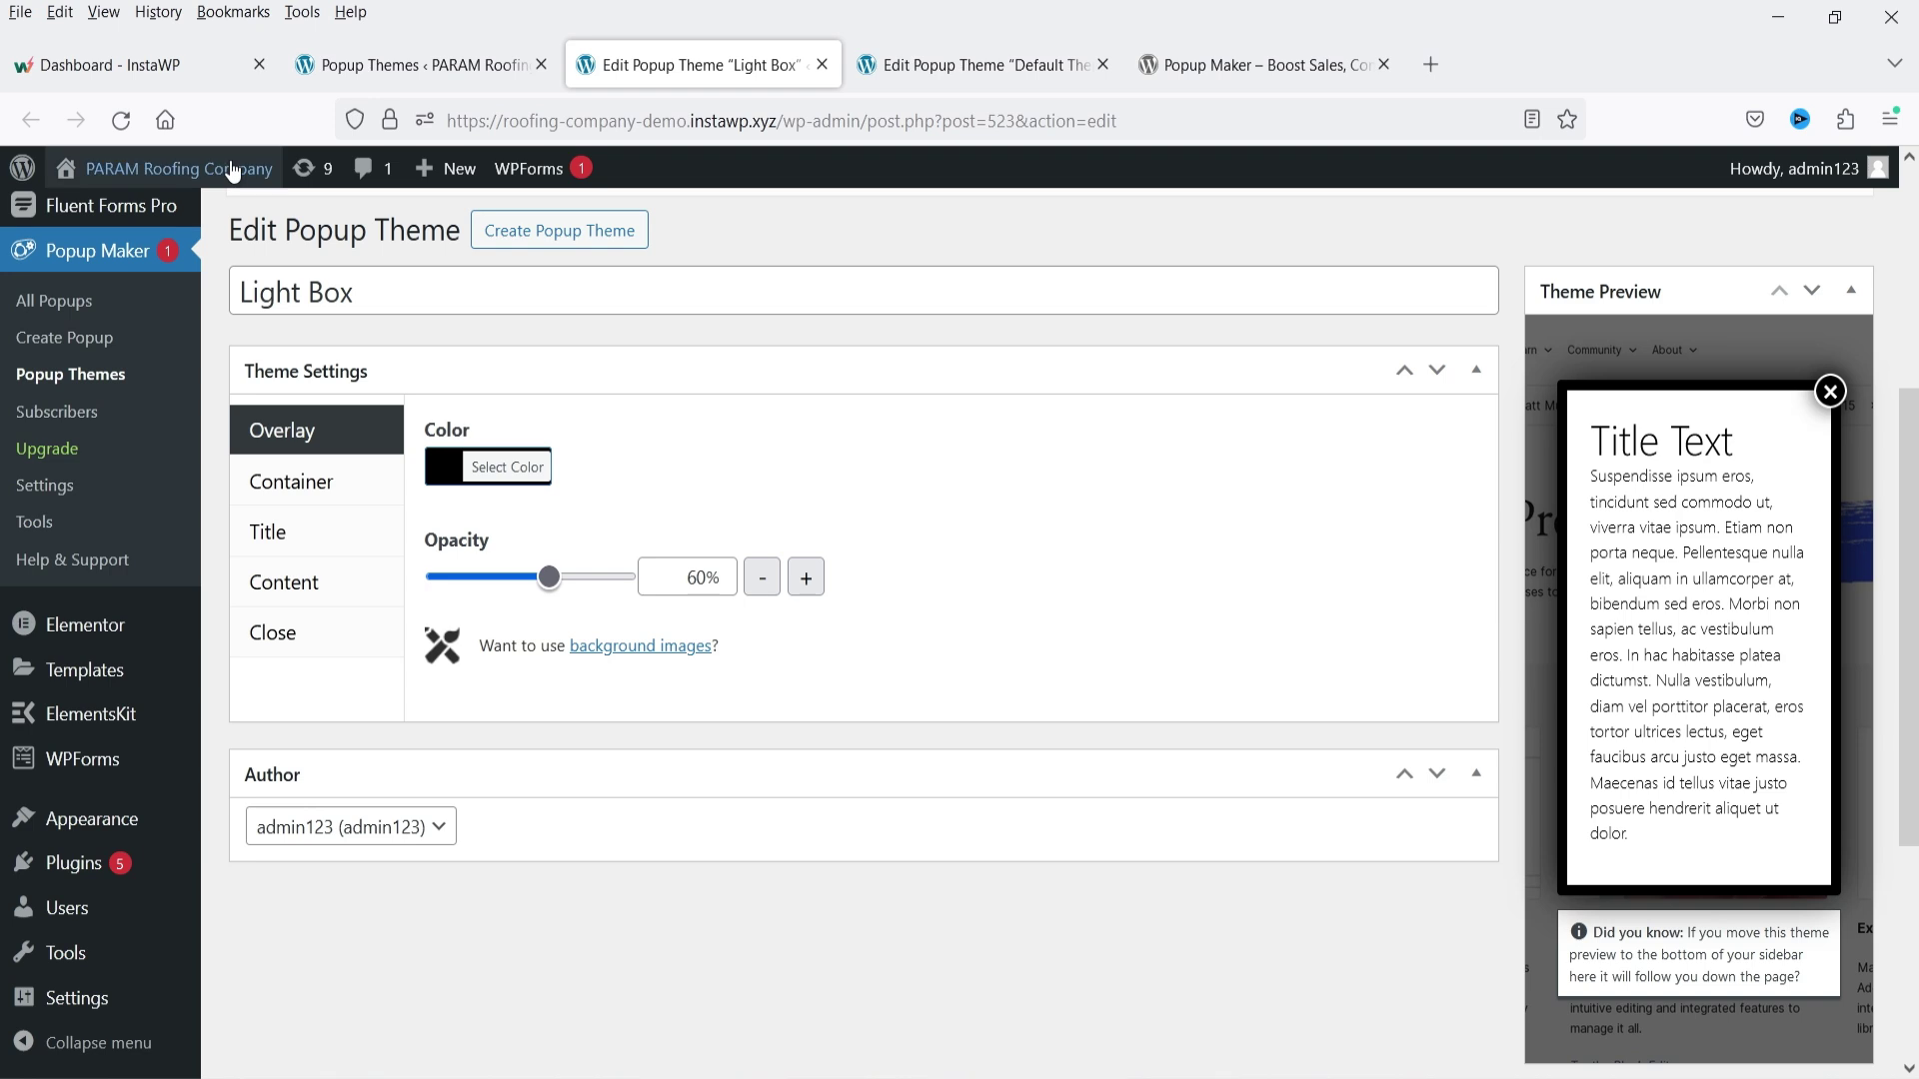
- Open the Enterprise Blue popup theme for editing in a new browser tab and bring its settings and preview into view
click(388, 65)
right_click(297, 535)
click(370, 564)
click(646, 63)
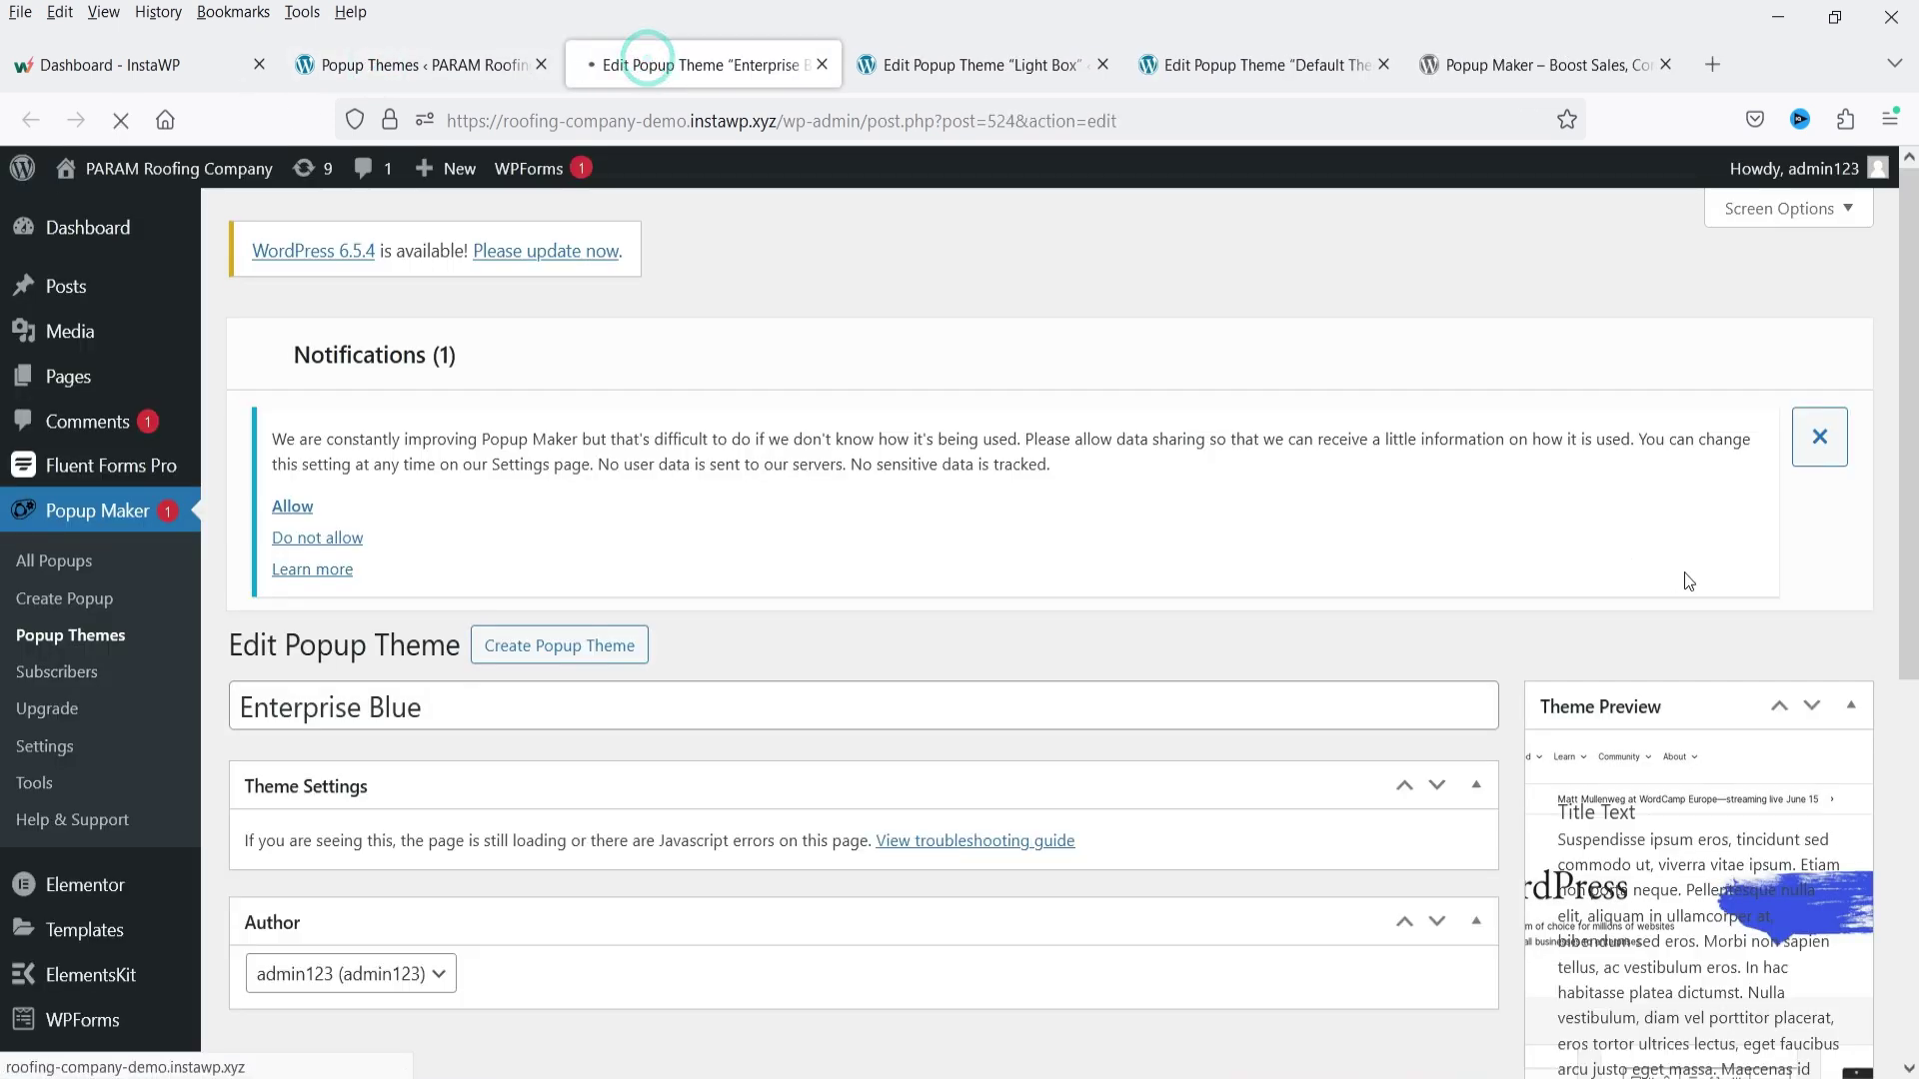
scroll(1842, 484, down, 3)
scroll(1842, 497, down, 3)
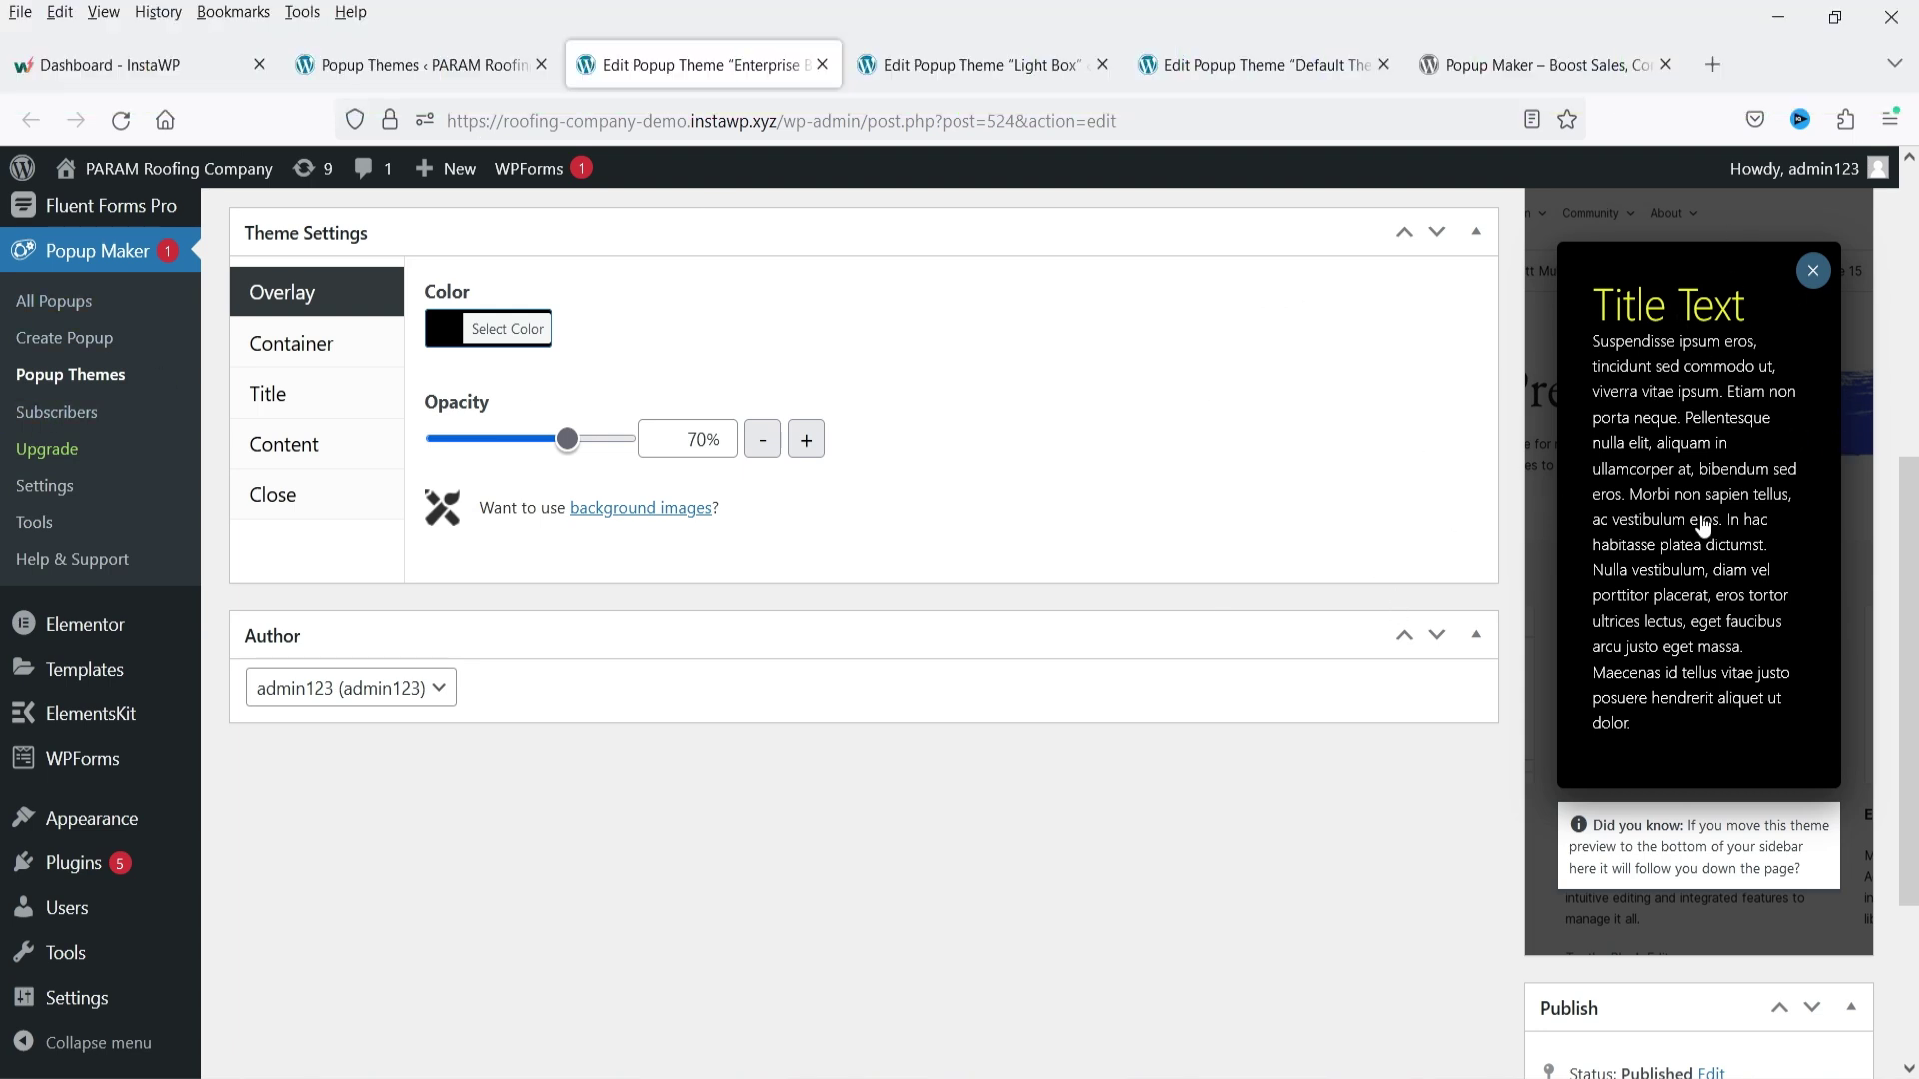
scroll(1705, 506, up, 2)
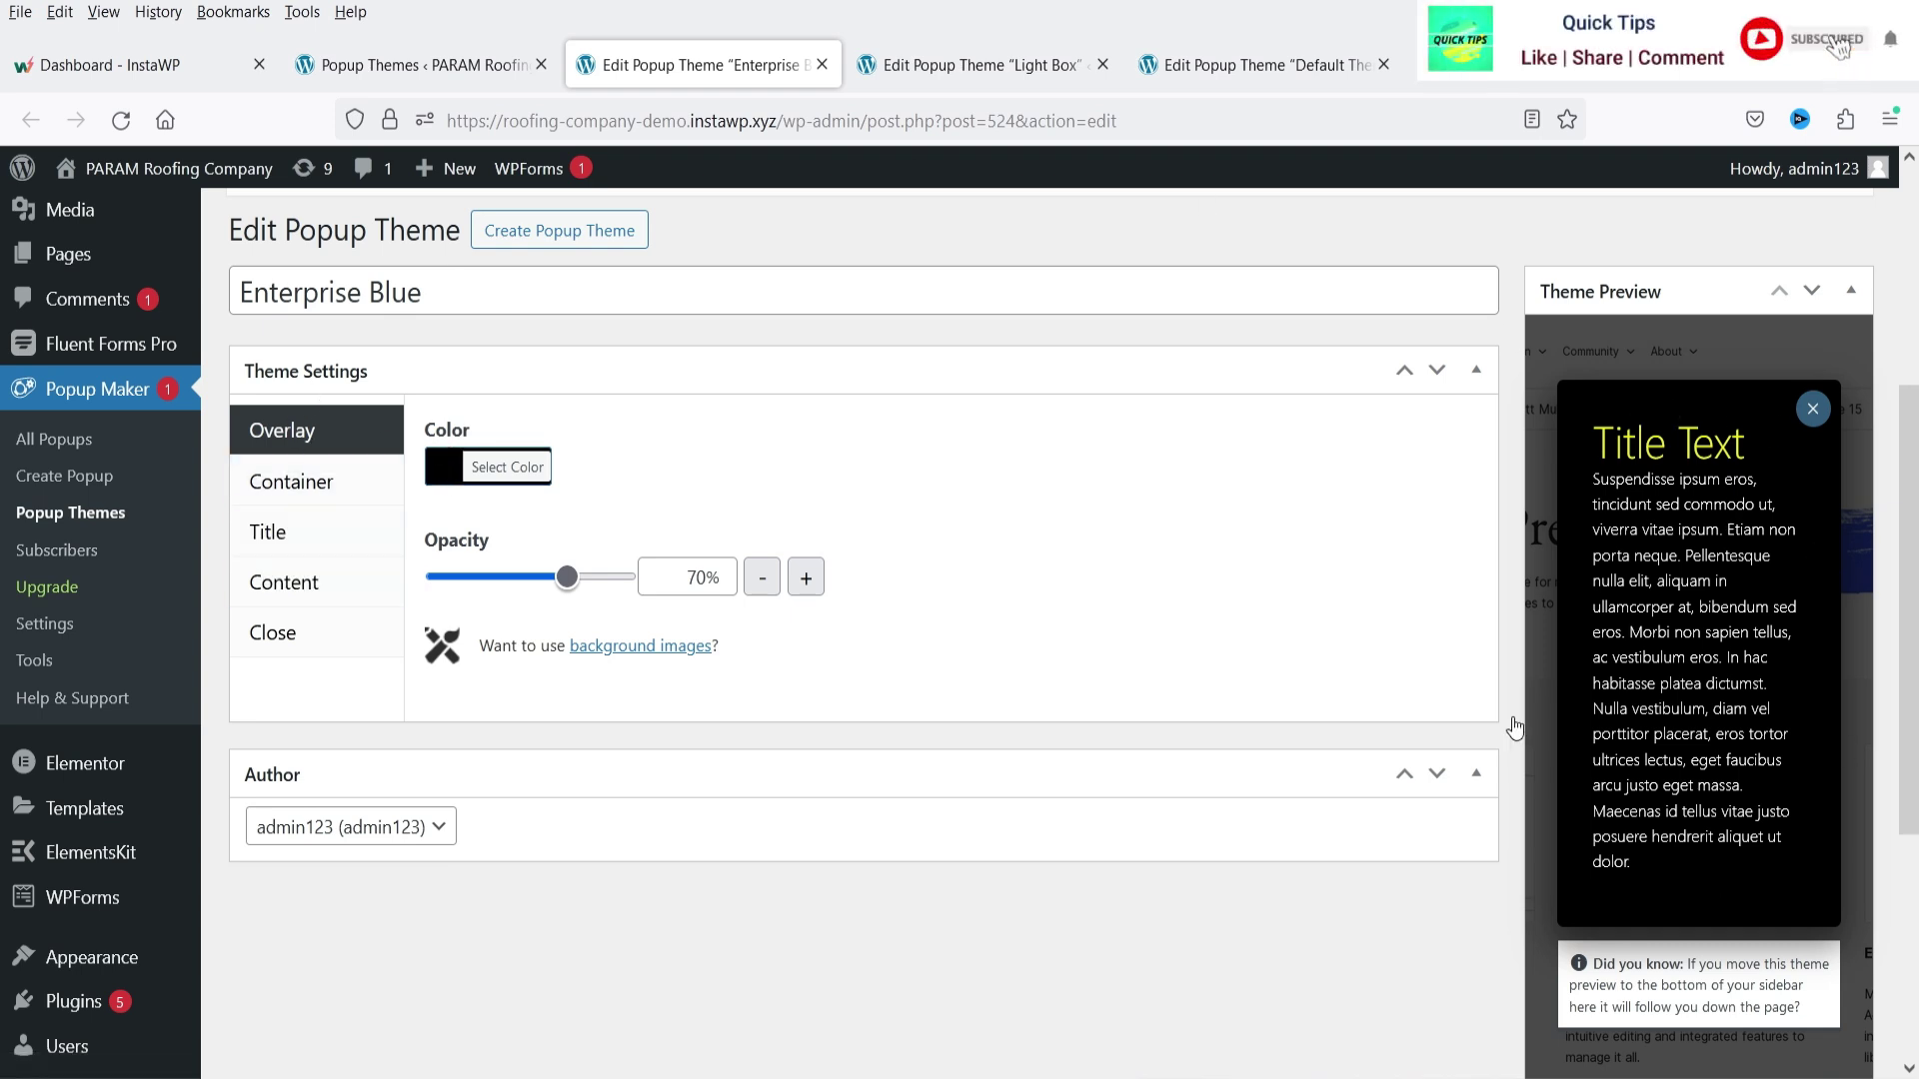
- Change the Enterprise Blue theme's overlay color to blue #1822ba
click(448, 478)
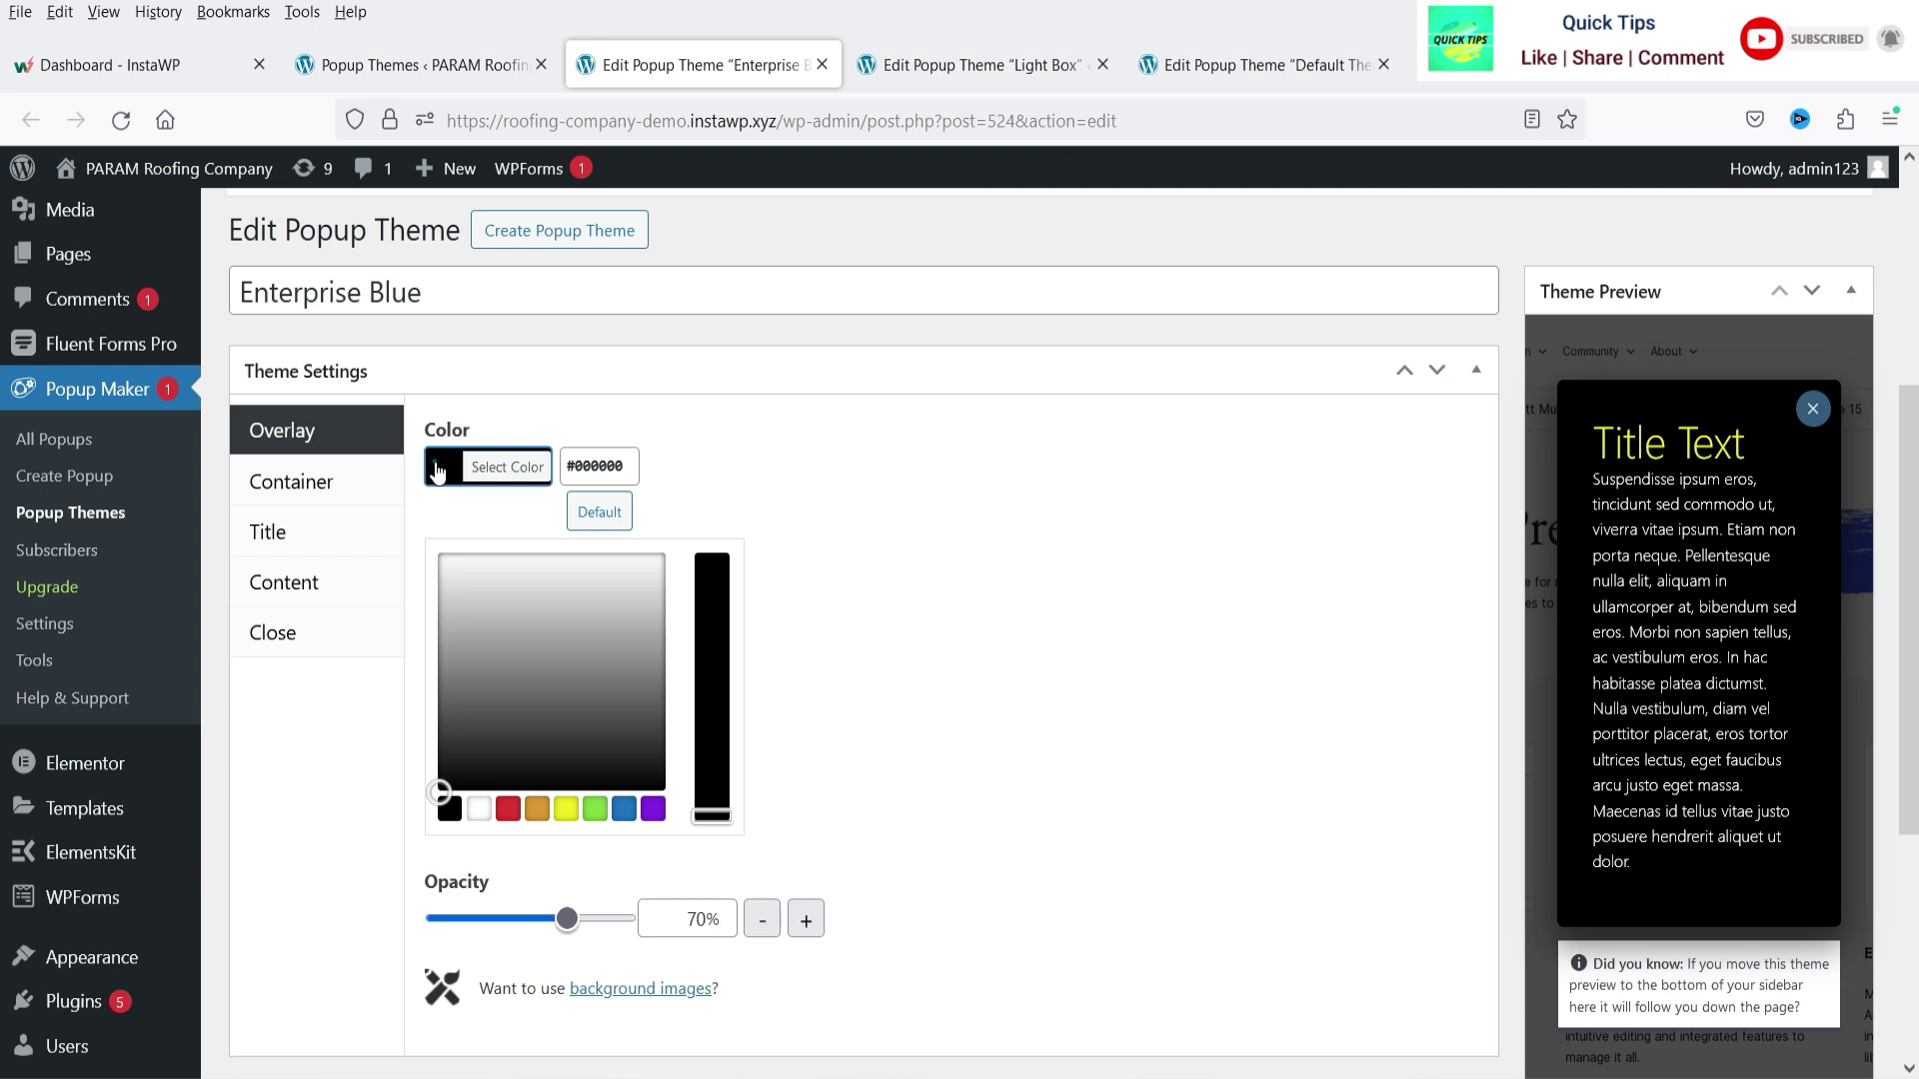
click(618, 814)
drag(566, 622, 587, 618)
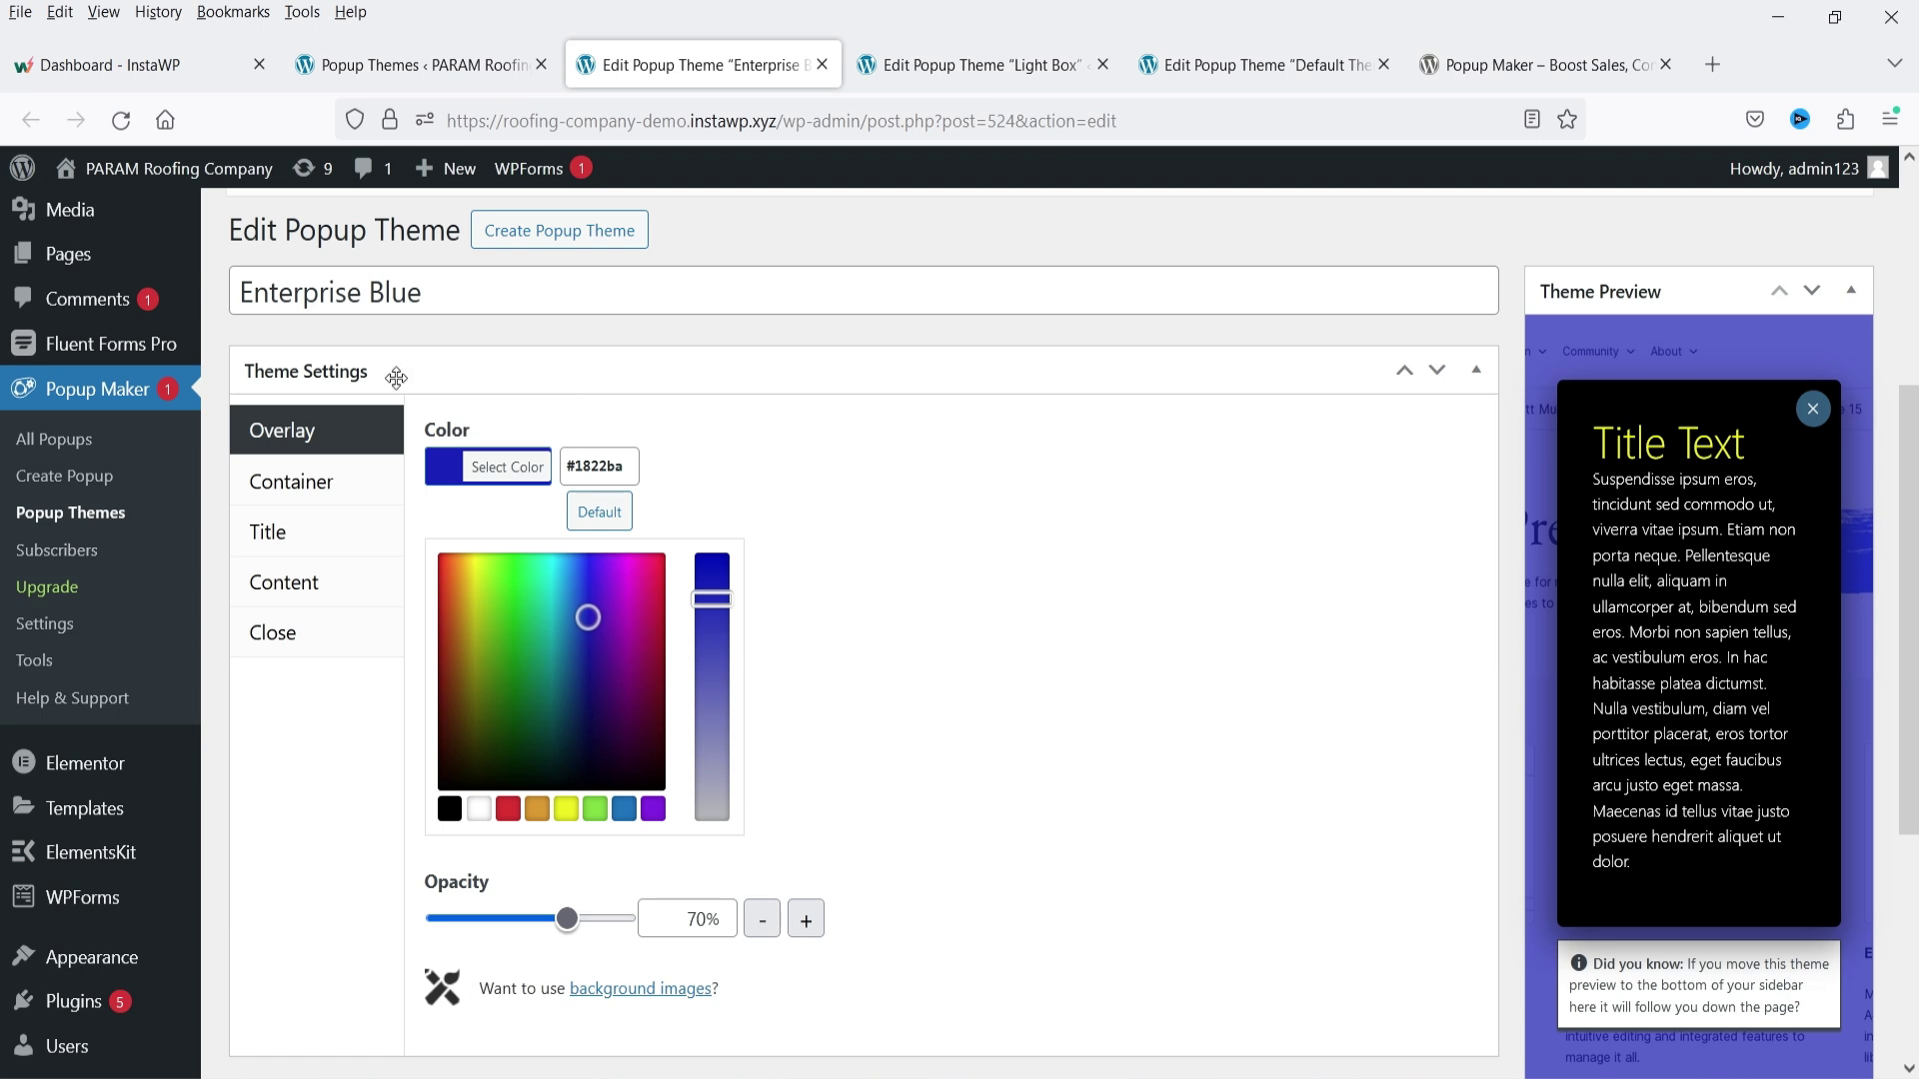
- Change the background color of the theme's container to dark red
click(330, 482)
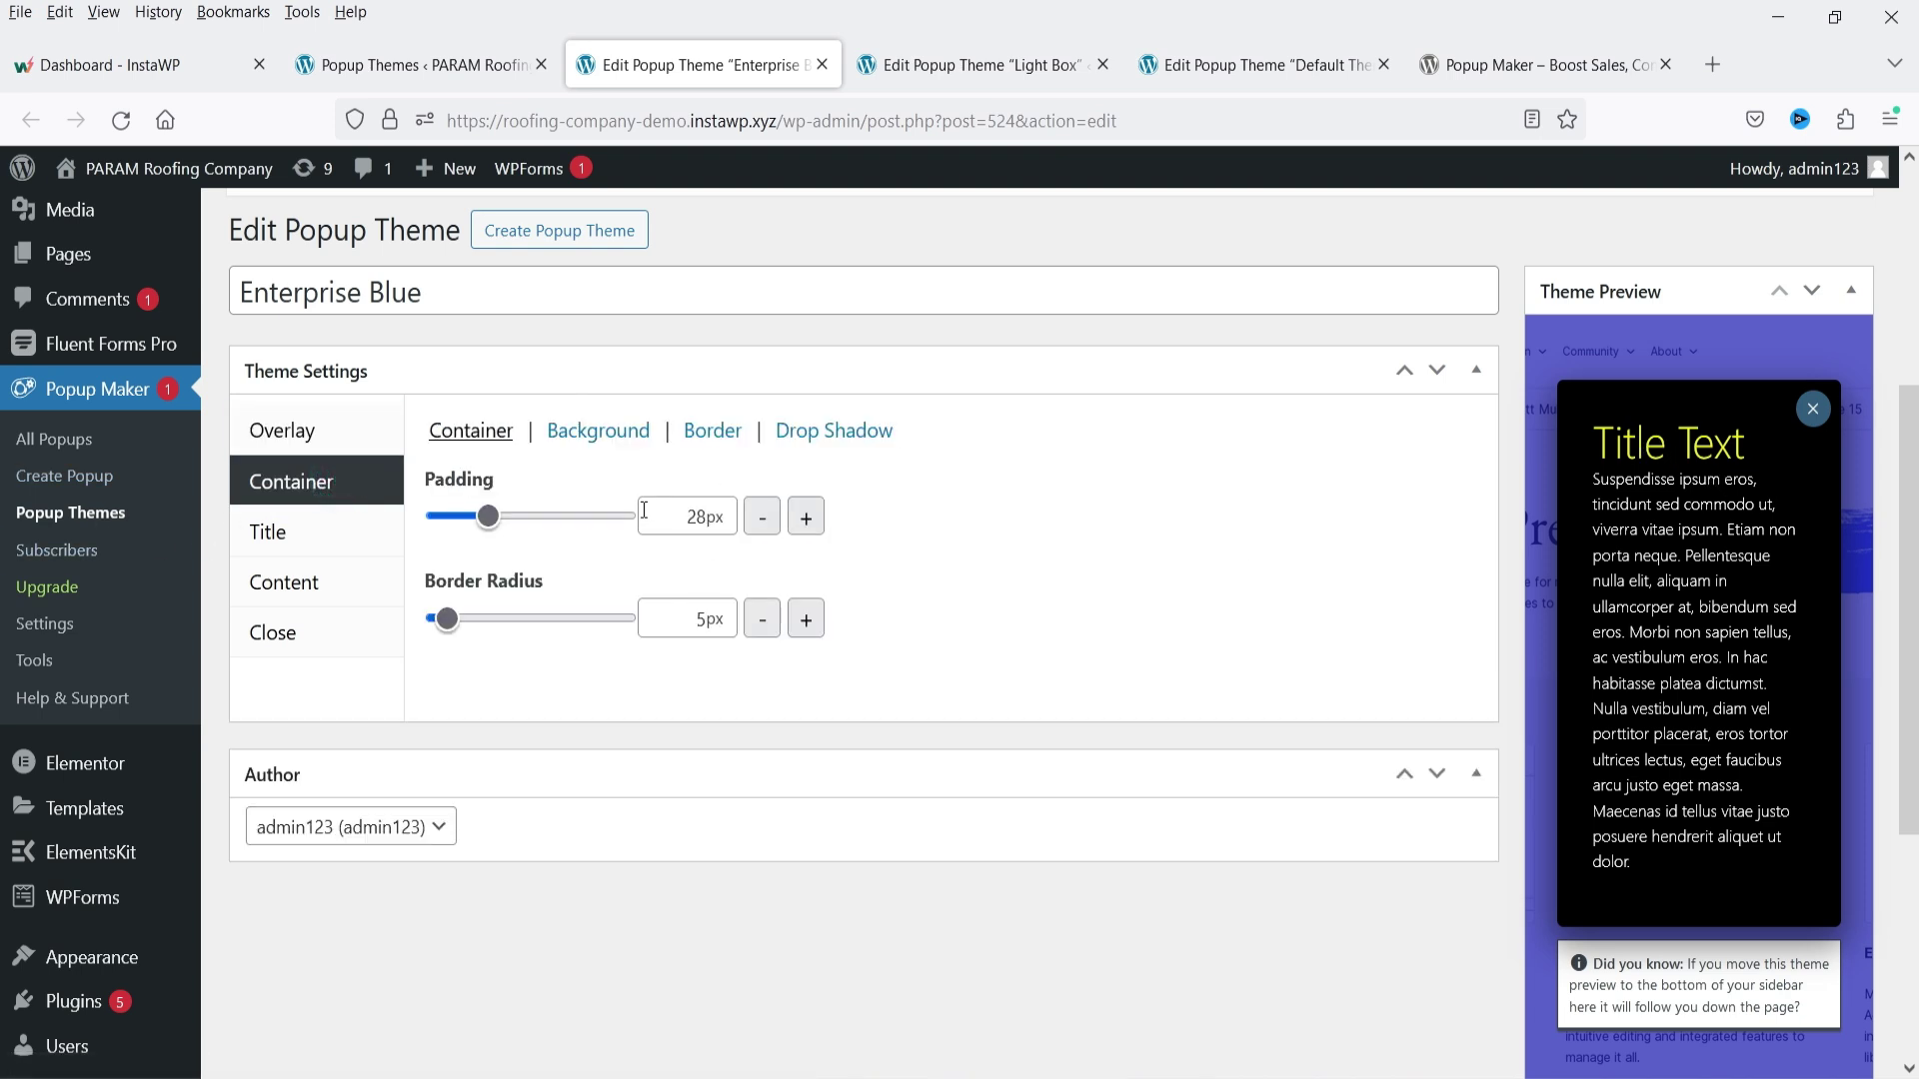
click(597, 430)
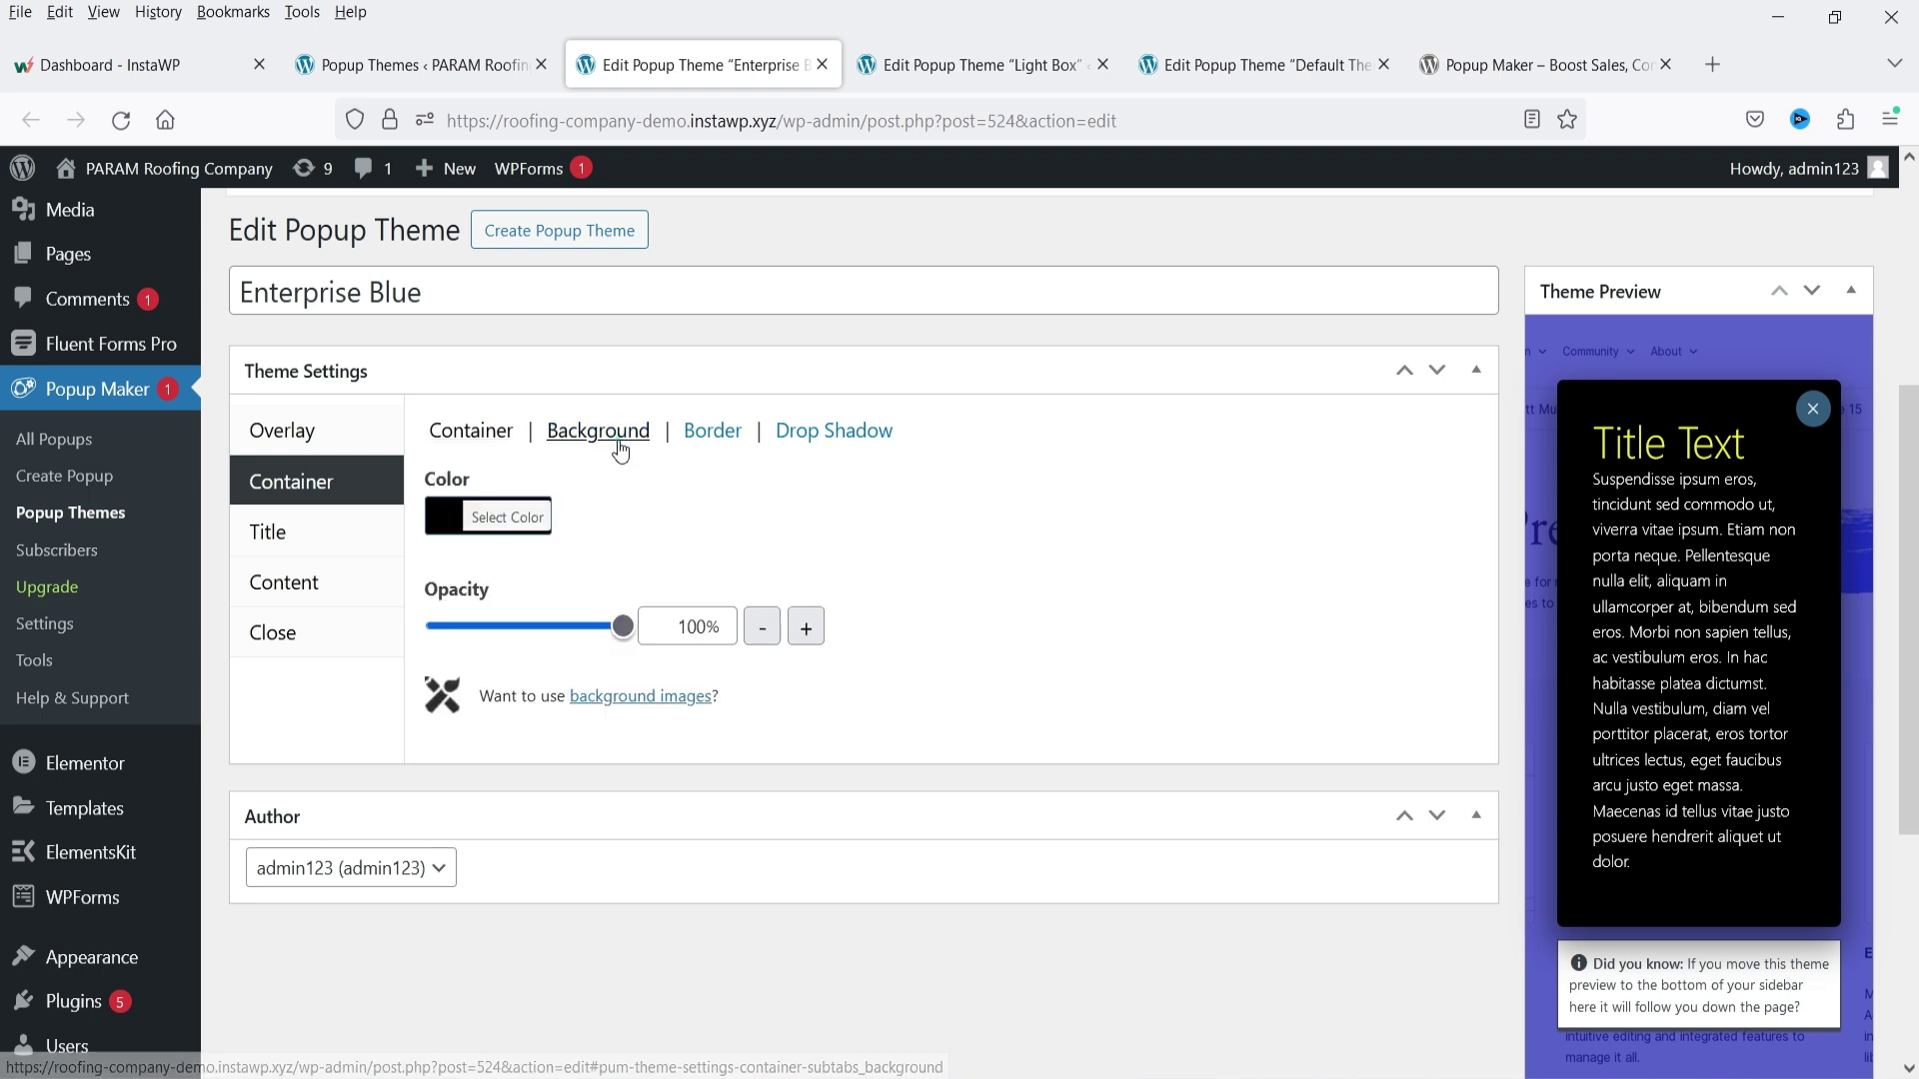
click(440, 536)
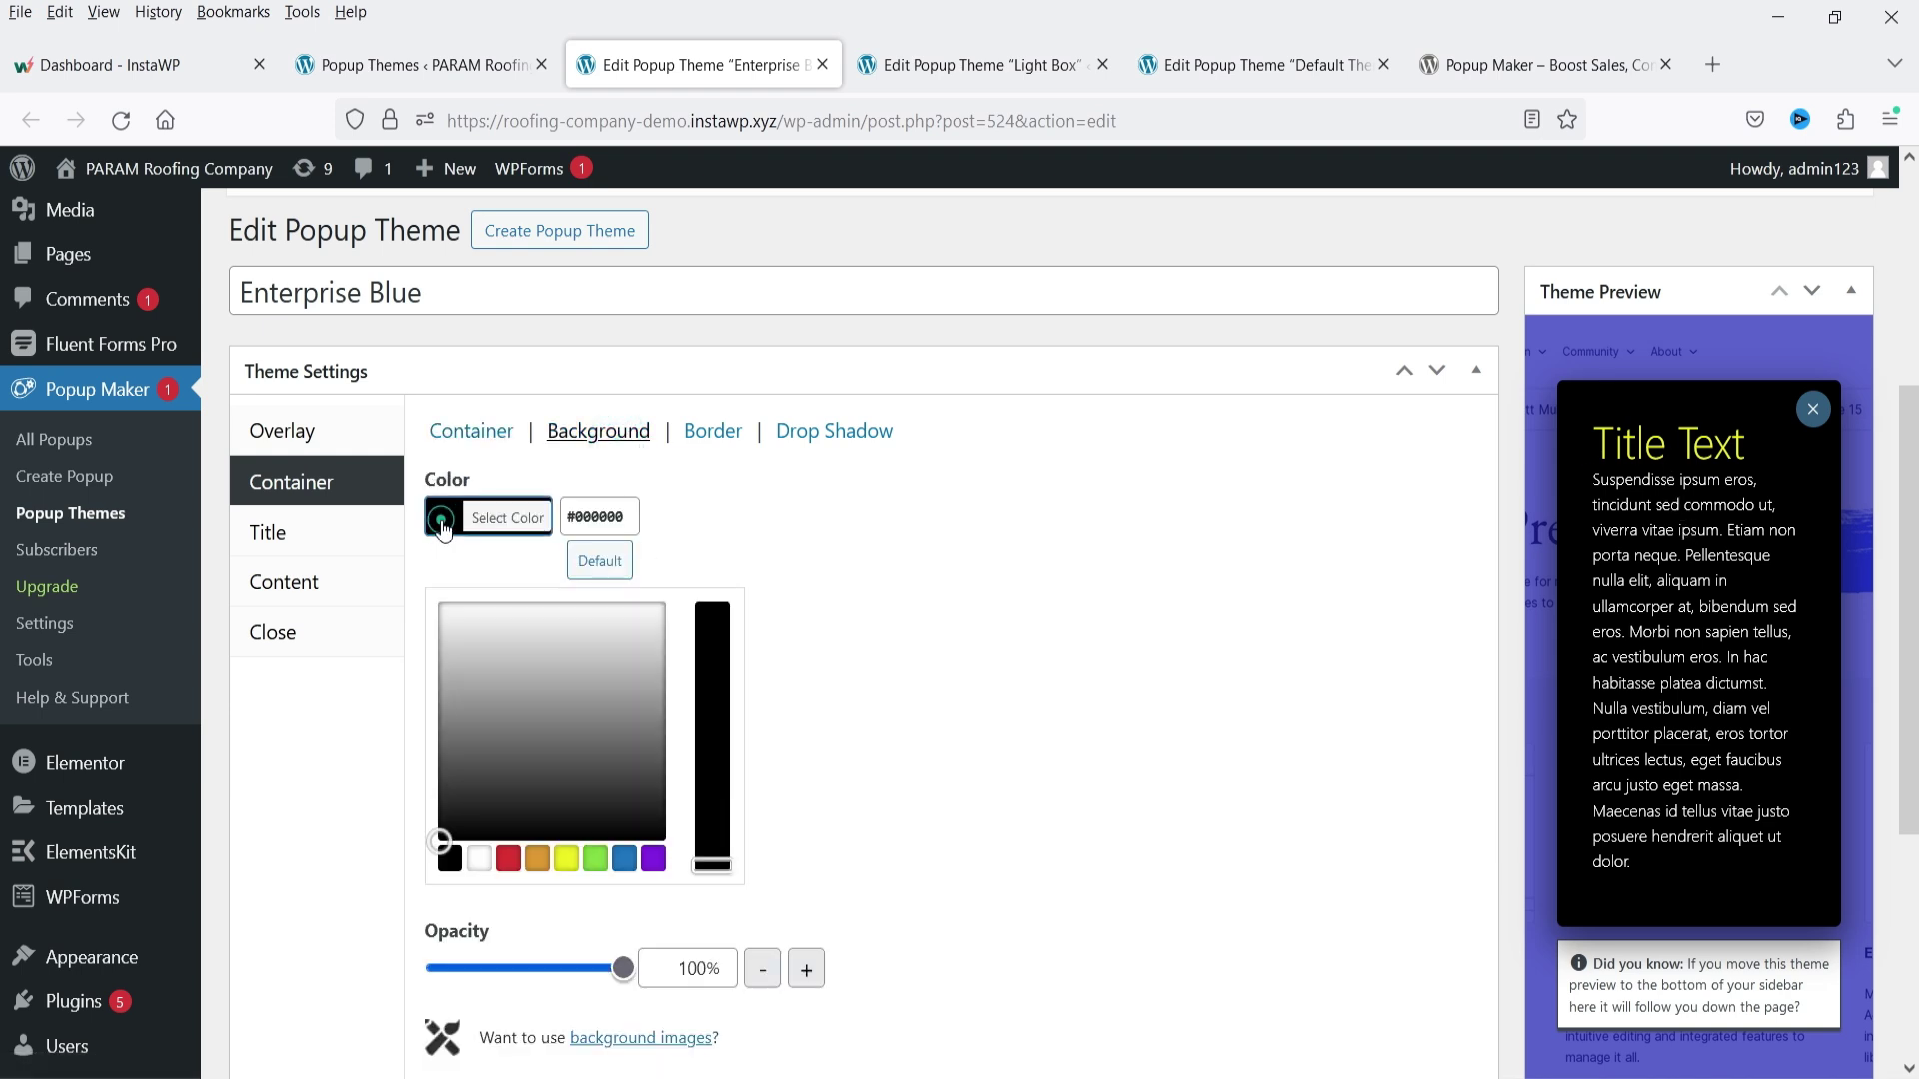
click(508, 858)
drag(445, 675, 446, 680)
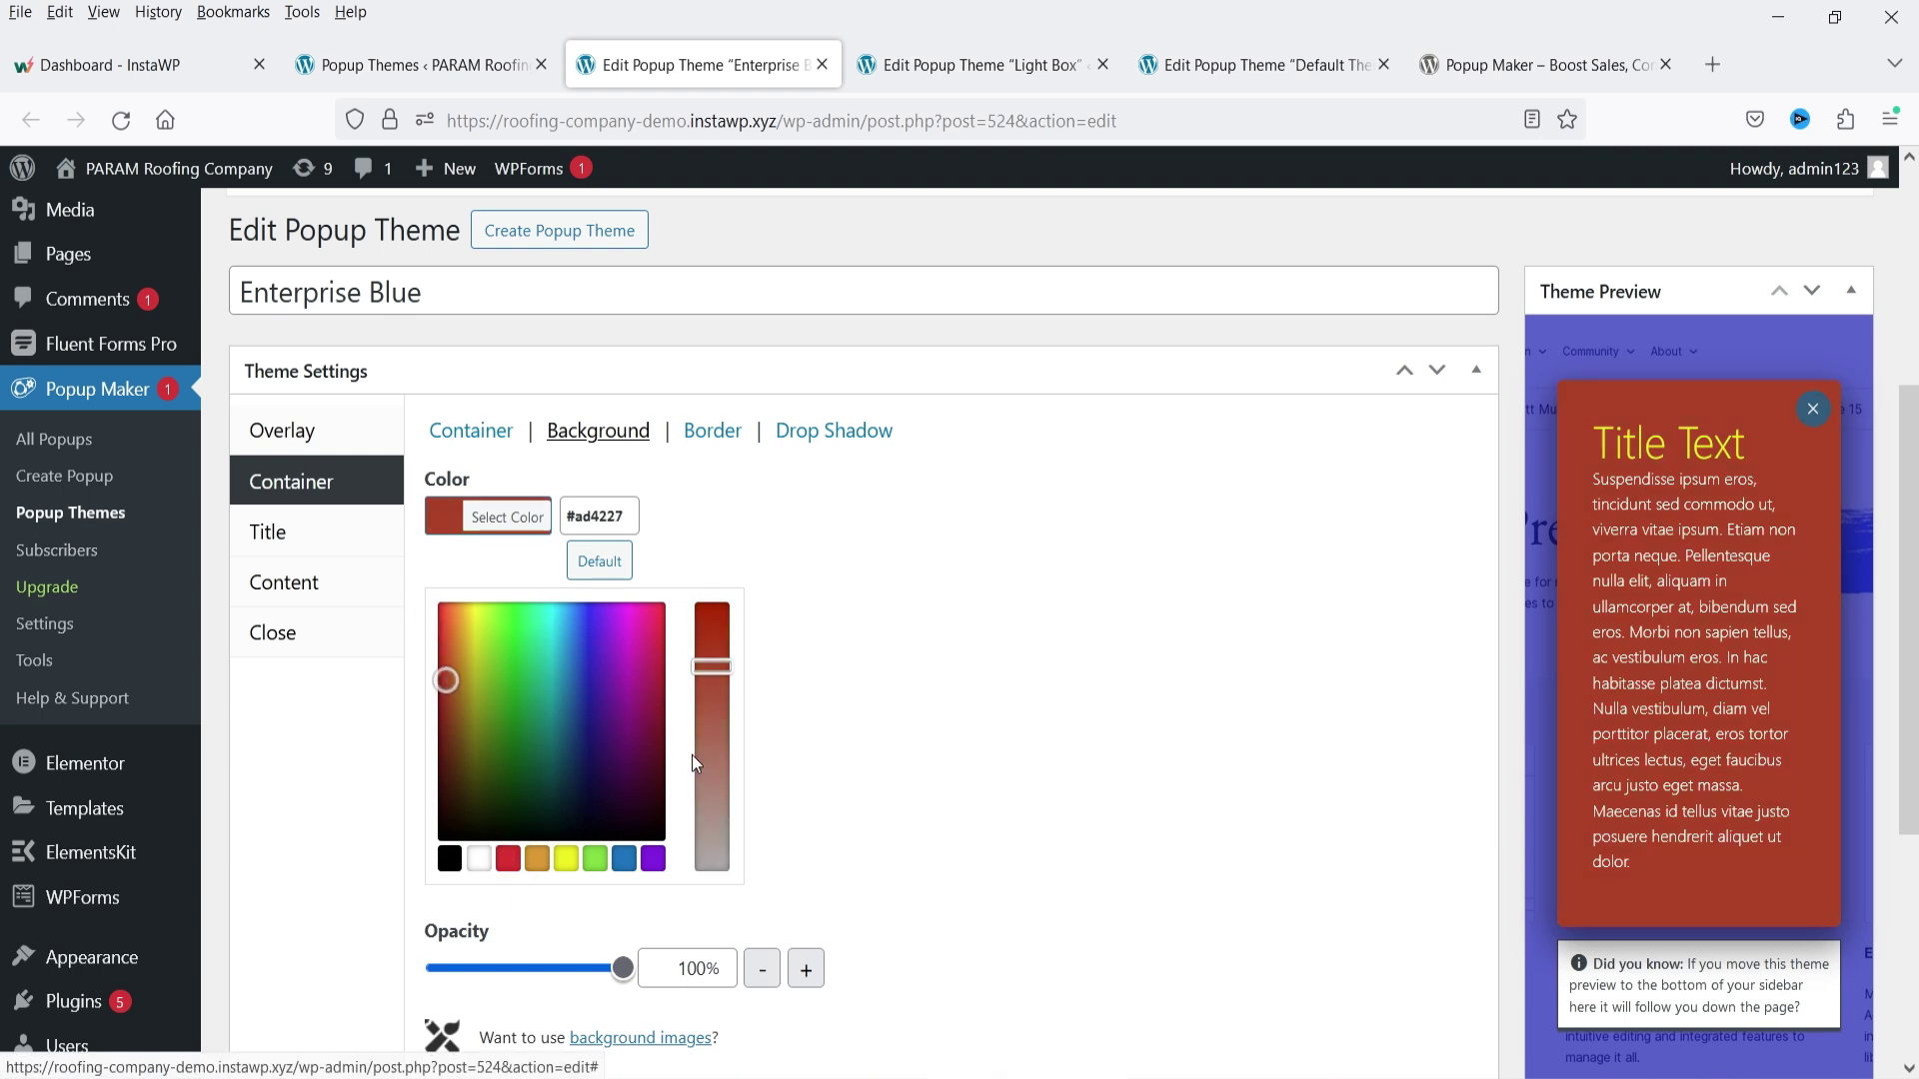
drag(650, 729, 663, 698)
click(970, 581)
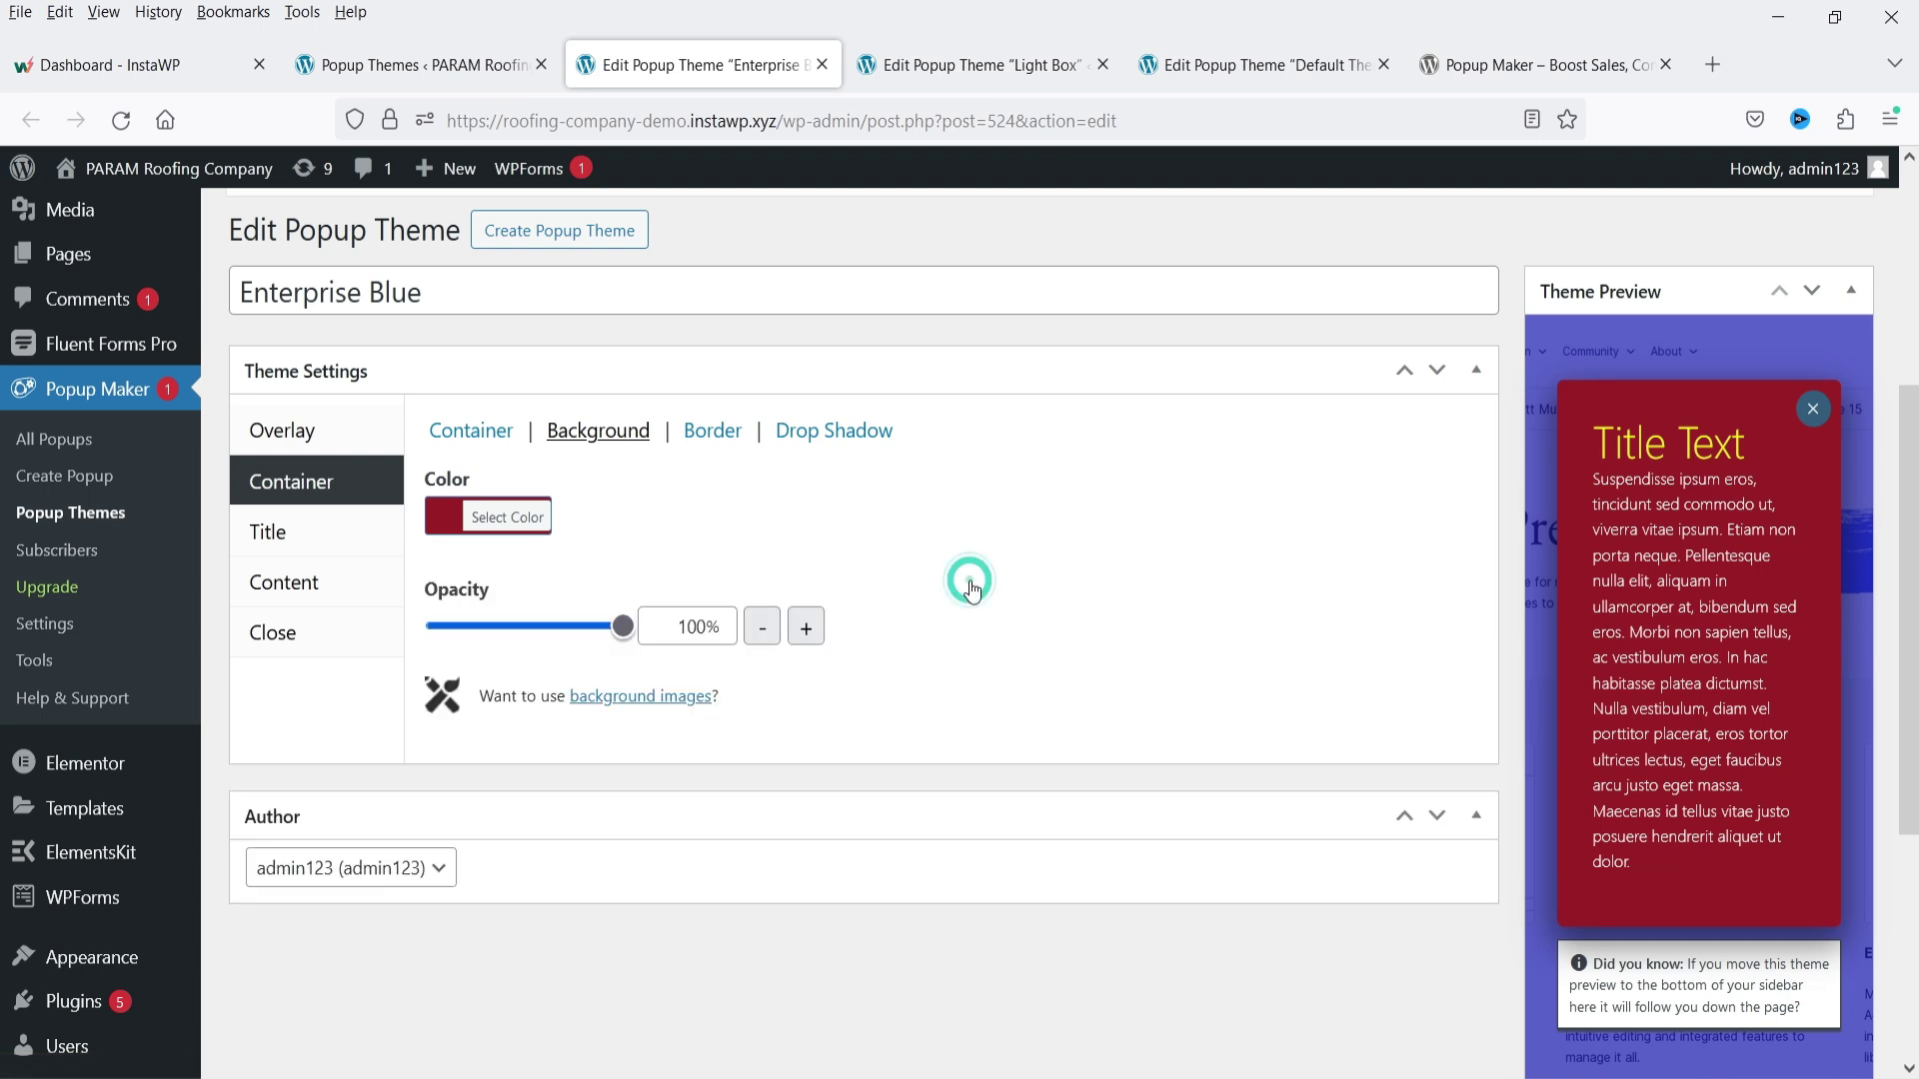
- Give the container a solid border colored white #ffffff
click(710, 436)
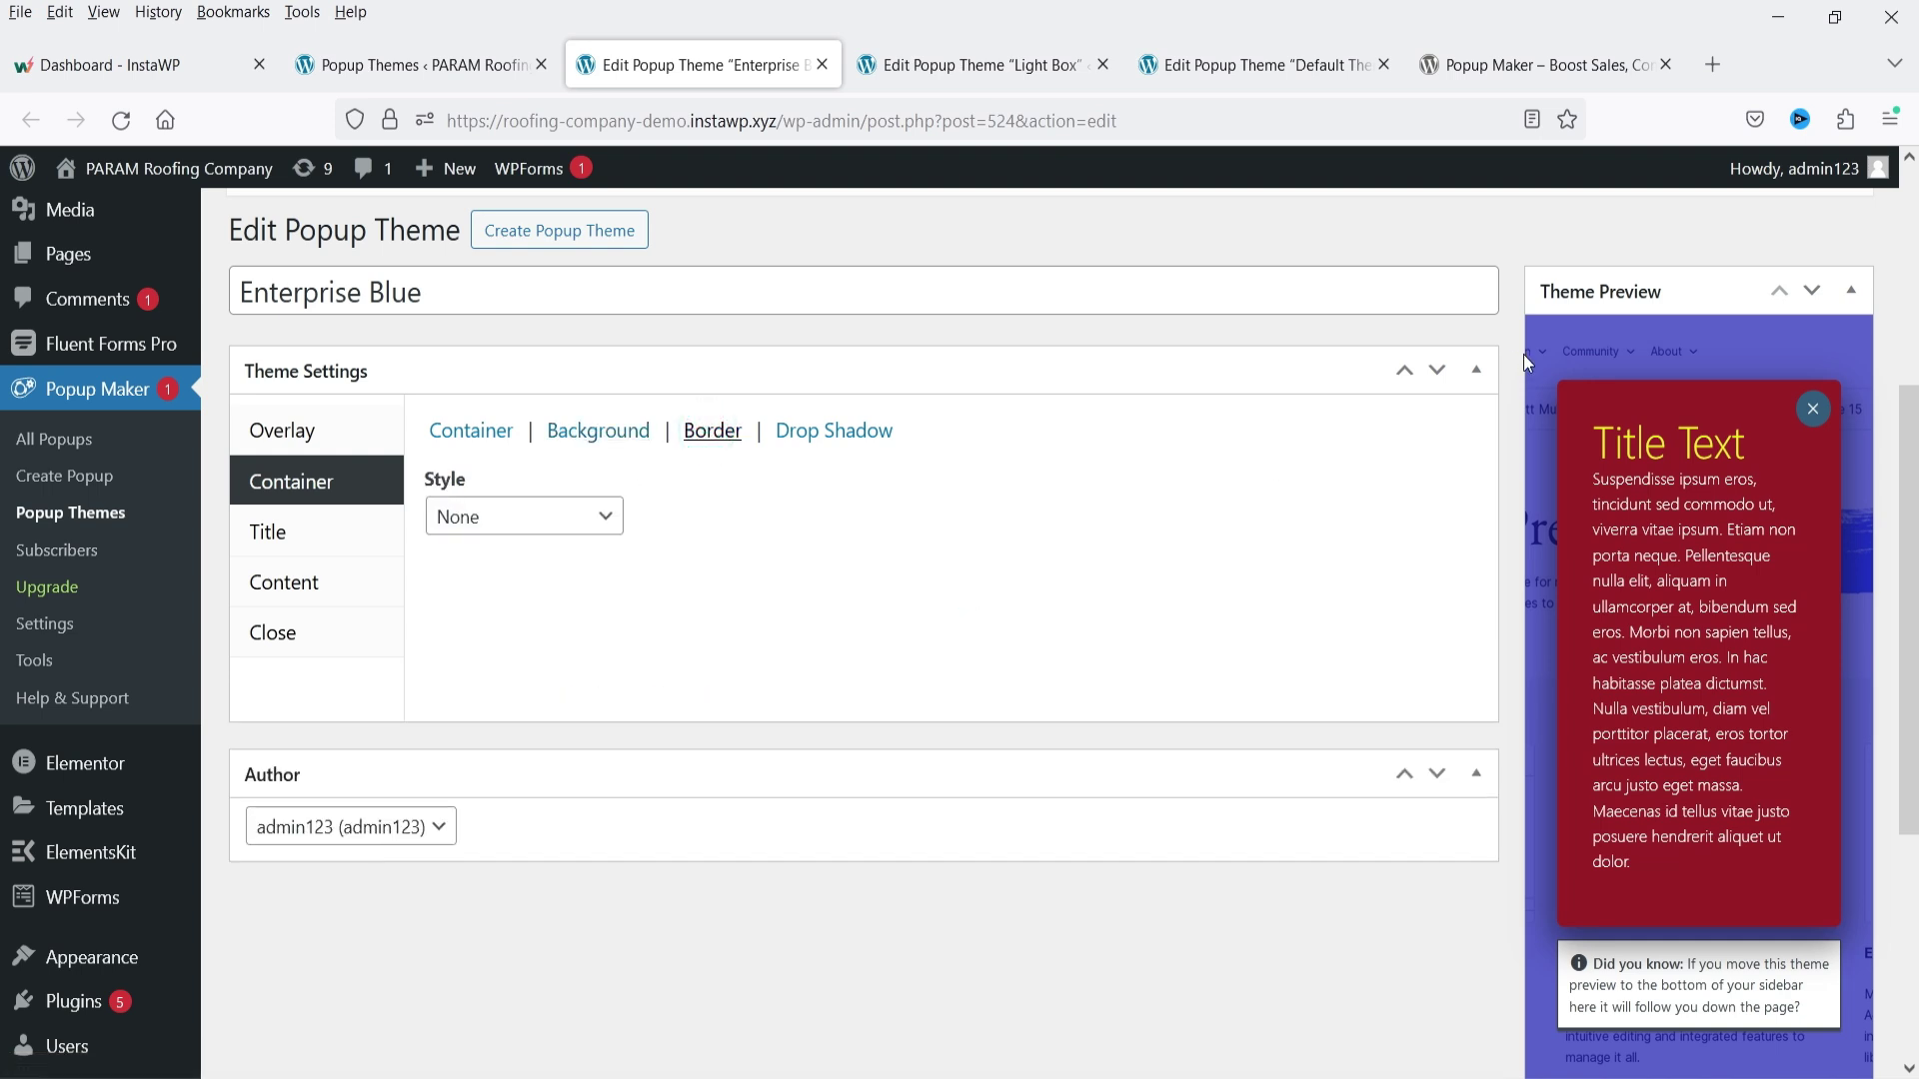
click(521, 515)
click(497, 592)
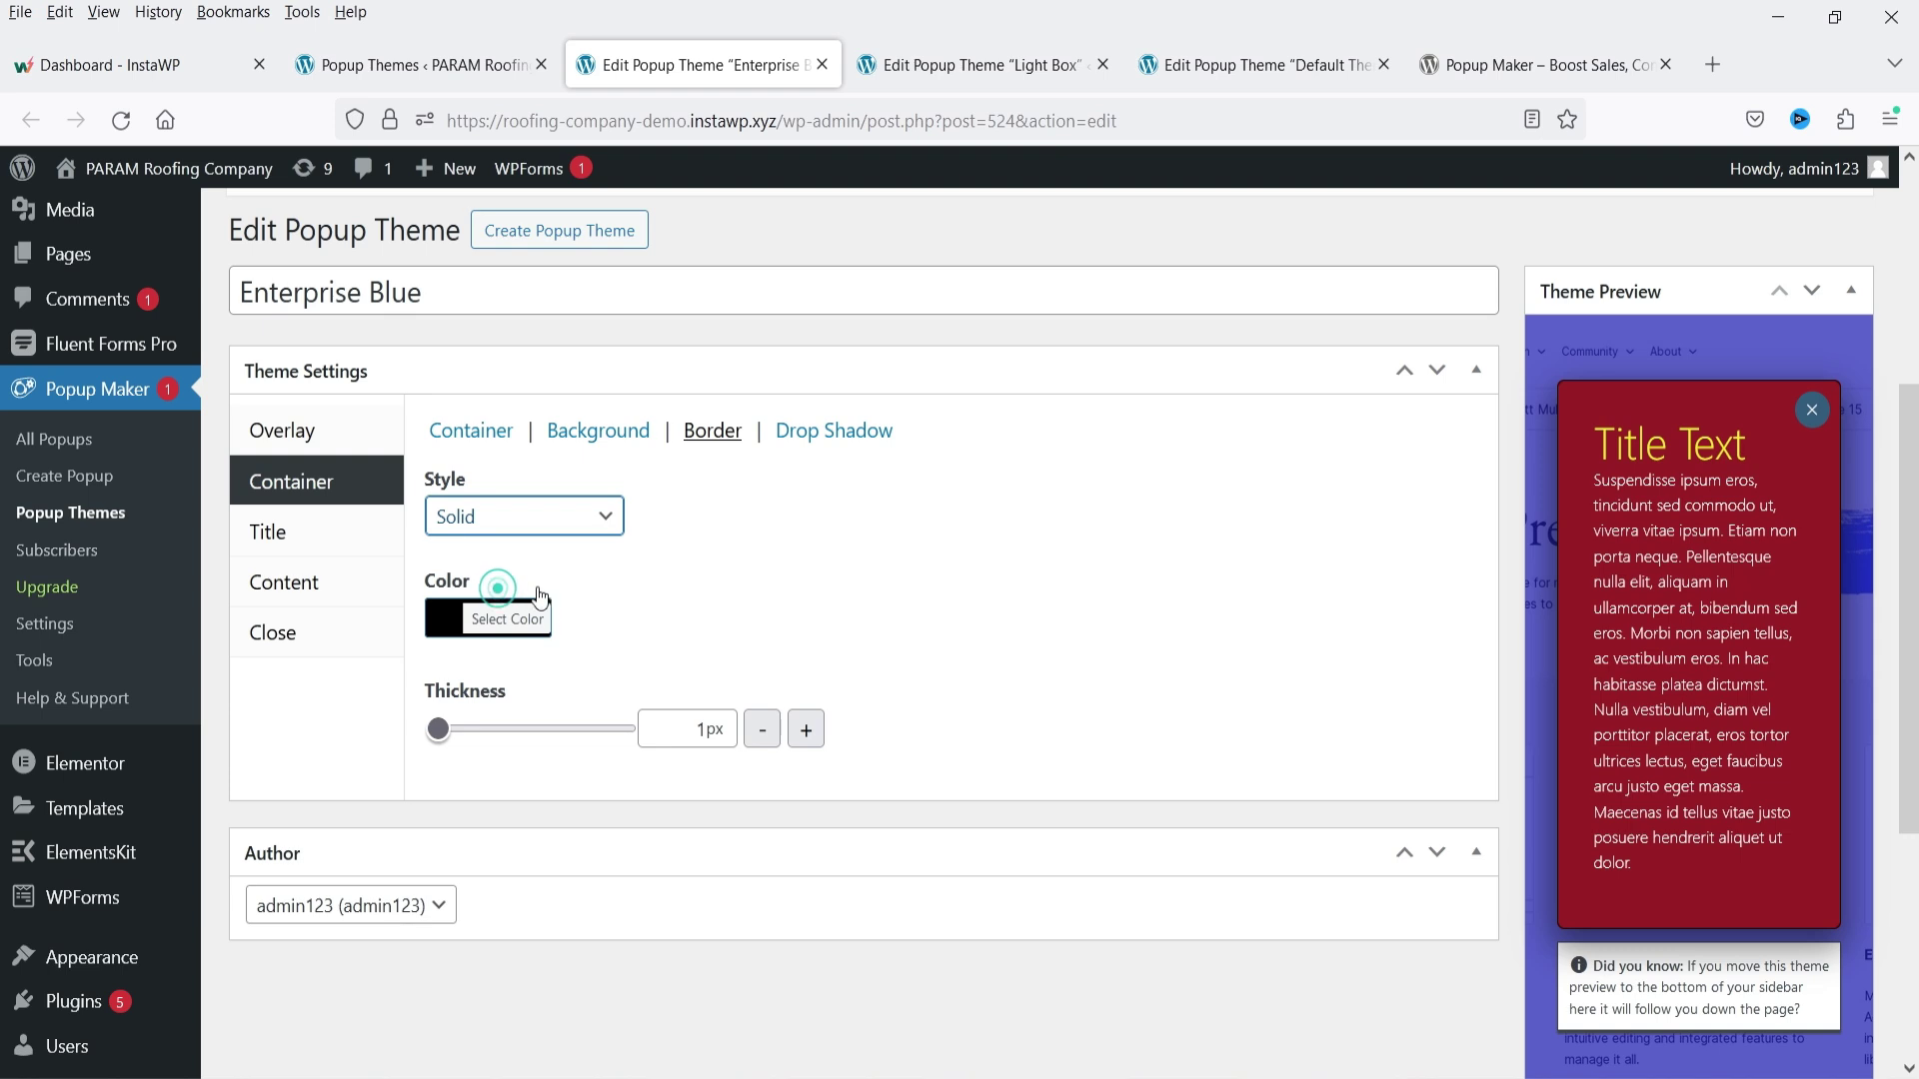
click(435, 620)
click(479, 959)
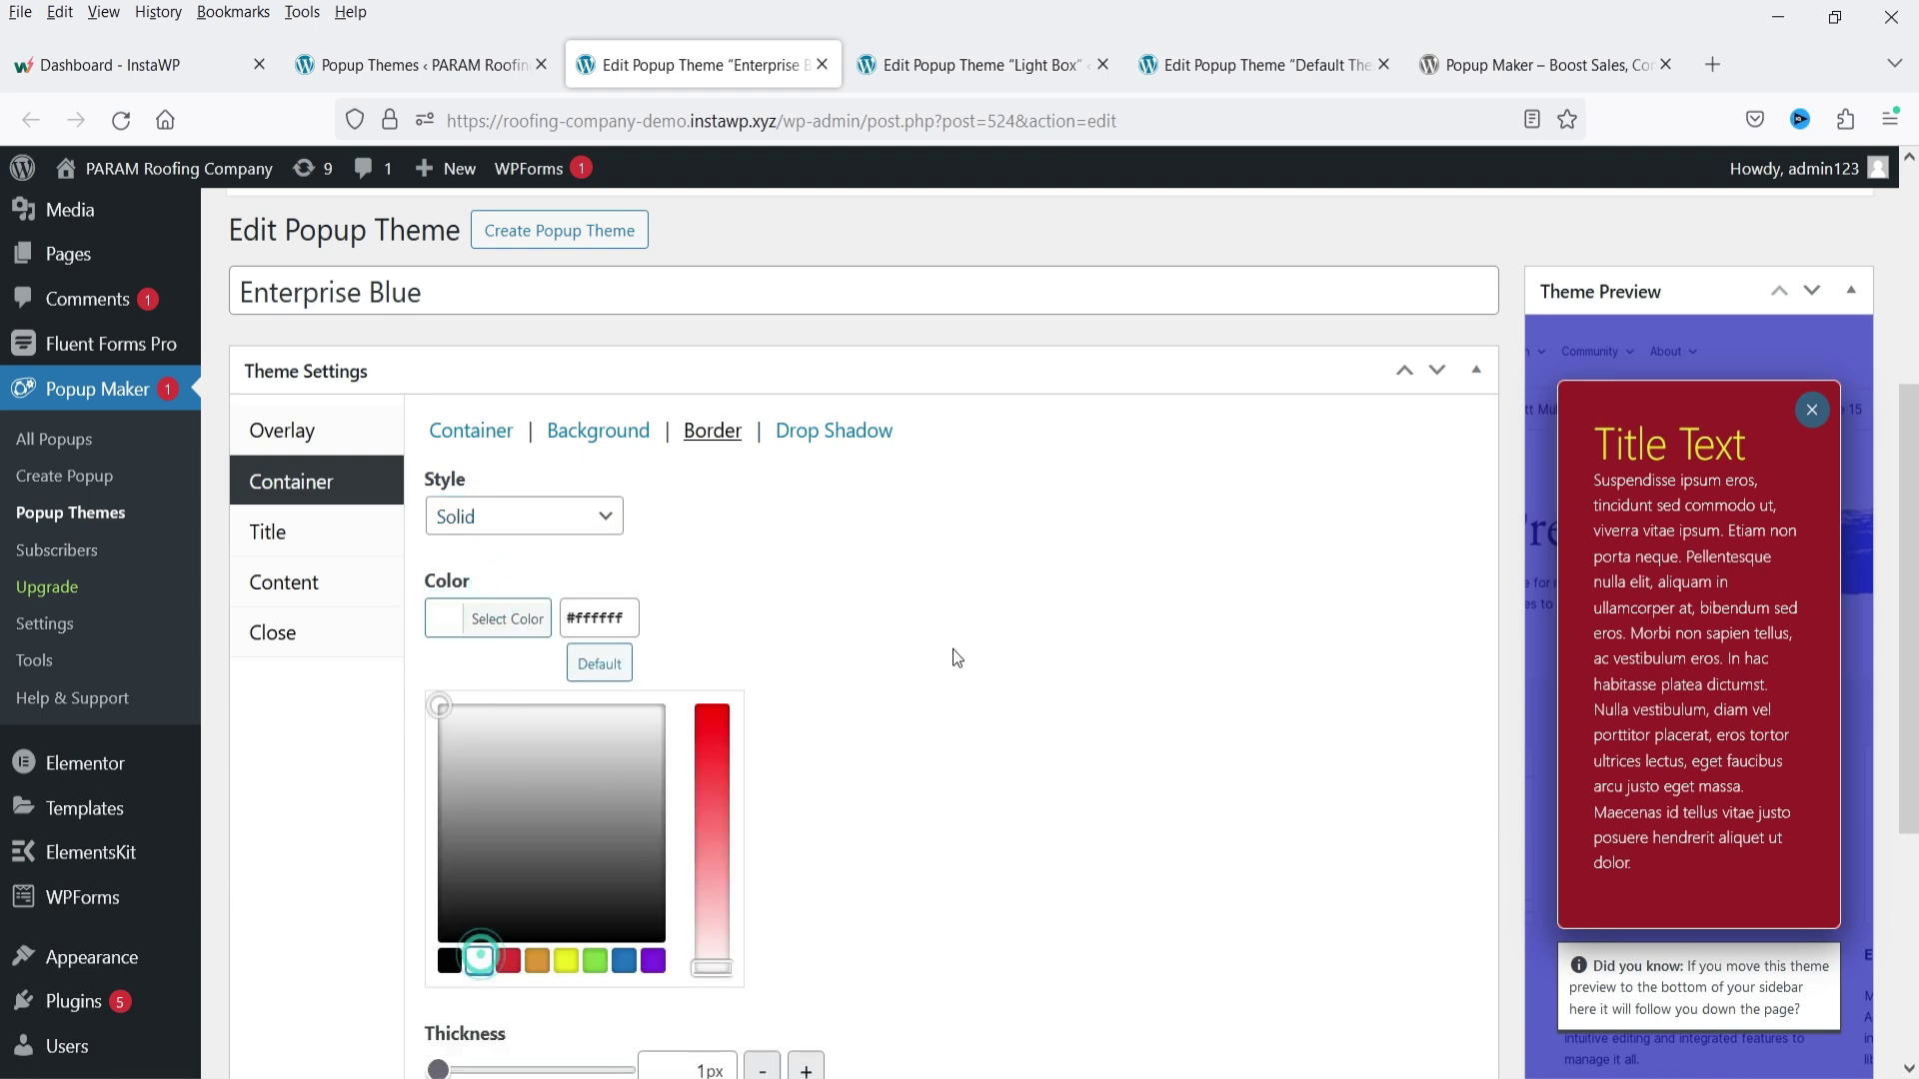
click(979, 595)
- Review the container's drop shadow, the title font, the content, and the close button's general, size and background settings
click(814, 431)
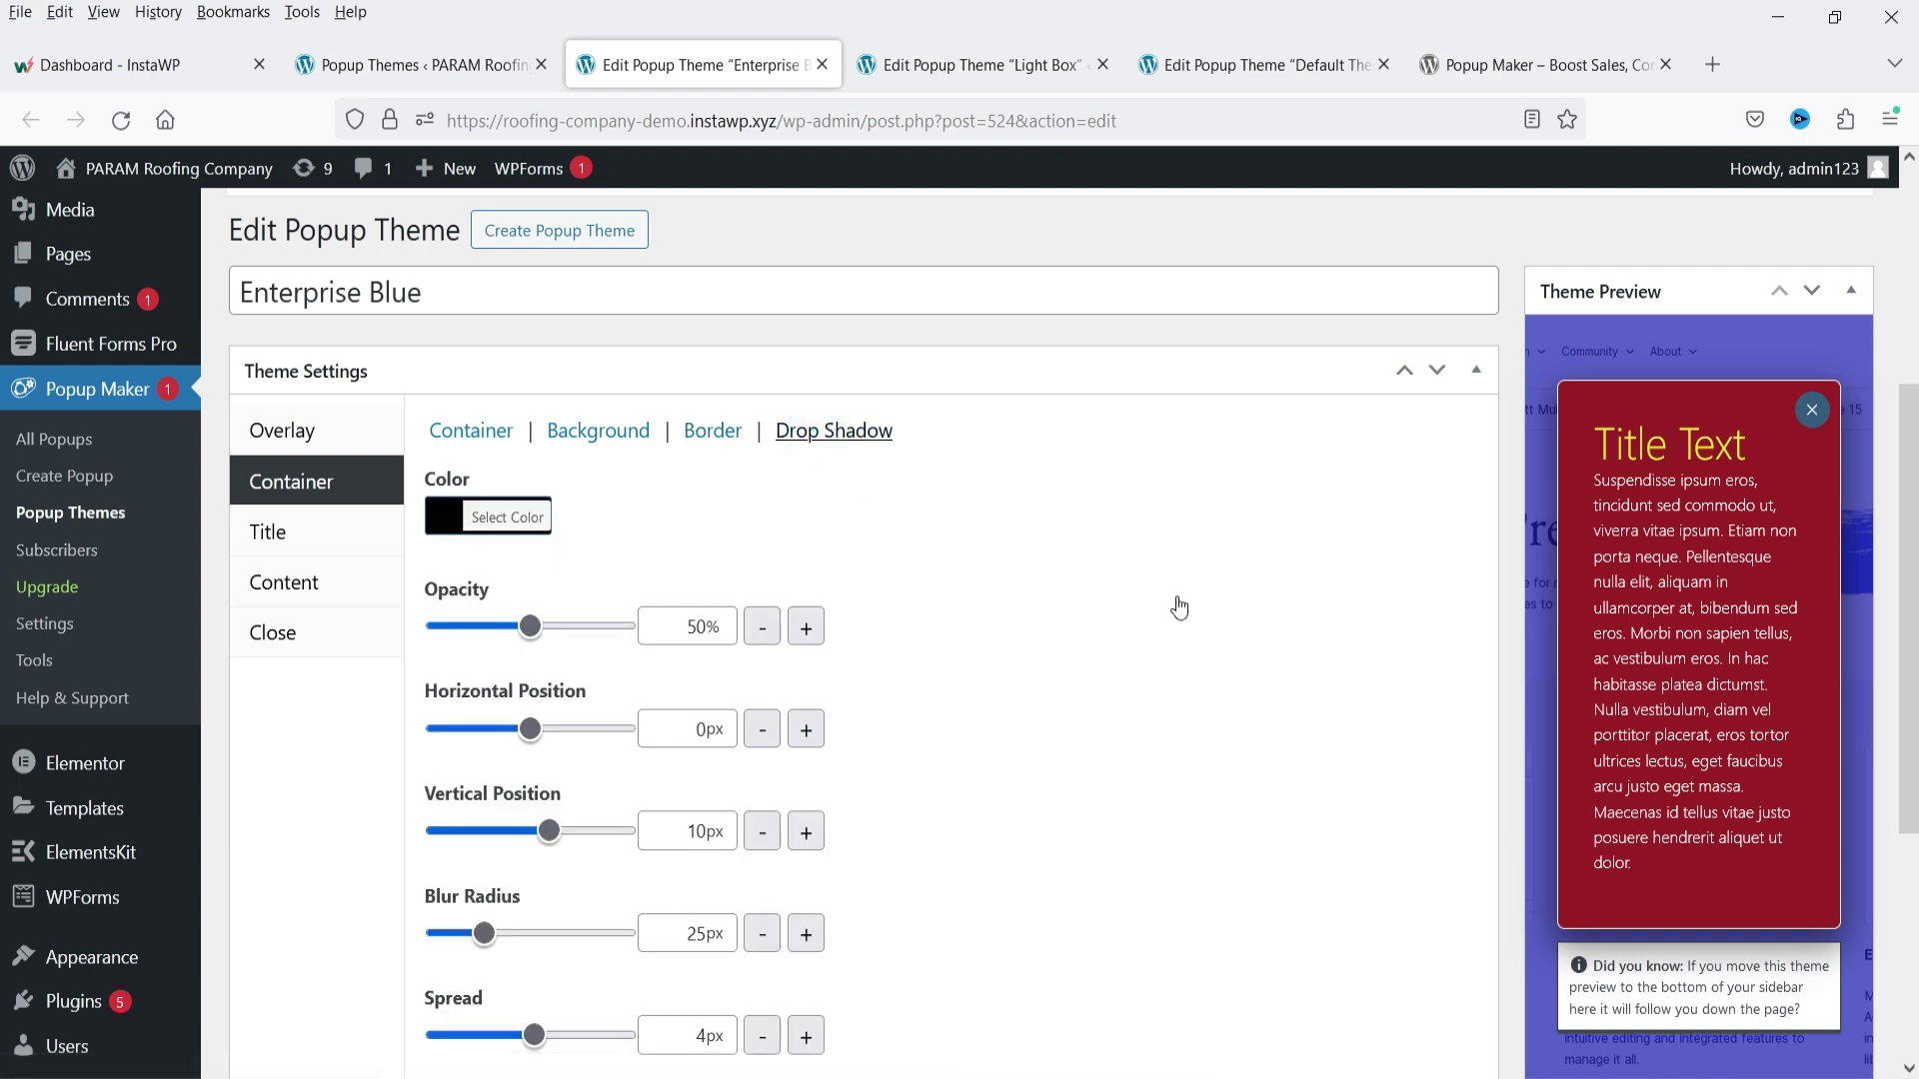
click(283, 533)
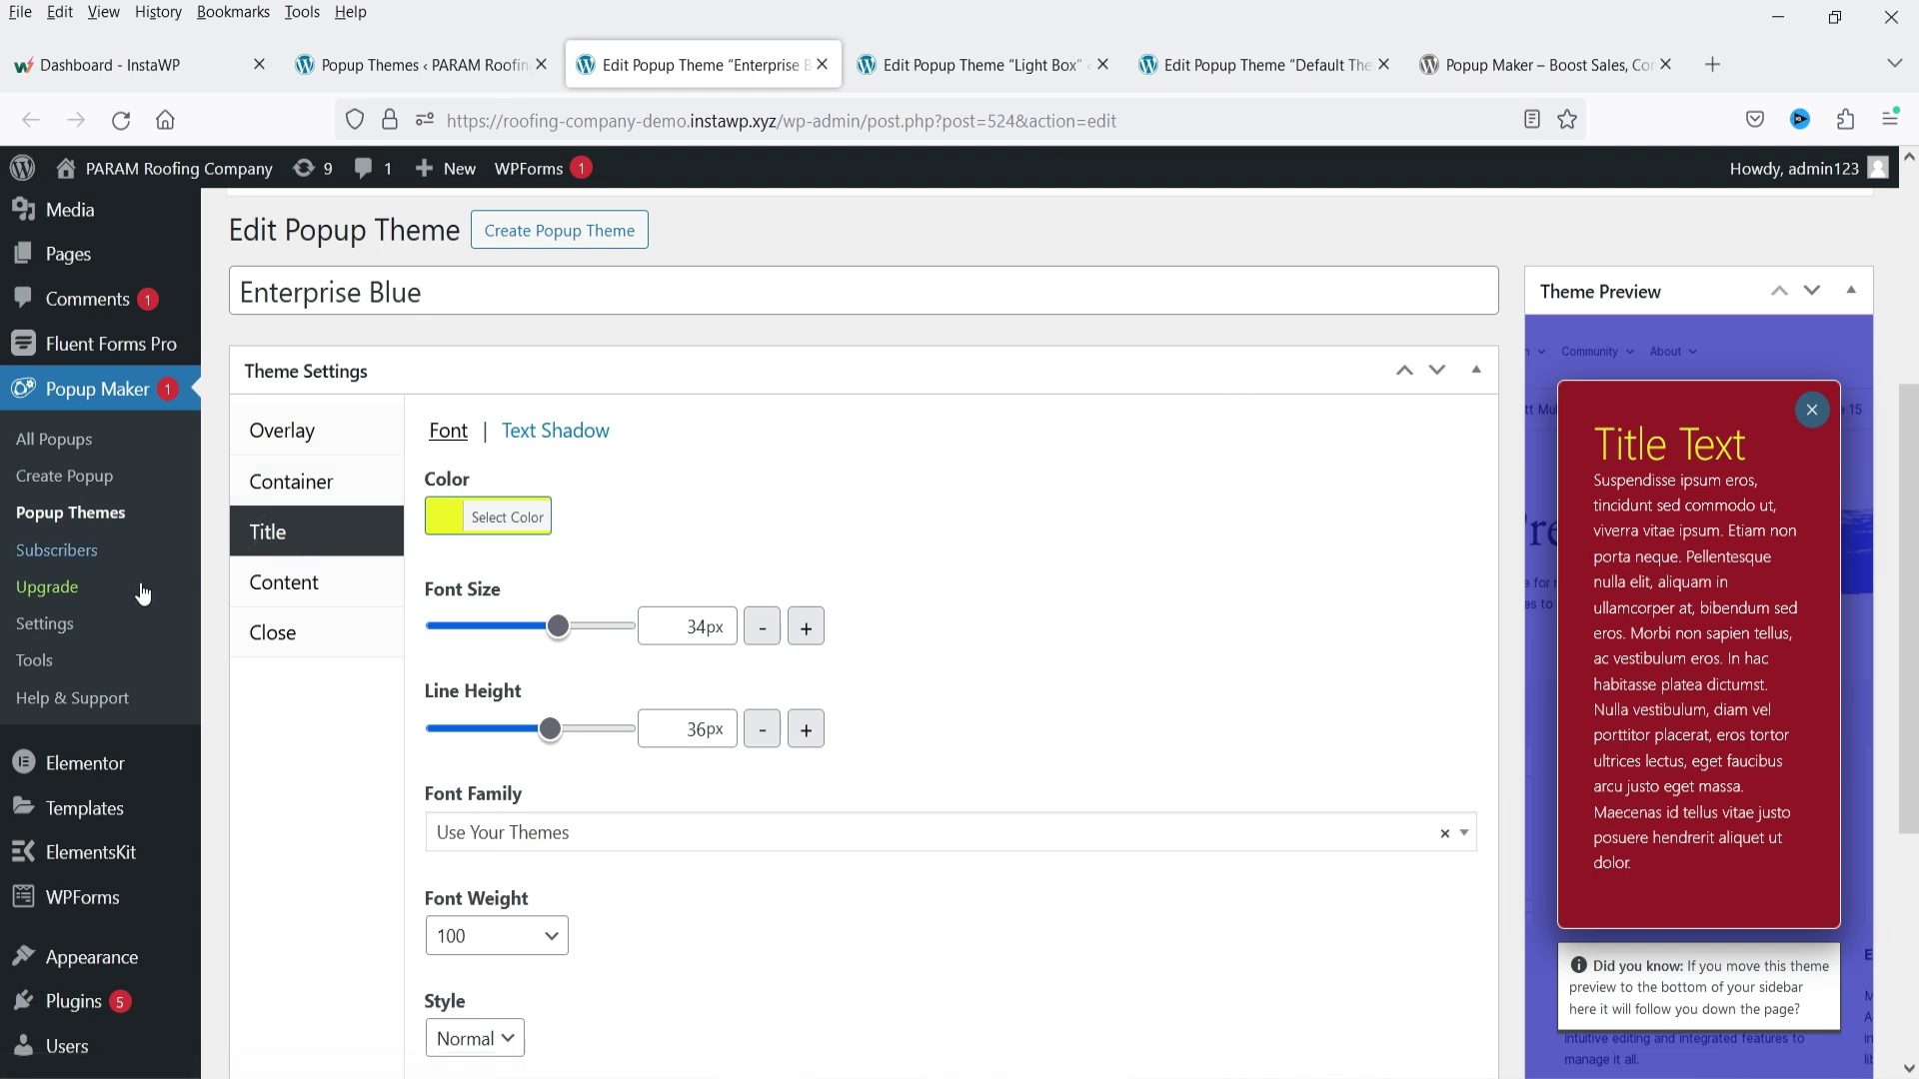
click(444, 516)
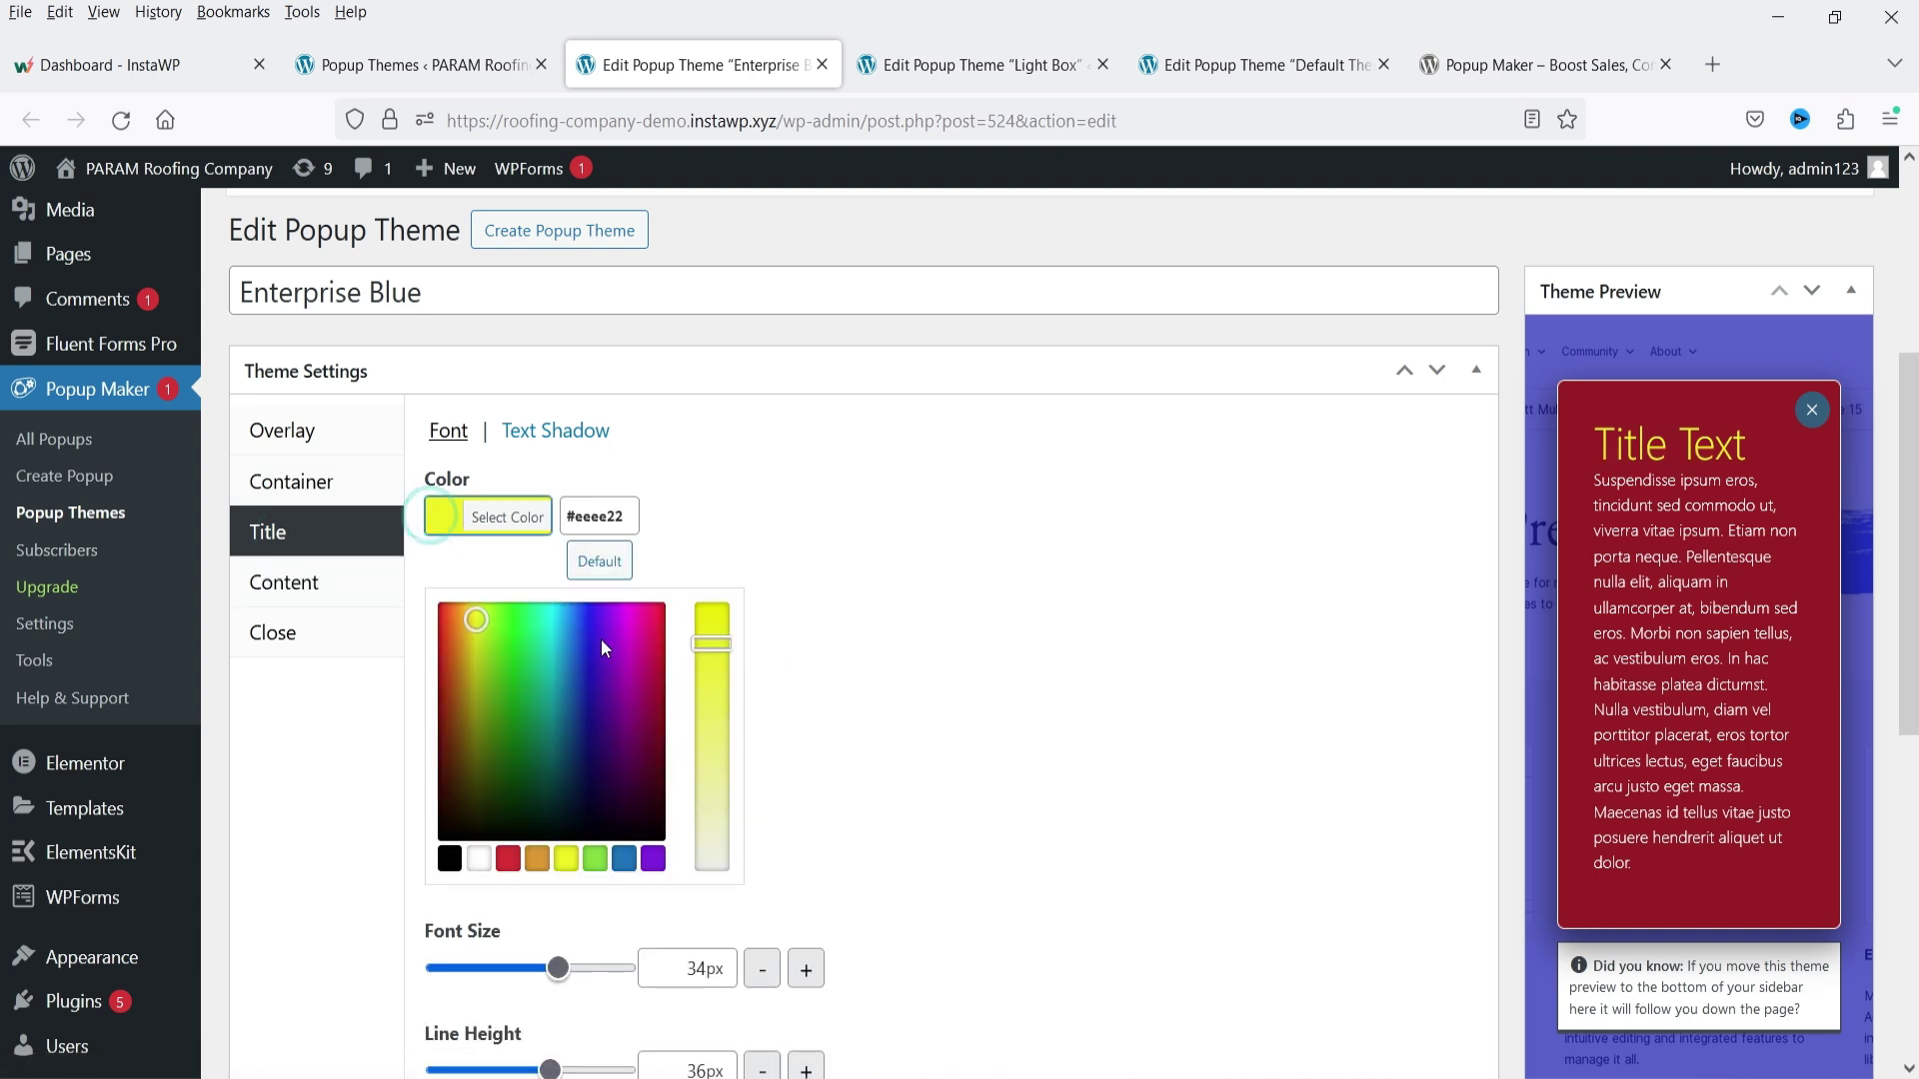
click(284, 582)
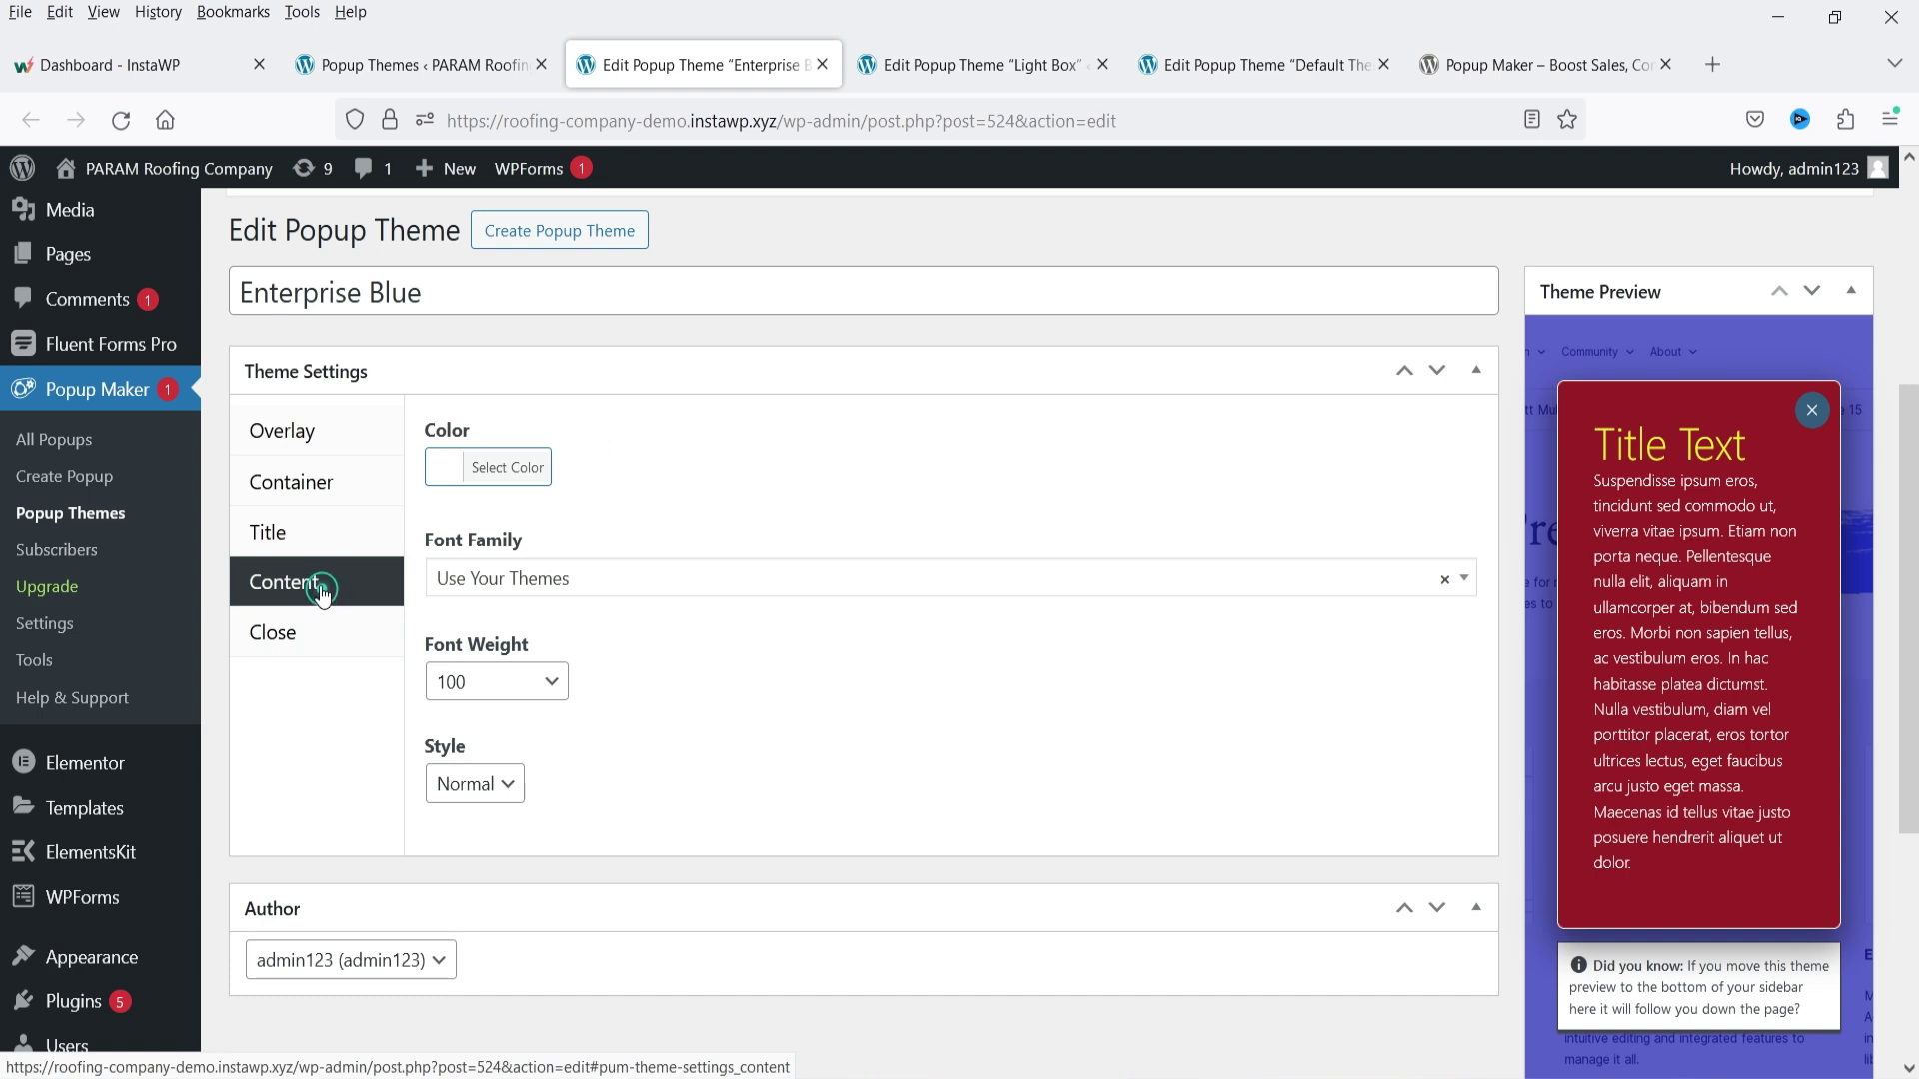
click(452, 474)
click(1102, 510)
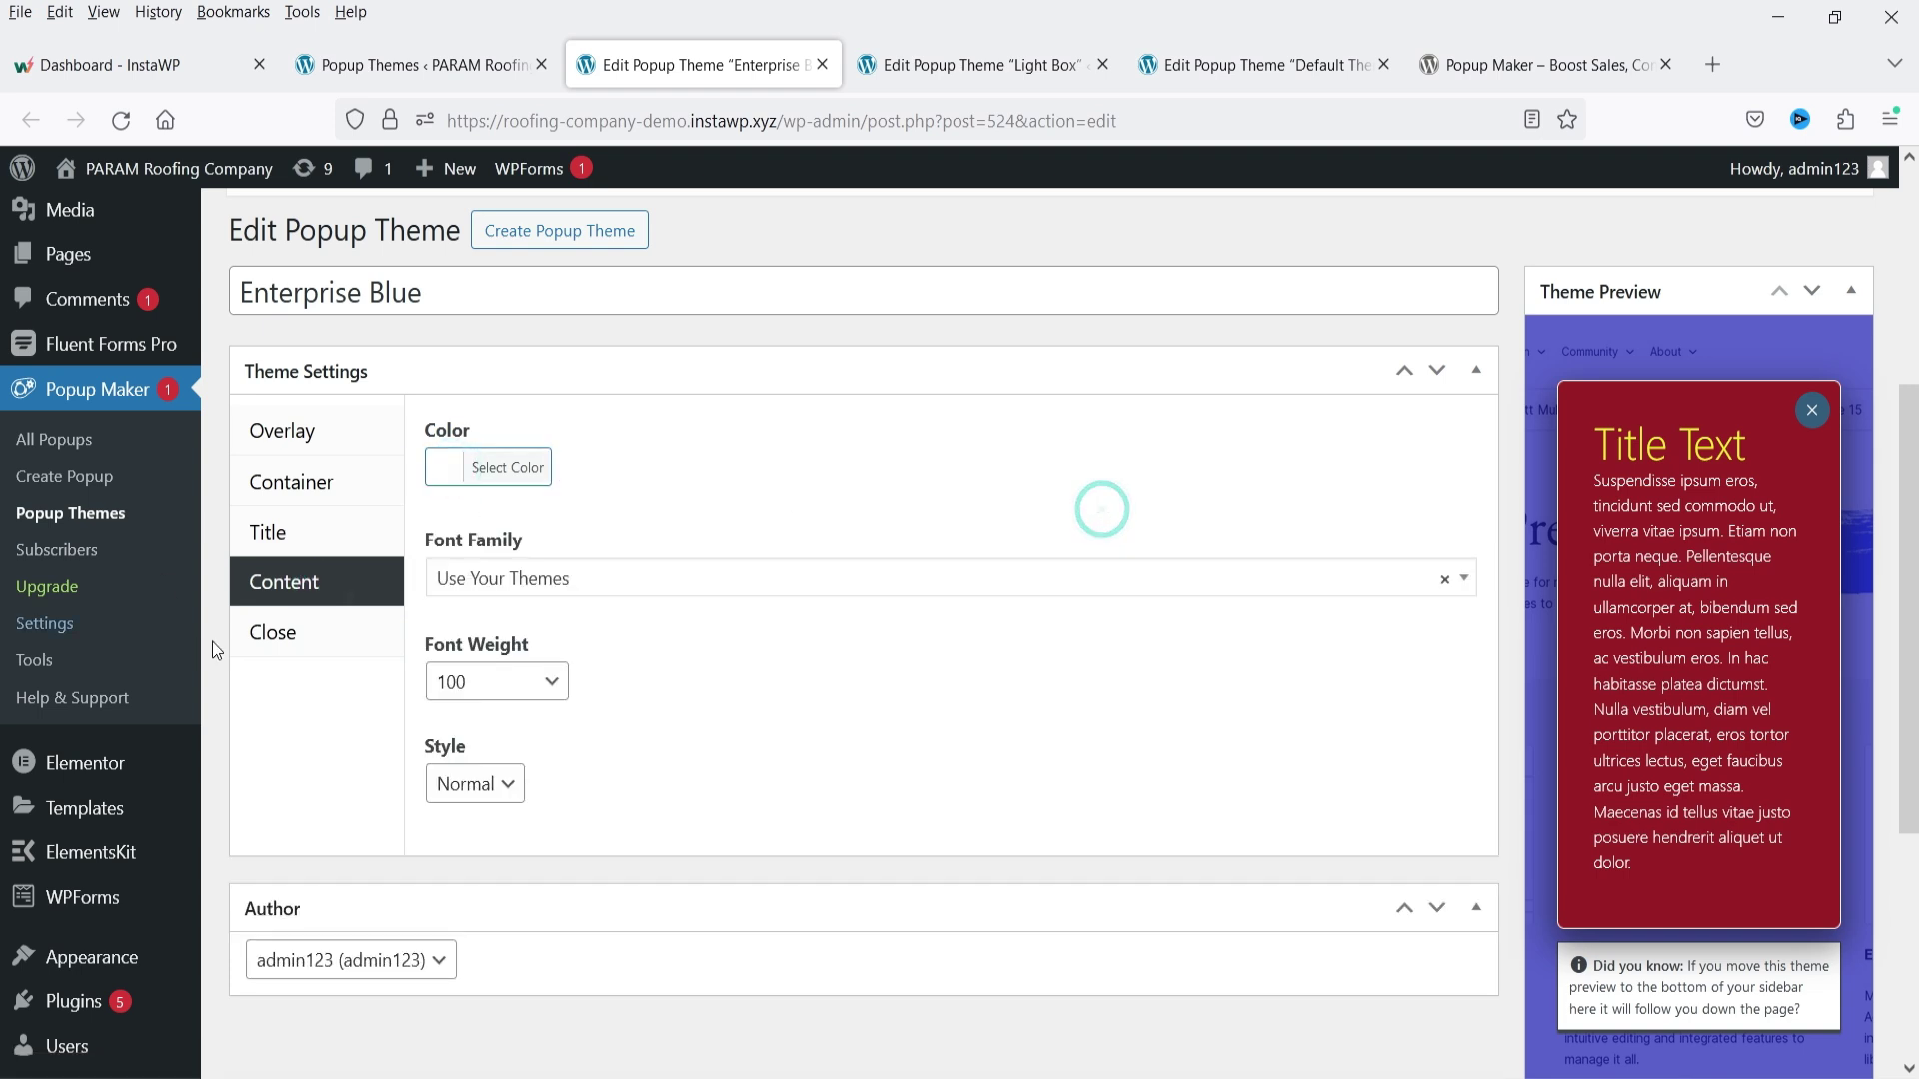
click(284, 633)
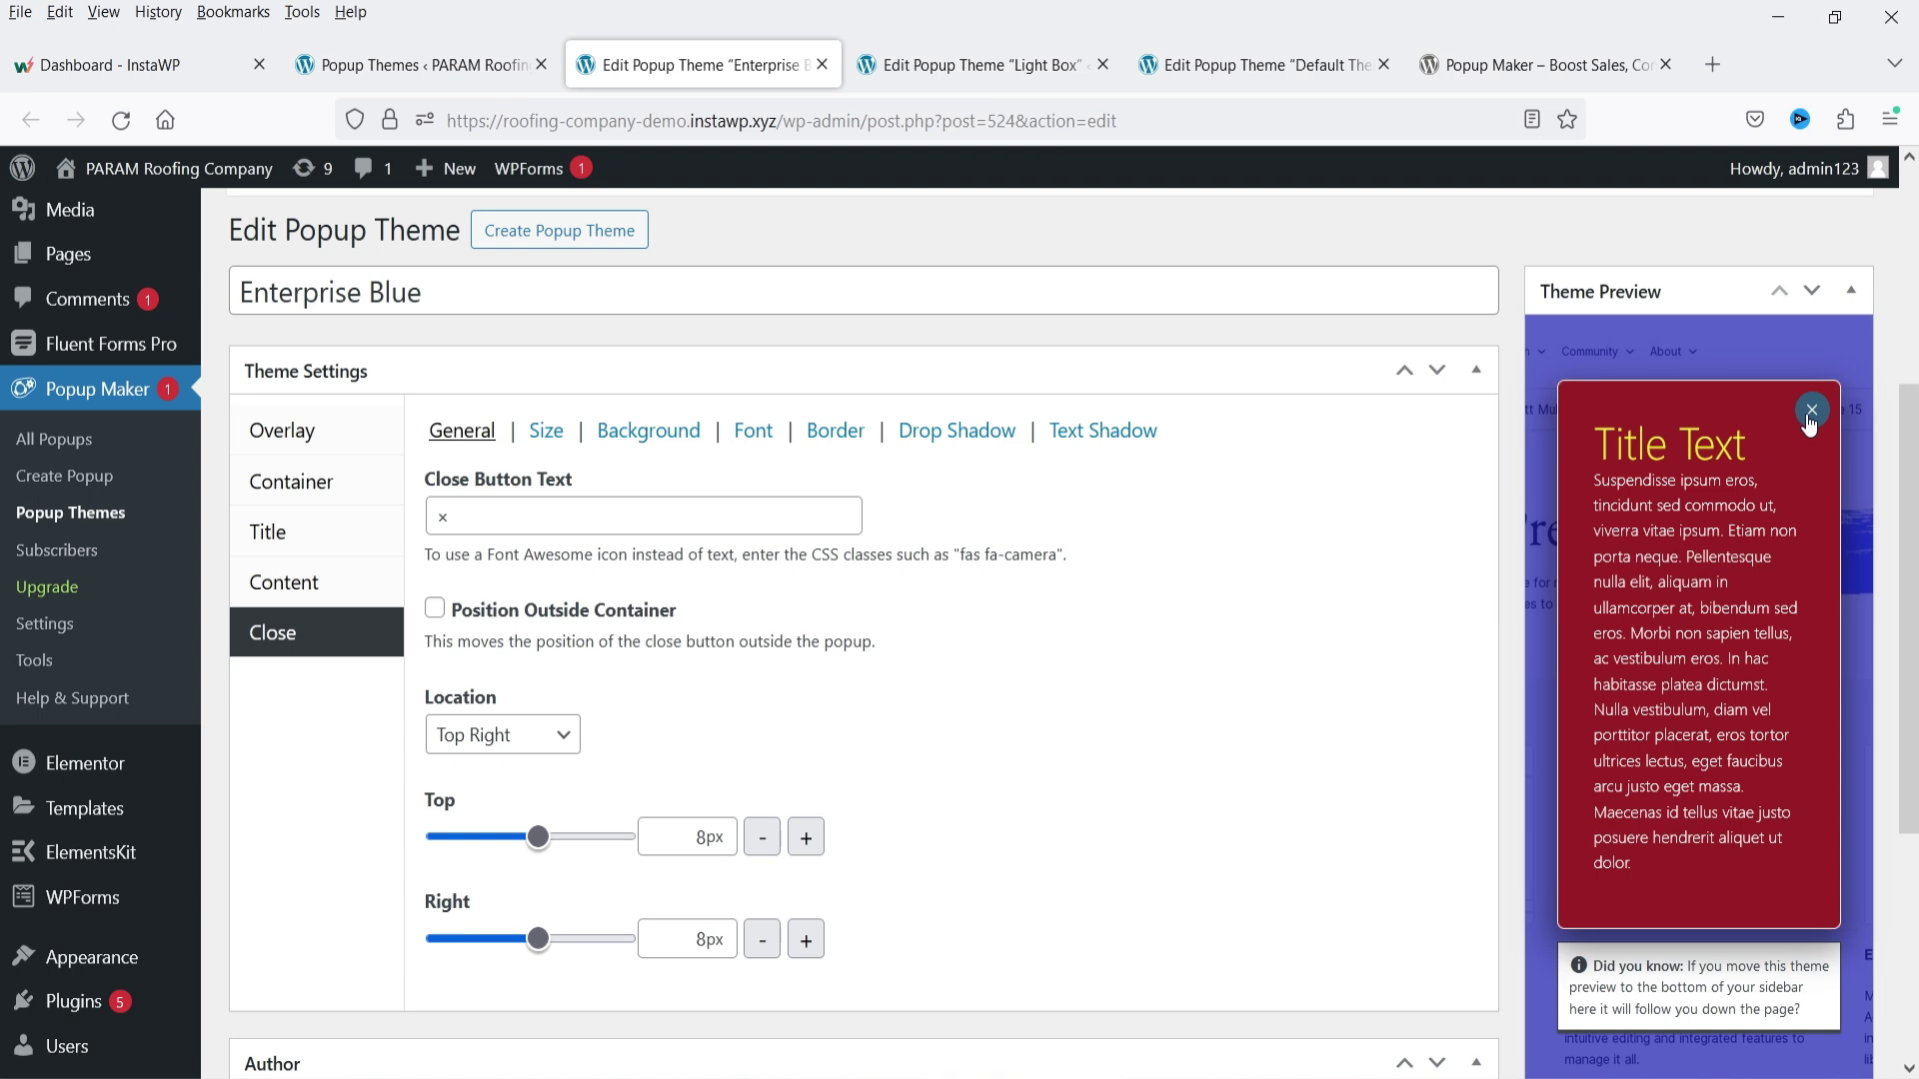
click(545, 430)
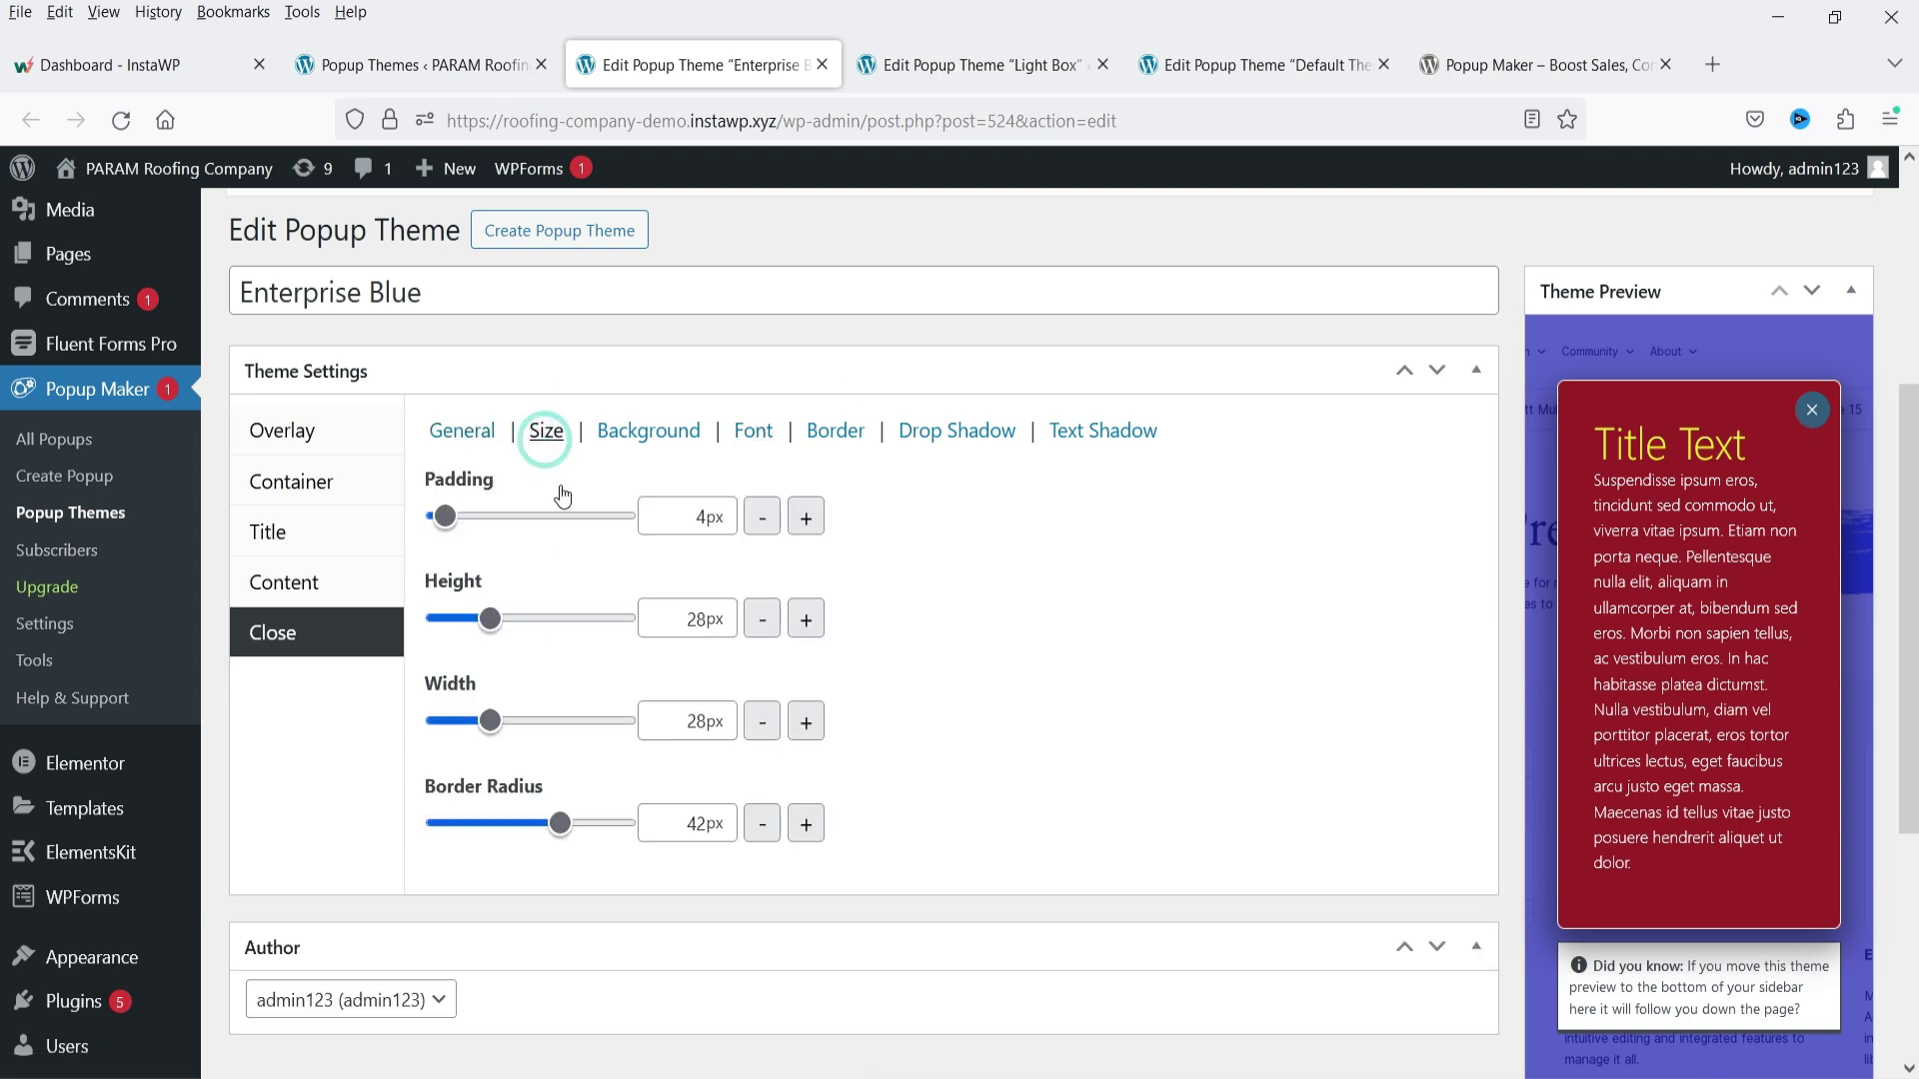
click(638, 442)
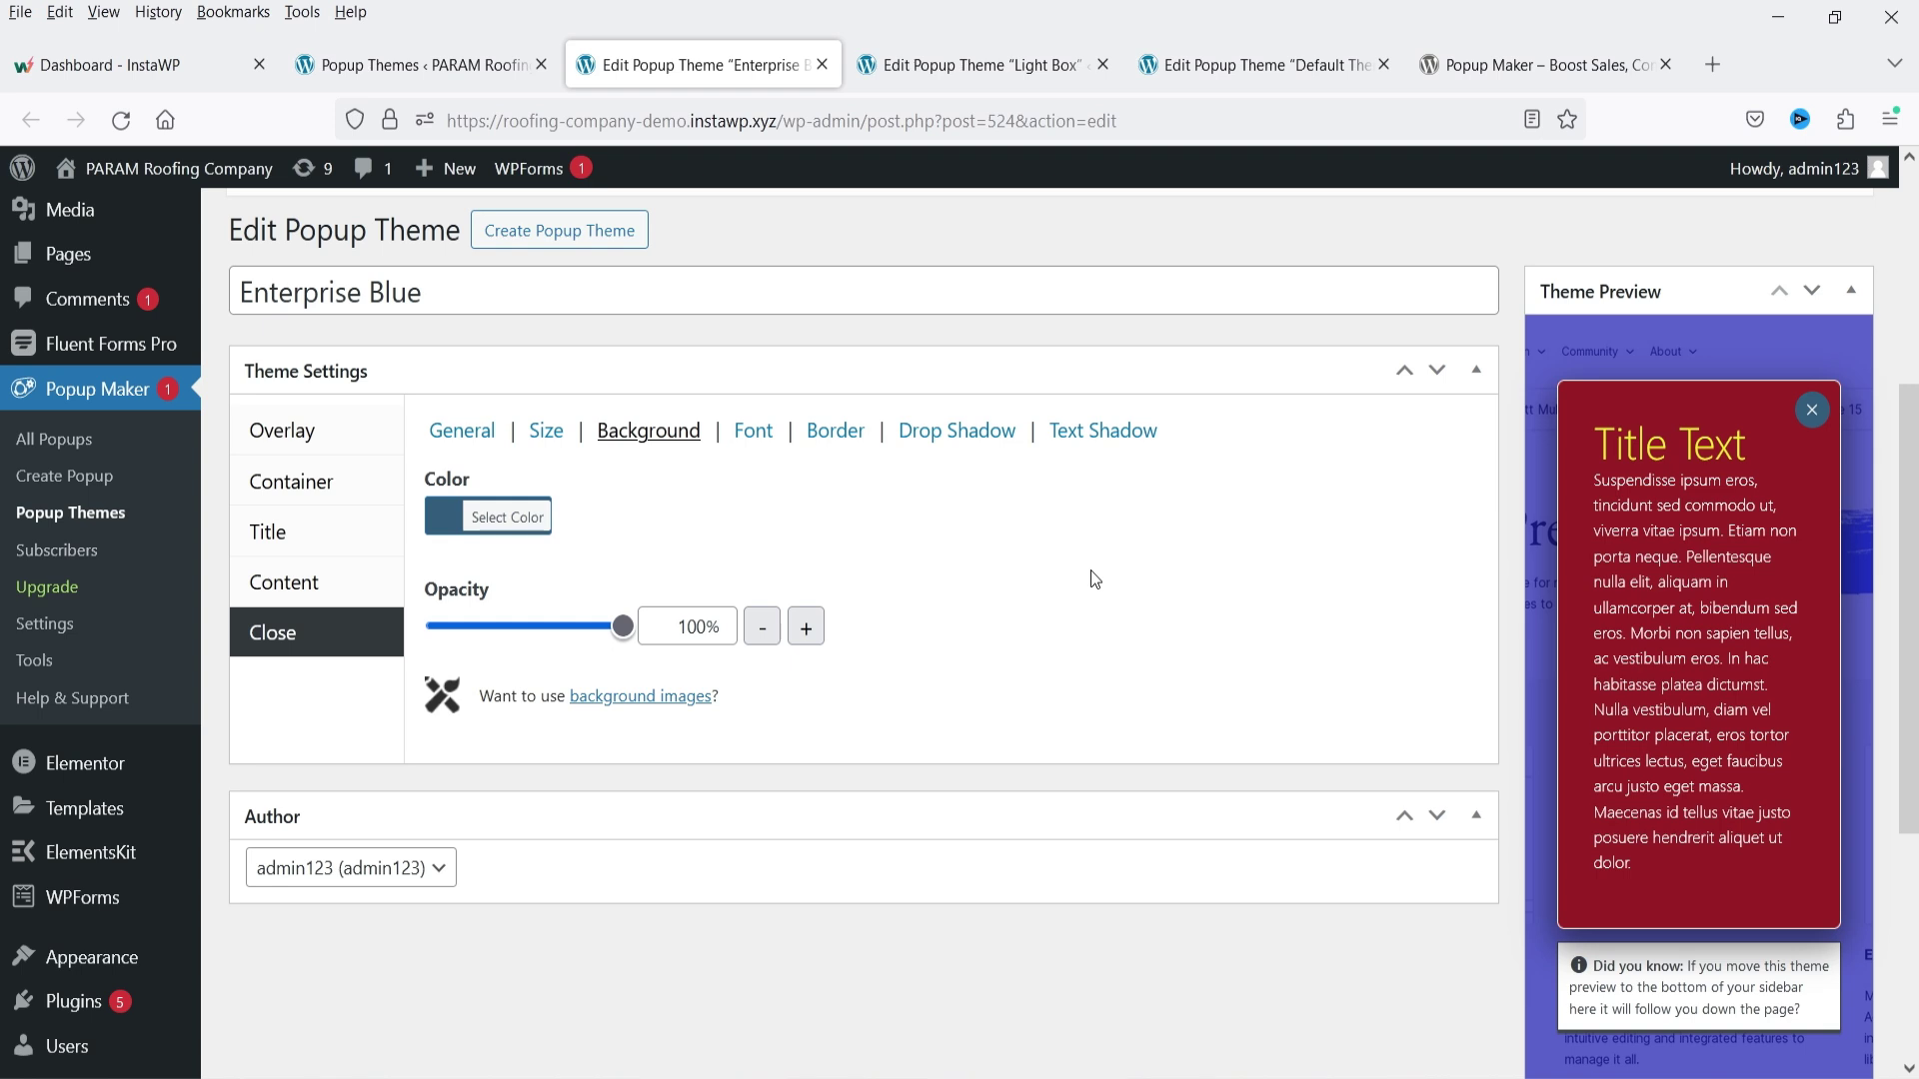
- Save the changes to the Enterprise Blue theme
scroll(1089, 589, up, 2)
scroll(1085, 597, down, 6)
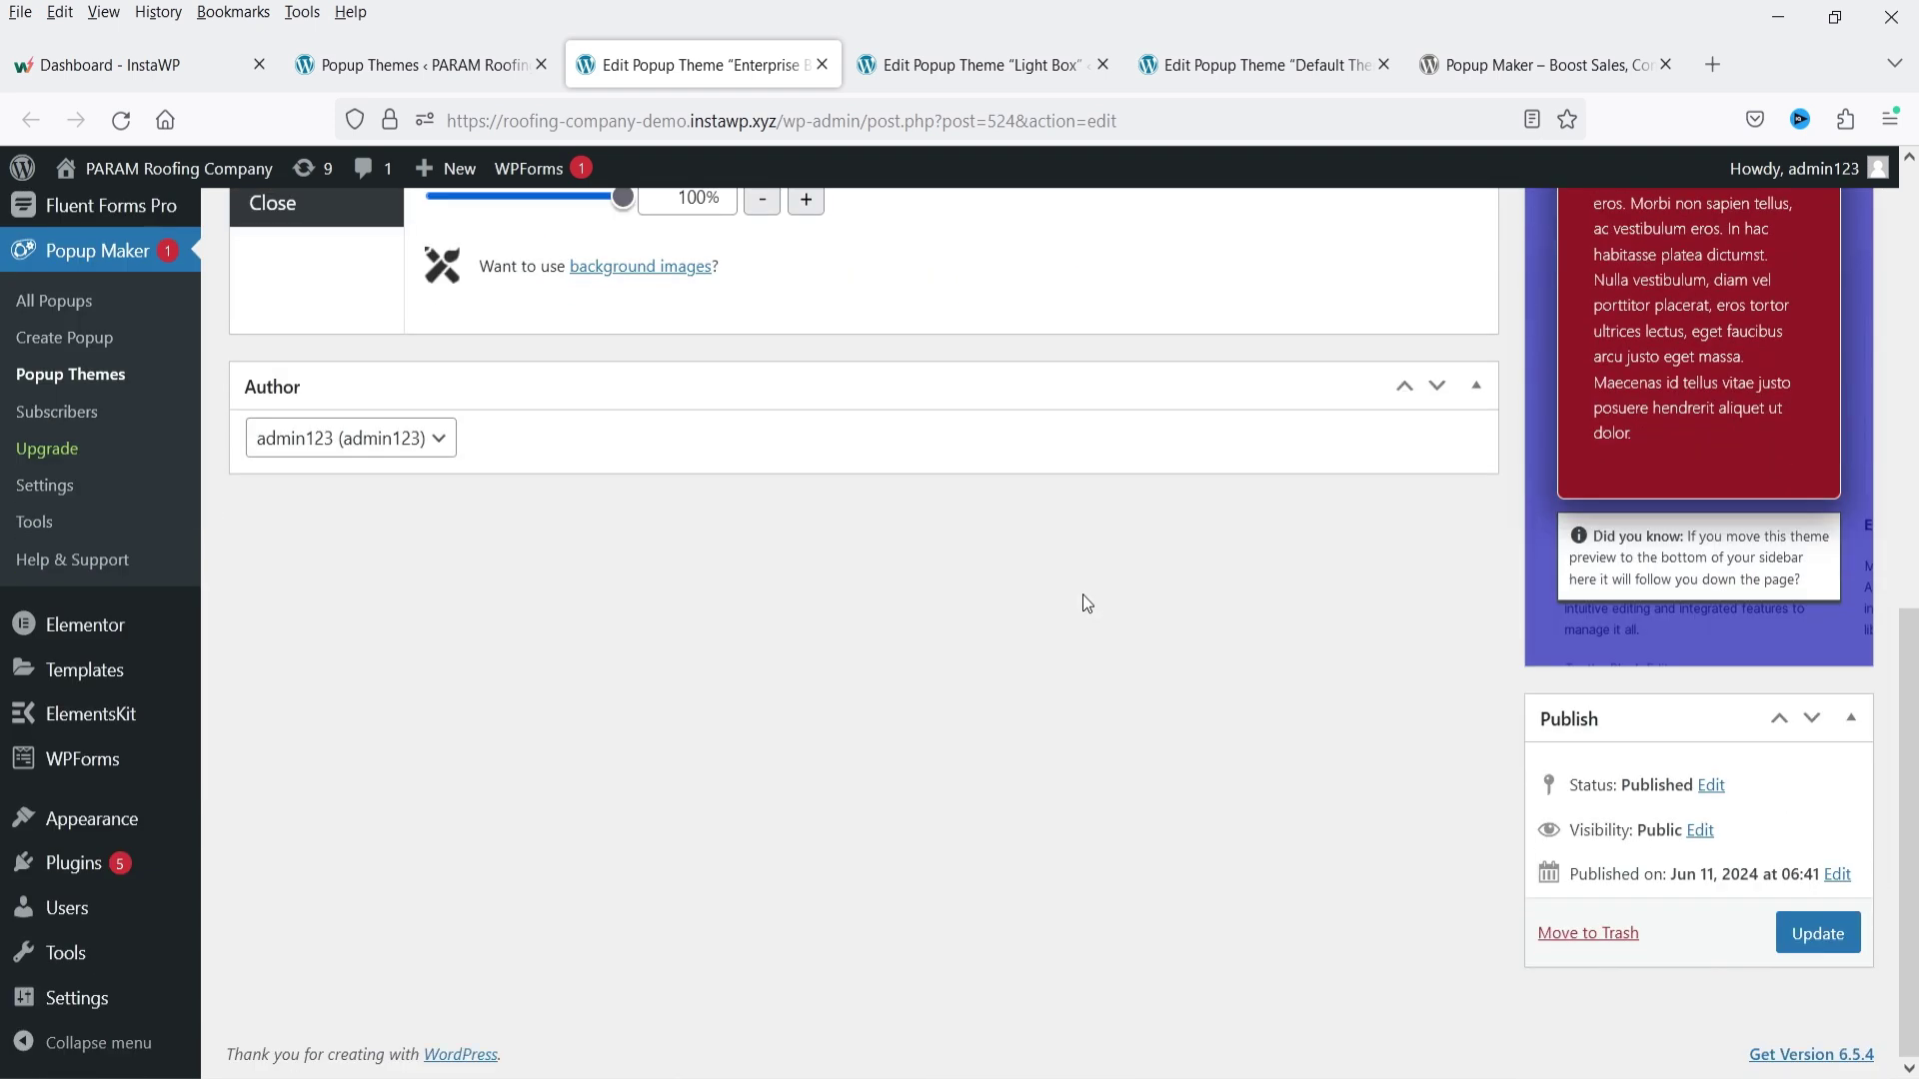
click(1801, 944)
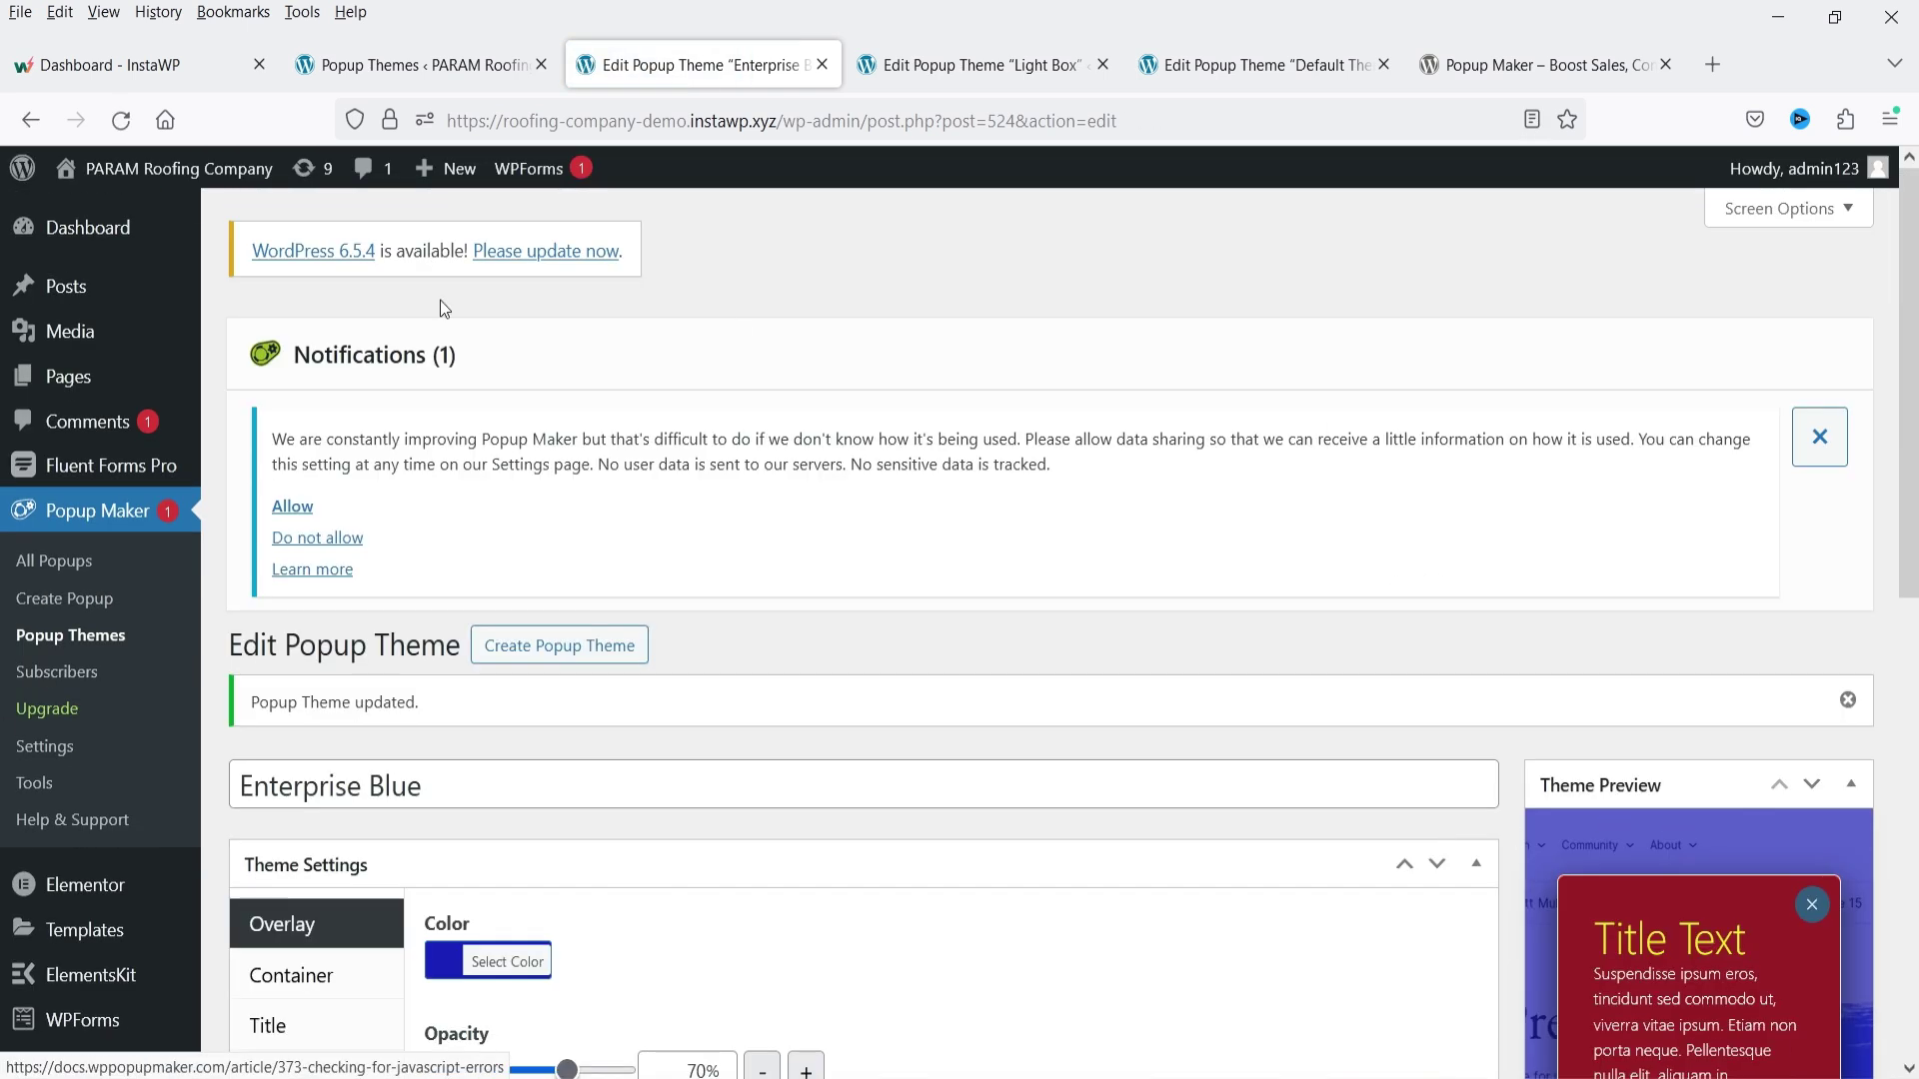
- Create a new popup named "Demo 1" with the popup title "Book Free Consultation"
click(70, 599)
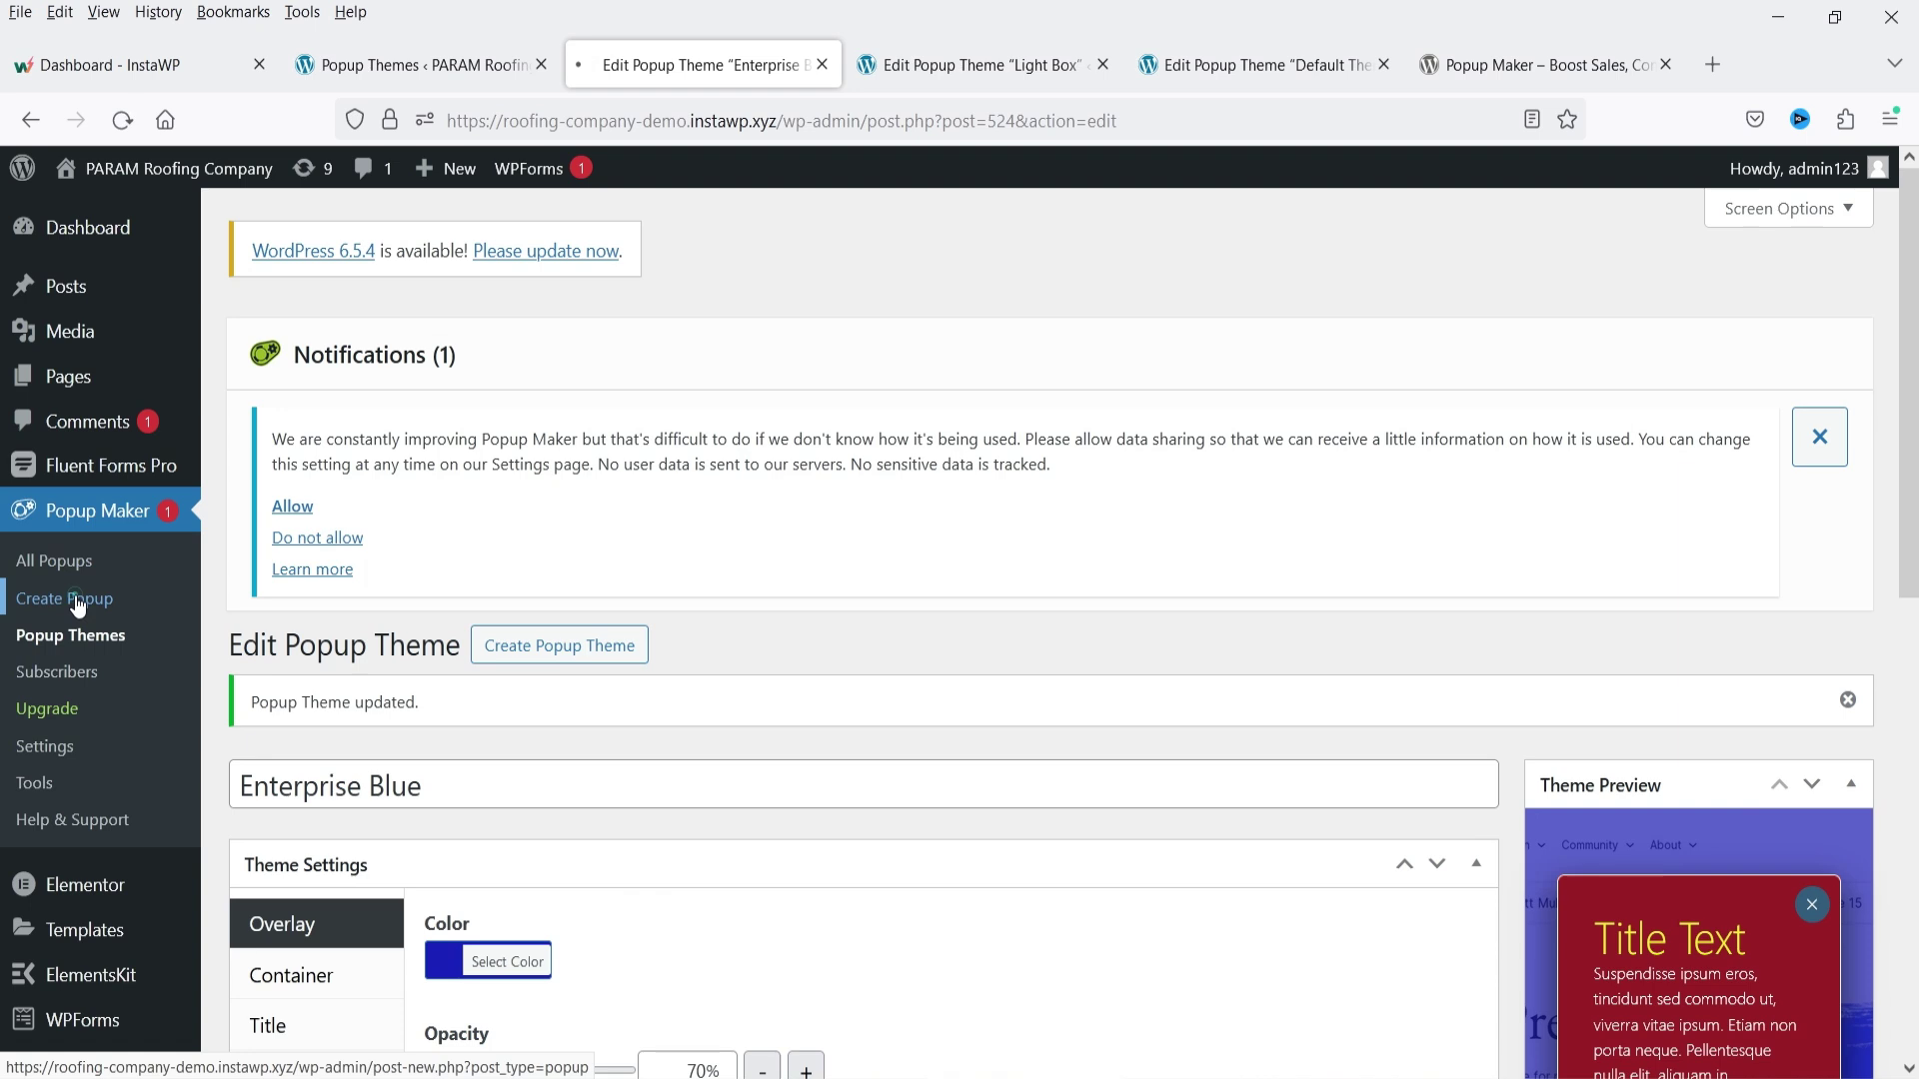
scroll(1090, 455, down, 3)
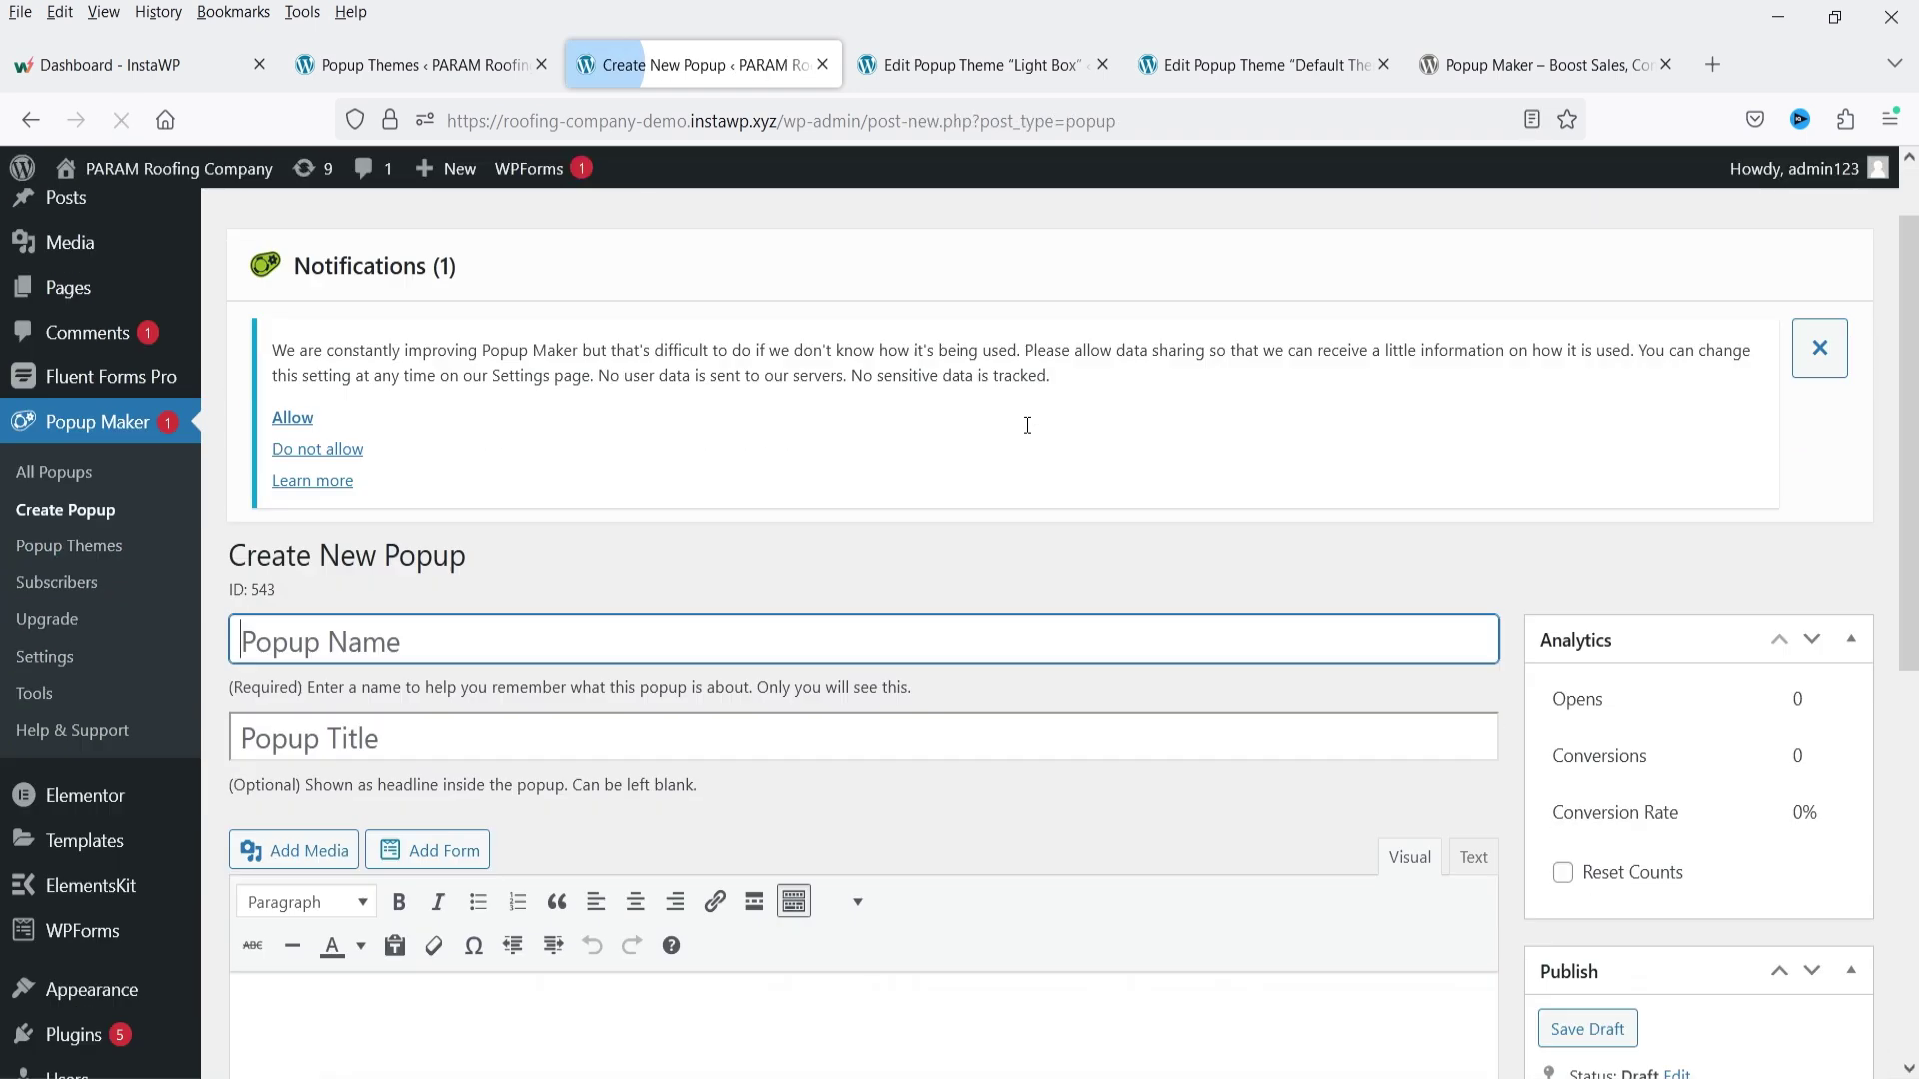
text(Demo 1)
click(416, 696)
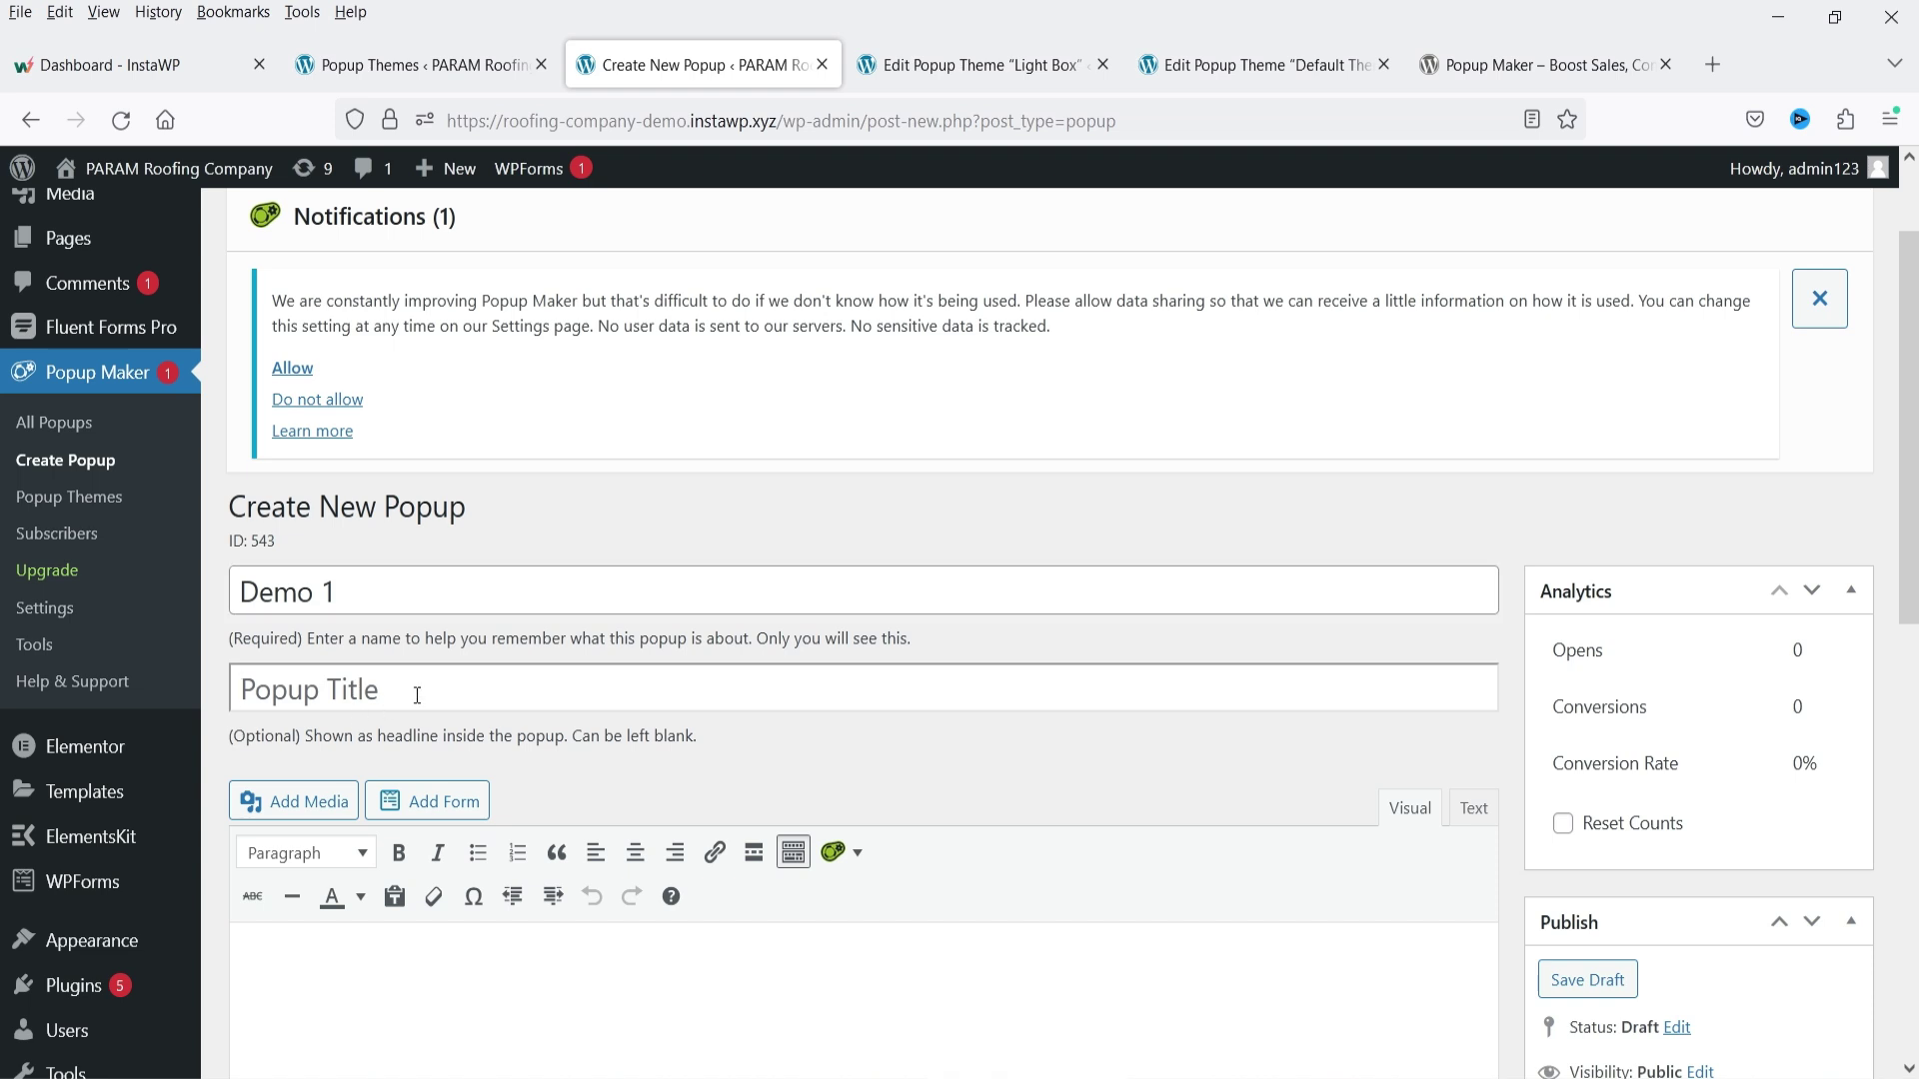
text(Book Free )
text(COnsultation)
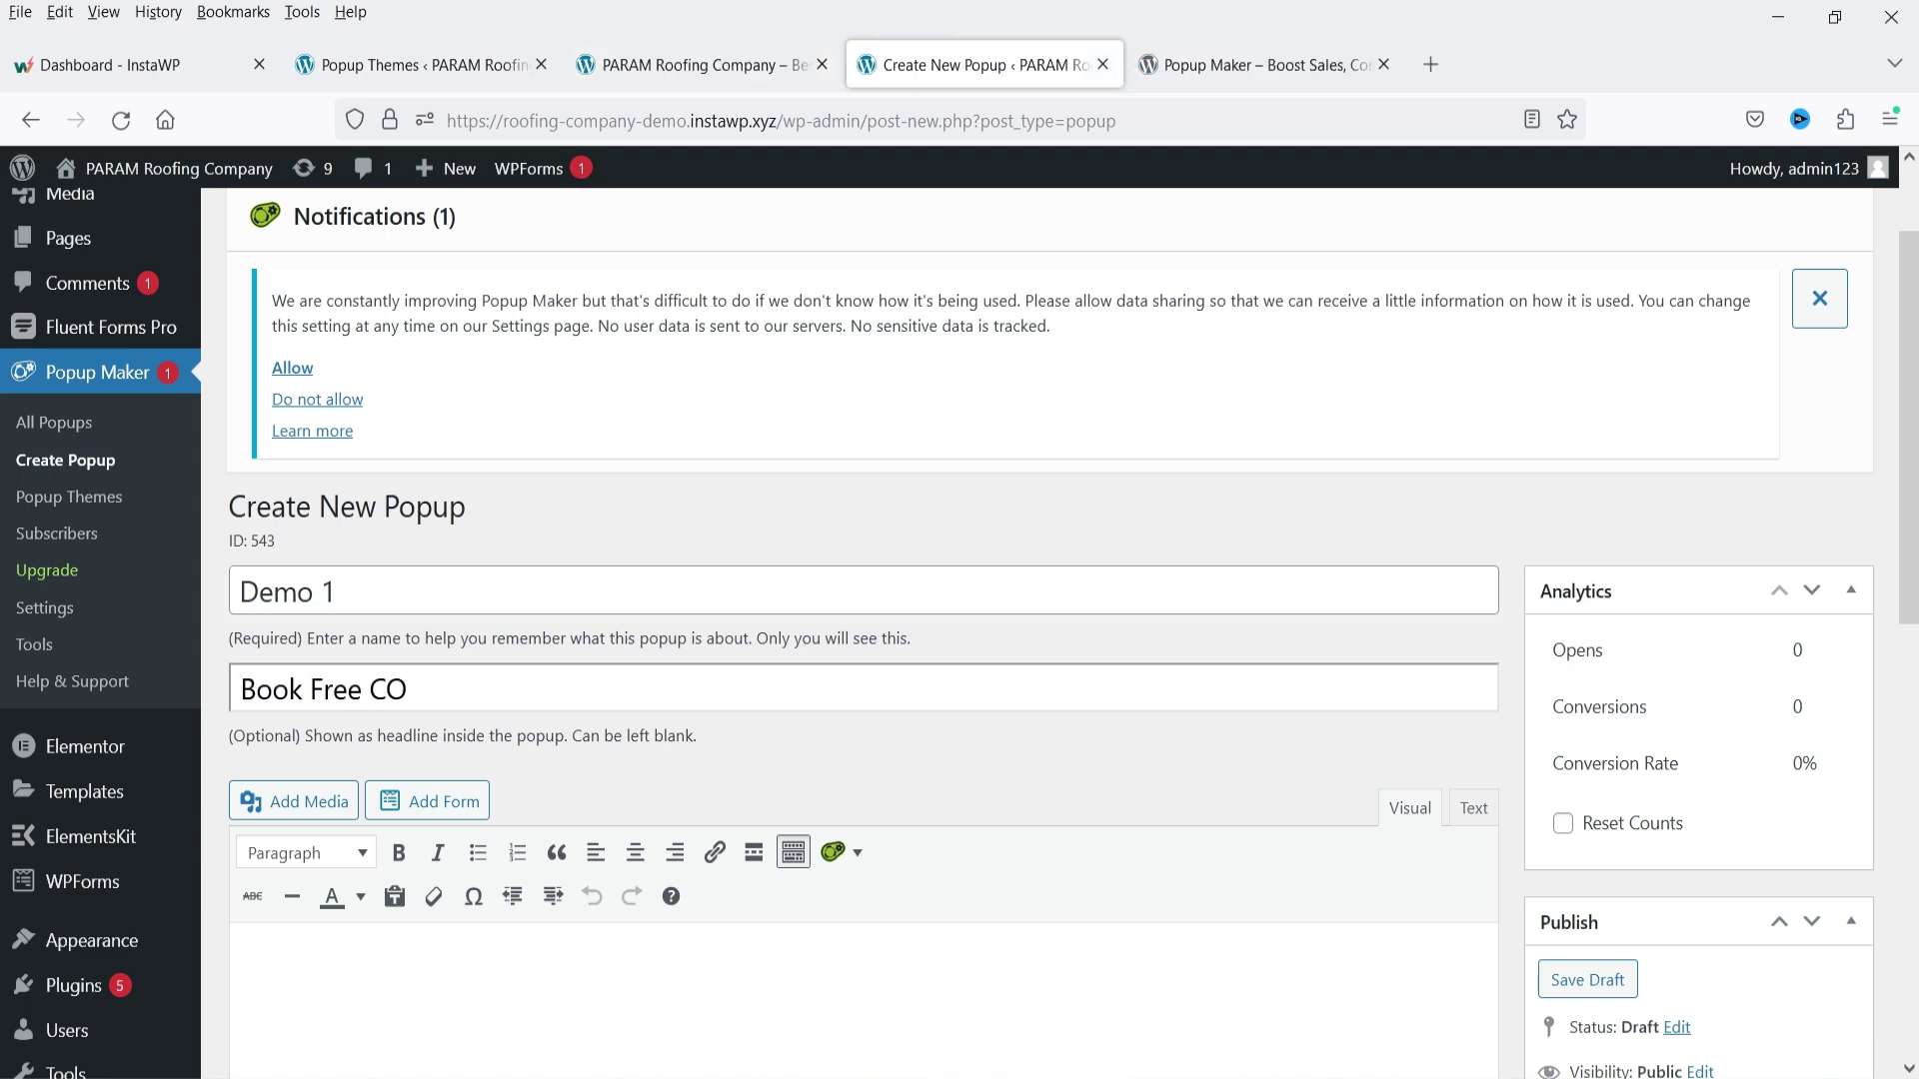
drag(385, 690, 407, 689)
text(o)
- Add the centered line "Fill in the form below to get a free consultation." to the popup content
scroll(600, 697, down, 3)
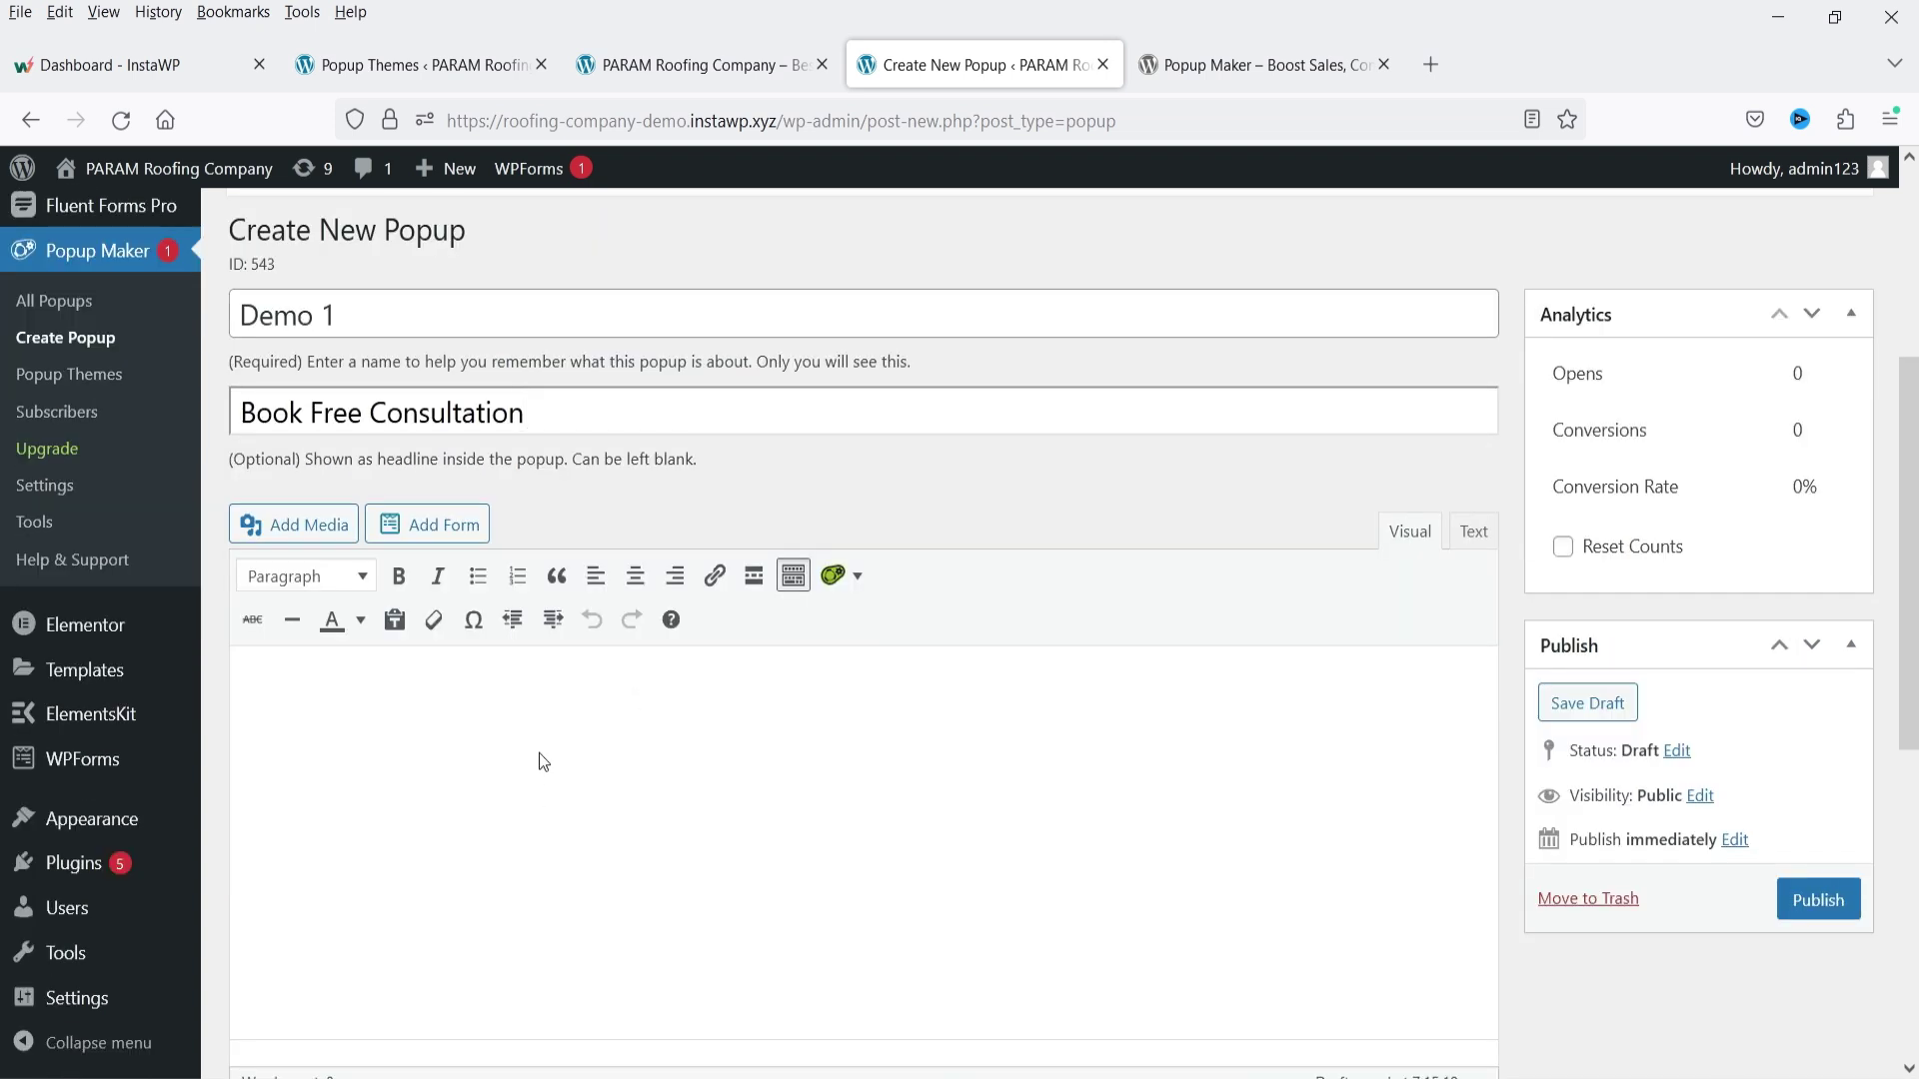
click(763, 862)
text(Fill in the form below to get a free consultation.)
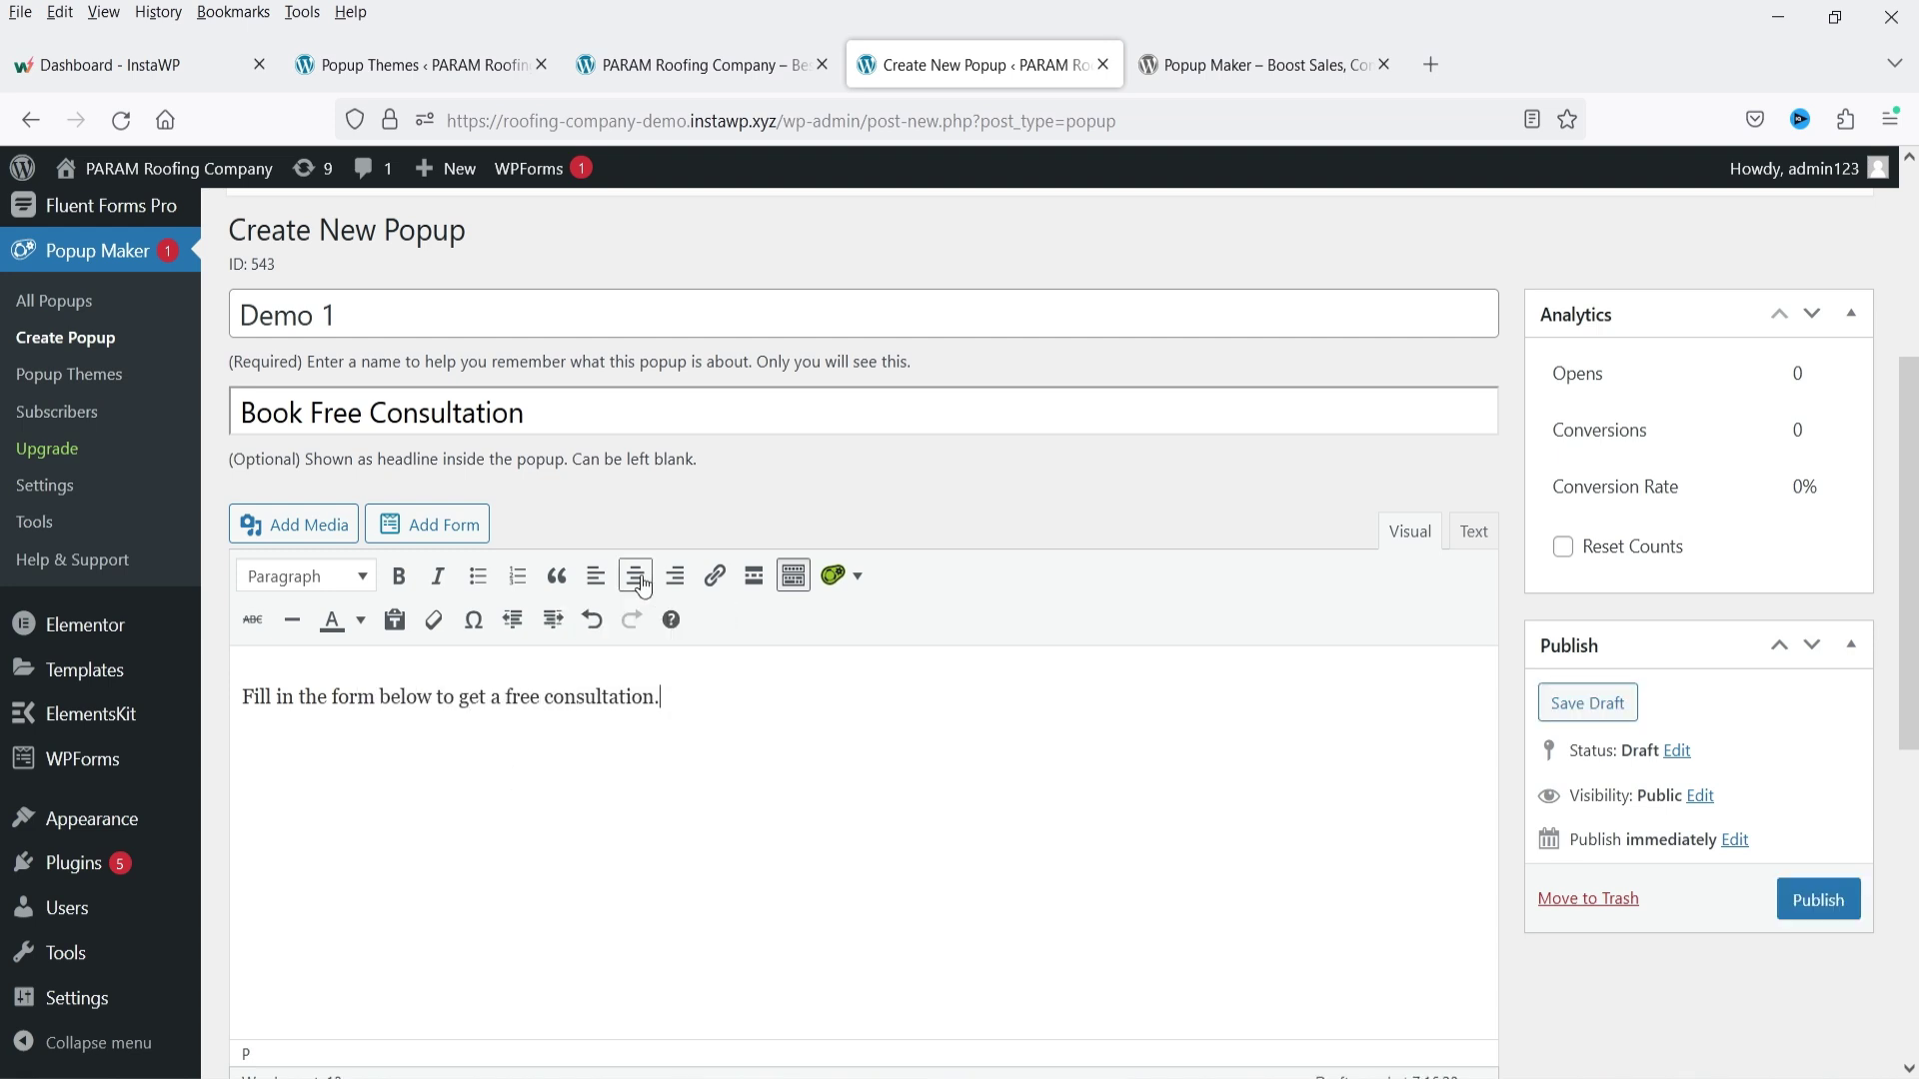
click(638, 579)
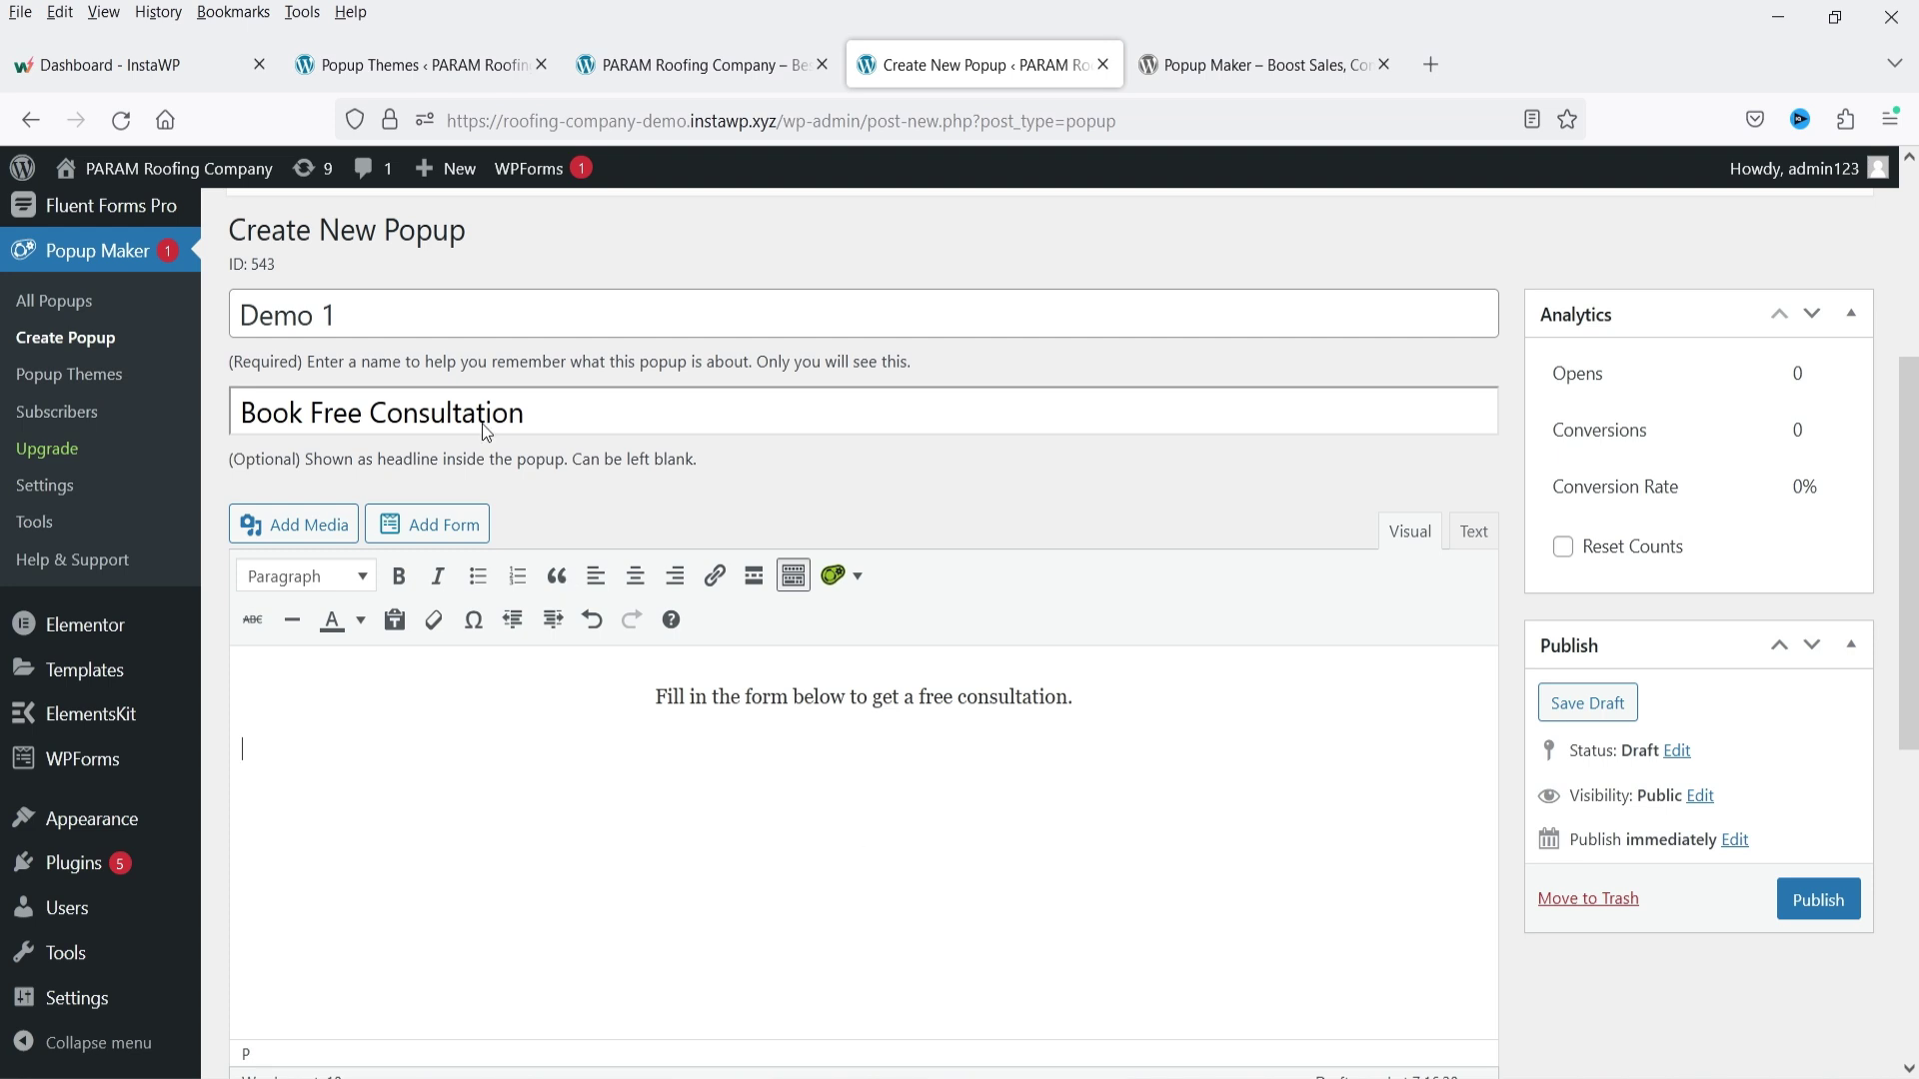
- Copy the shortcode of the Contact Form Demo form from the Fluent Forms list
click(422, 68)
scroll(75, 499, up, 3)
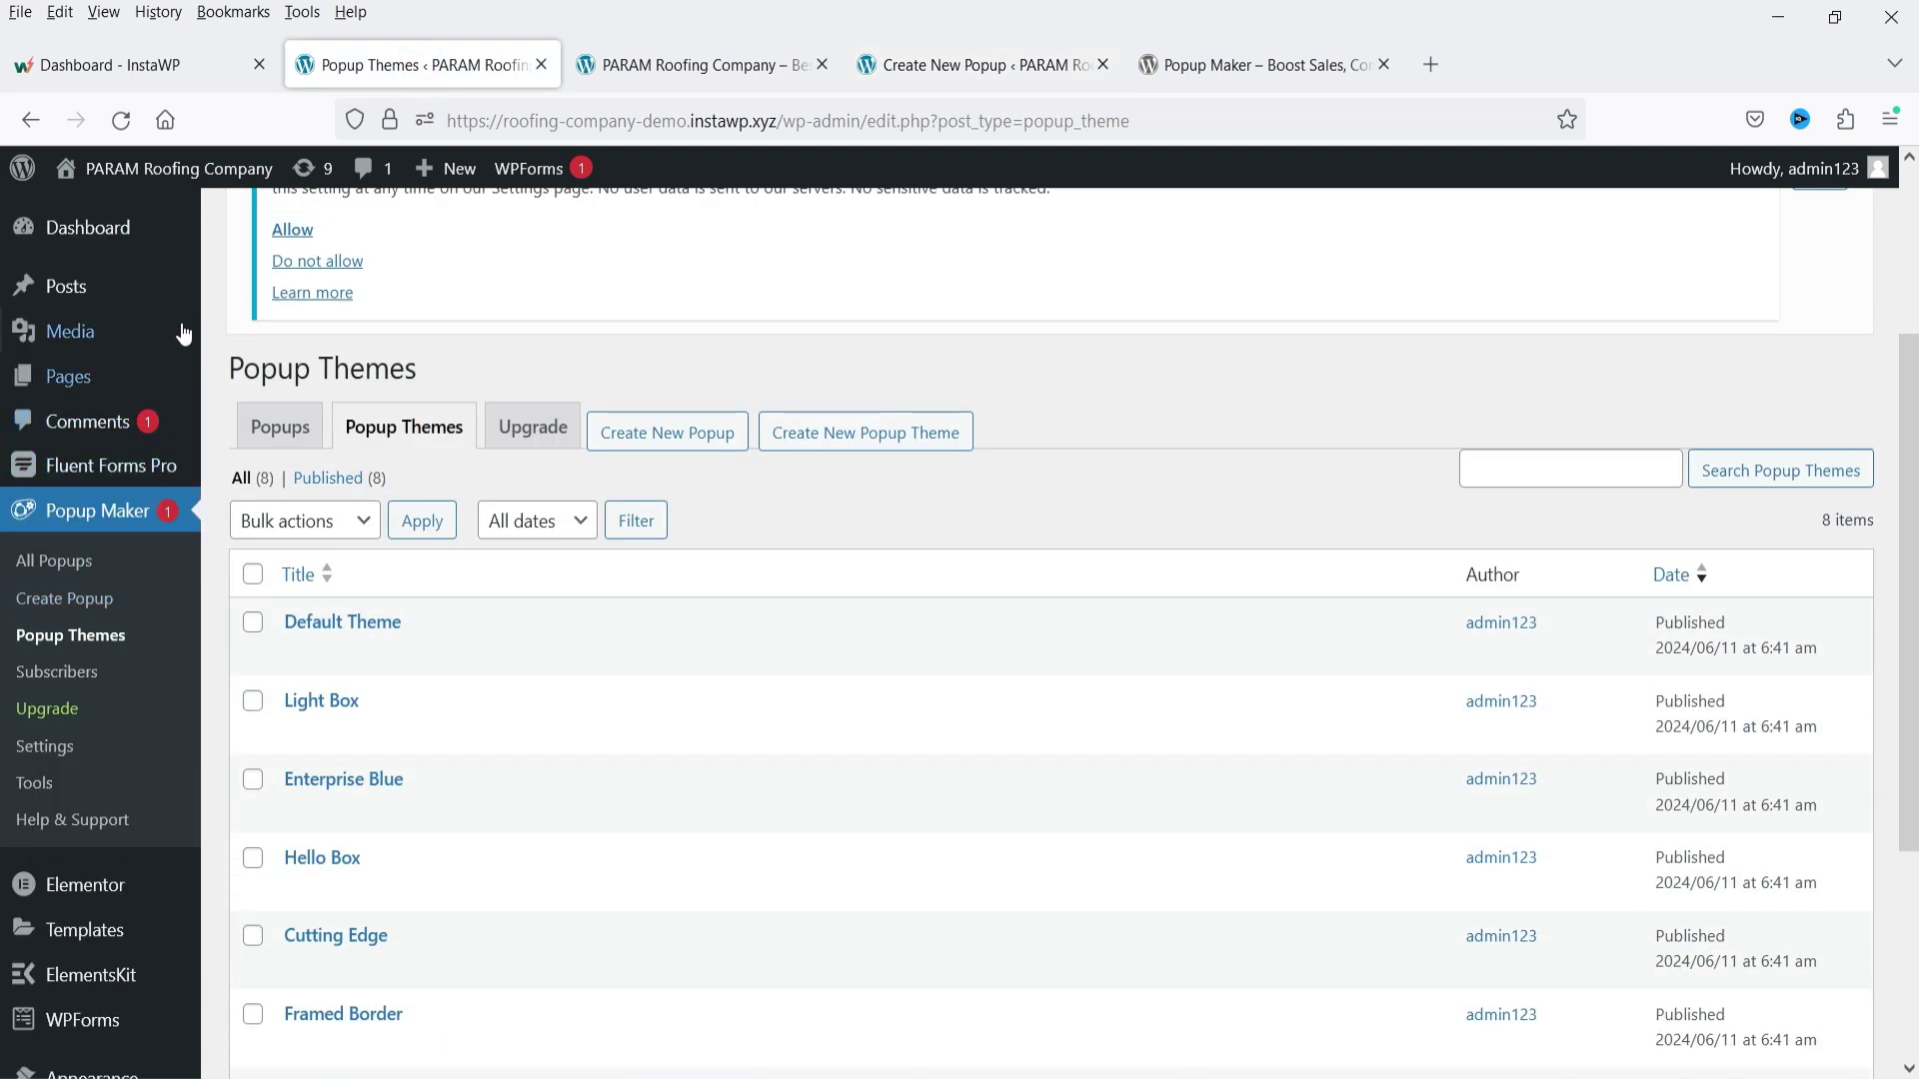
click(62, 470)
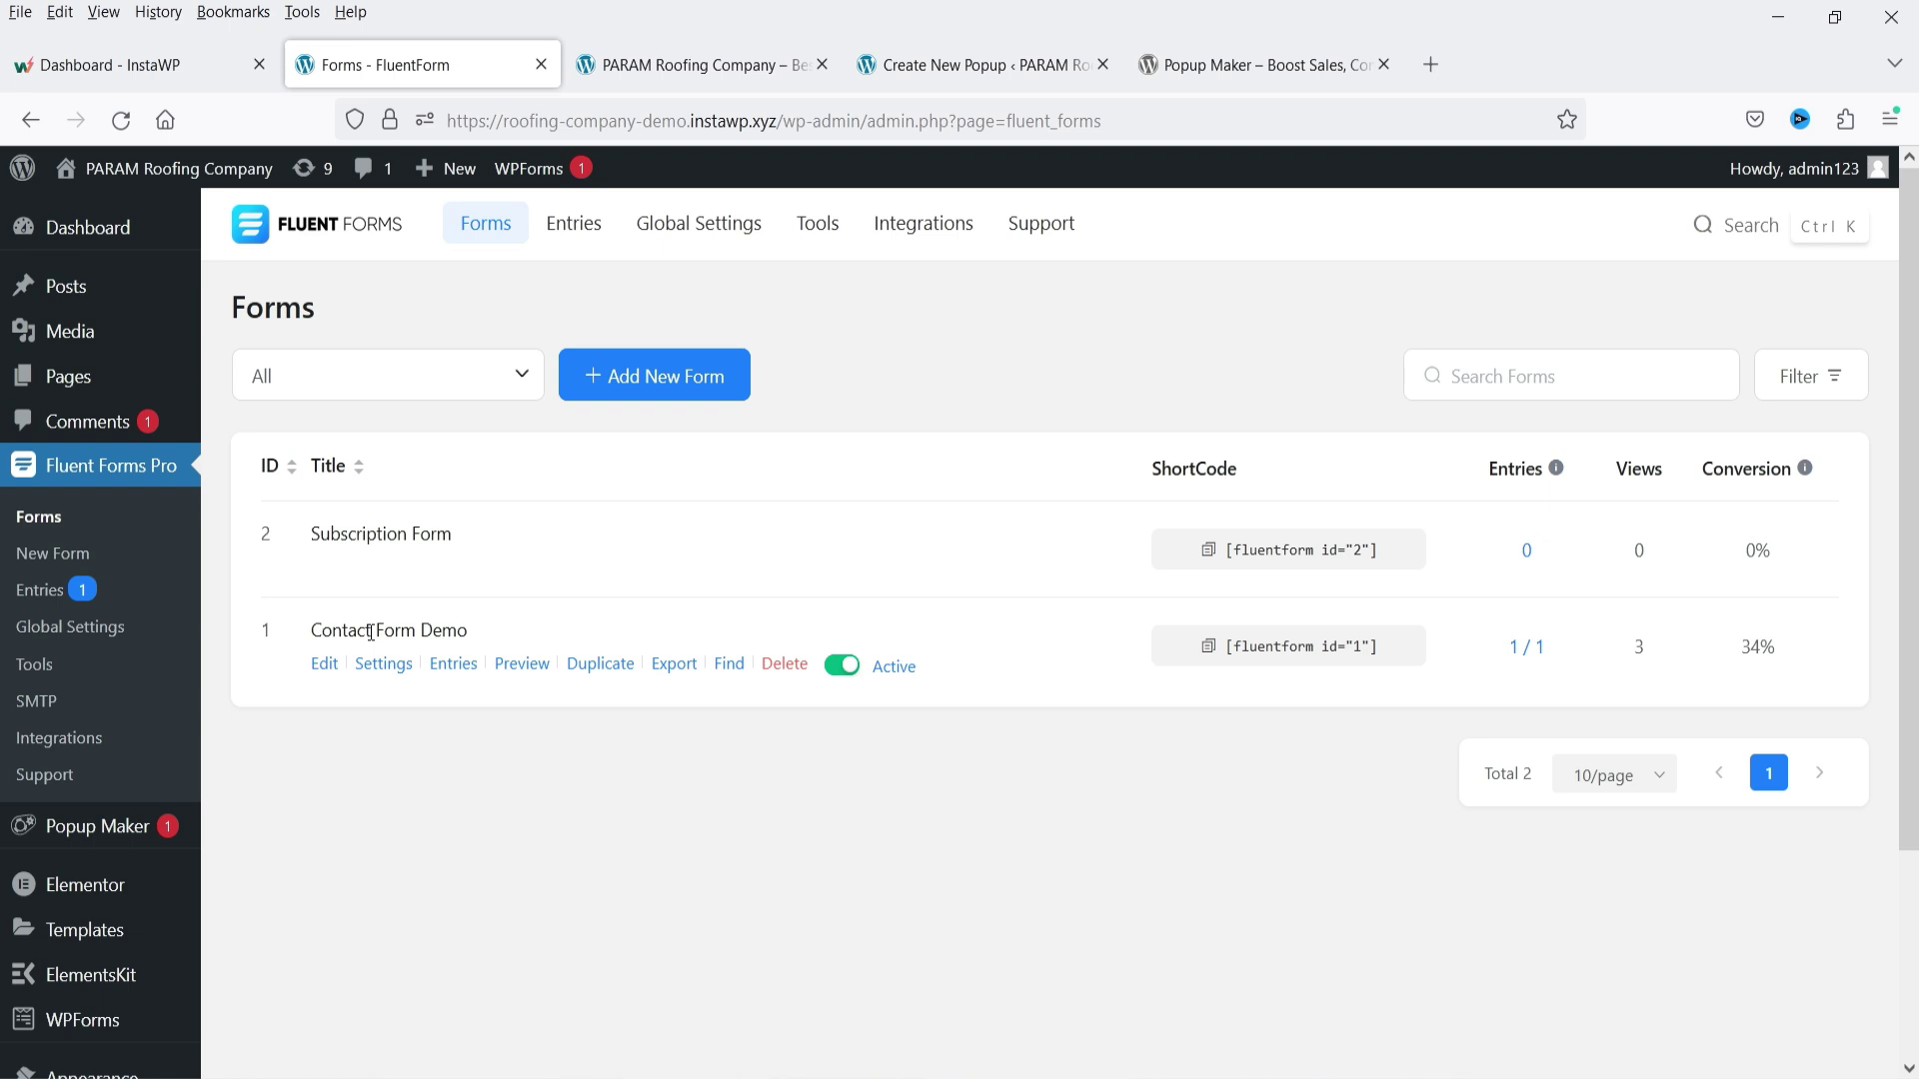
double_click(1294, 647)
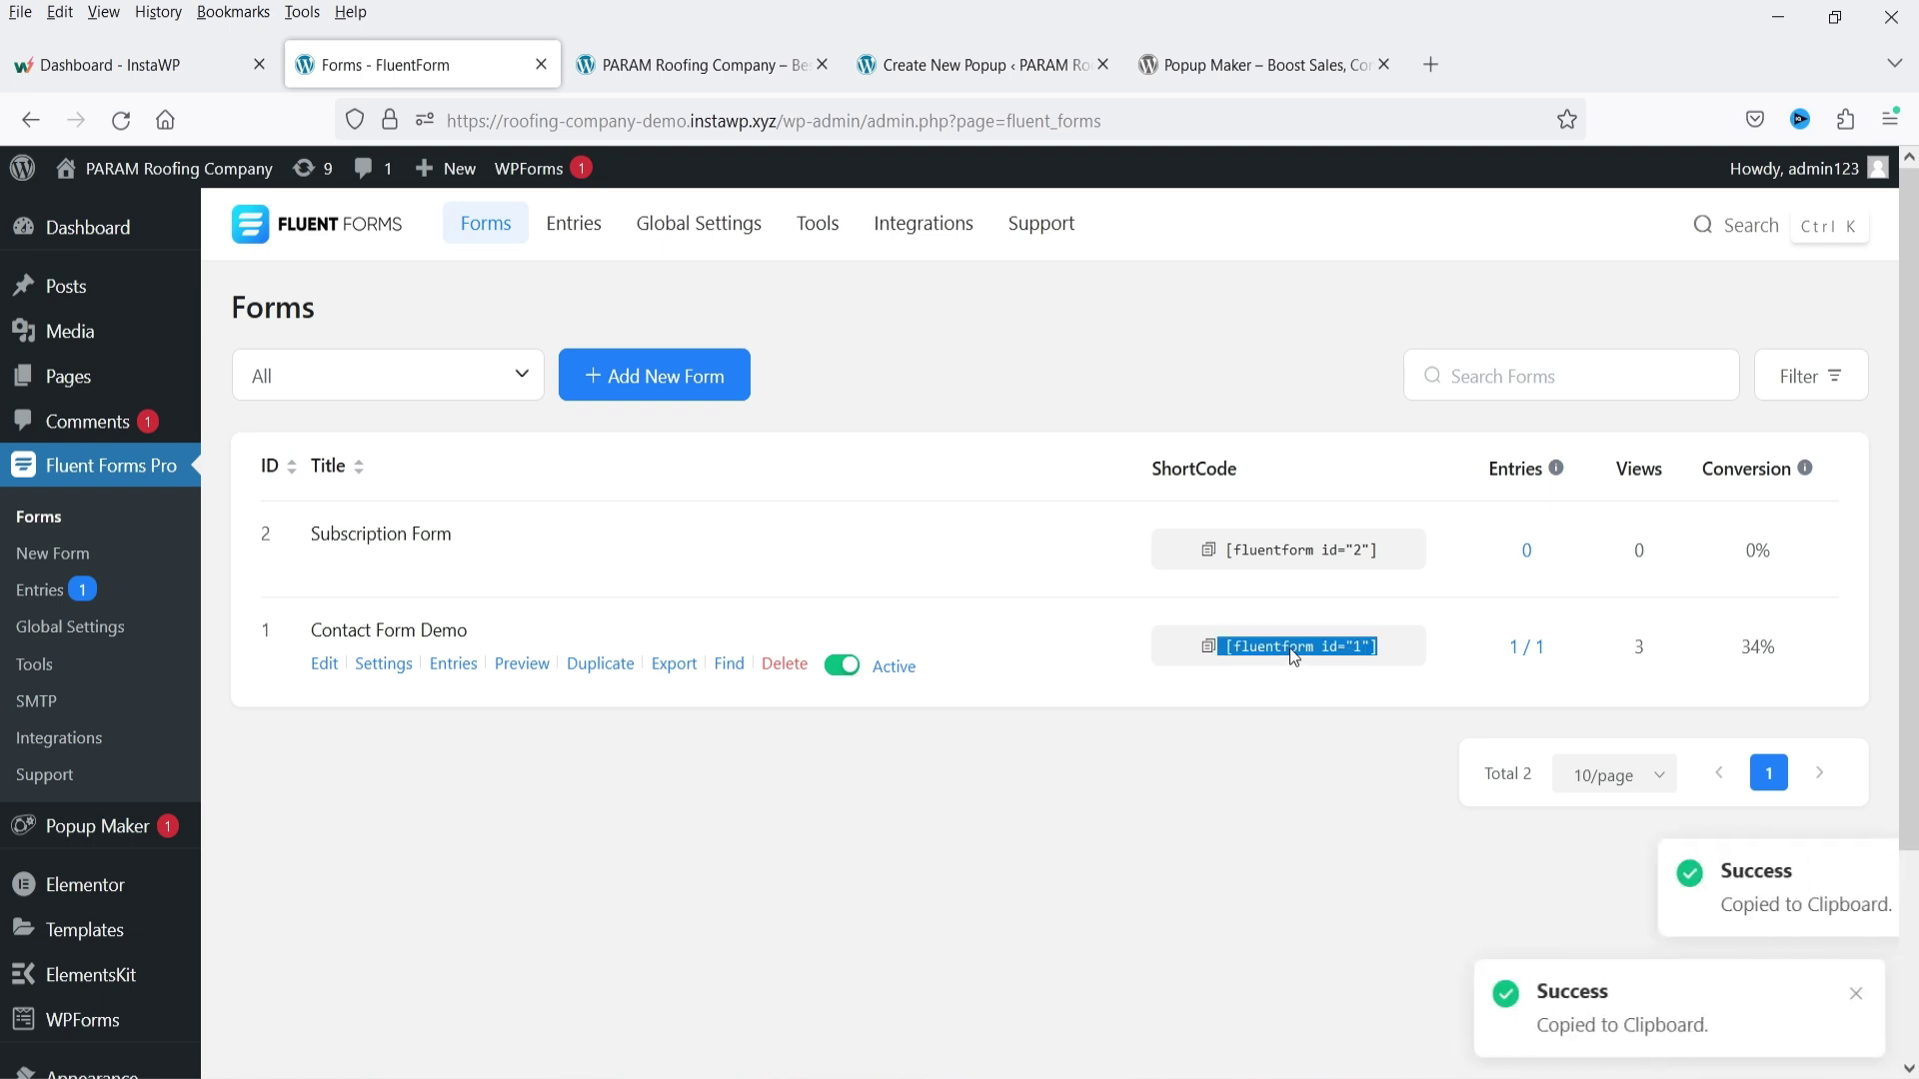
click(1294, 646)
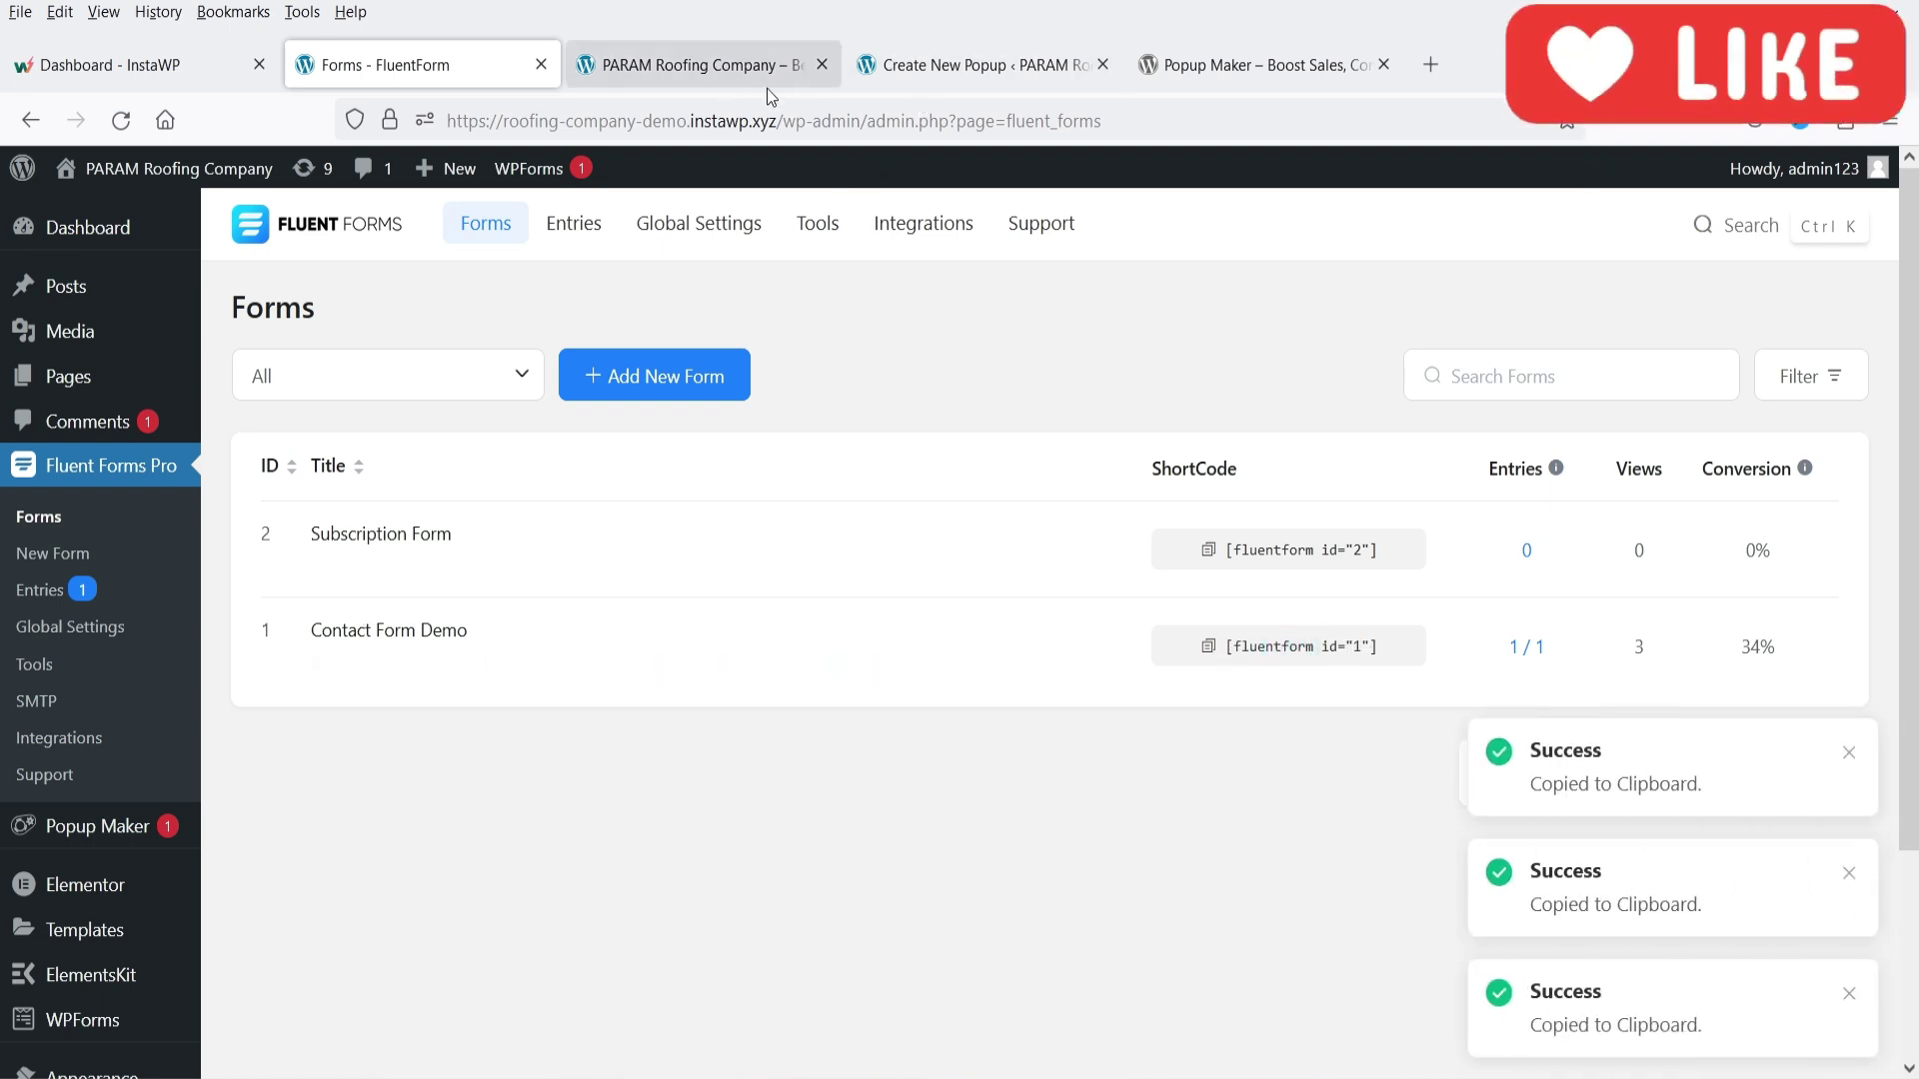
- Paste the shortcode [fluentform id="1"] below the text in the new popup's content and center it
click(950, 68)
click(732, 725)
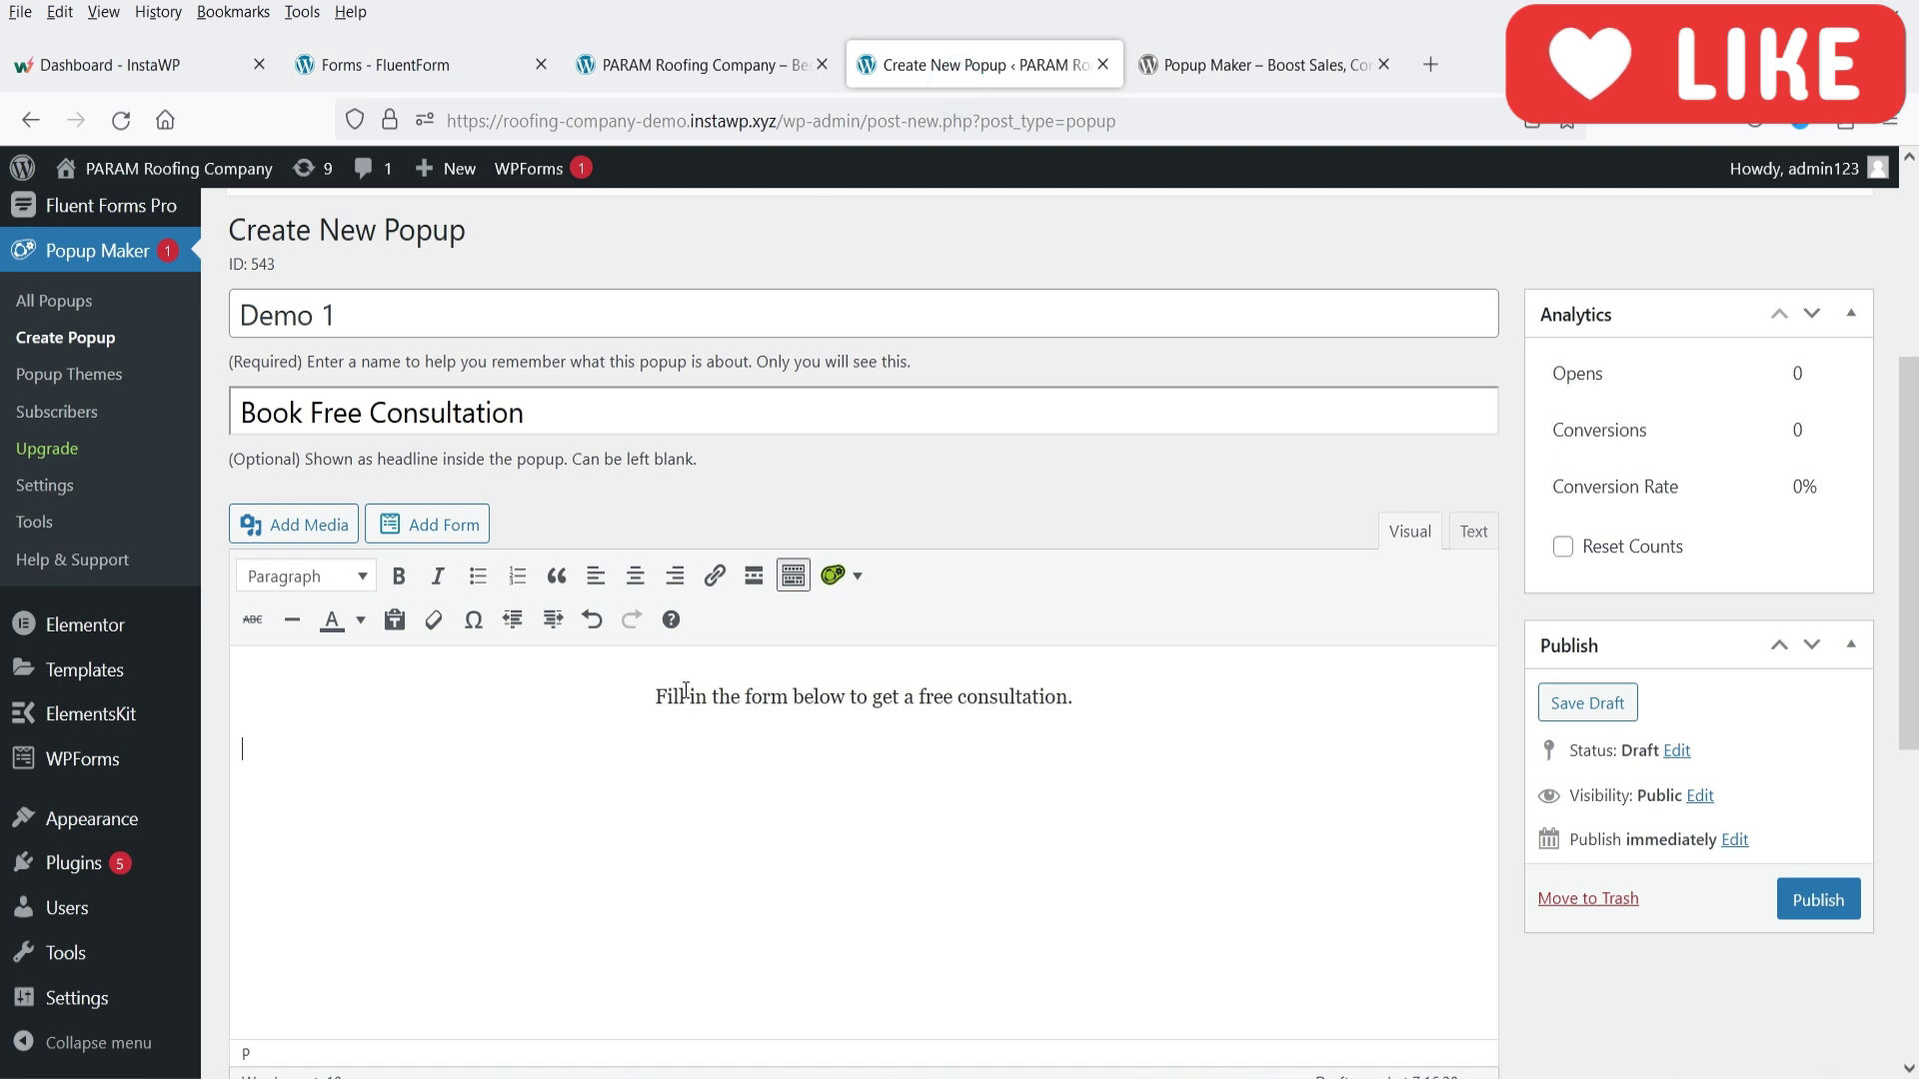
key(ctrl+v)
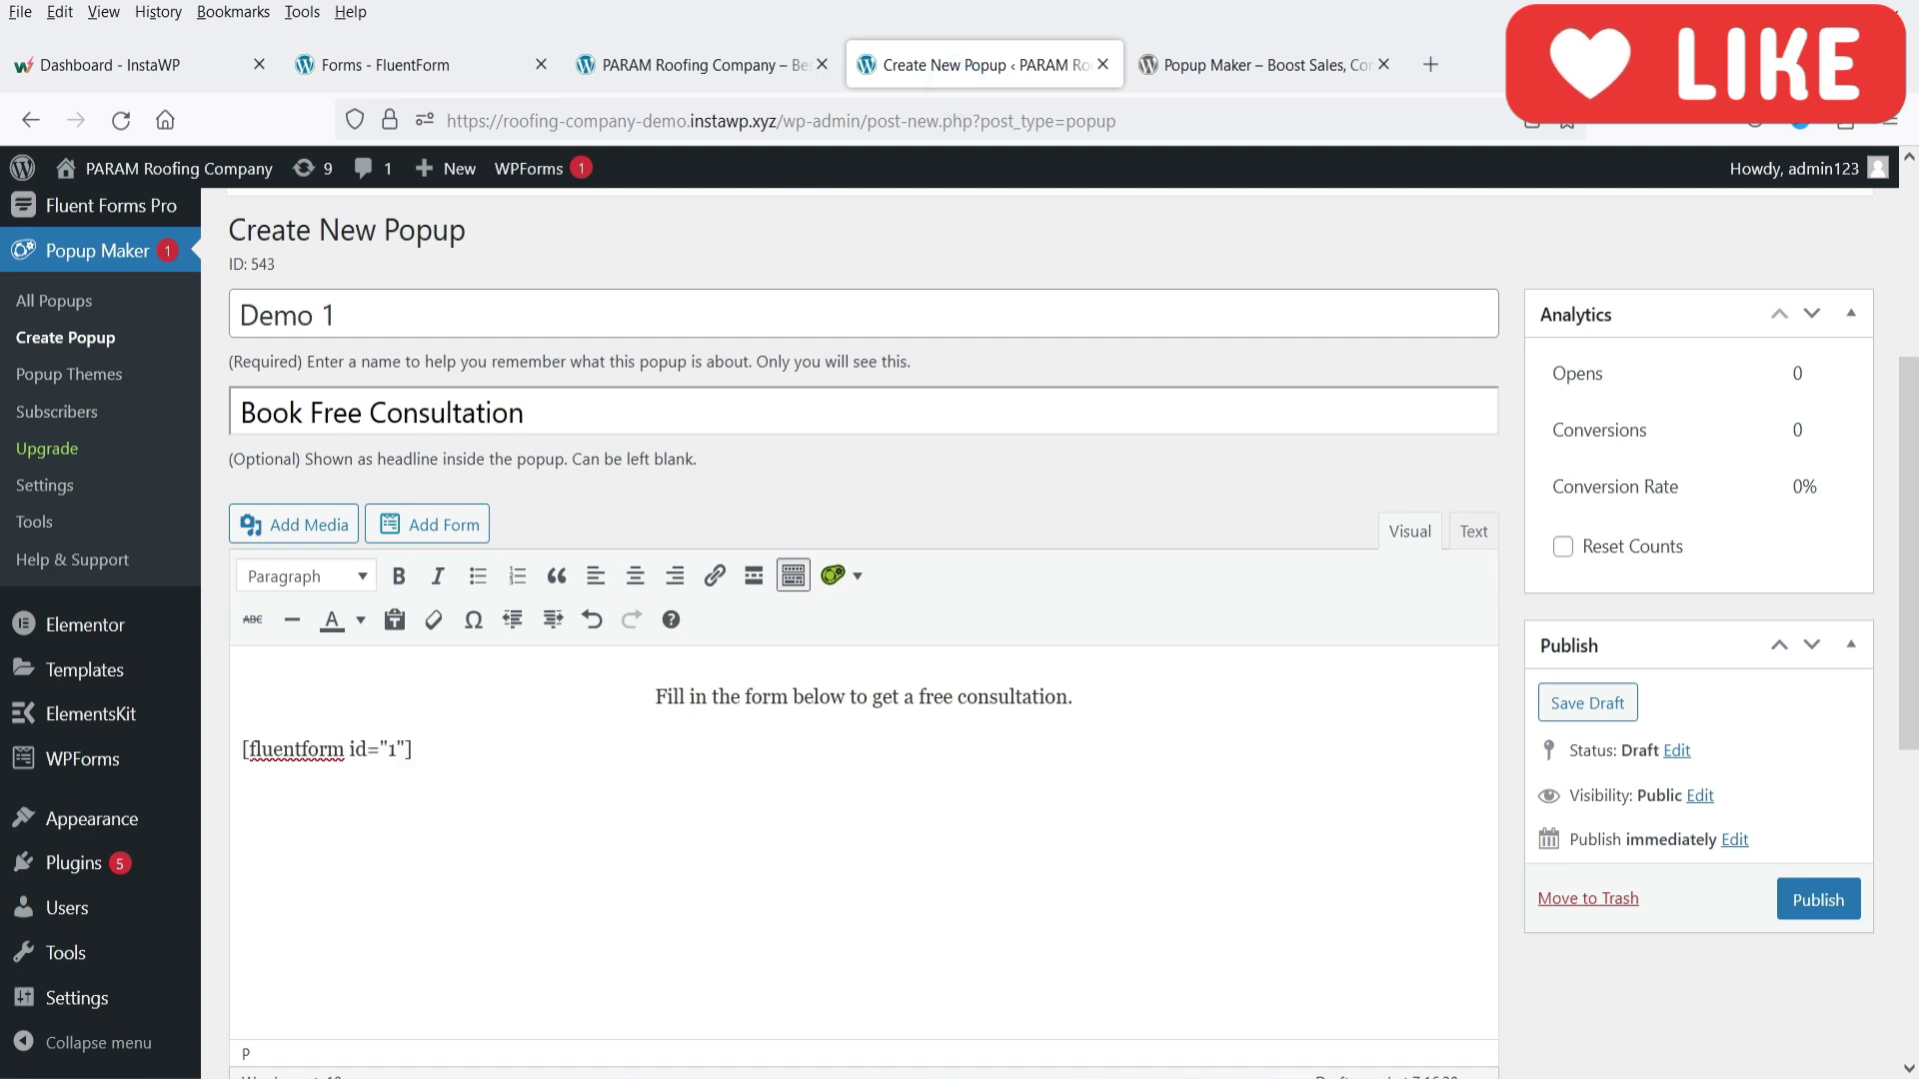
click(634, 576)
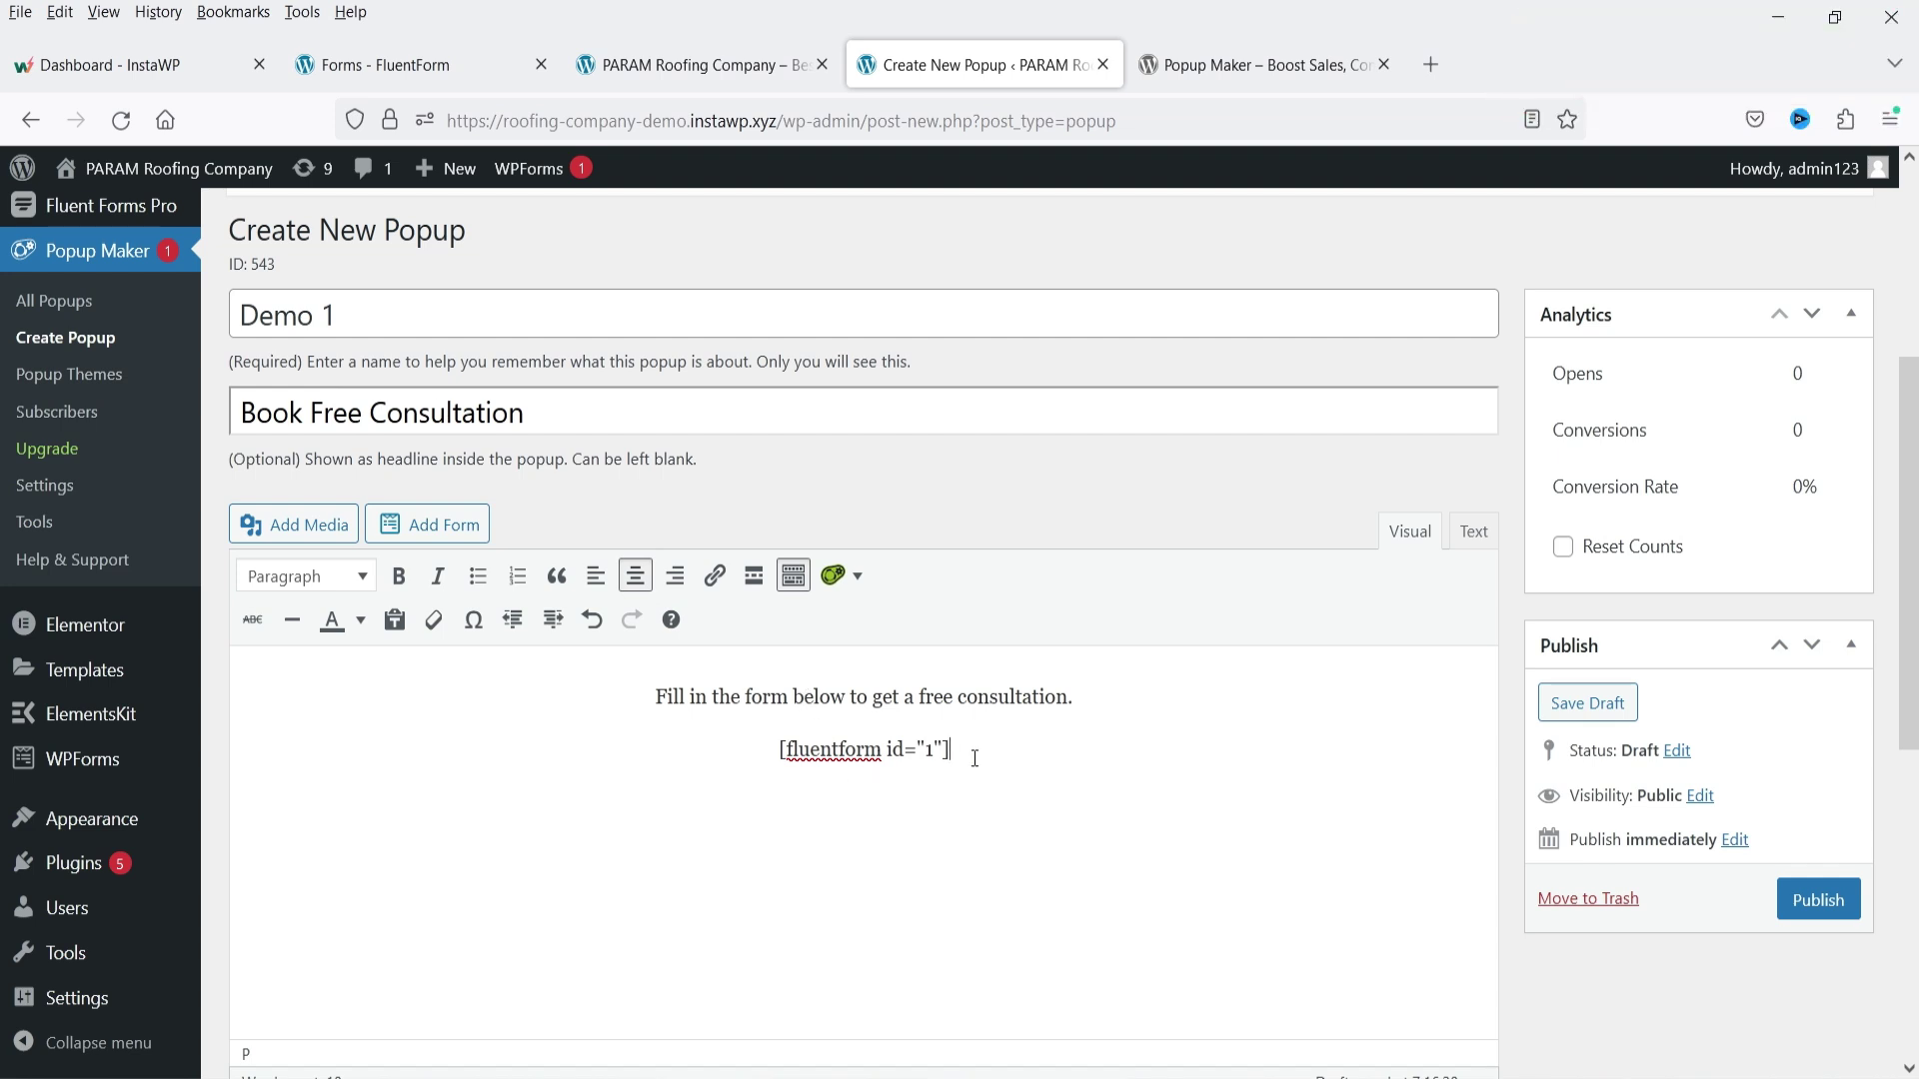
- Add a Time Delay / Auto Open trigger without the cookie that prevents repeat showing, with a delay of 1000 ms
scroll(999, 725, down, 3)
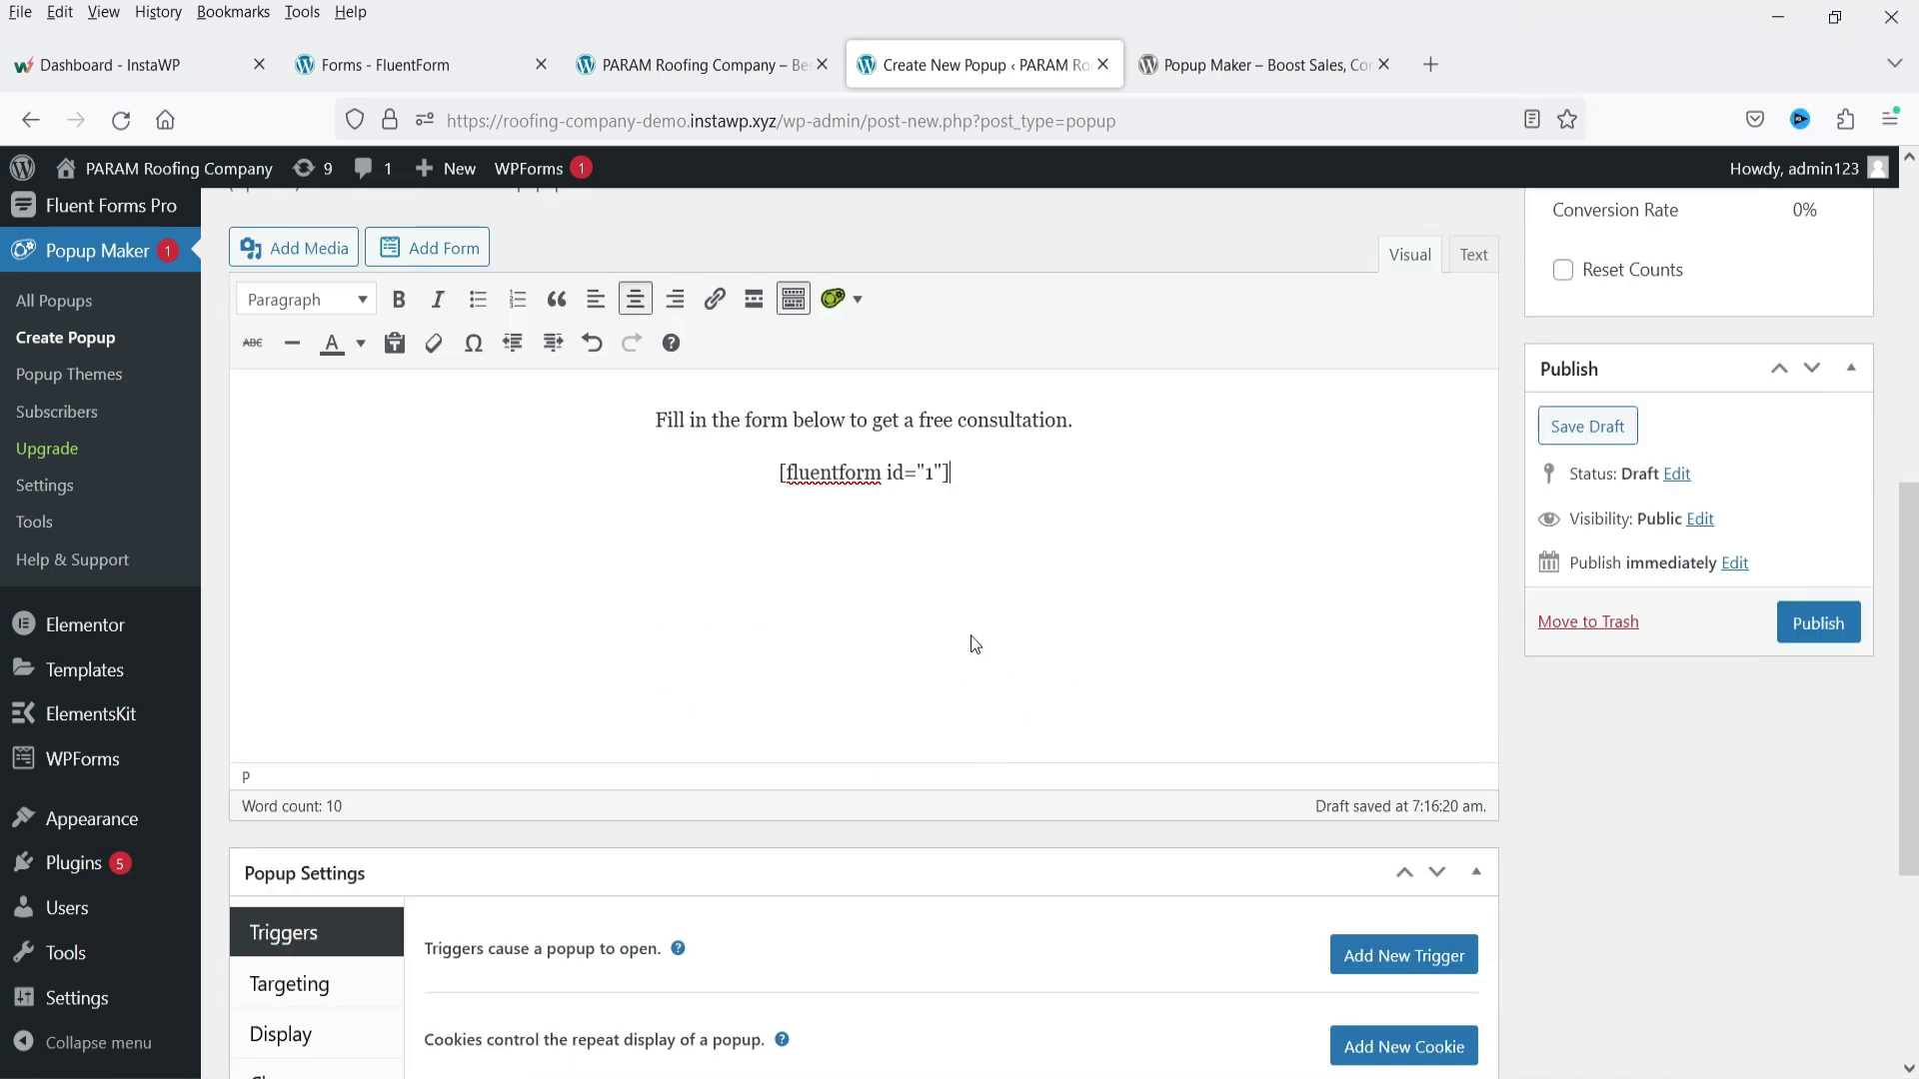
scroll(976, 645, down, 3)
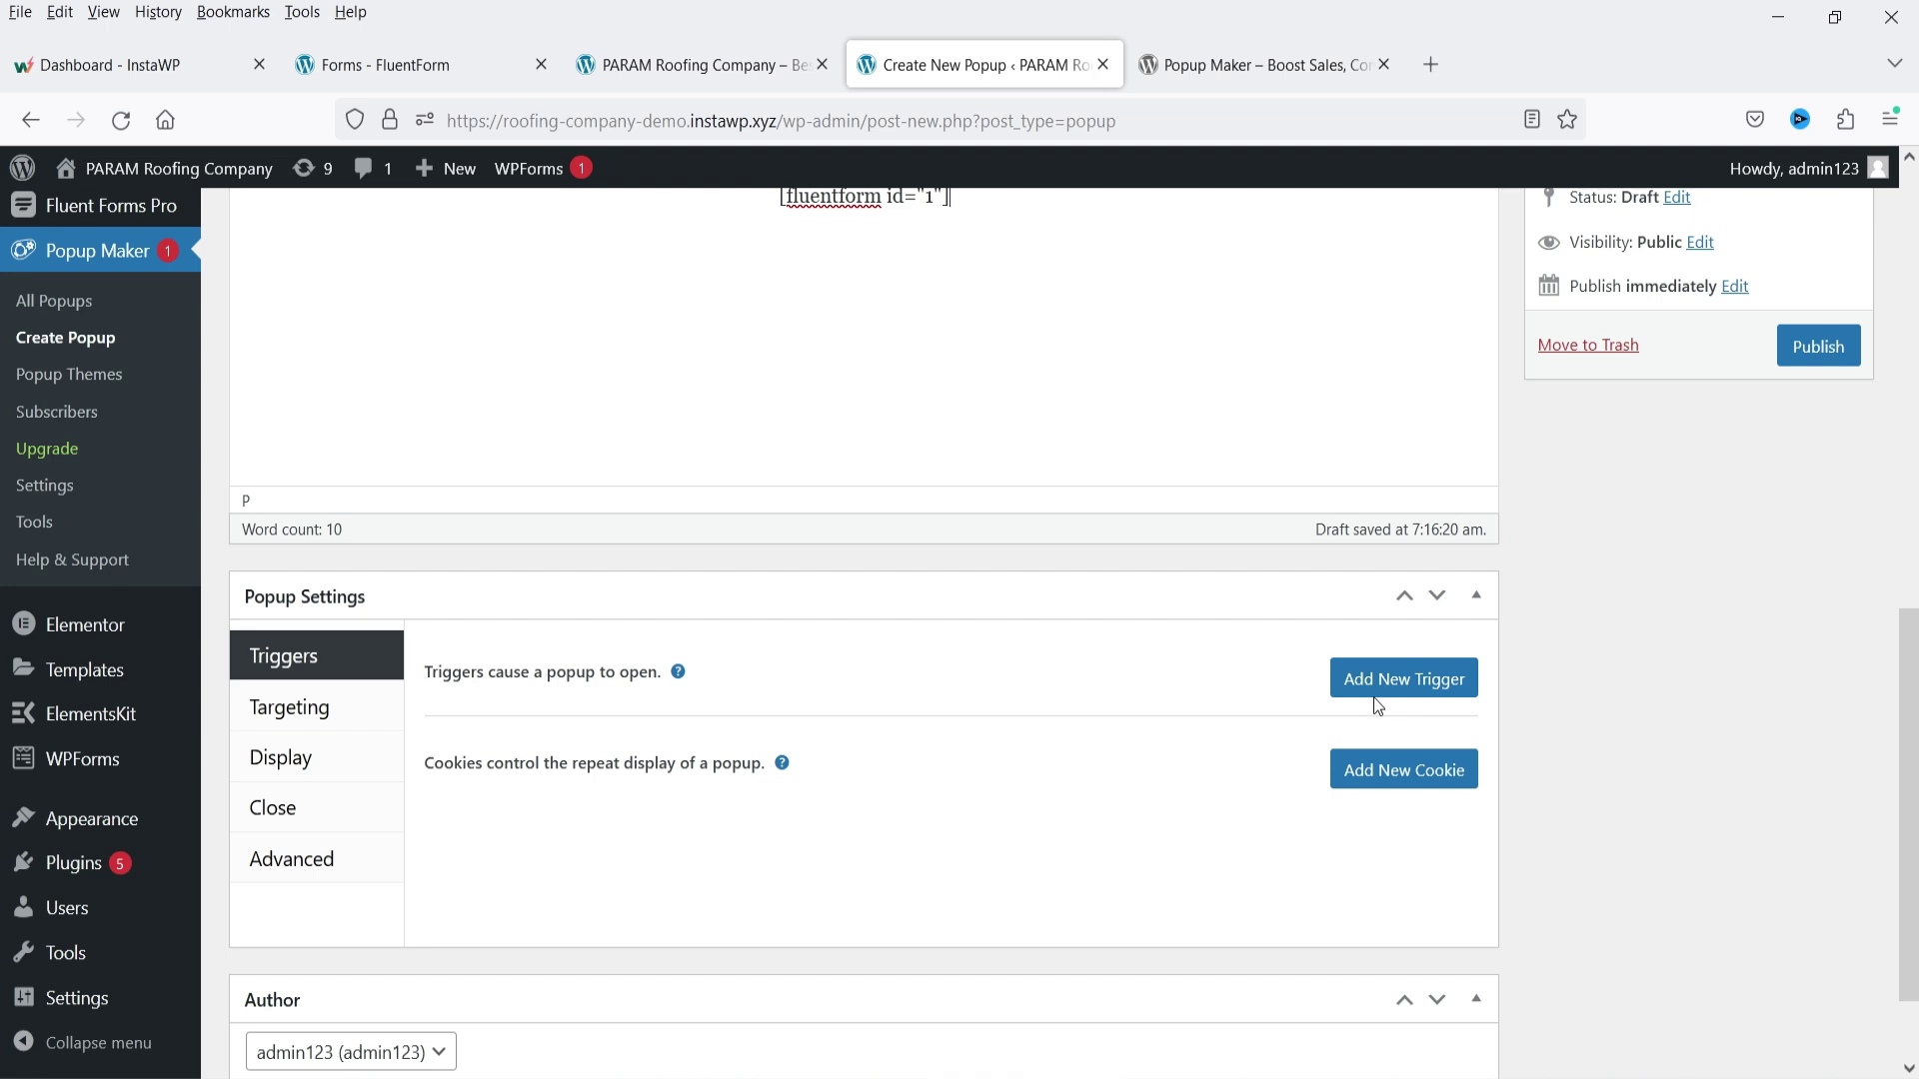
click(1405, 691)
click(879, 400)
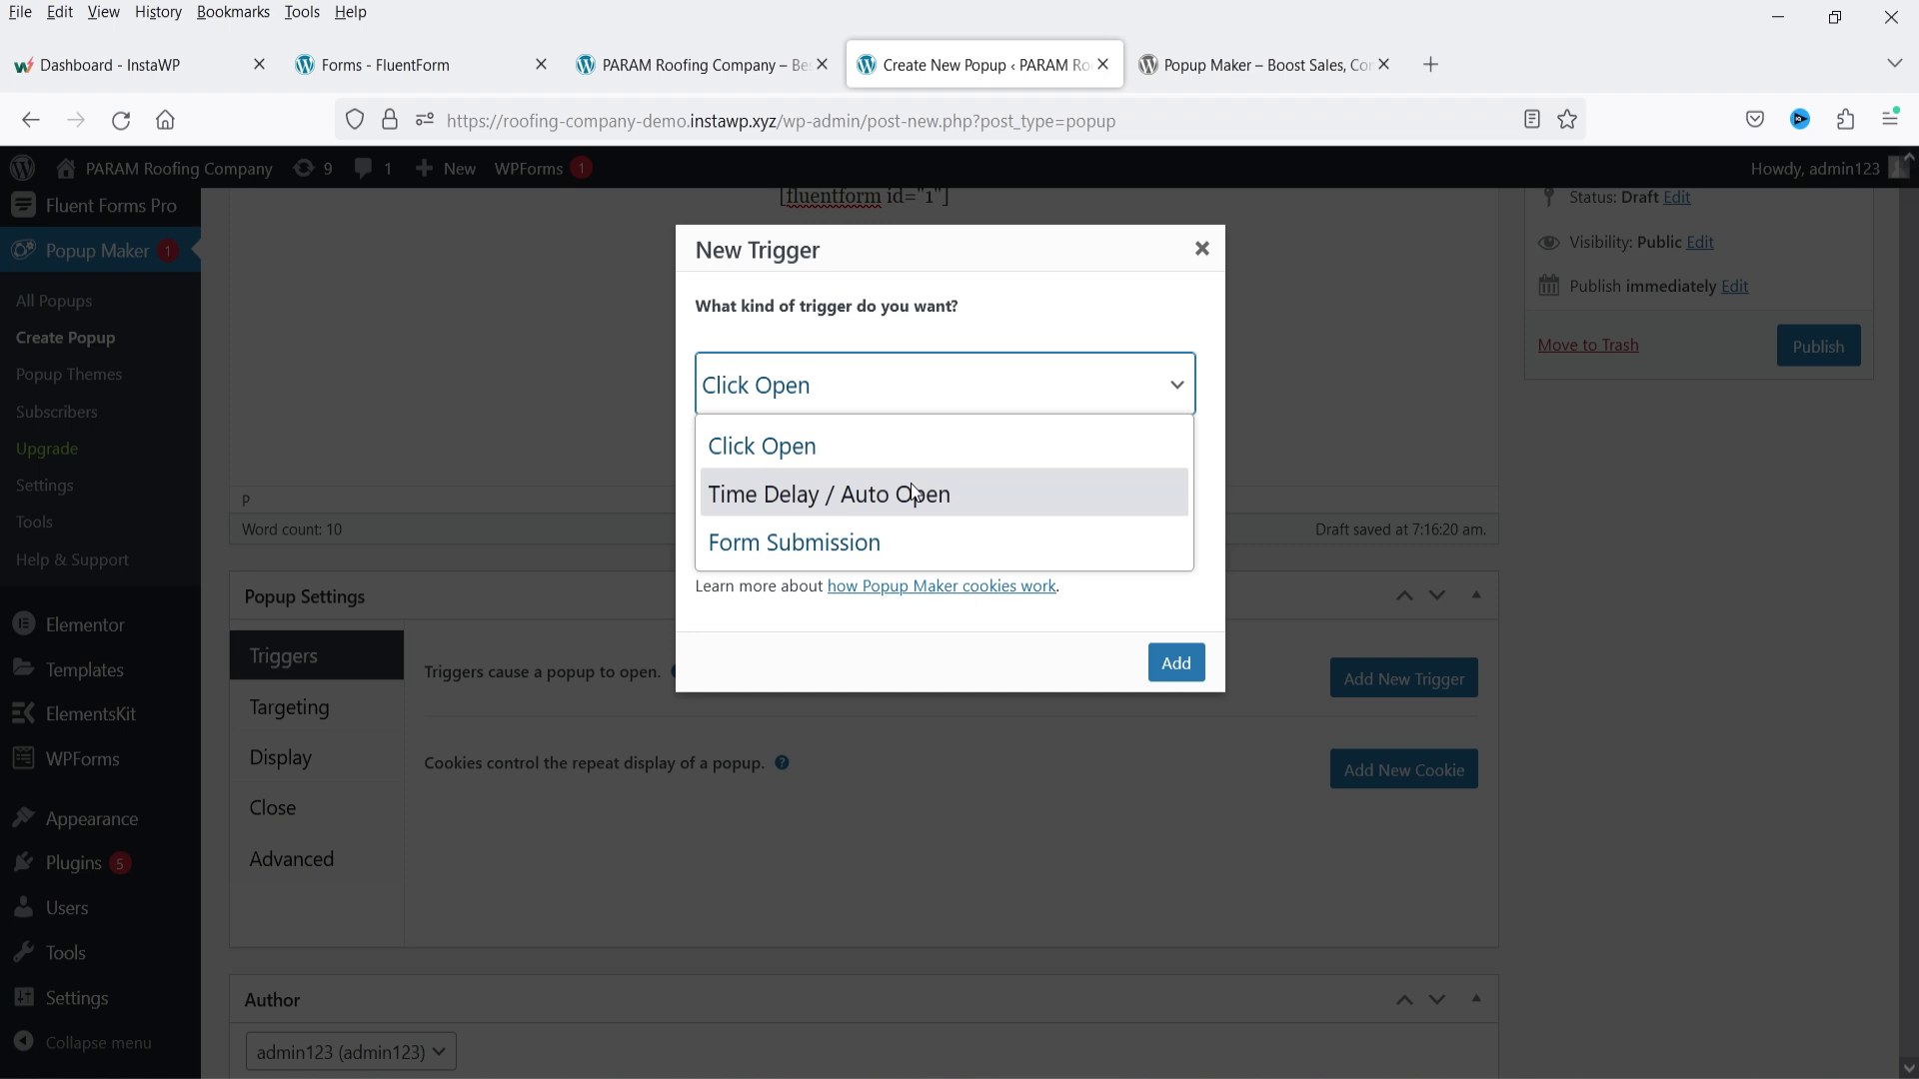
click(949, 504)
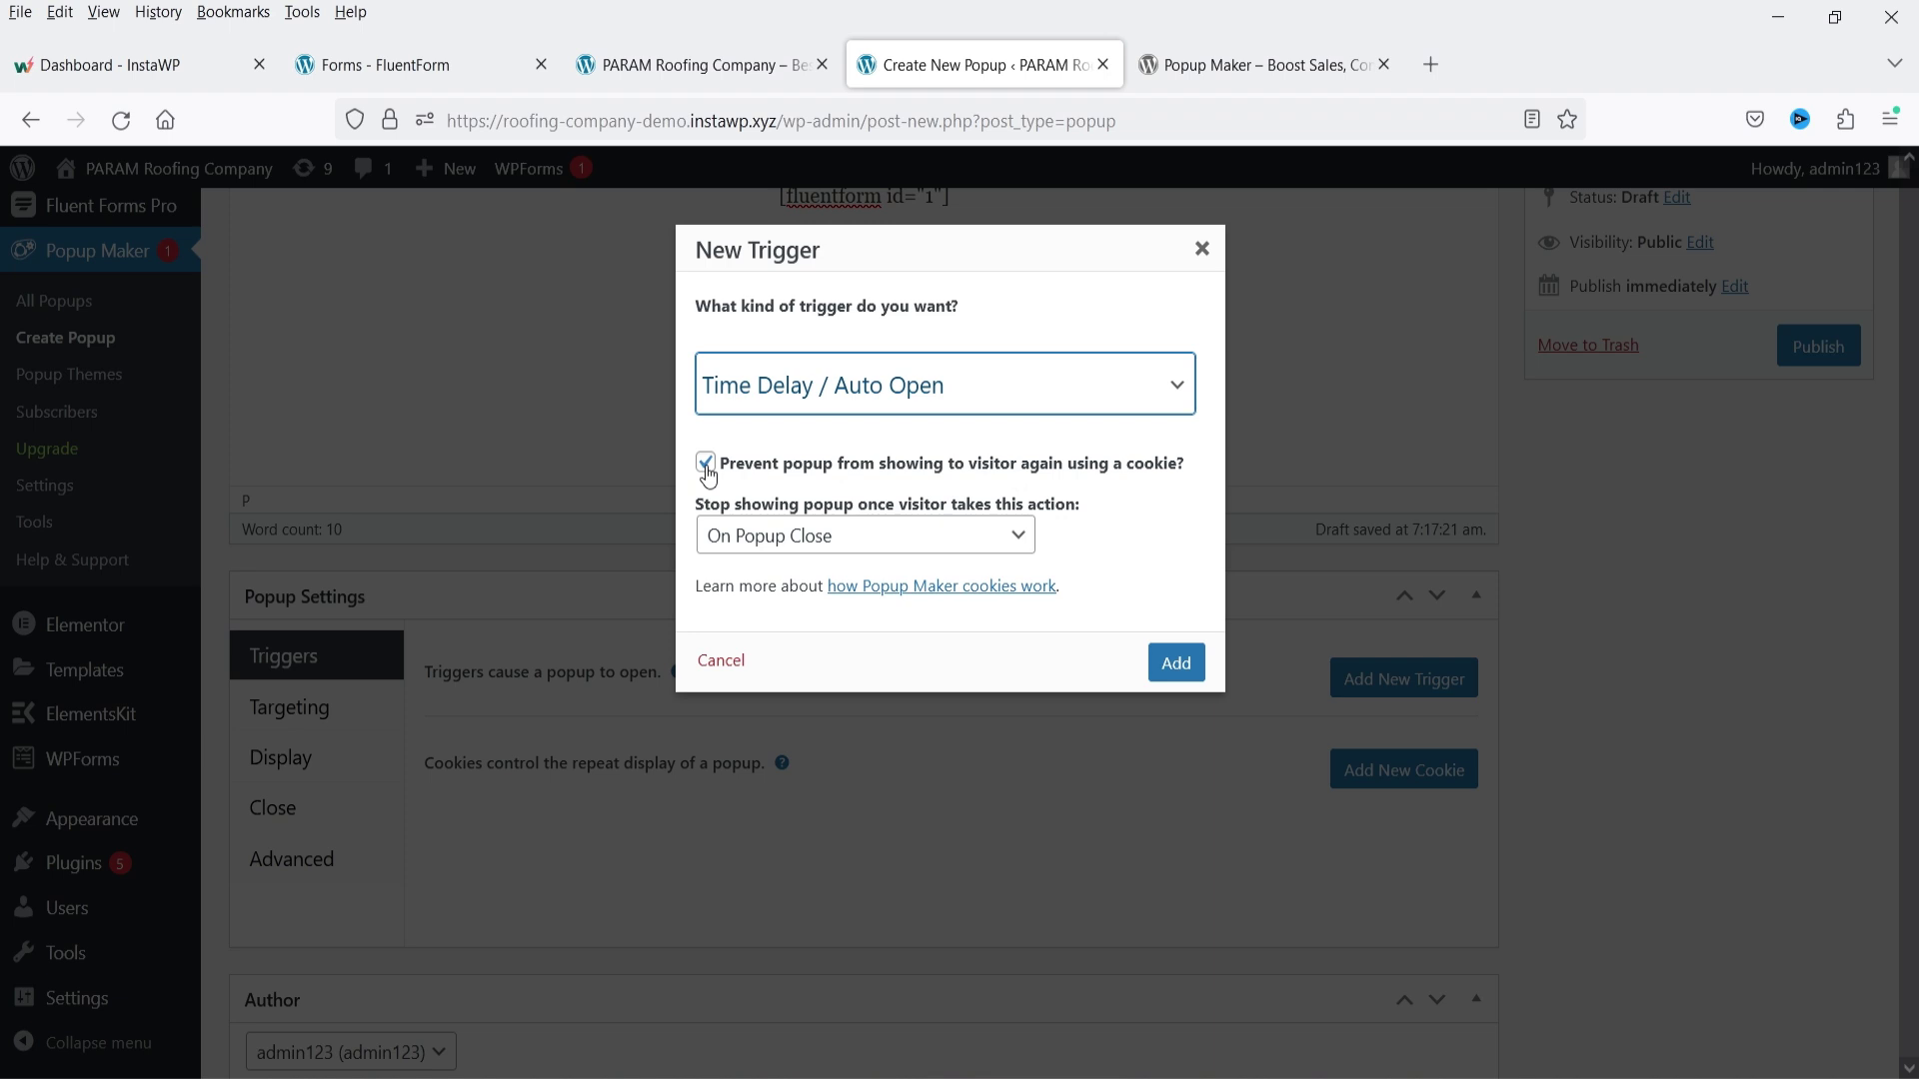
click(895, 522)
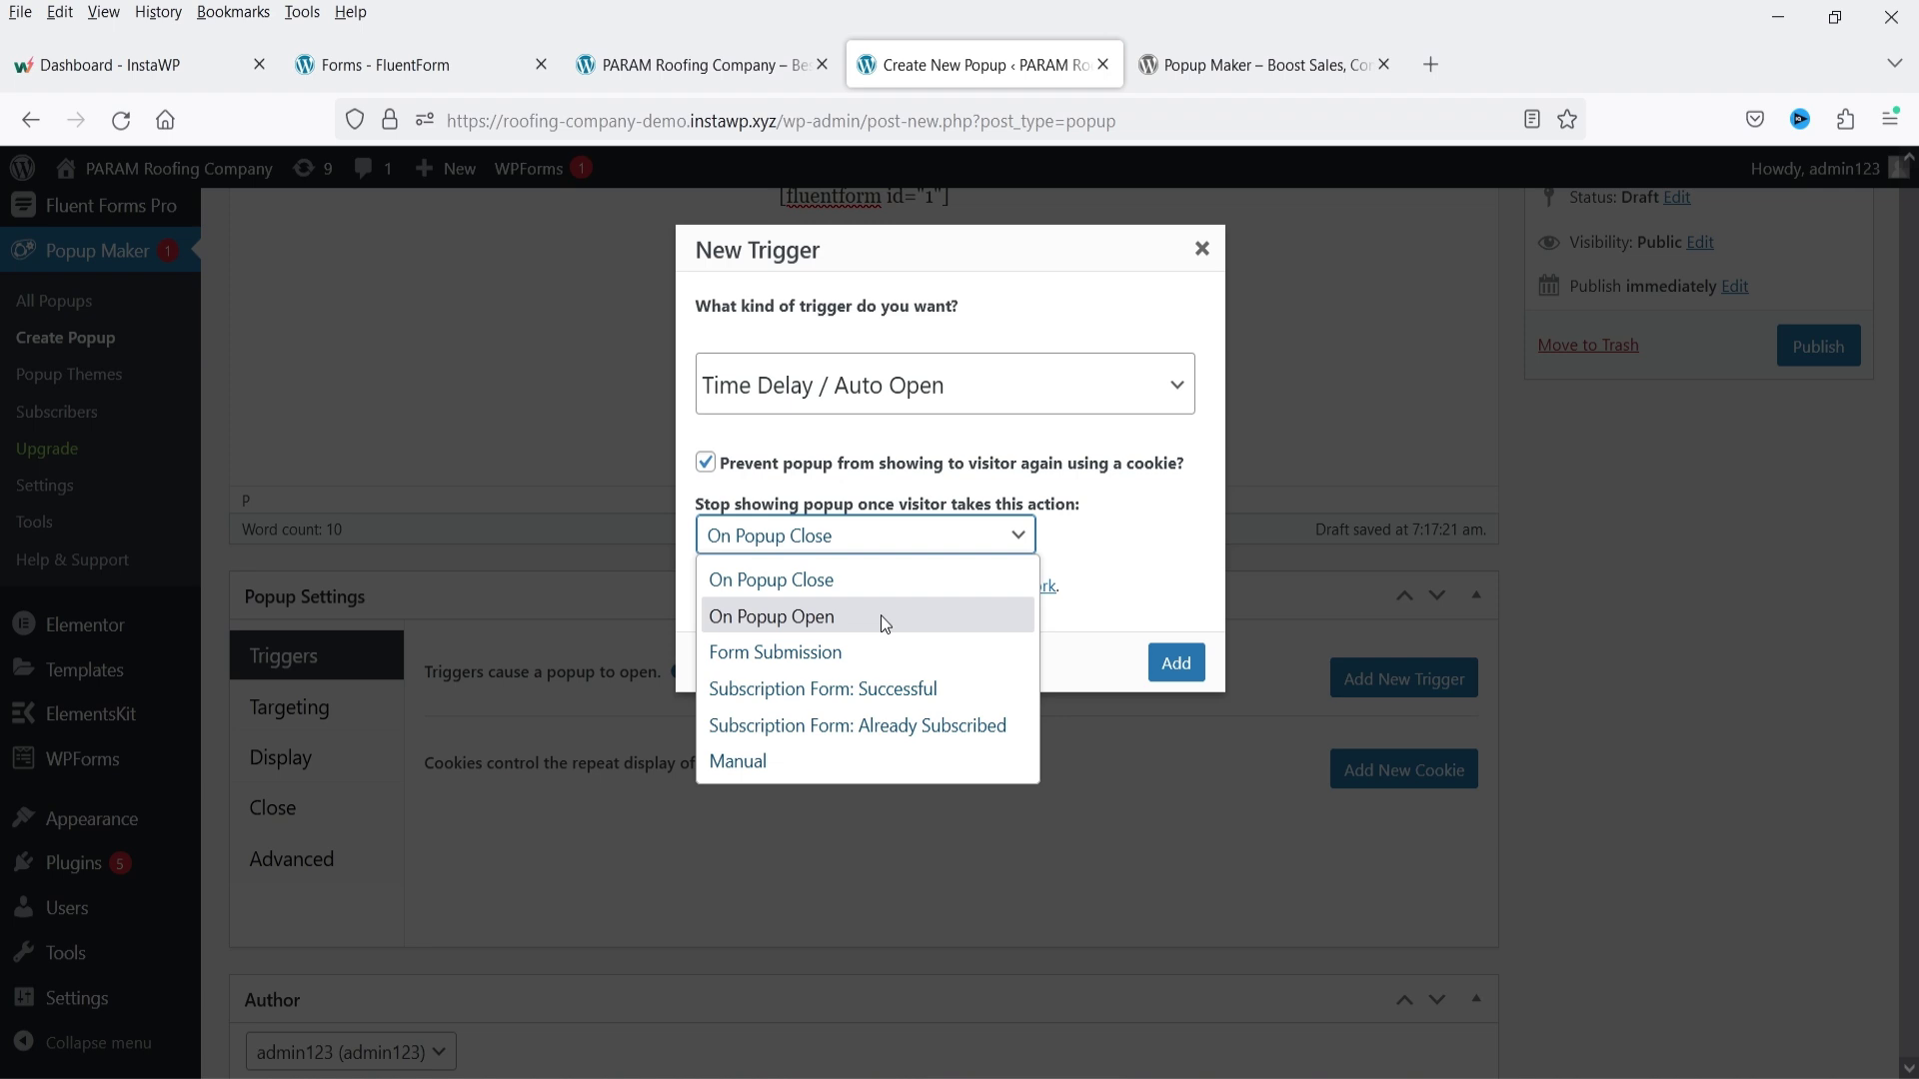
click(706, 463)
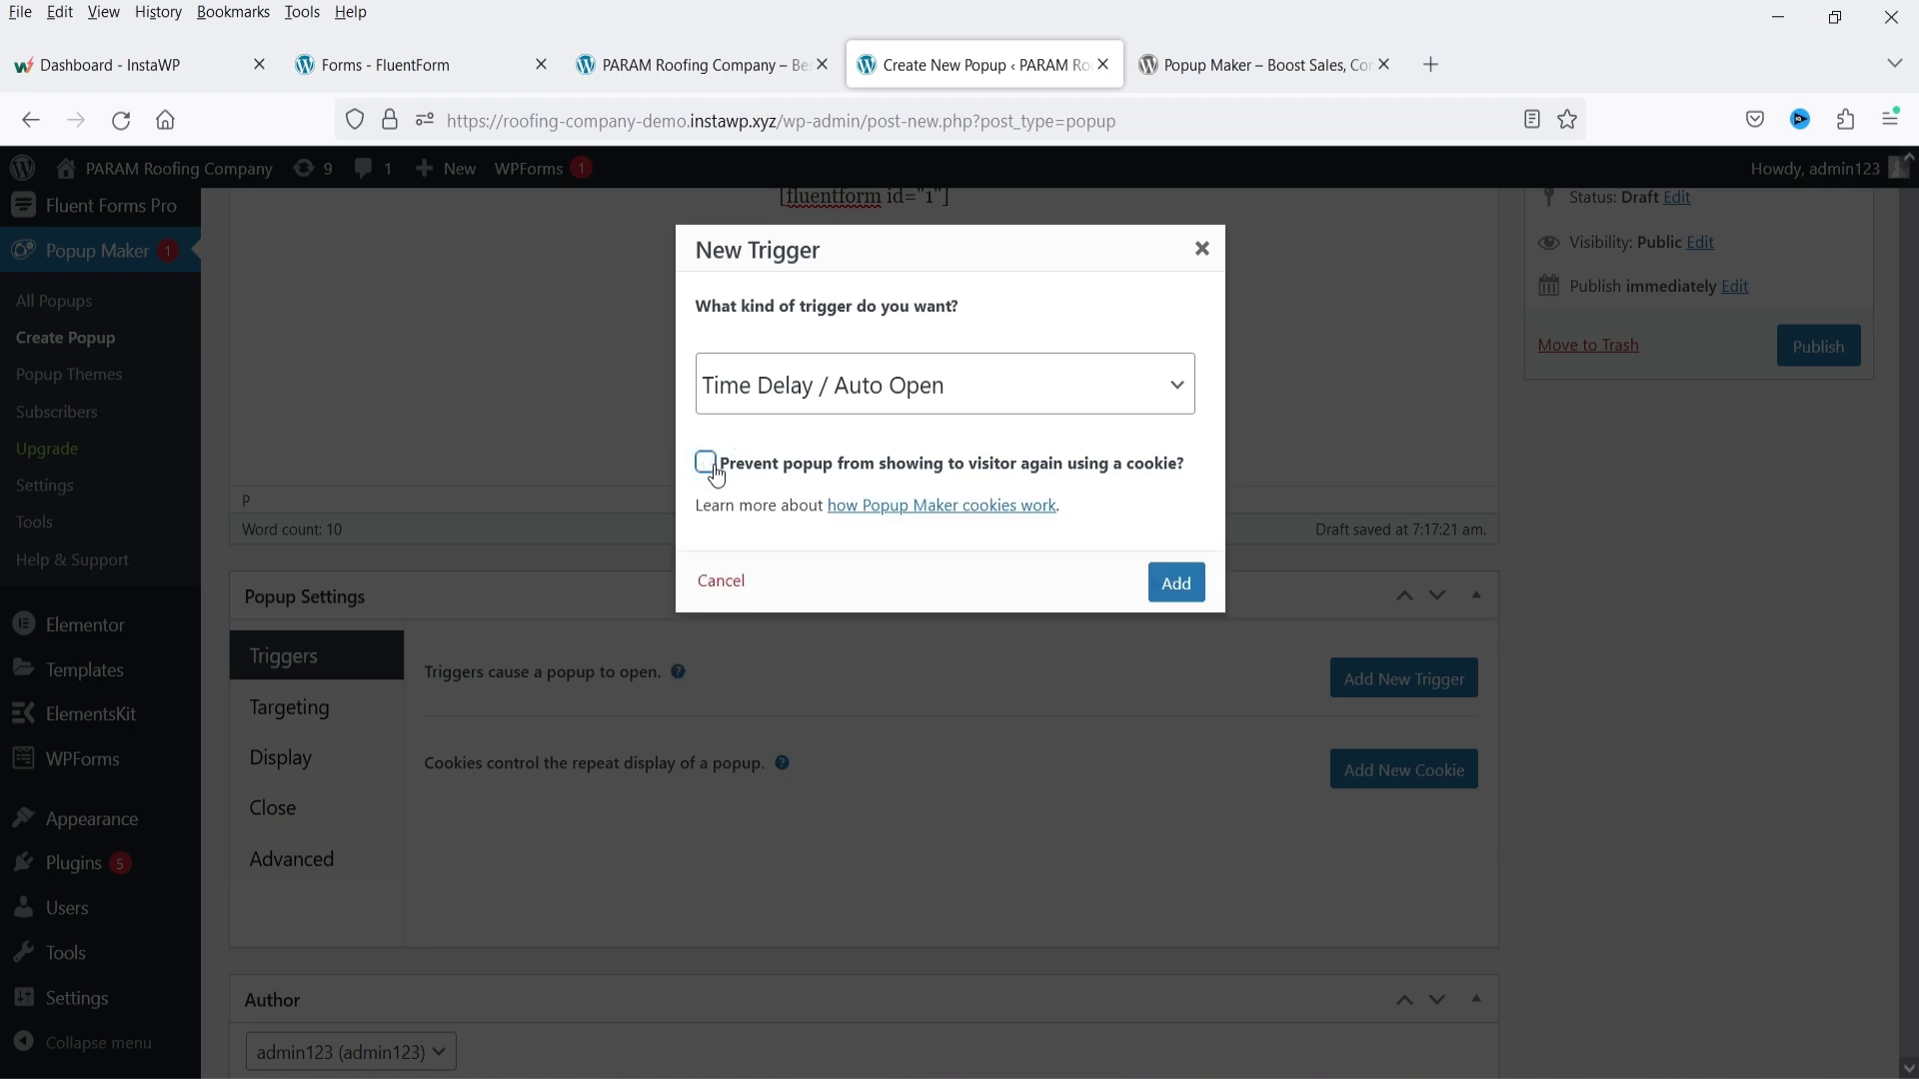
click(1172, 604)
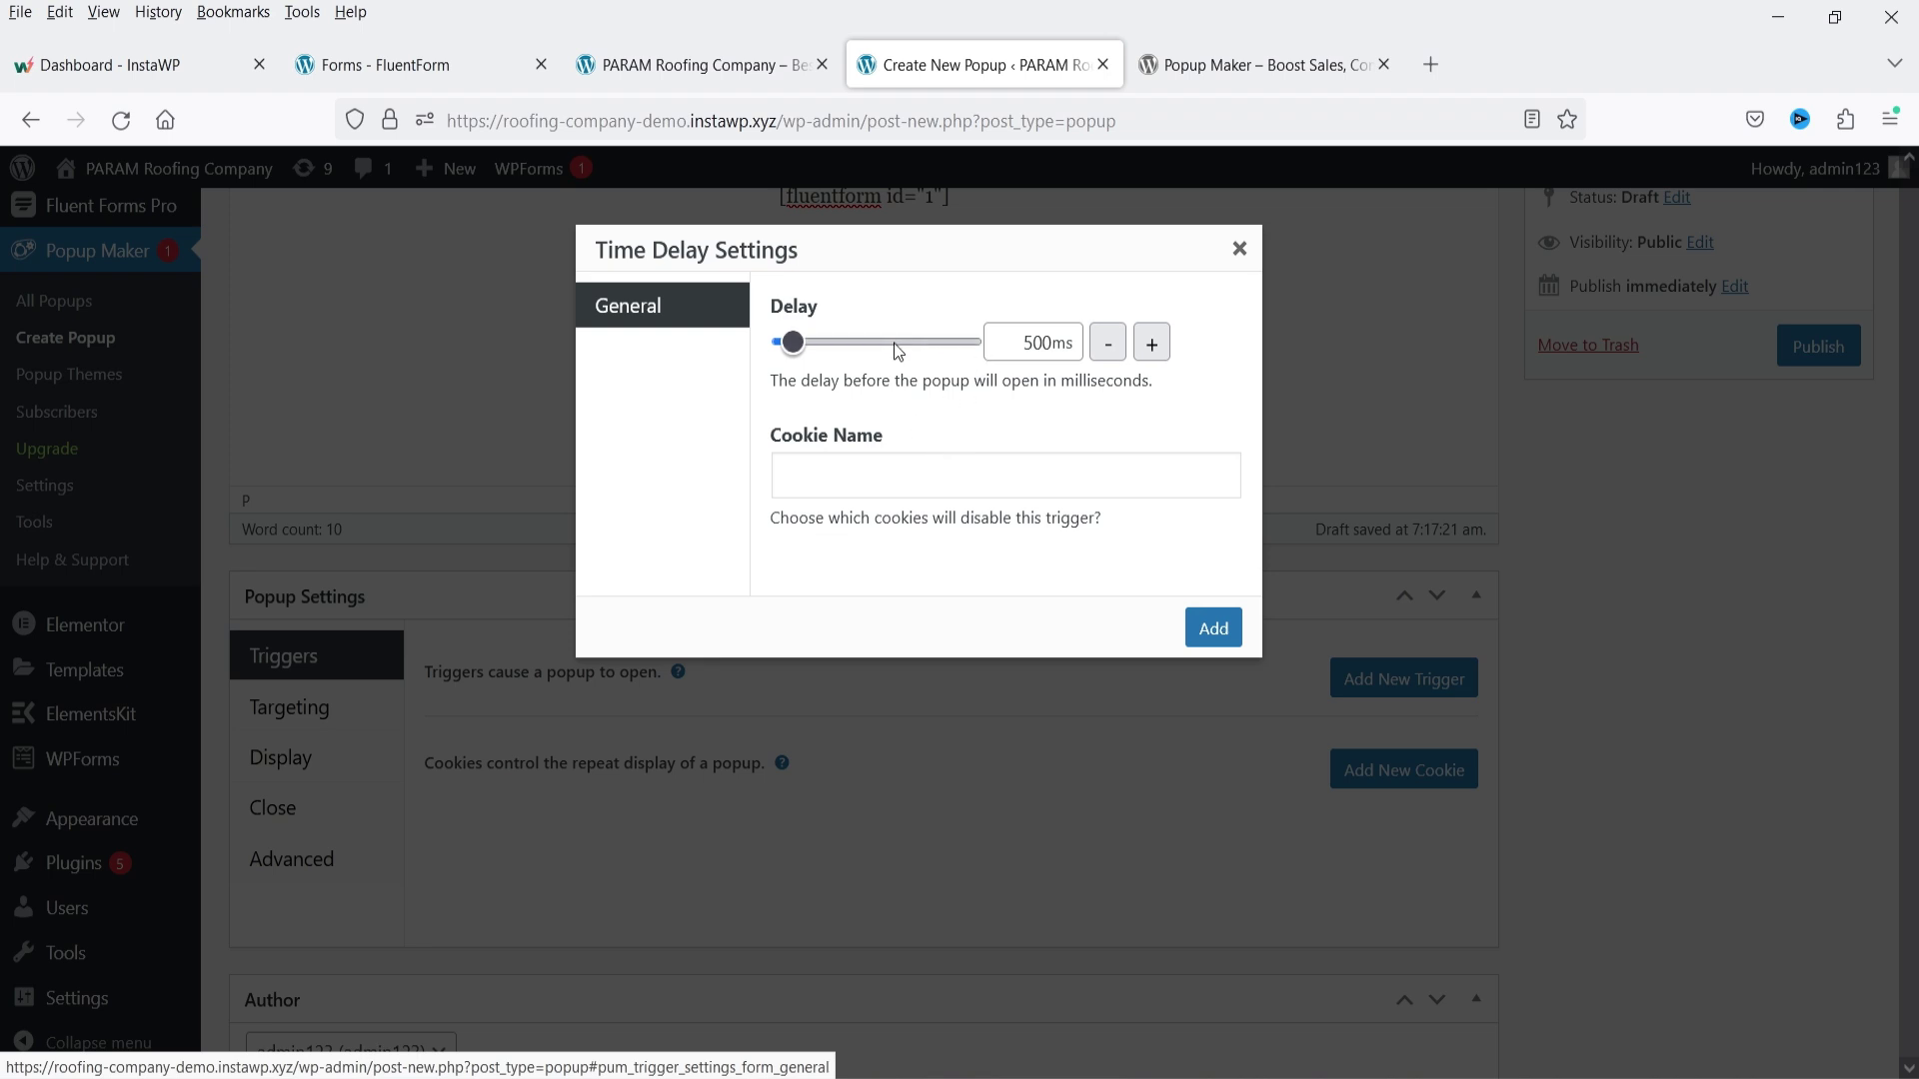
click(1029, 343)
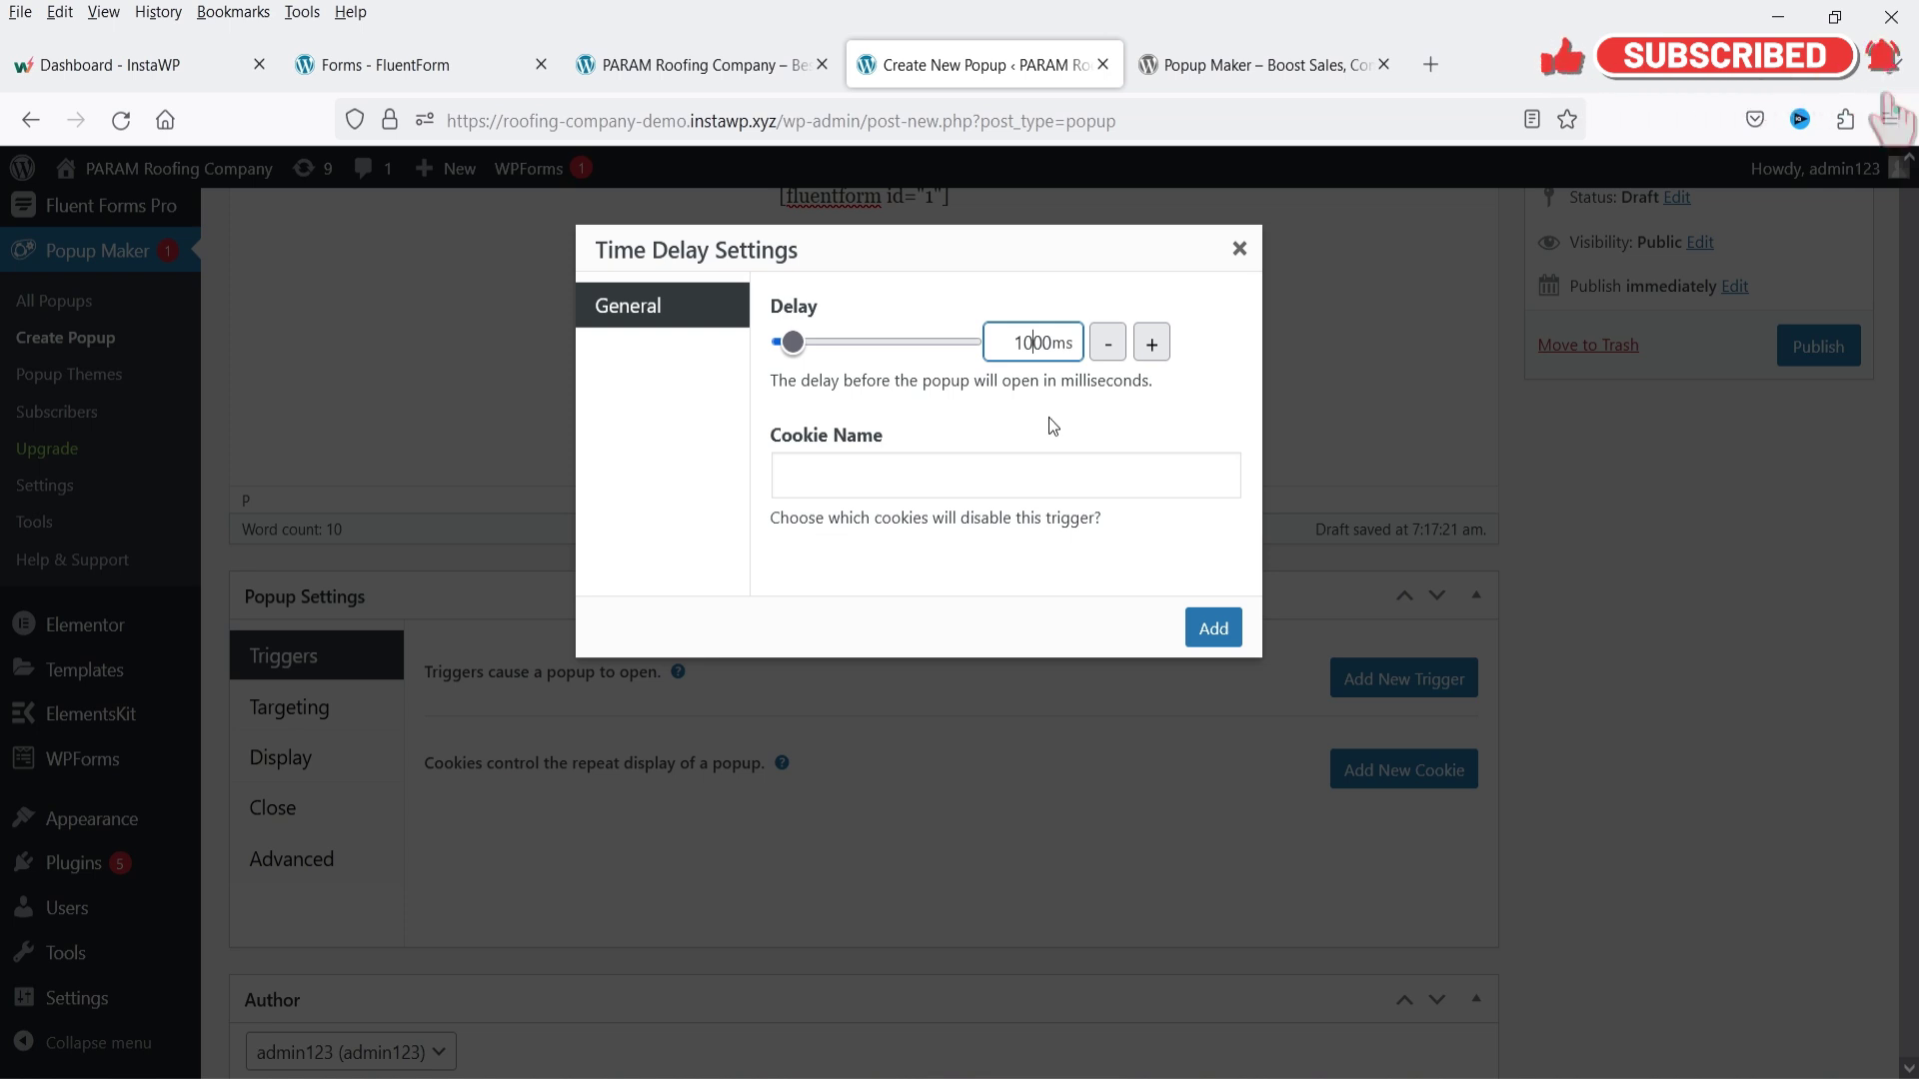
click(1227, 619)
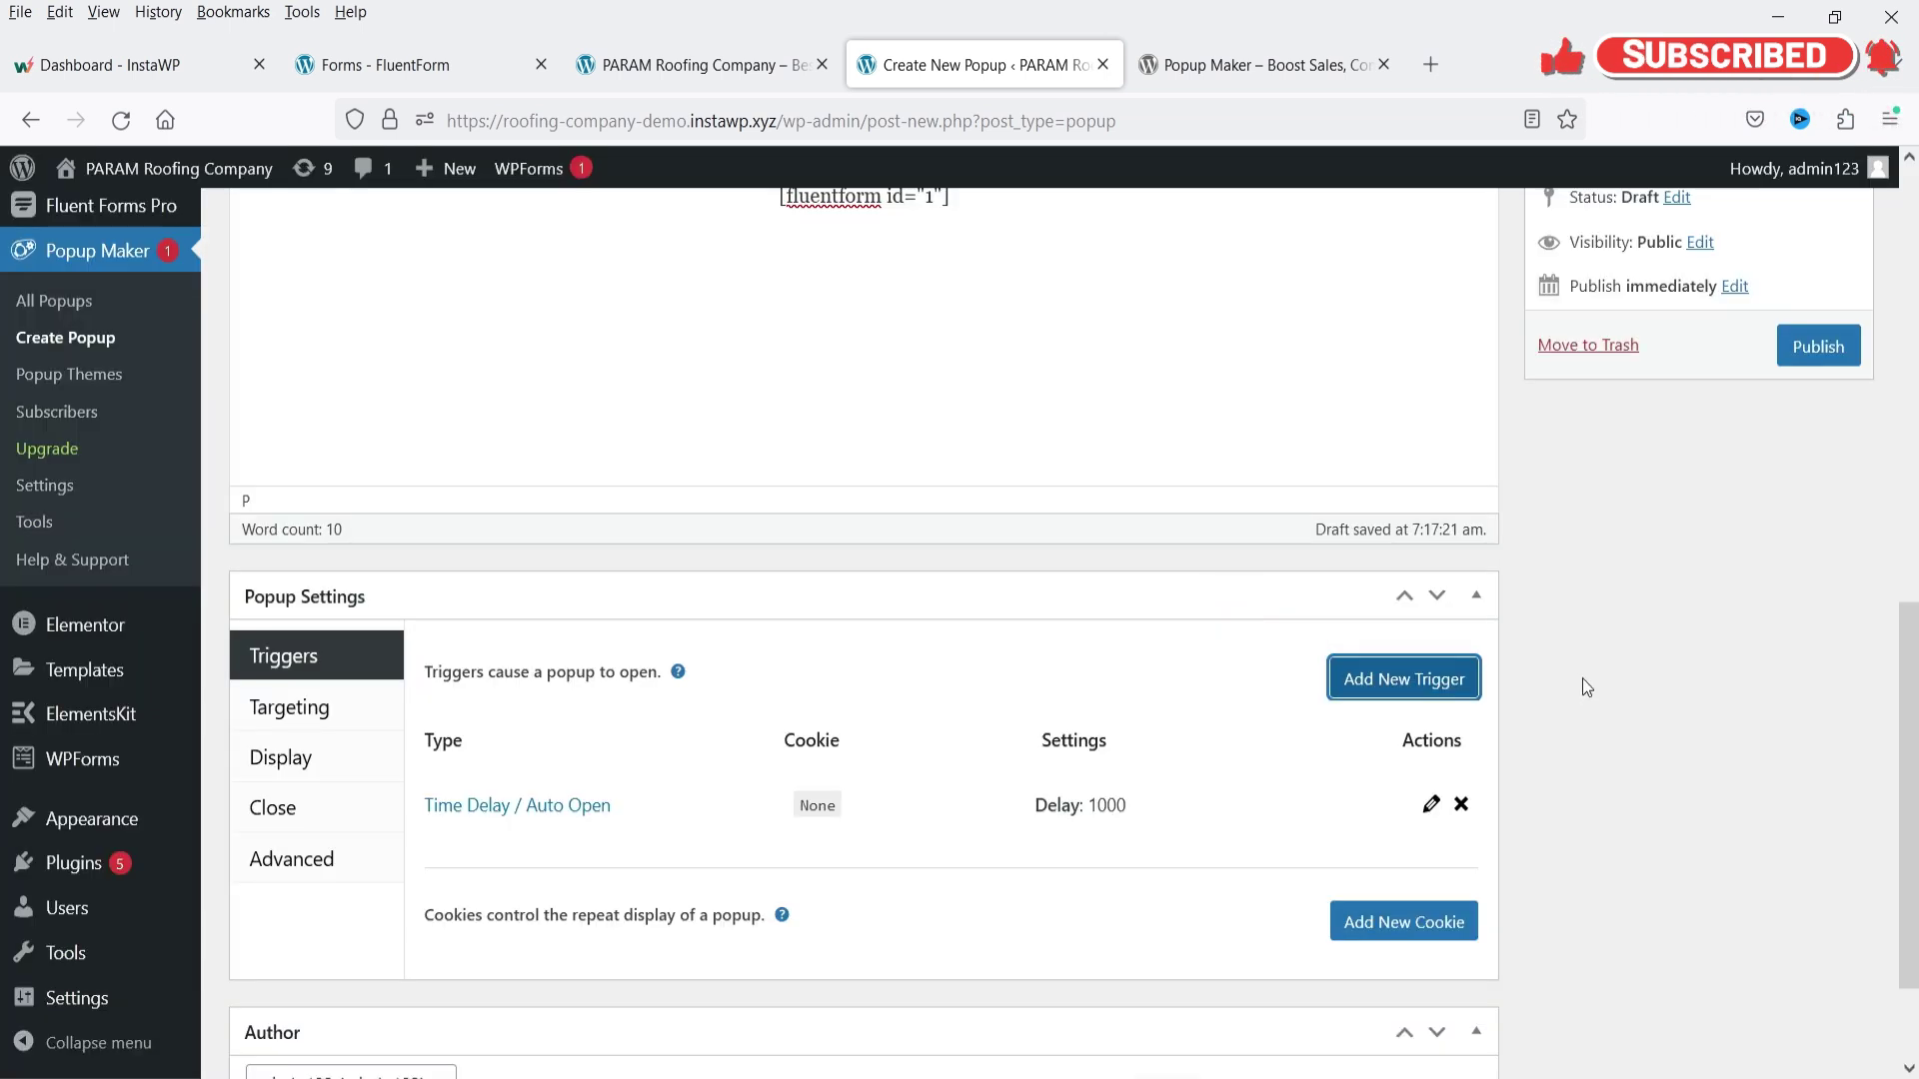
- Target the popup to the All Pages condition and disable it on mobile devices
scroll(1580, 689, down, 2)
click(318, 588)
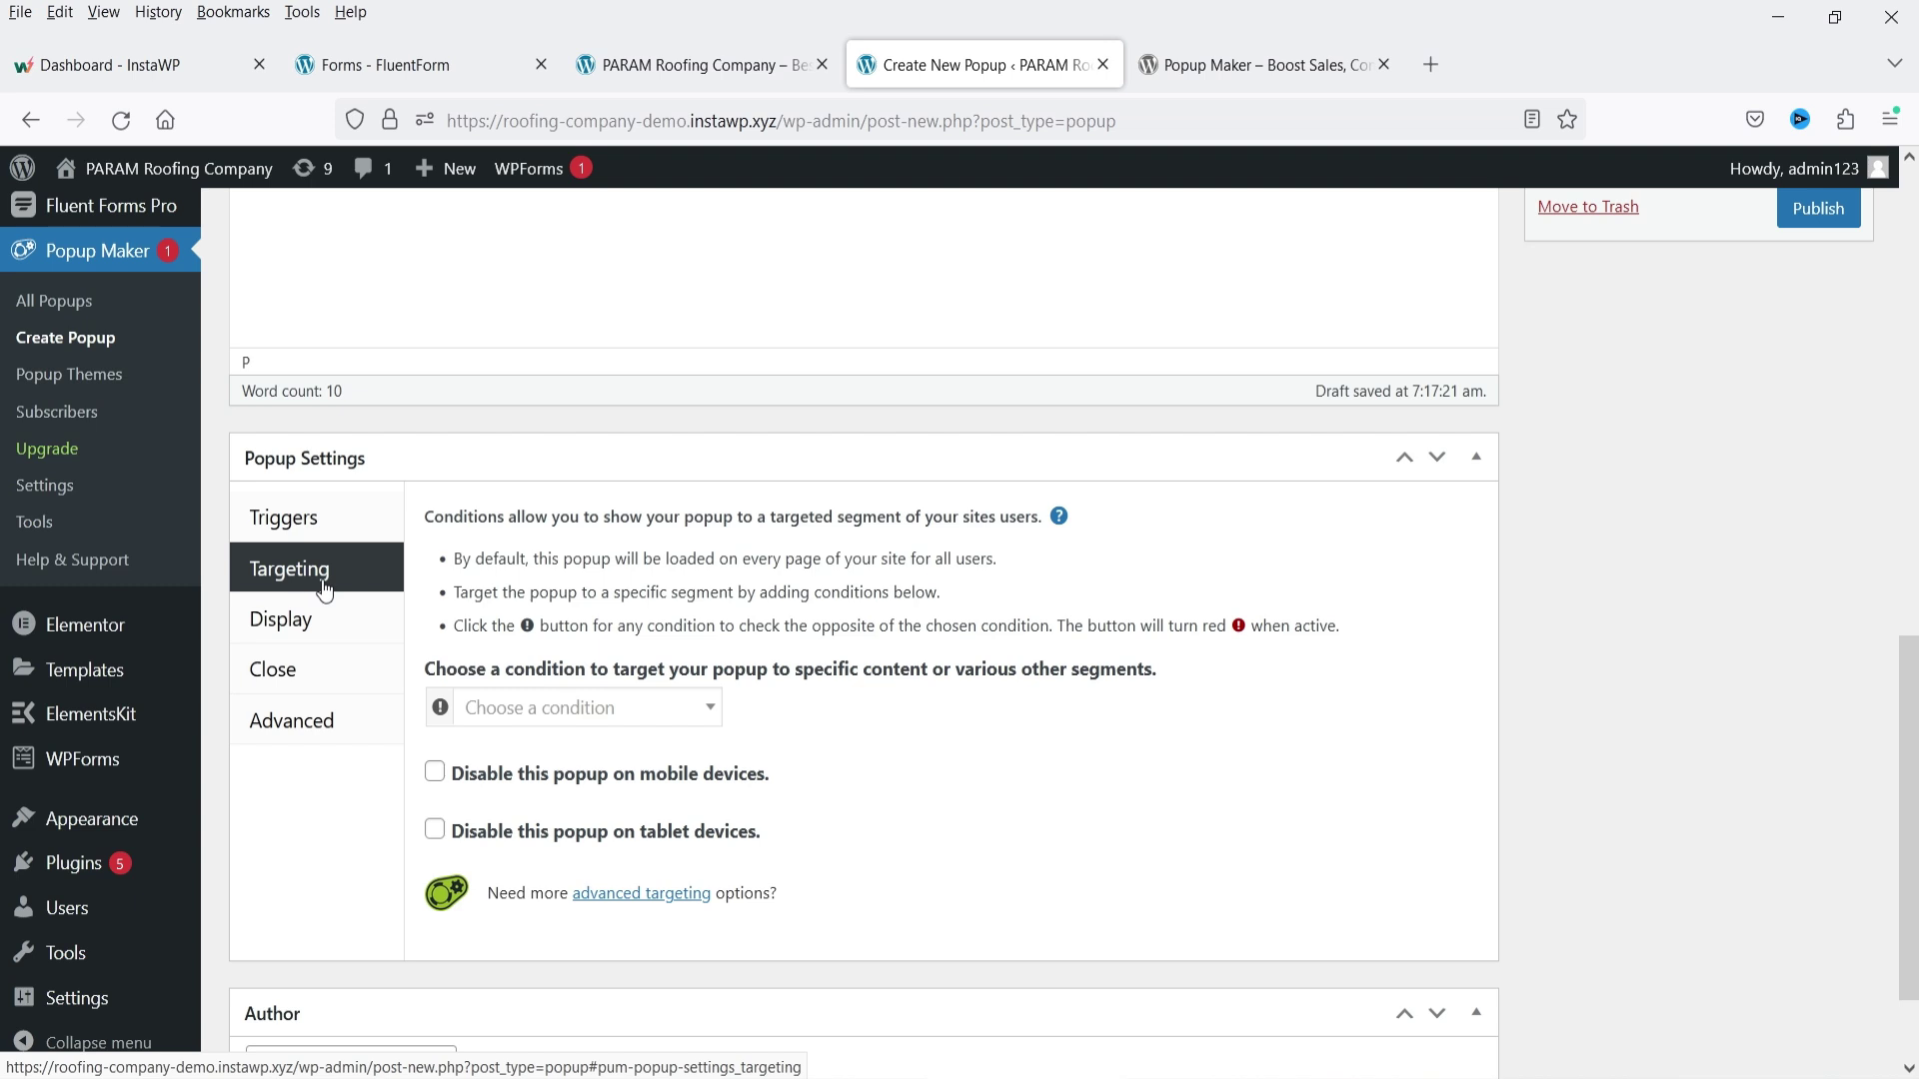
scroll(1016, 630, down, 2)
click(709, 574)
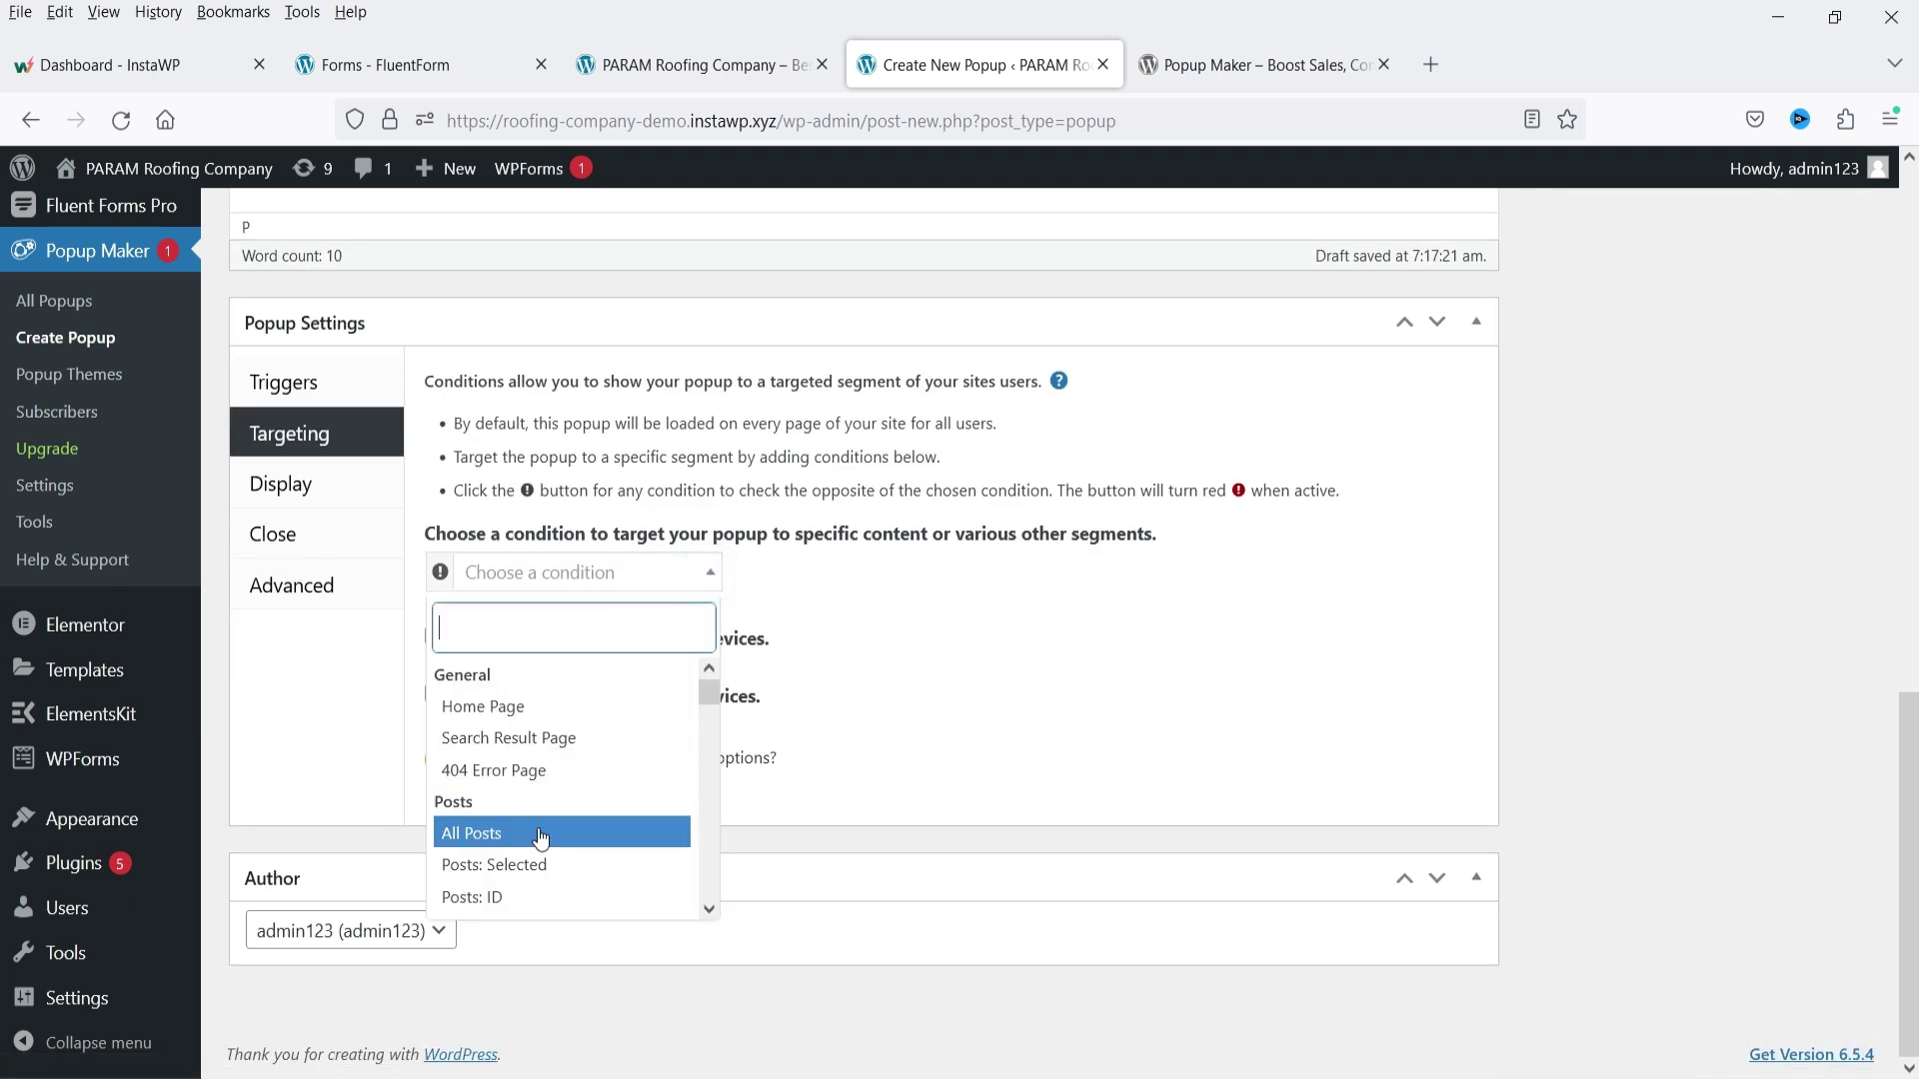
mouse_move(707, 690)
mouse_down()
mouse_move(698, 838)
mouse_move(700, 699)
mouse_move(706, 727)
mouse_up()
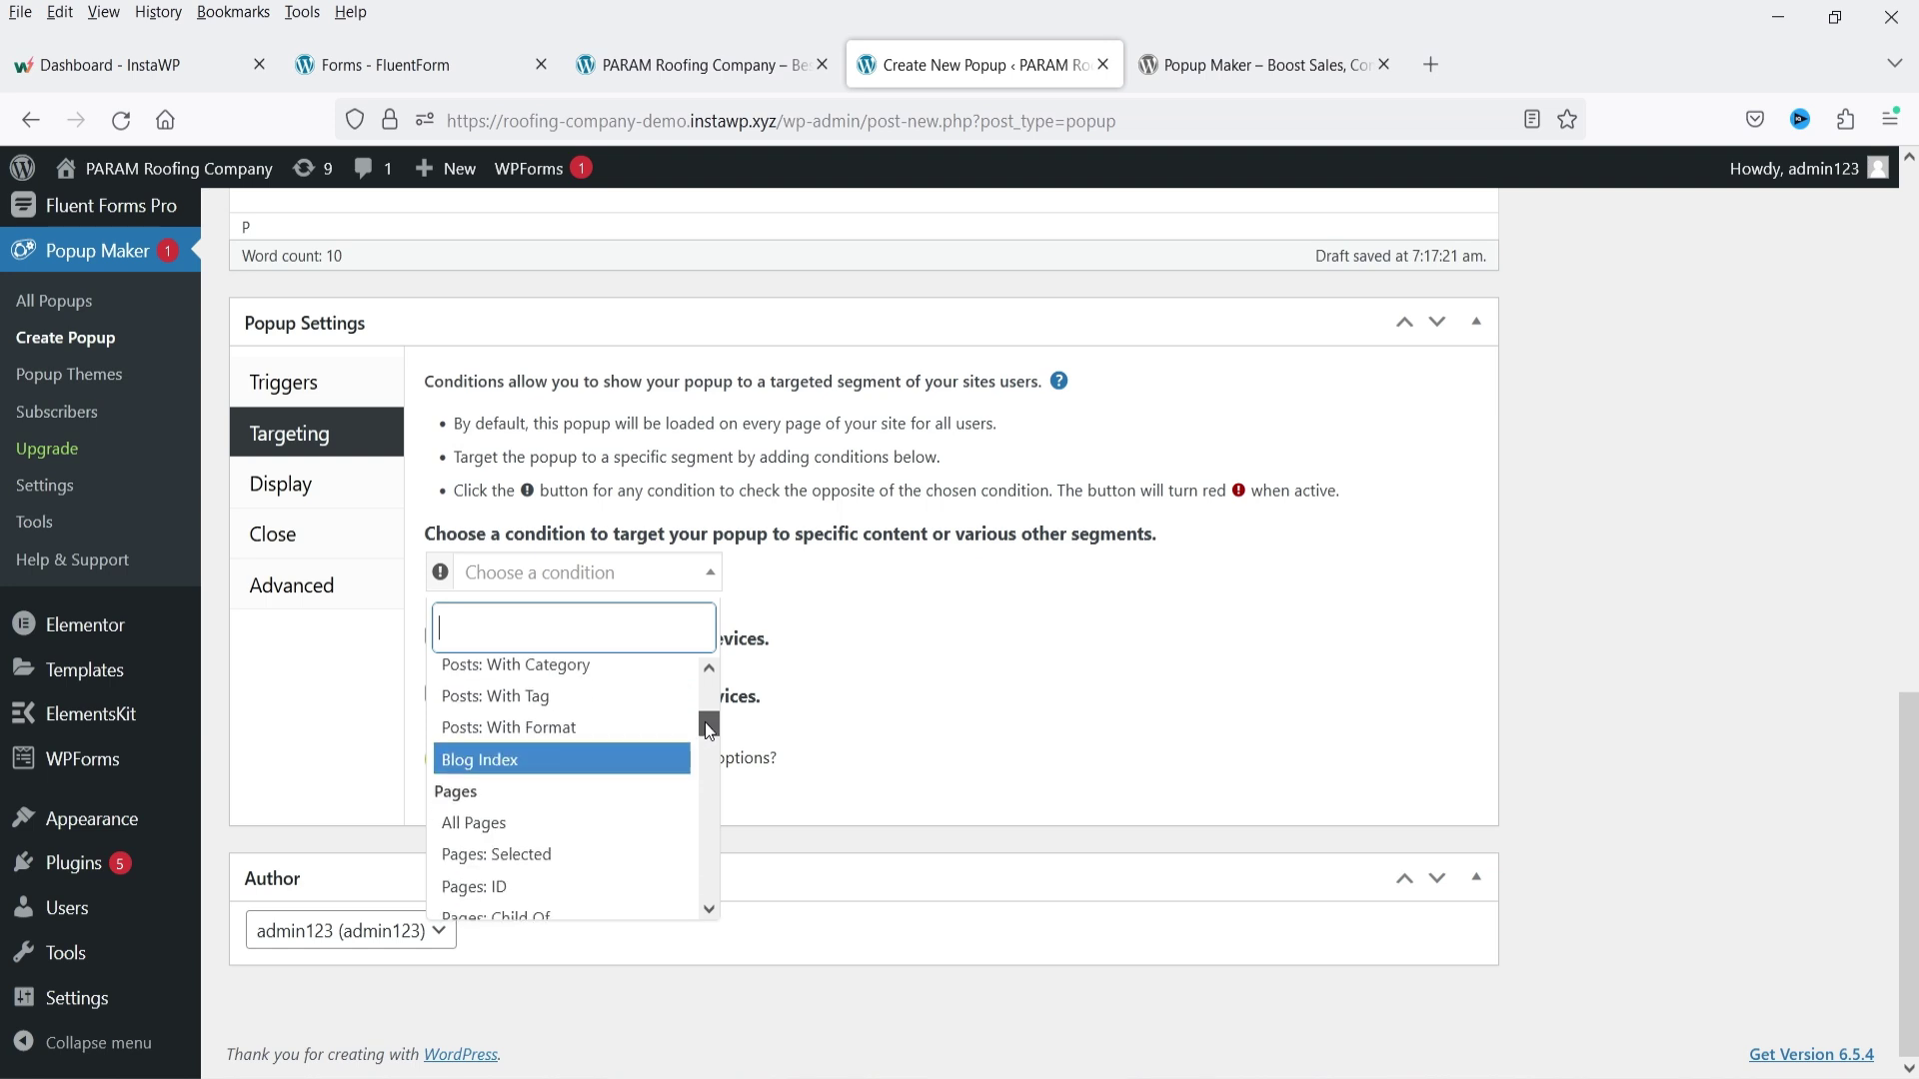
click(570, 823)
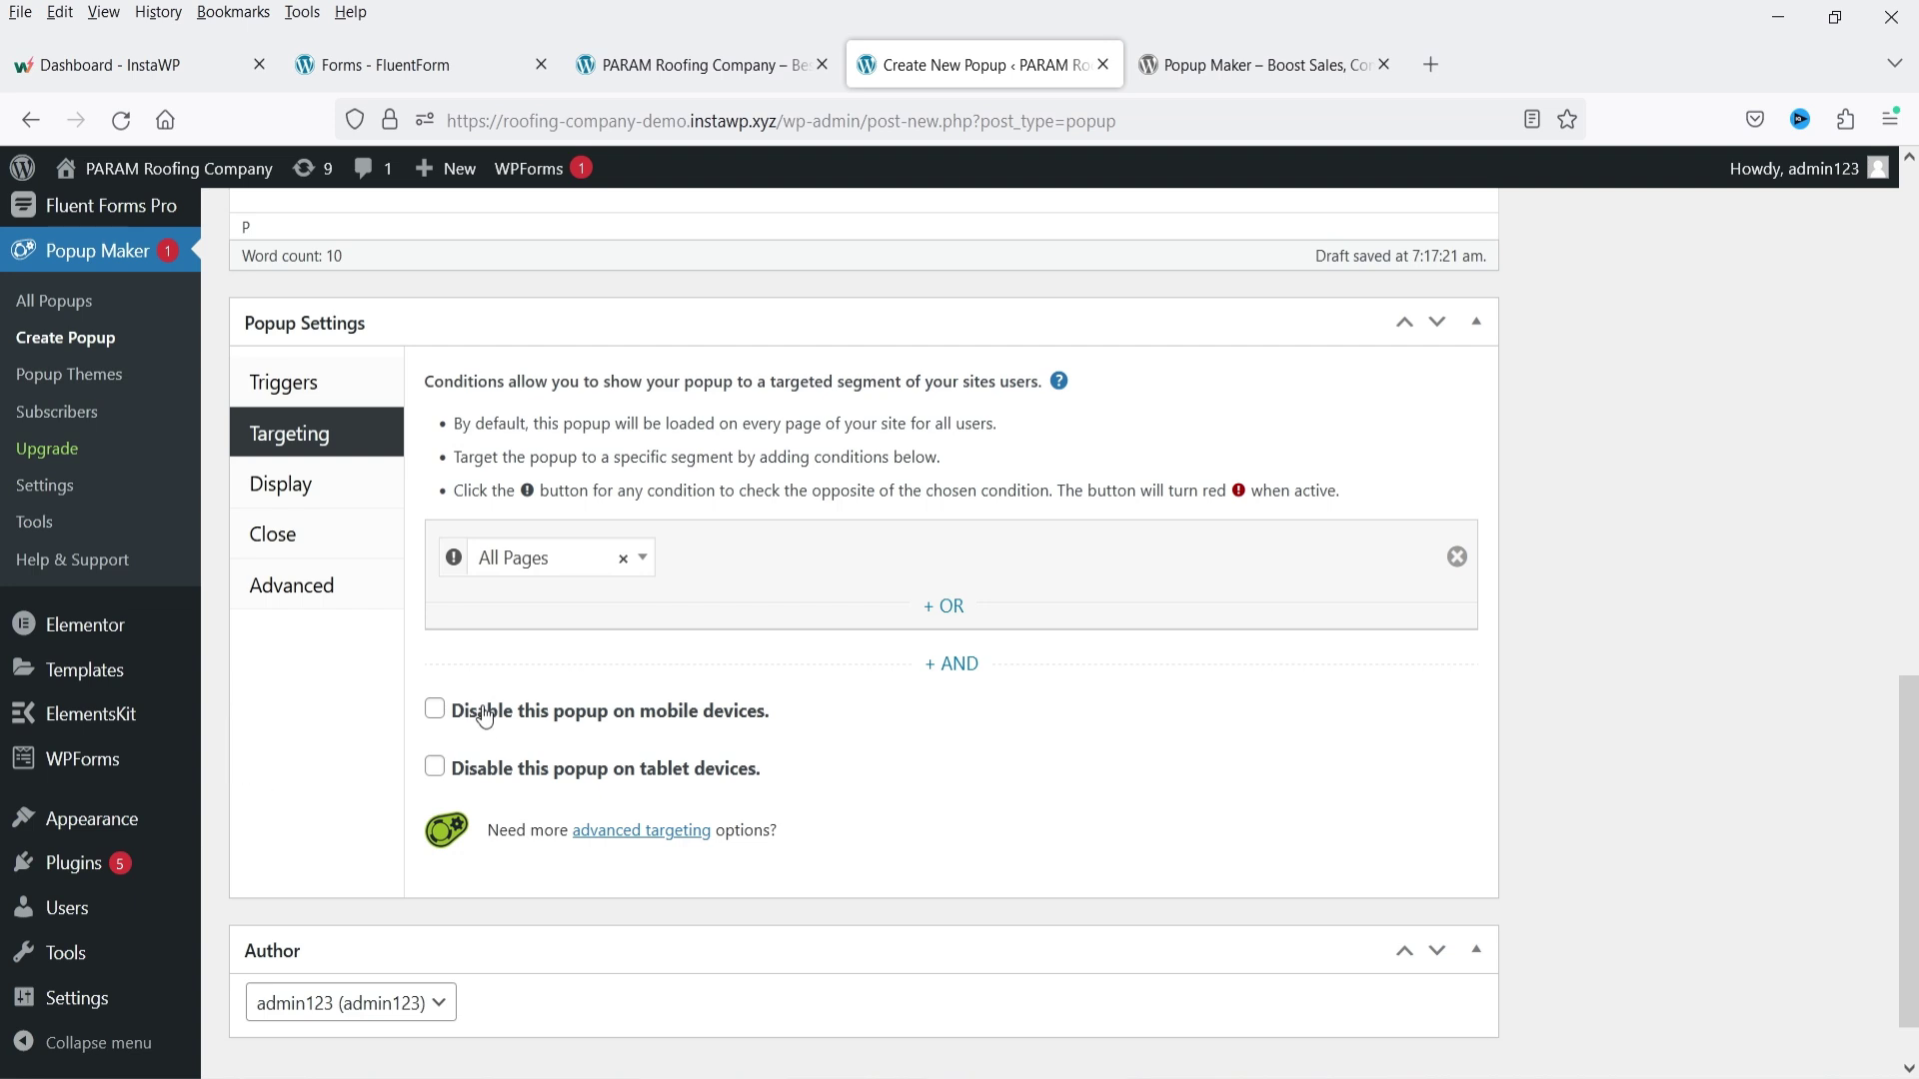
click(436, 711)
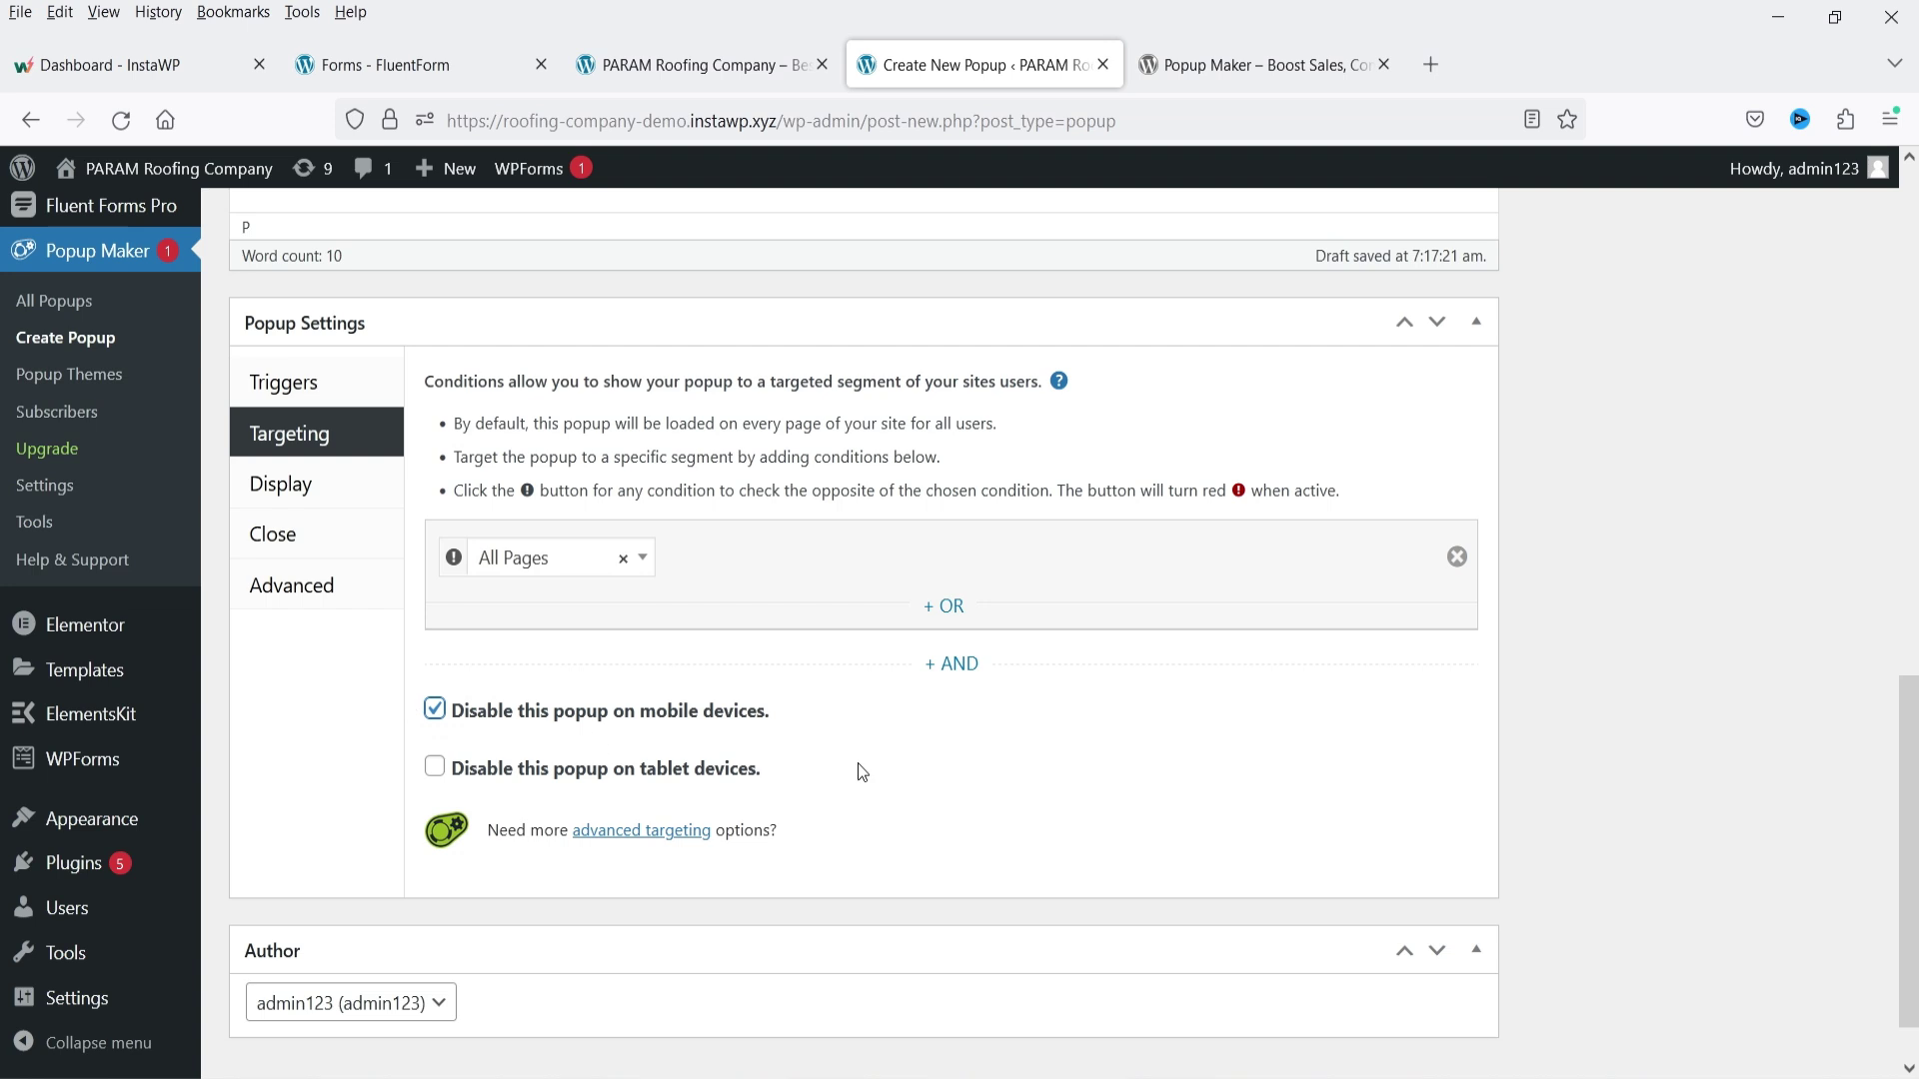
- Choose the Center Popup display preset and set the popup theme to Enterprise Blue
click(340, 495)
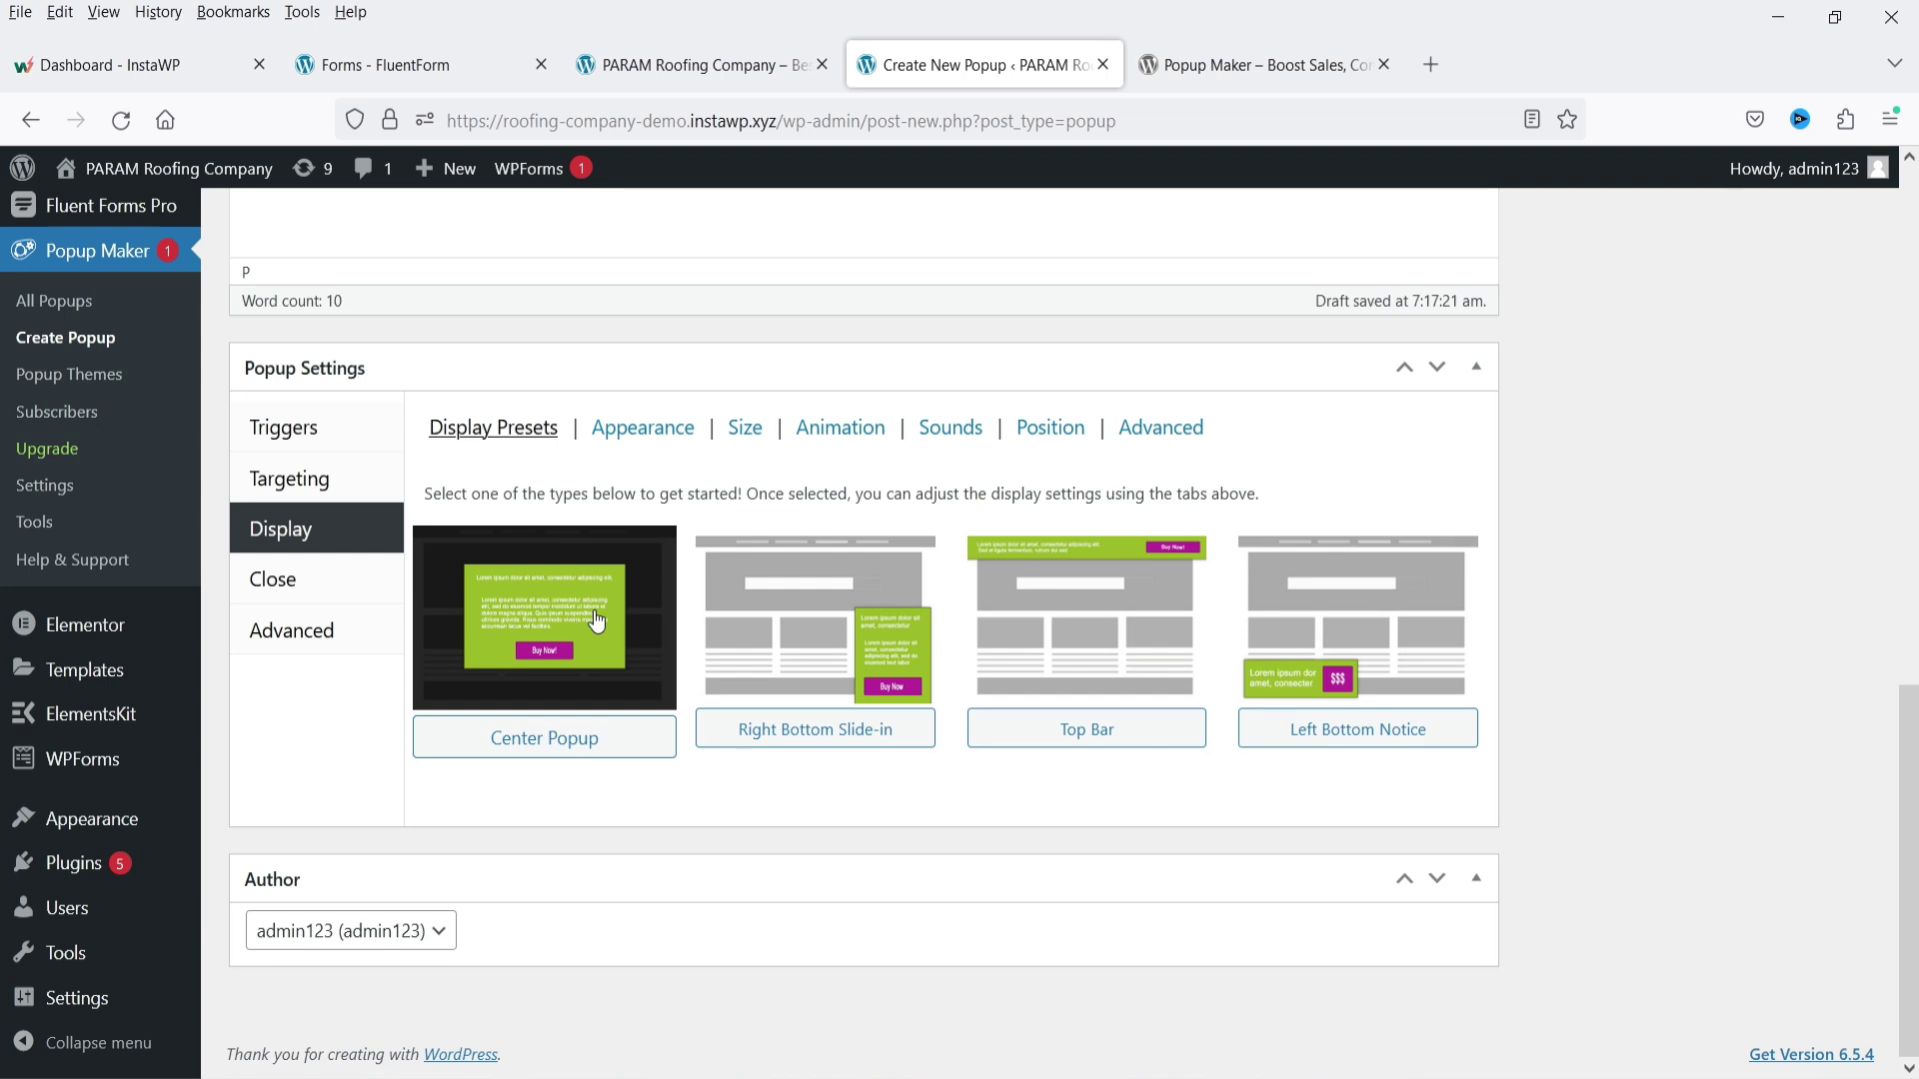
click(525, 597)
scroll(750, 620, down, 3)
click(789, 370)
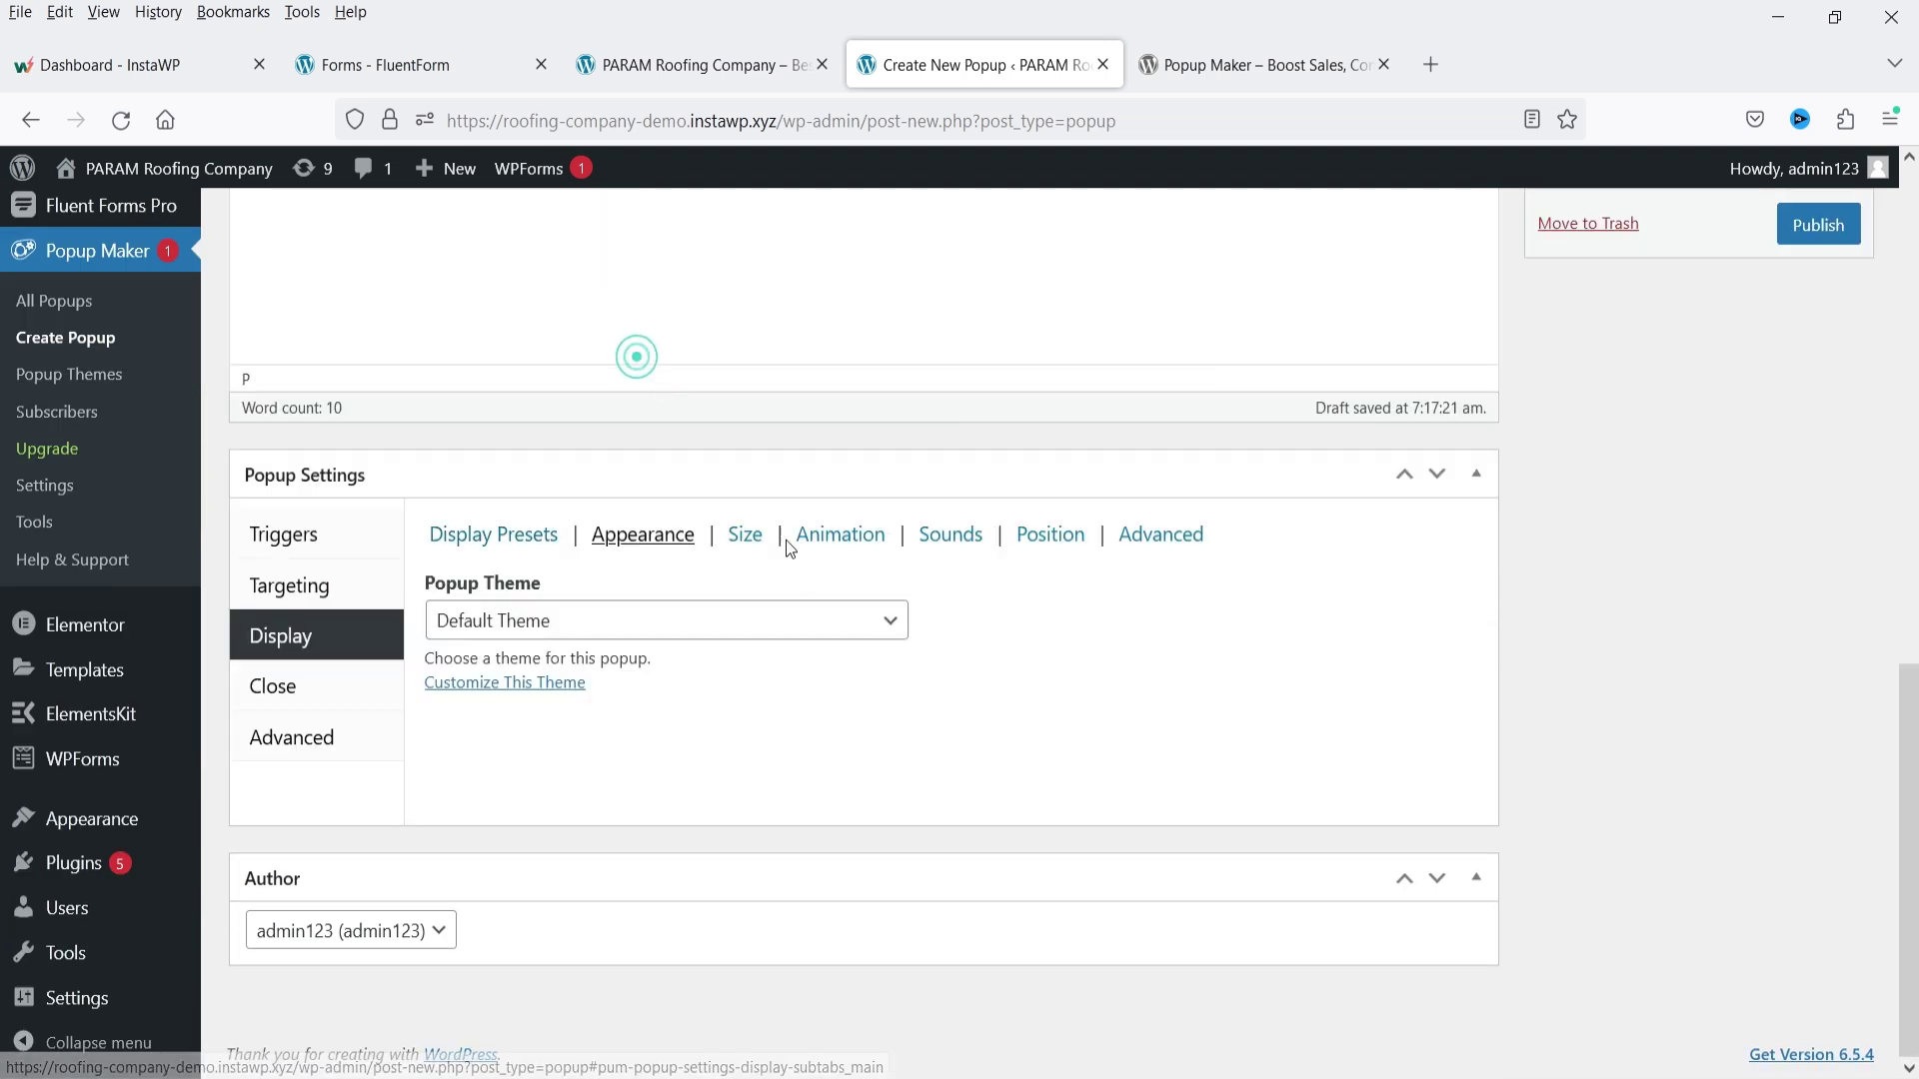
click(547, 621)
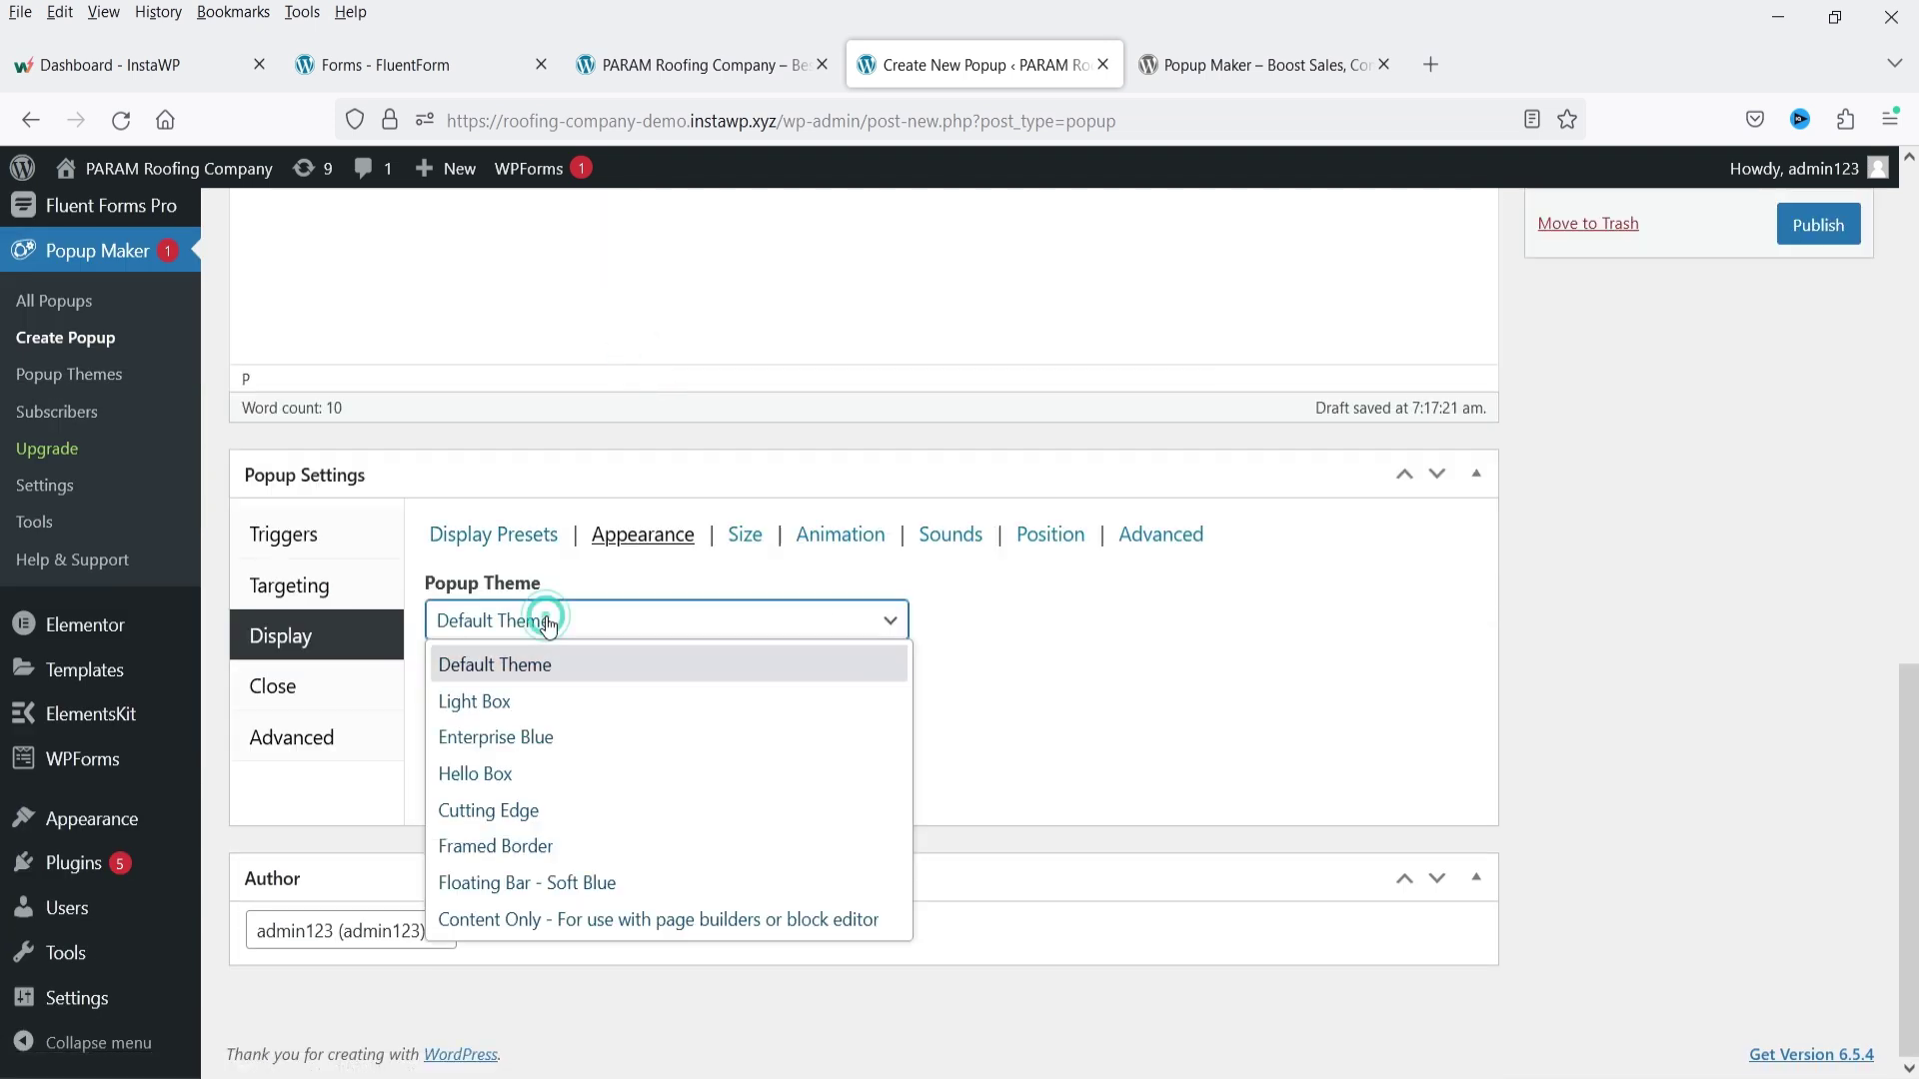
click(579, 740)
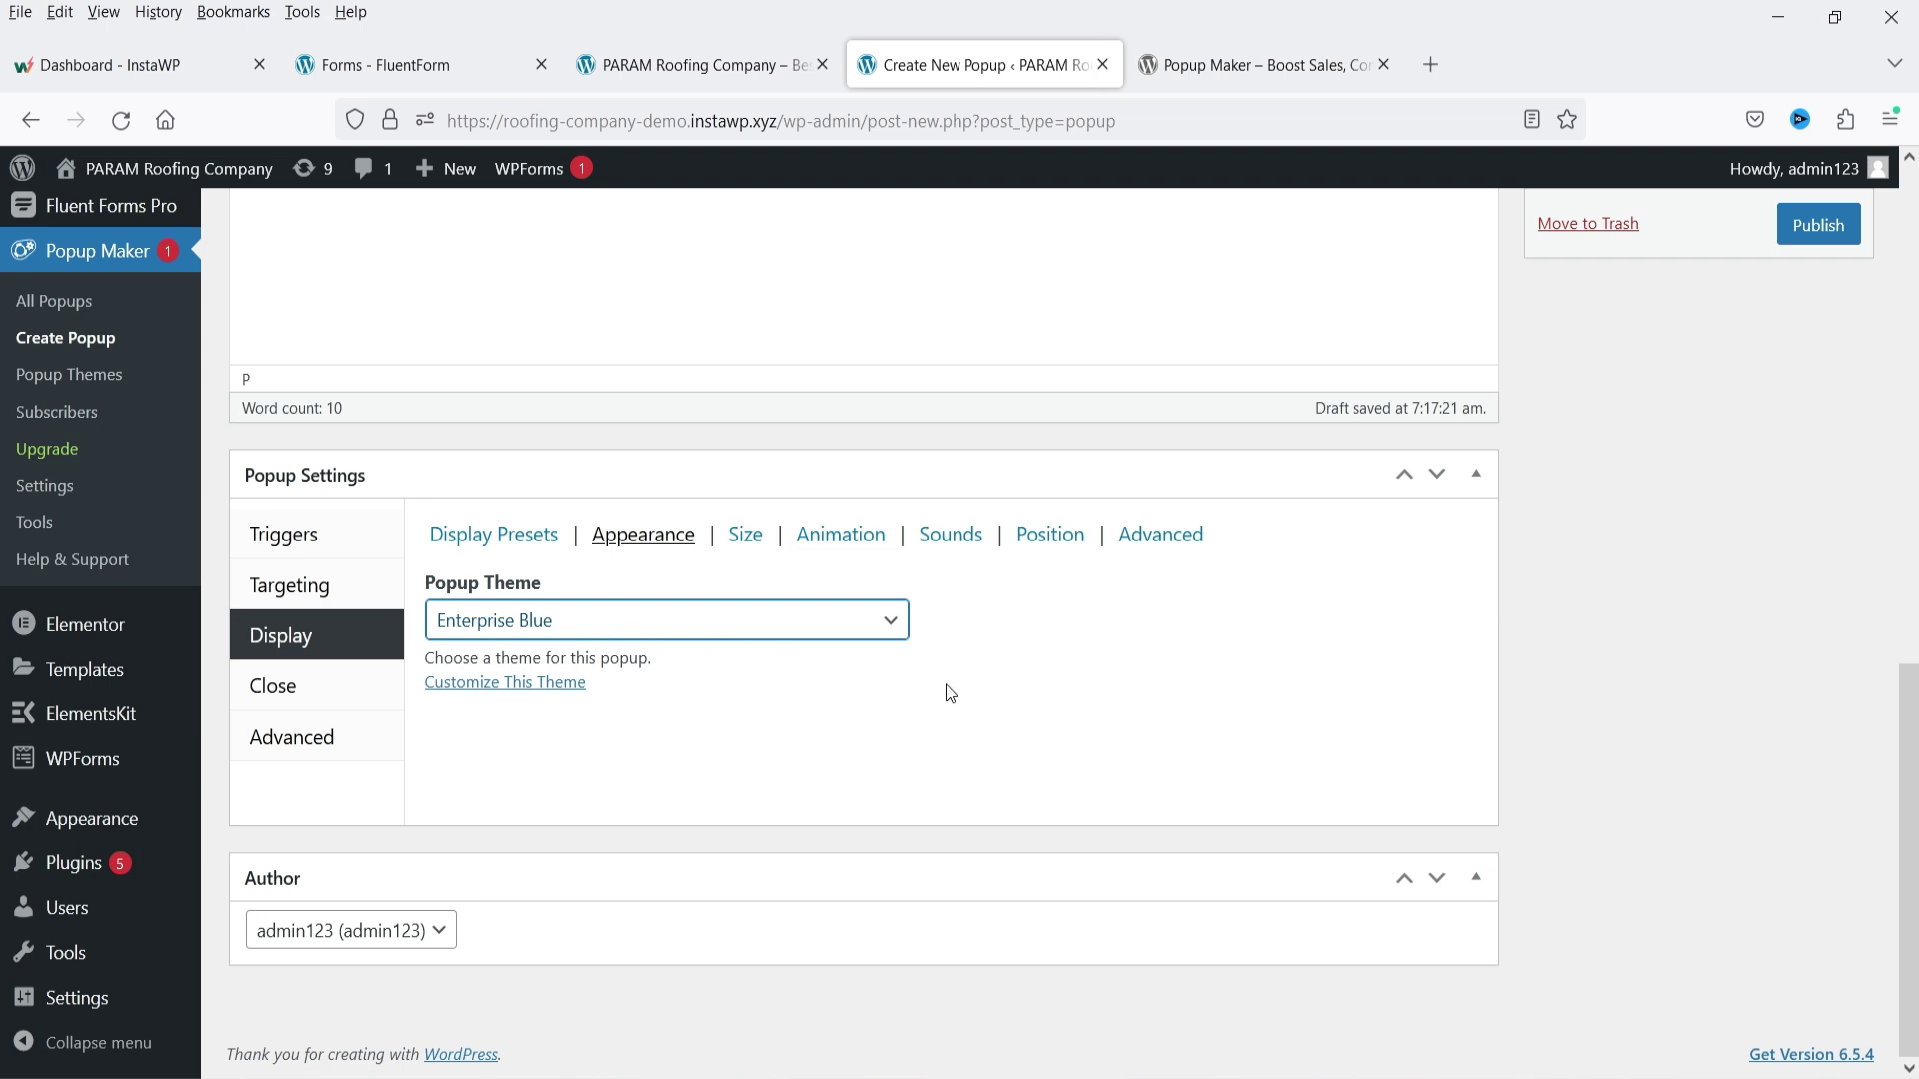
- Review the popup's available sizes and set its animation type to Fade and Slide
click(751, 540)
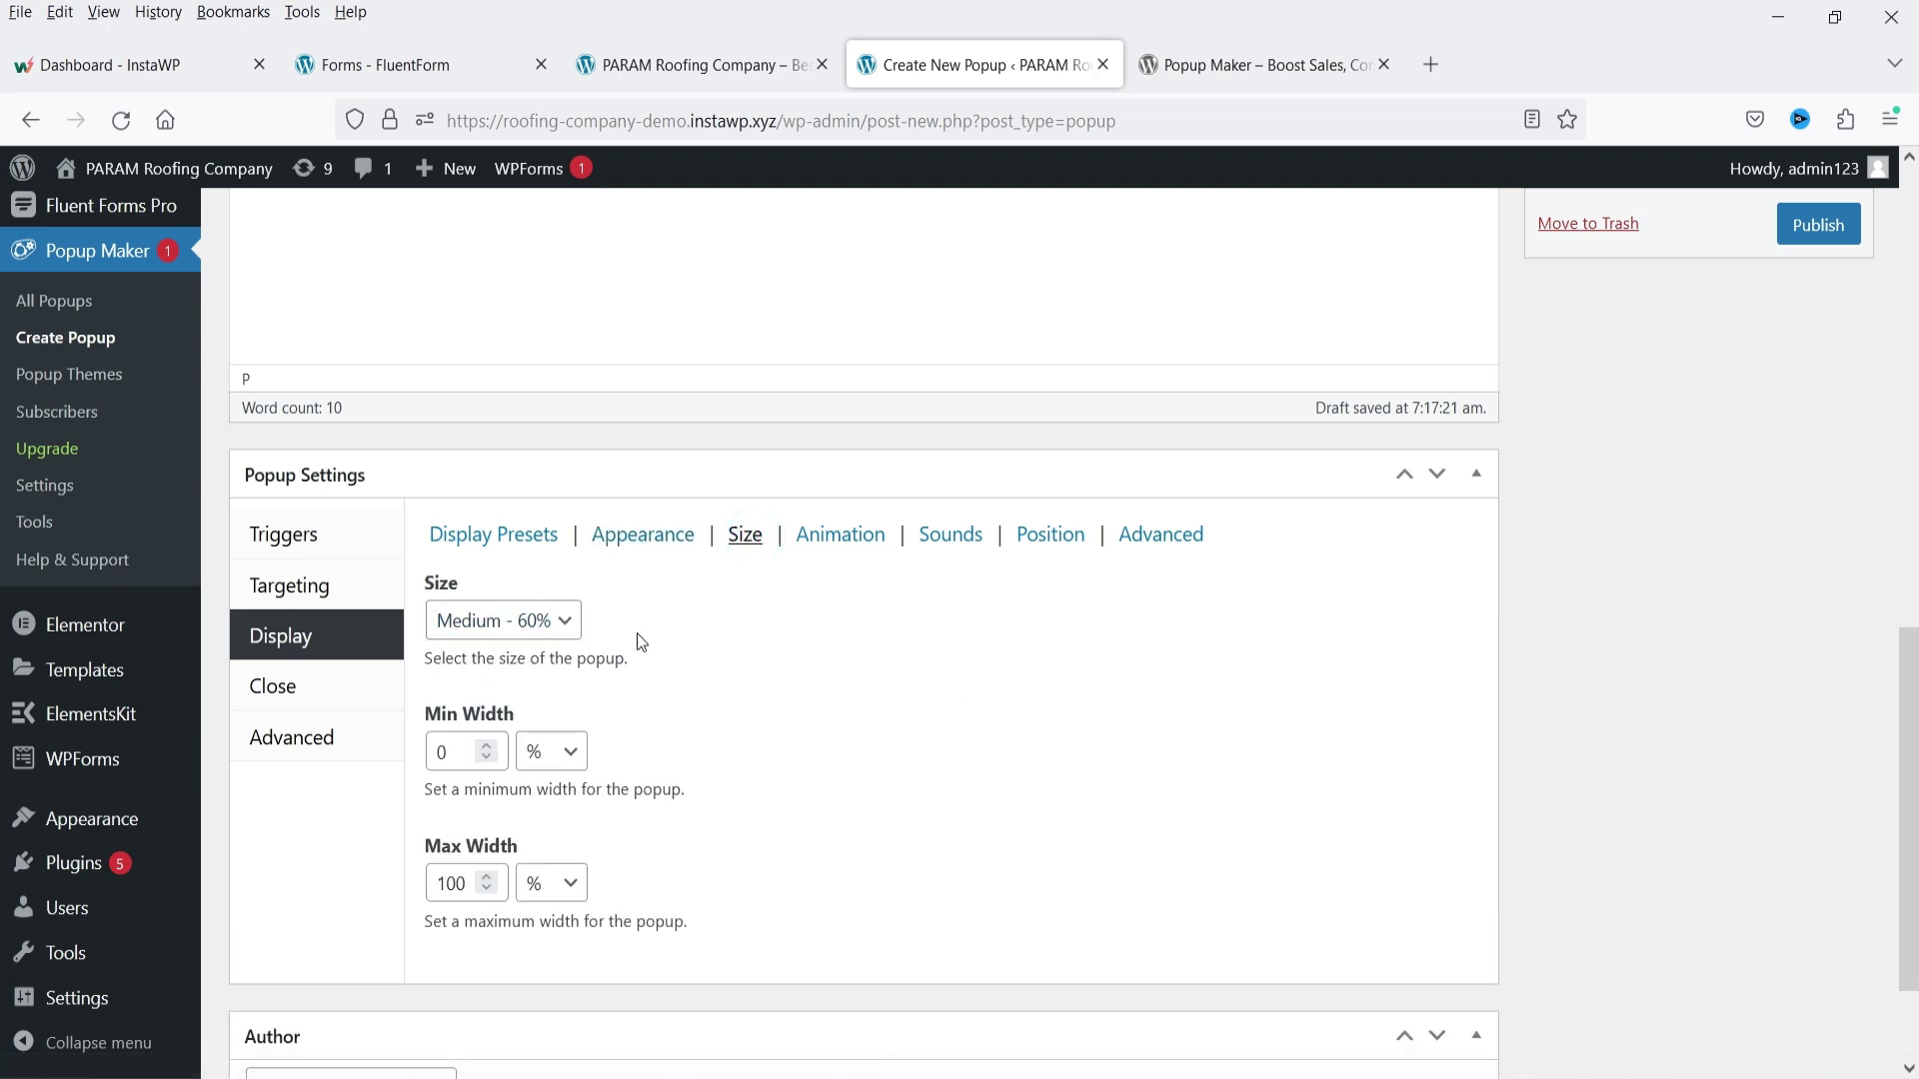
click(556, 624)
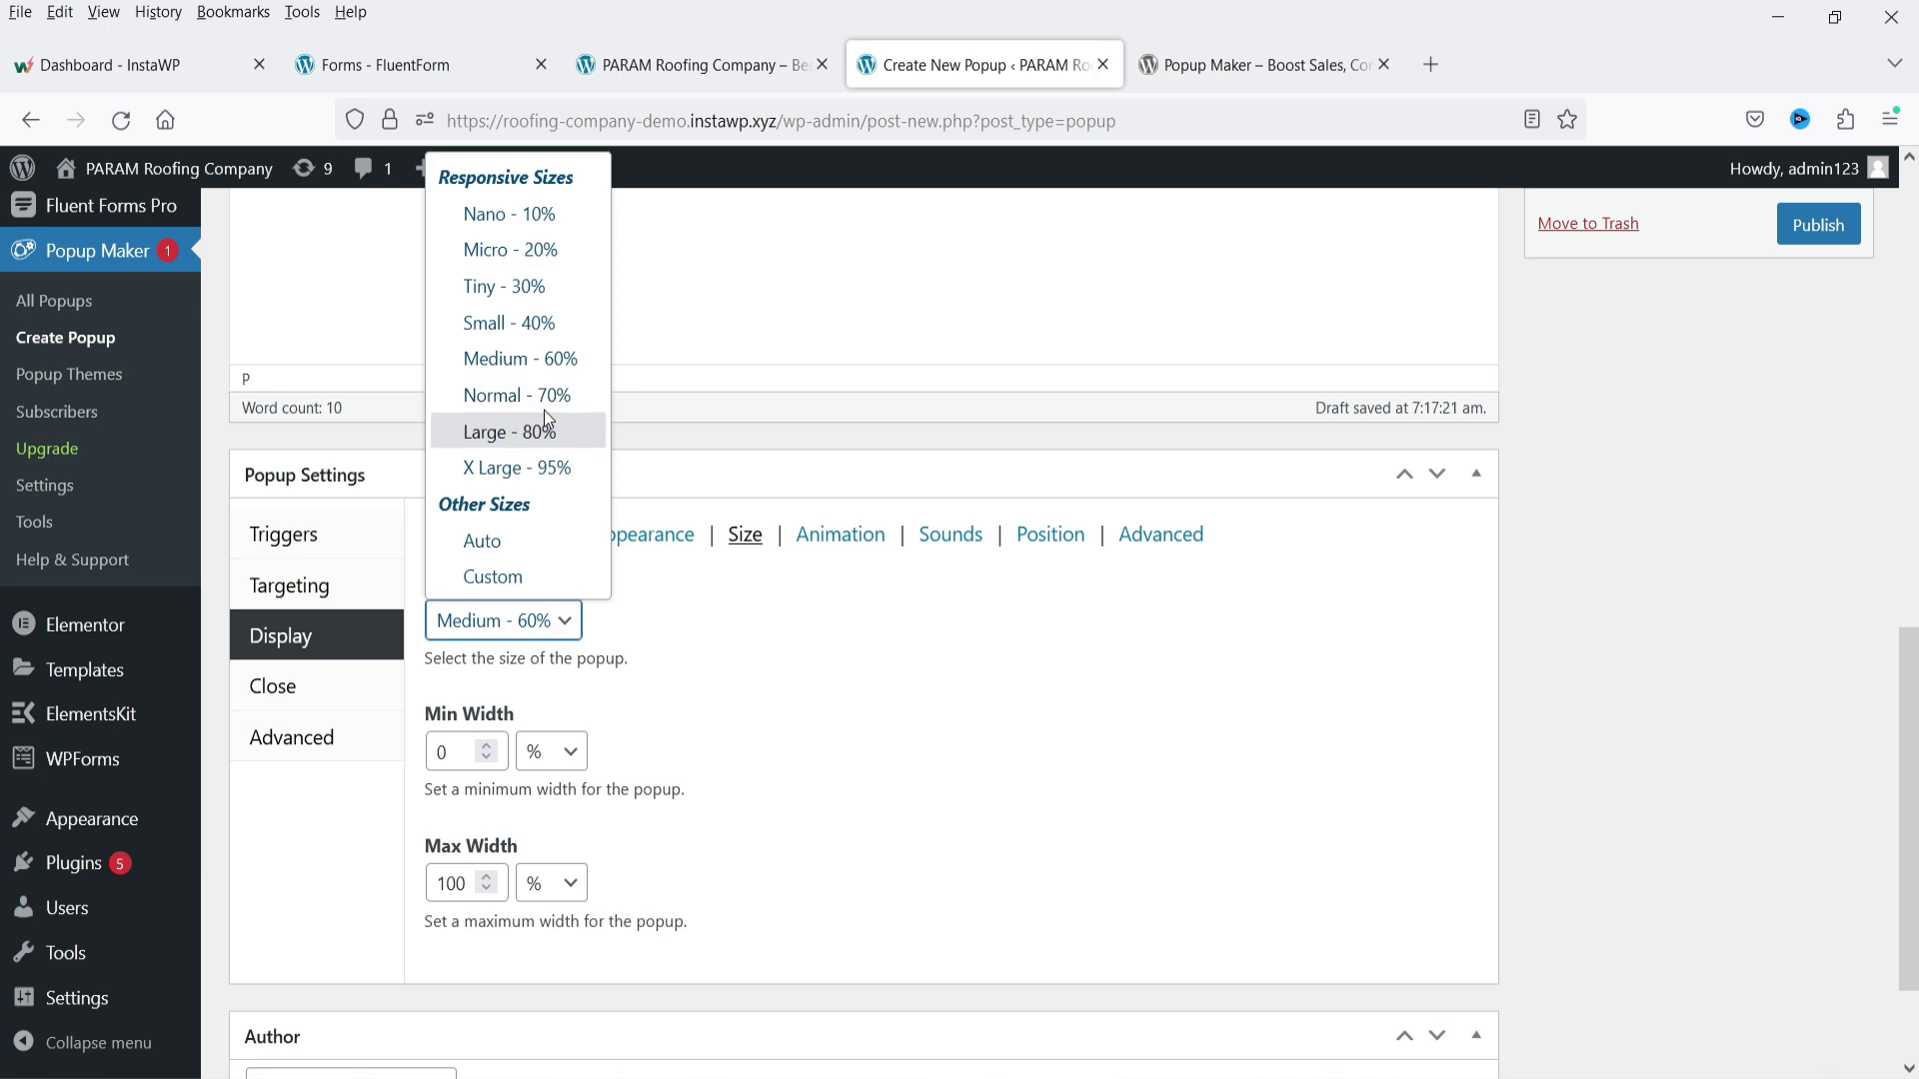
click(1022, 771)
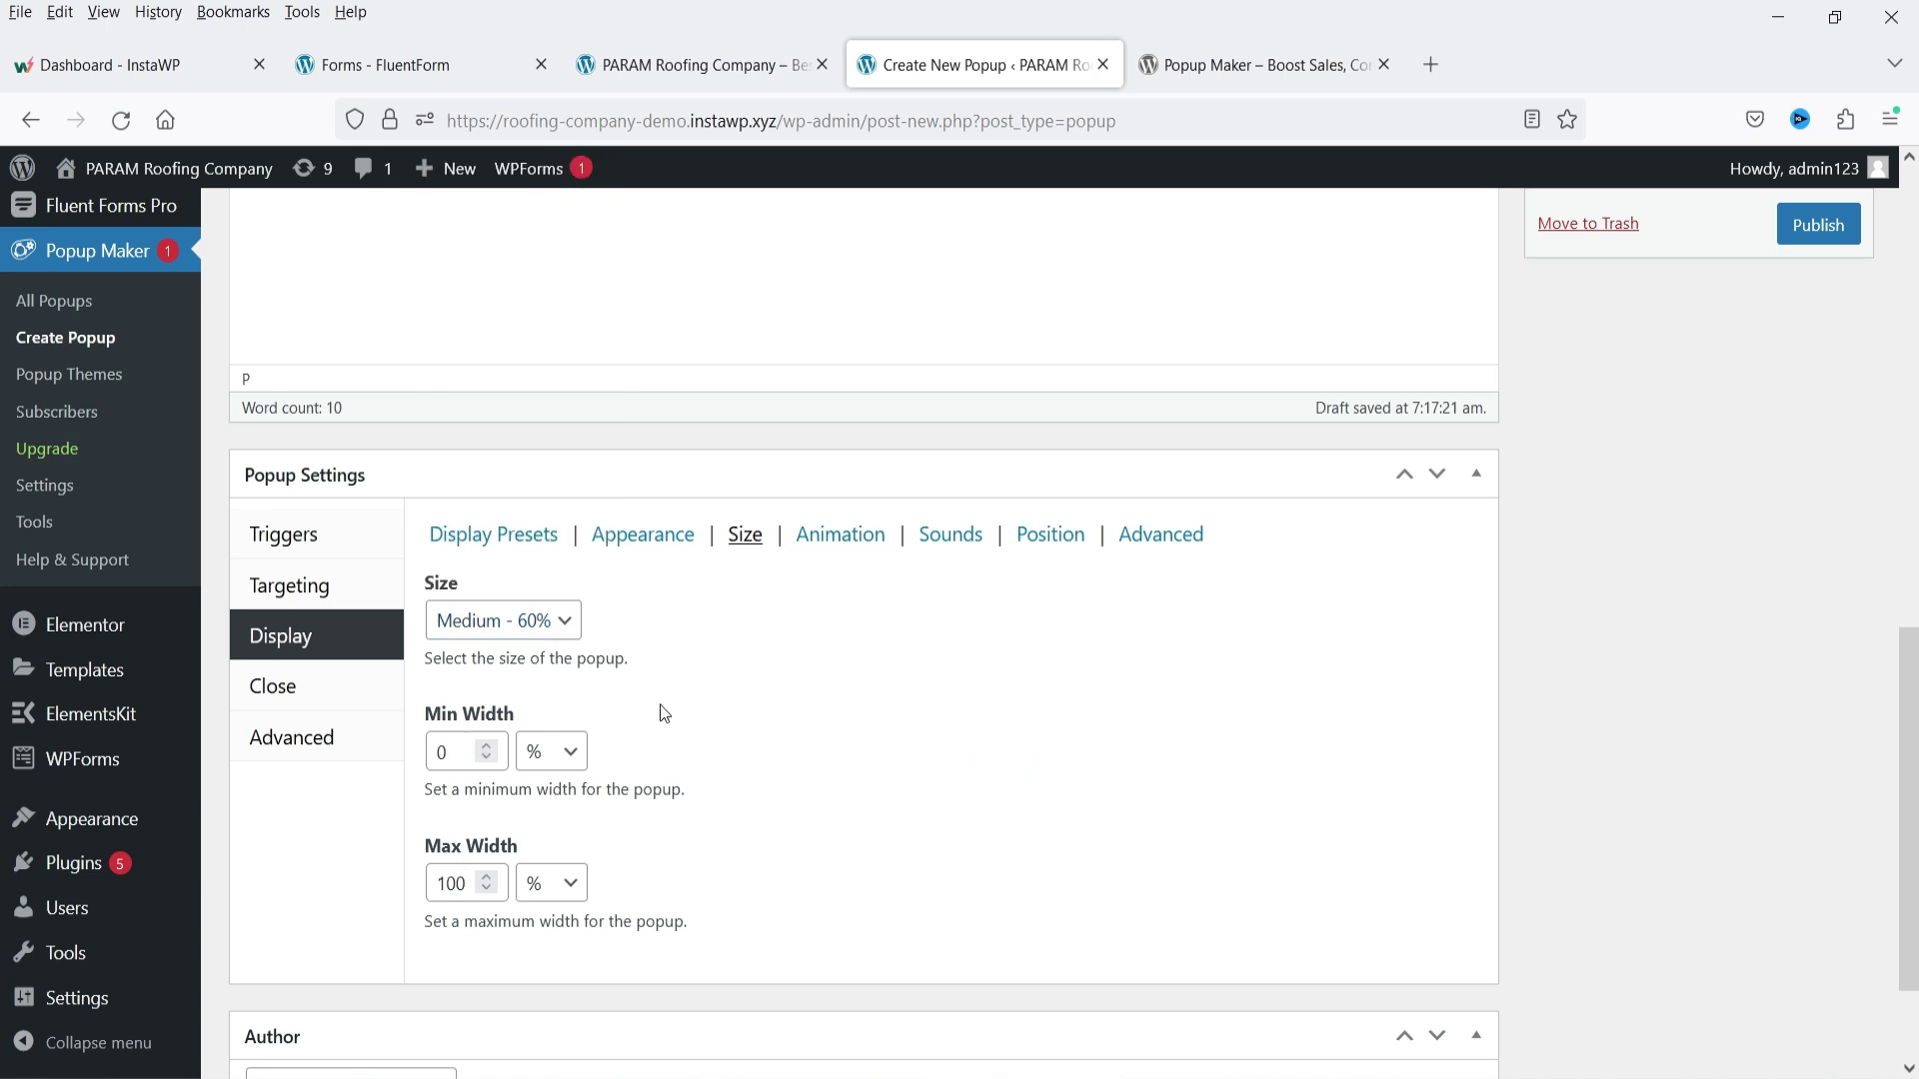
click(840, 536)
click(502, 643)
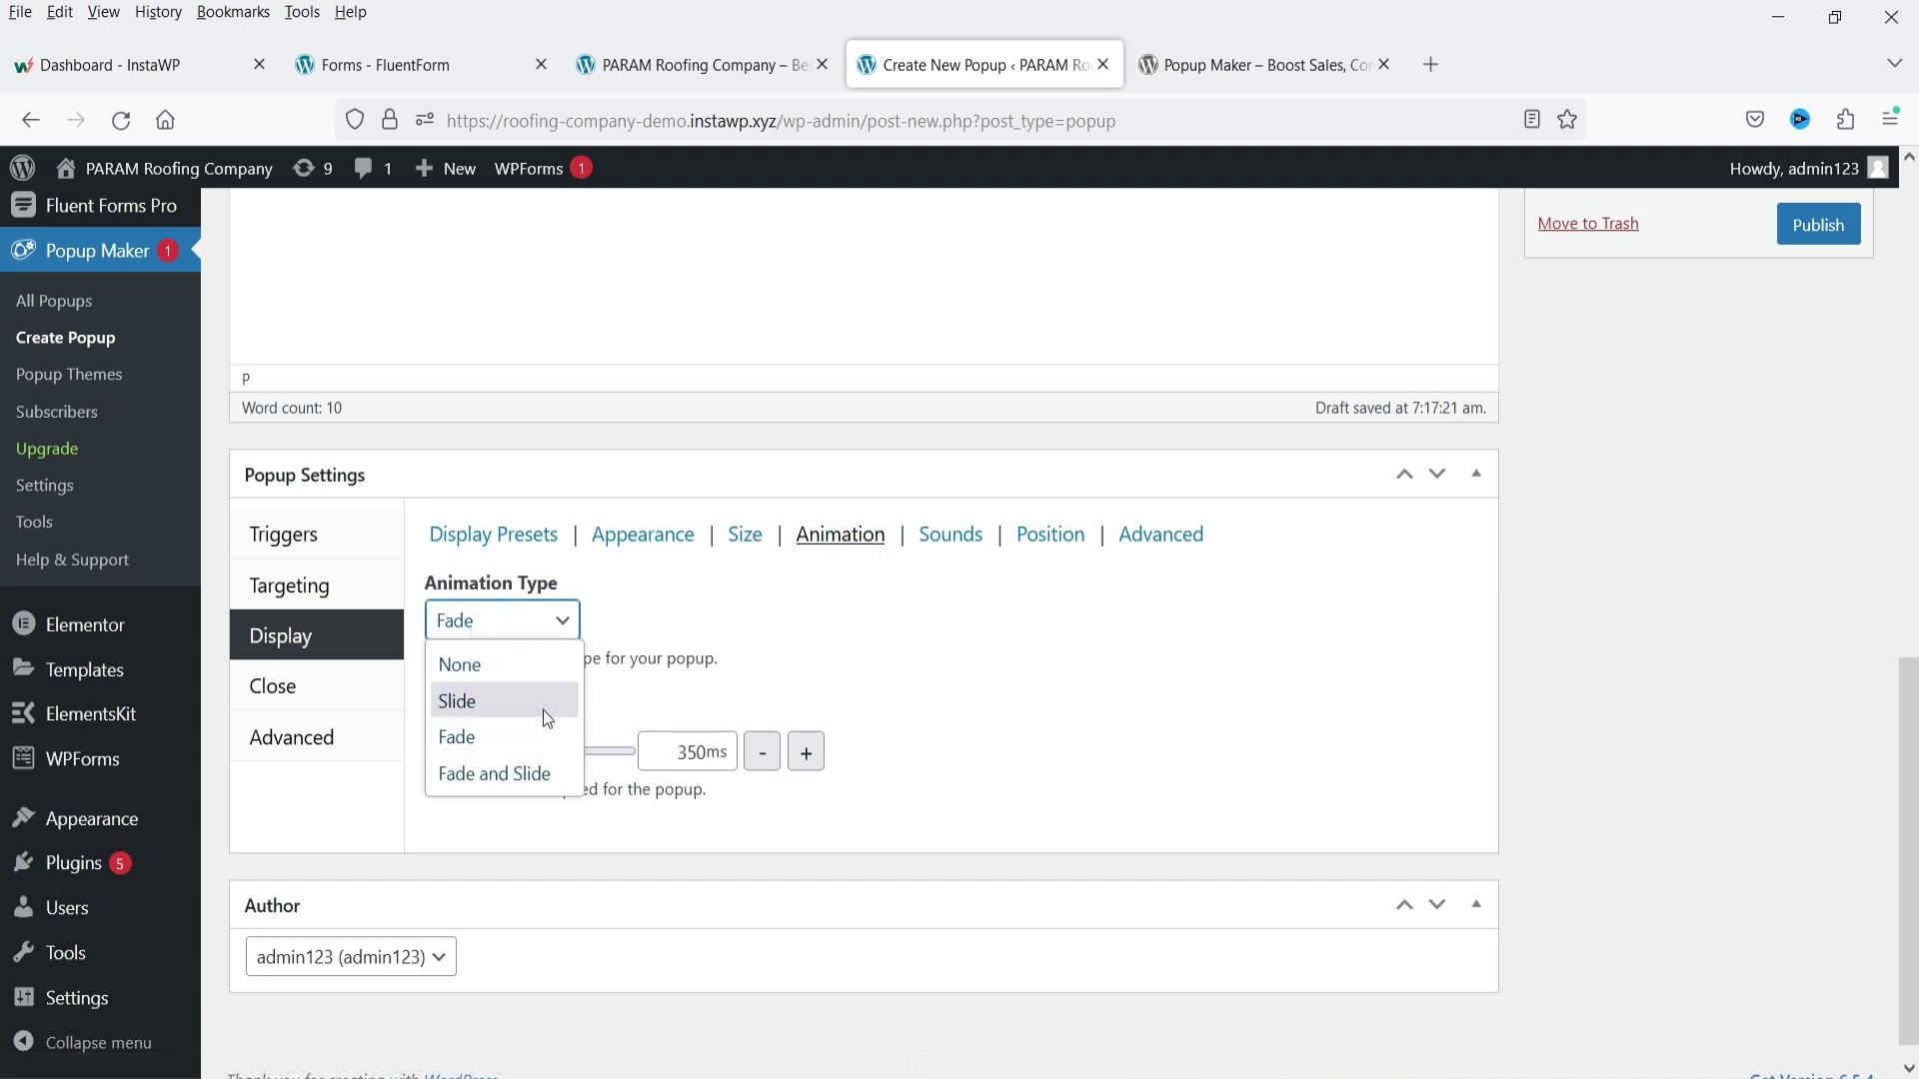
click(530, 774)
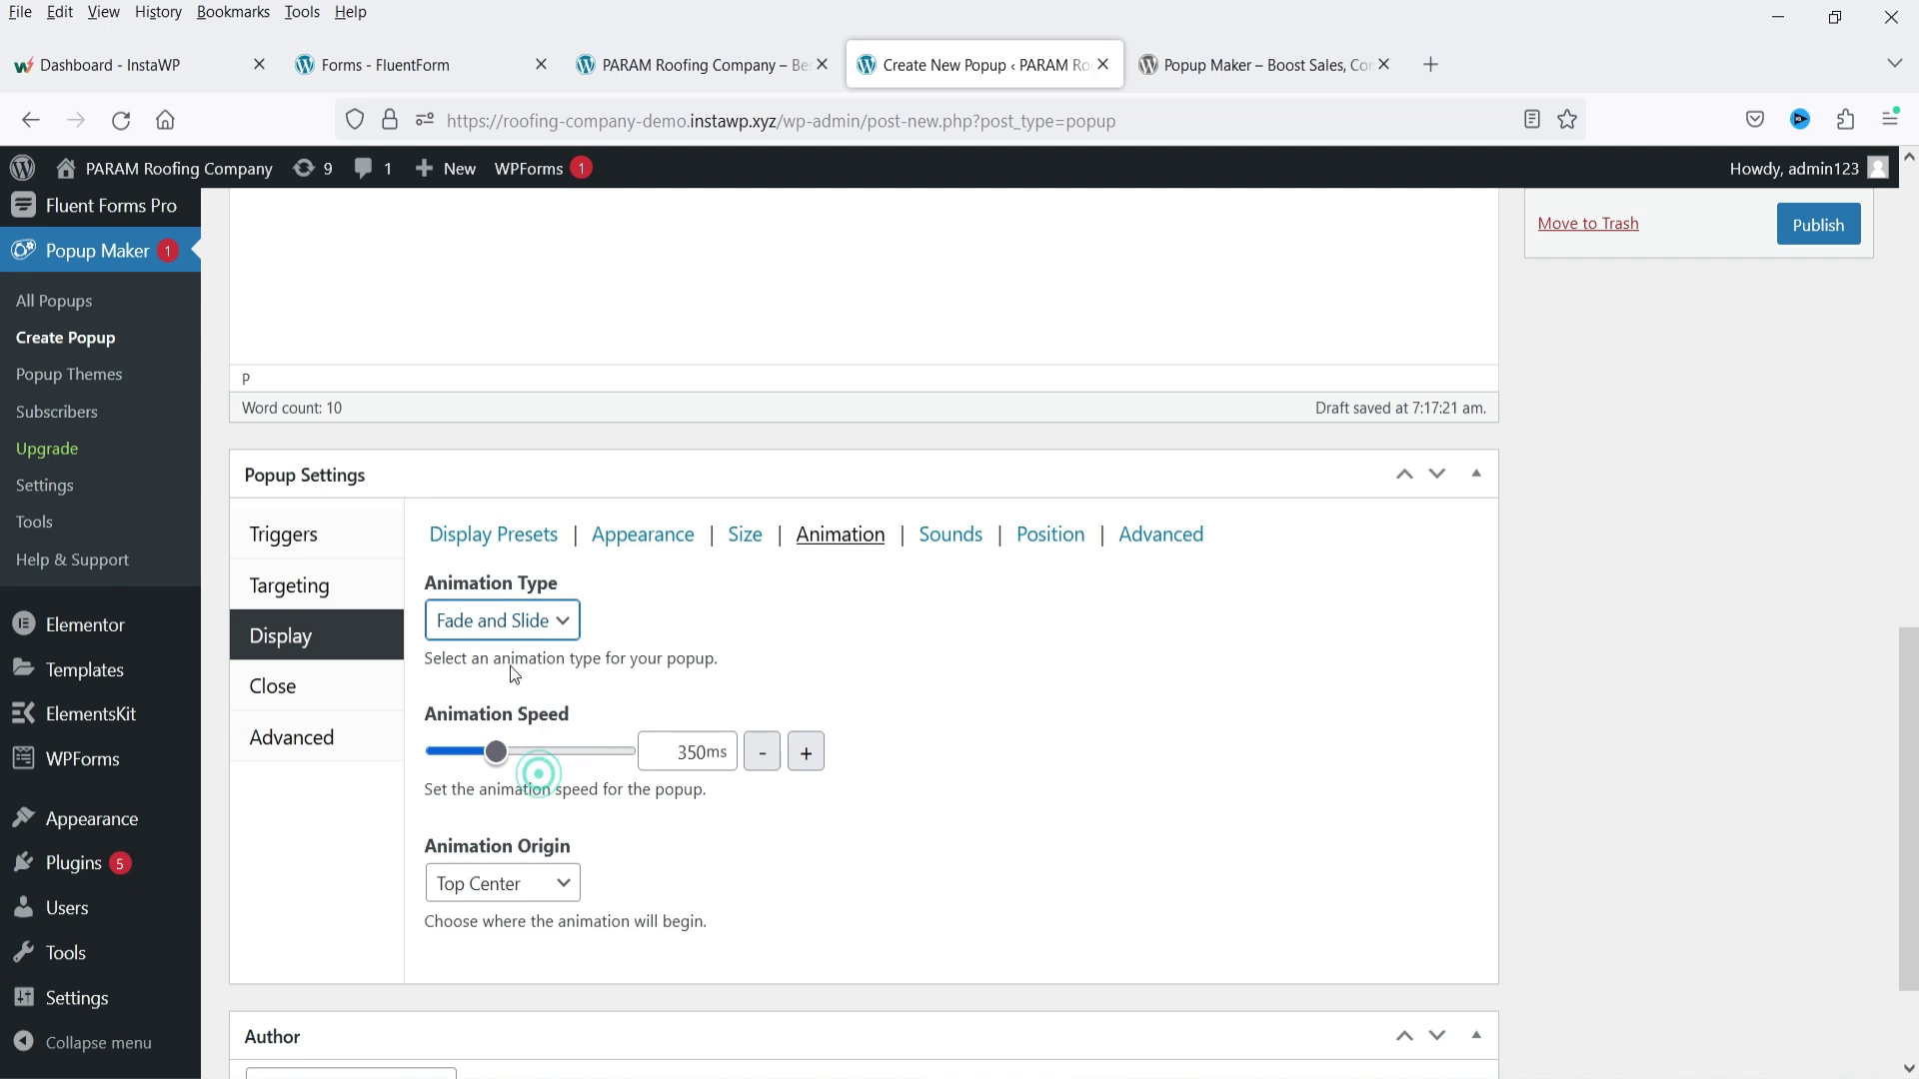
- Review the popup's opening sound, position and advanced display settings
click(941, 542)
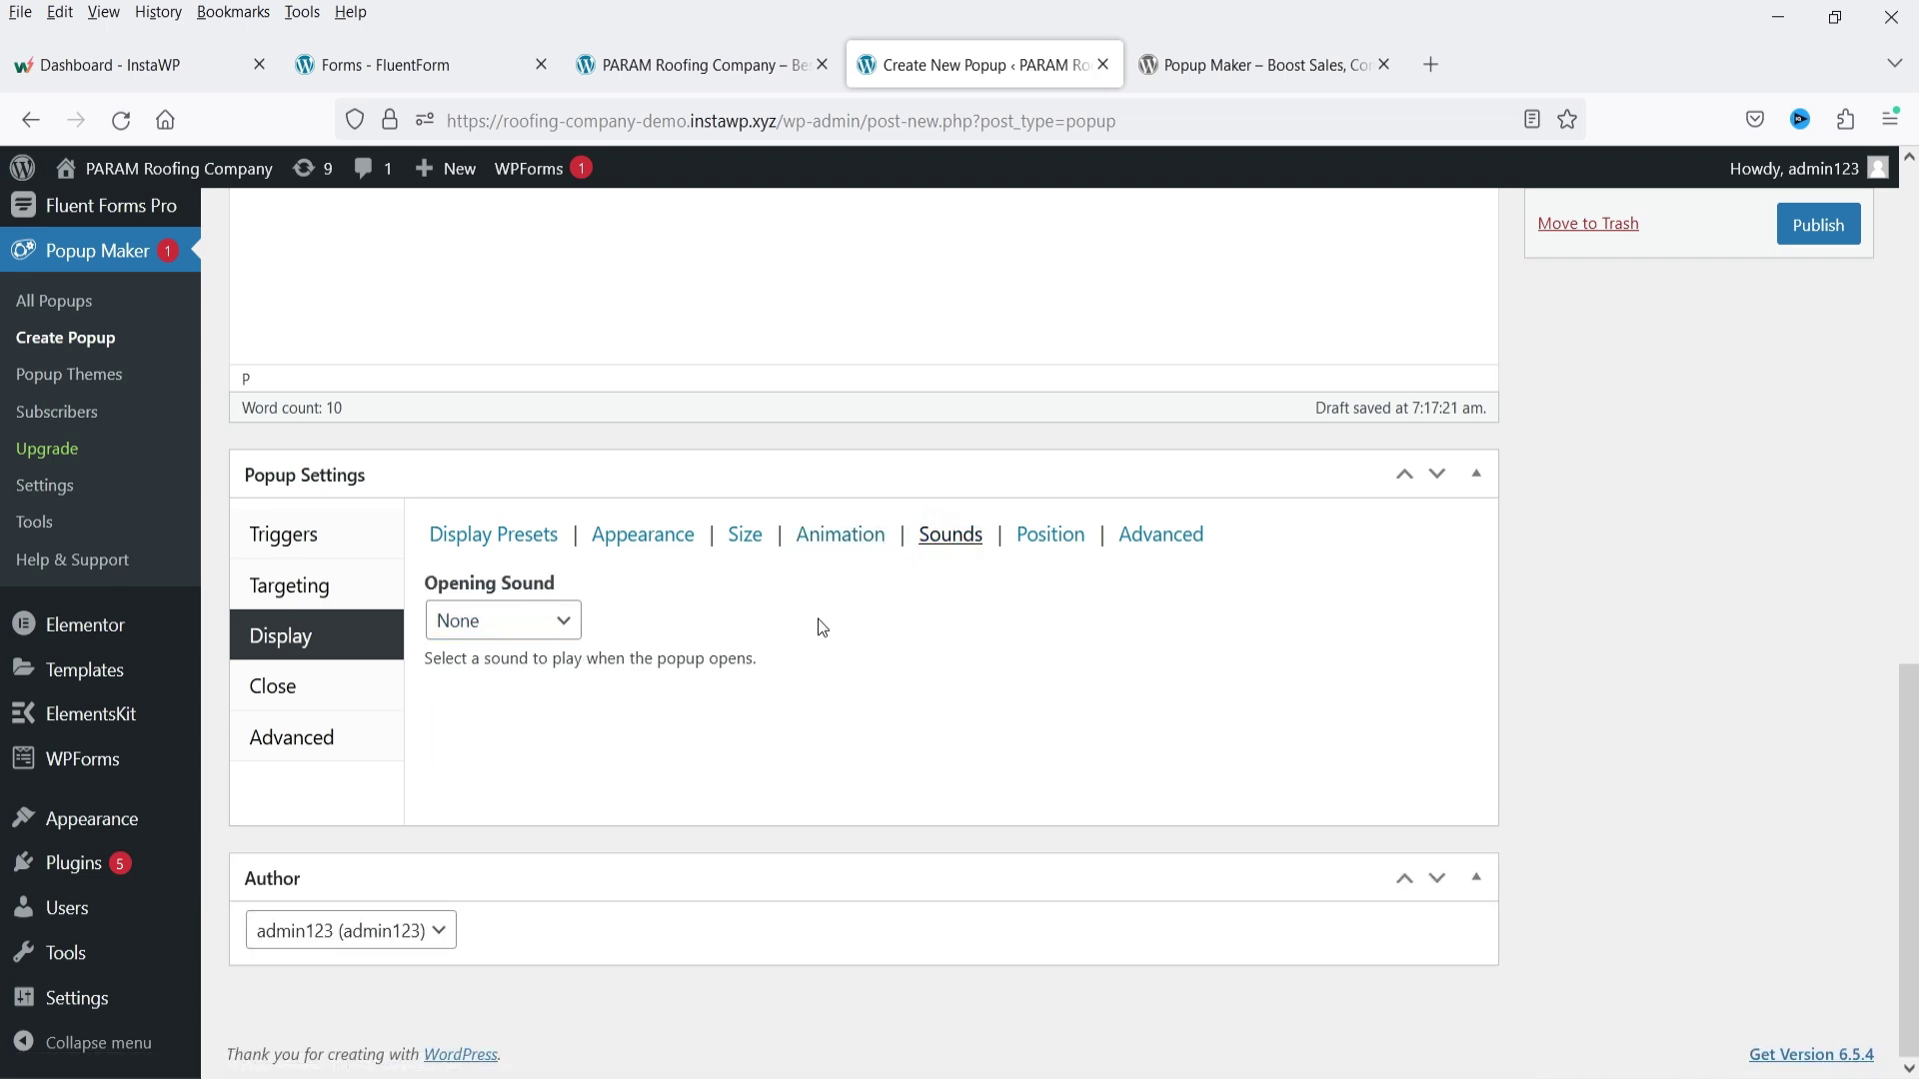
click(1041, 538)
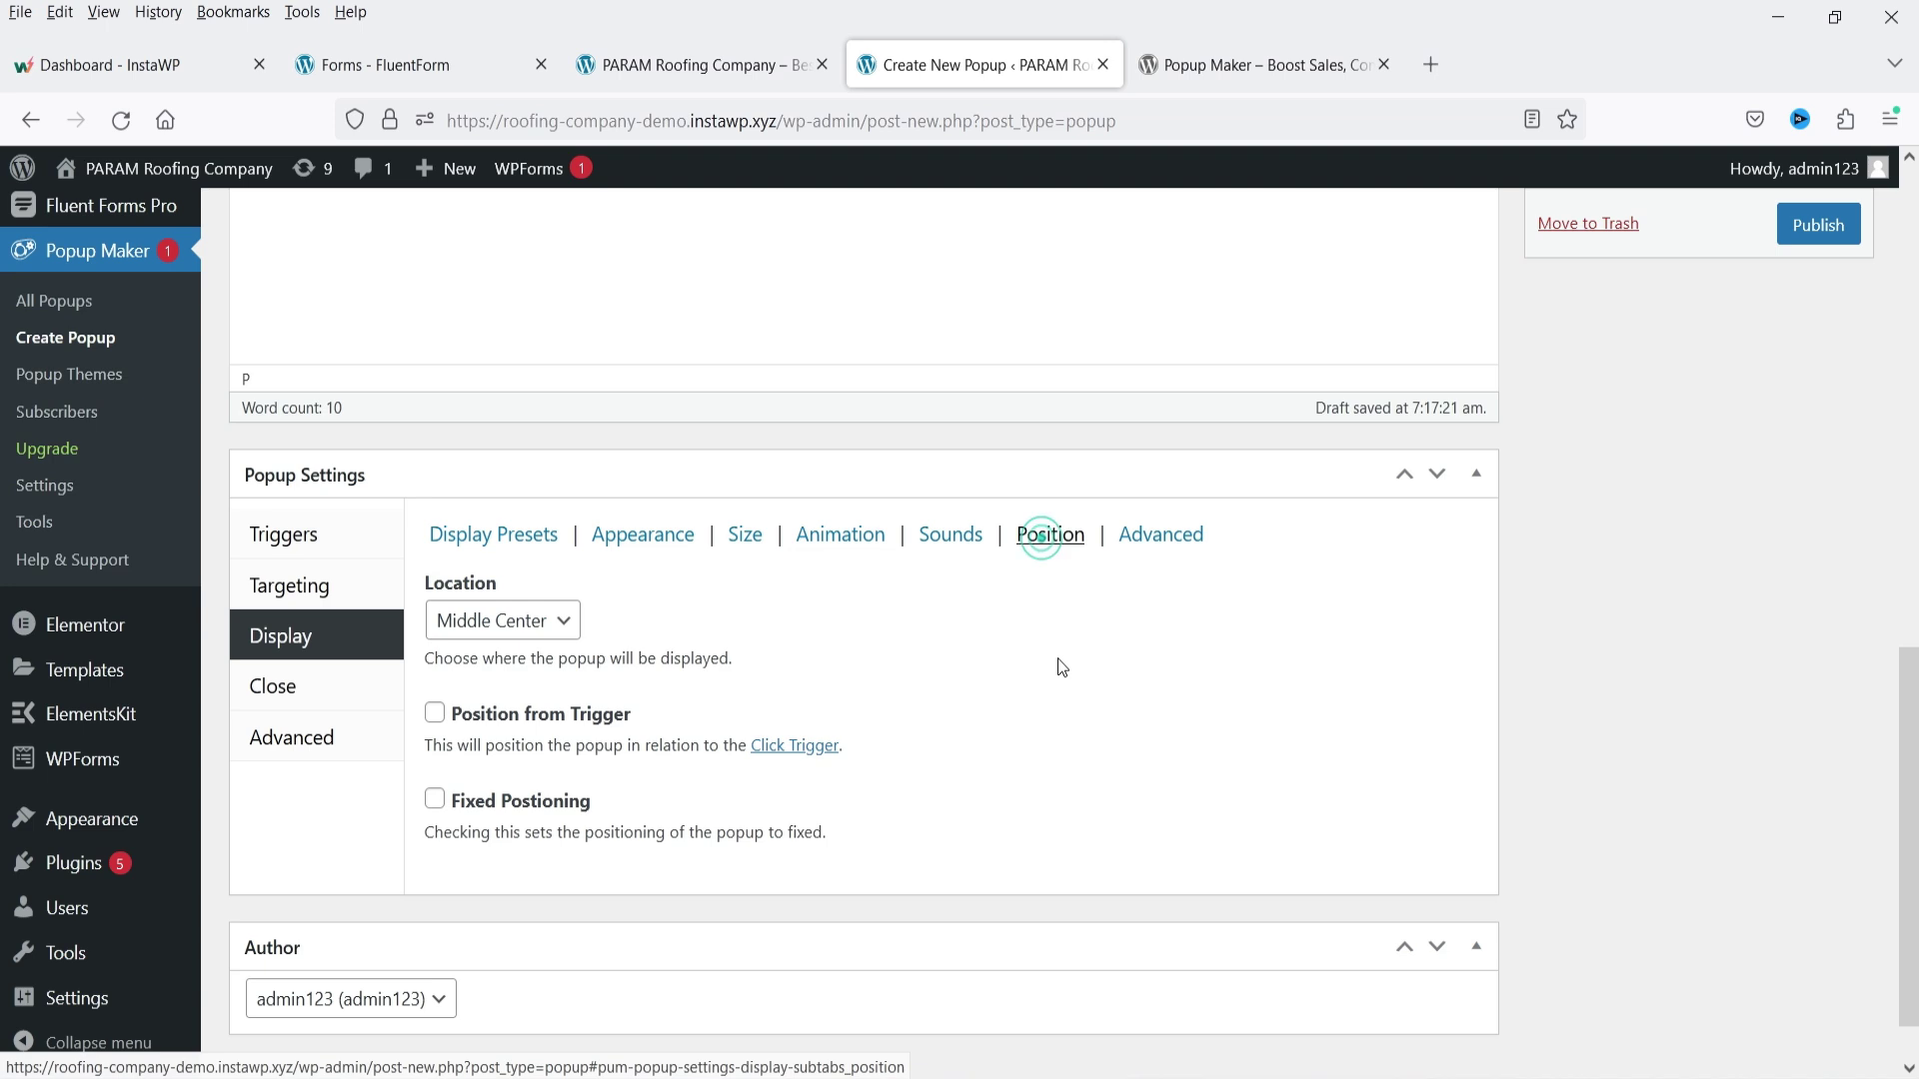
click(529, 621)
click(1160, 534)
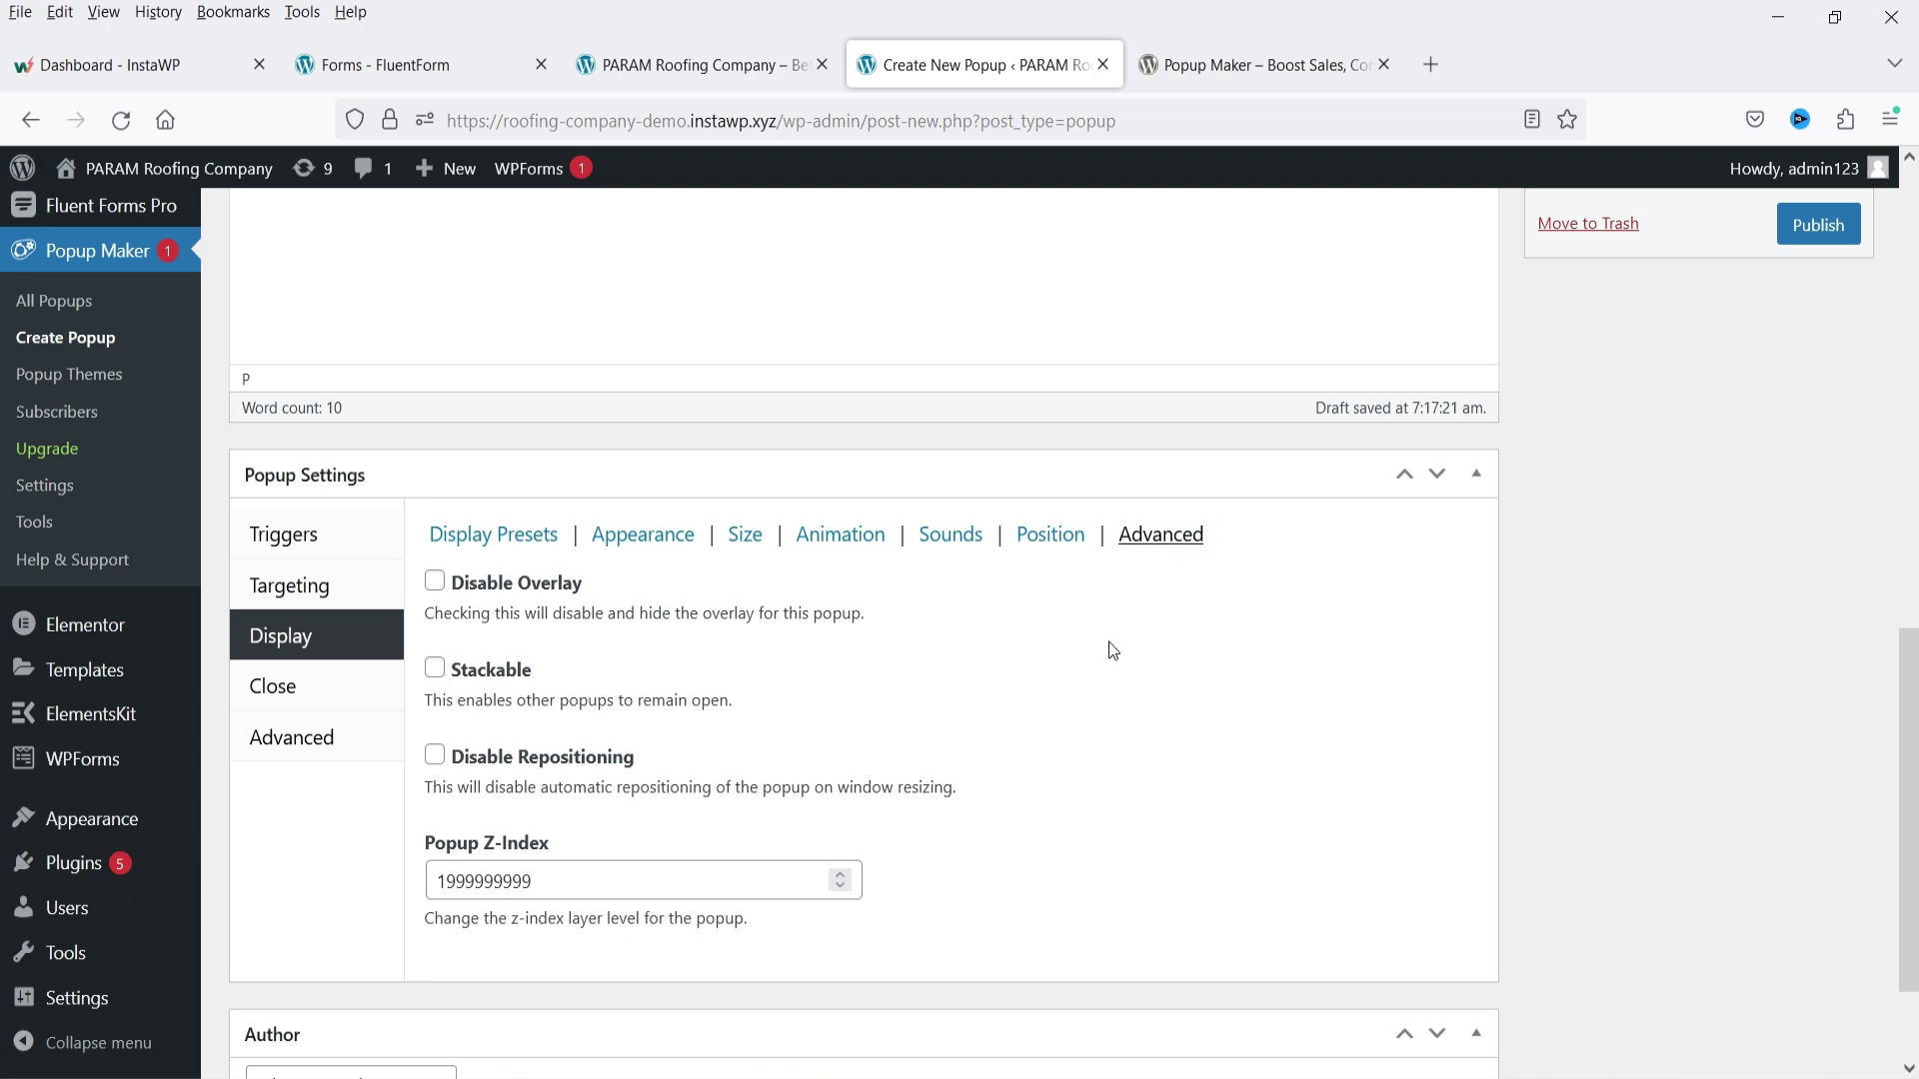
- Set the popup's close button delay to 5000 ms
click(333, 690)
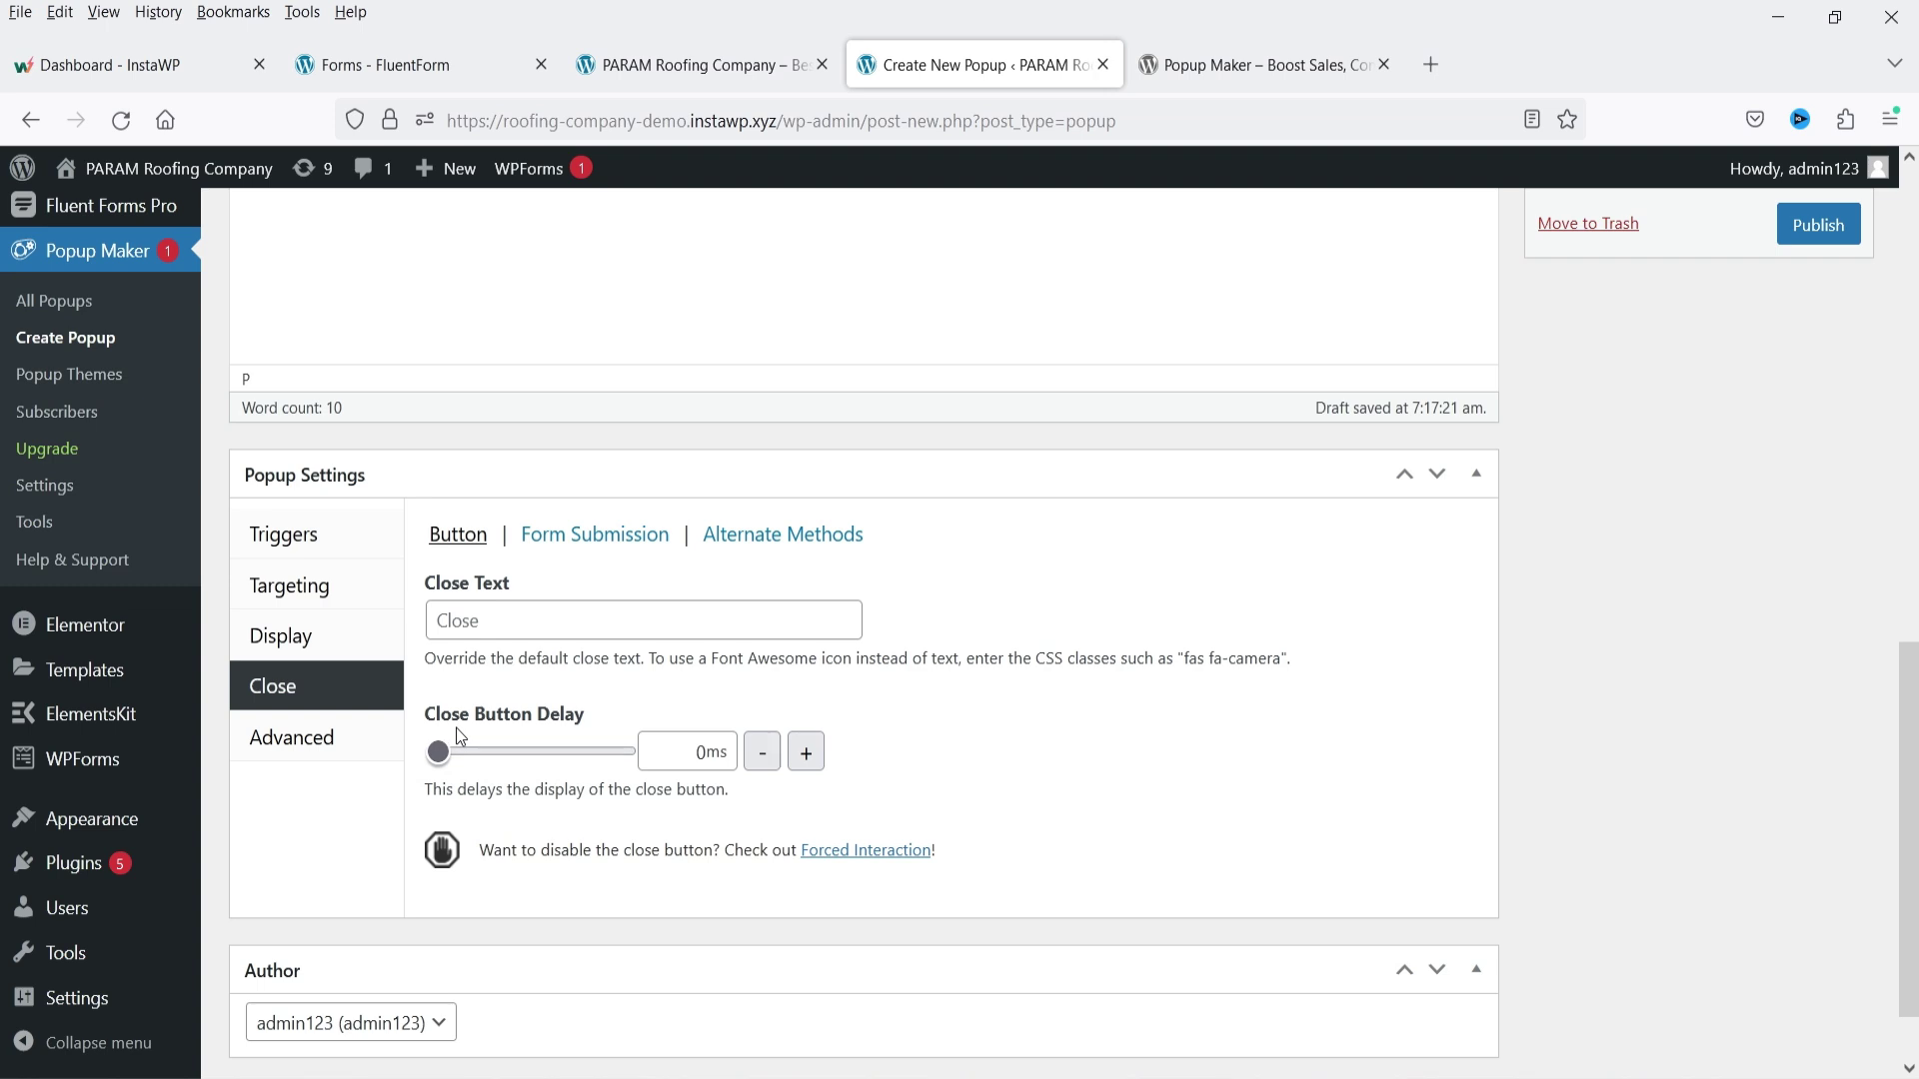
click(711, 756)
click(685, 757)
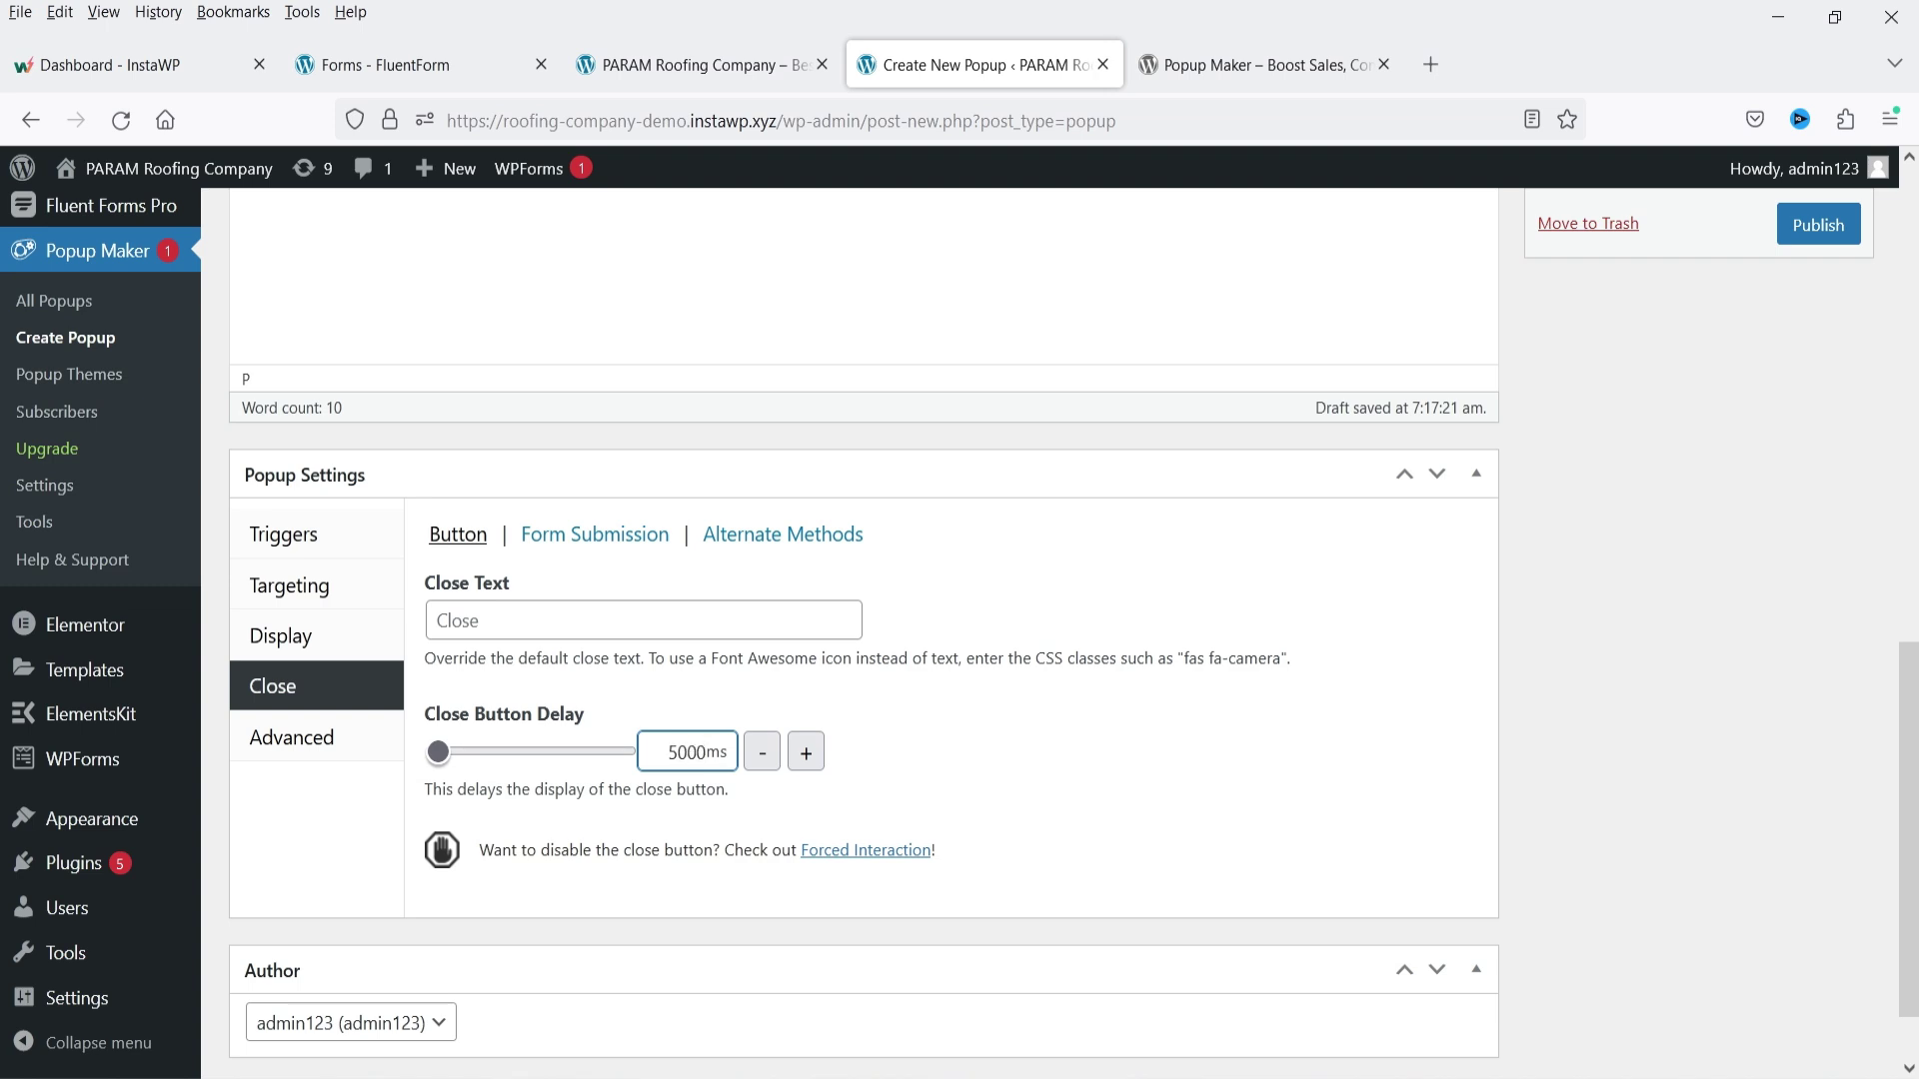
click(986, 752)
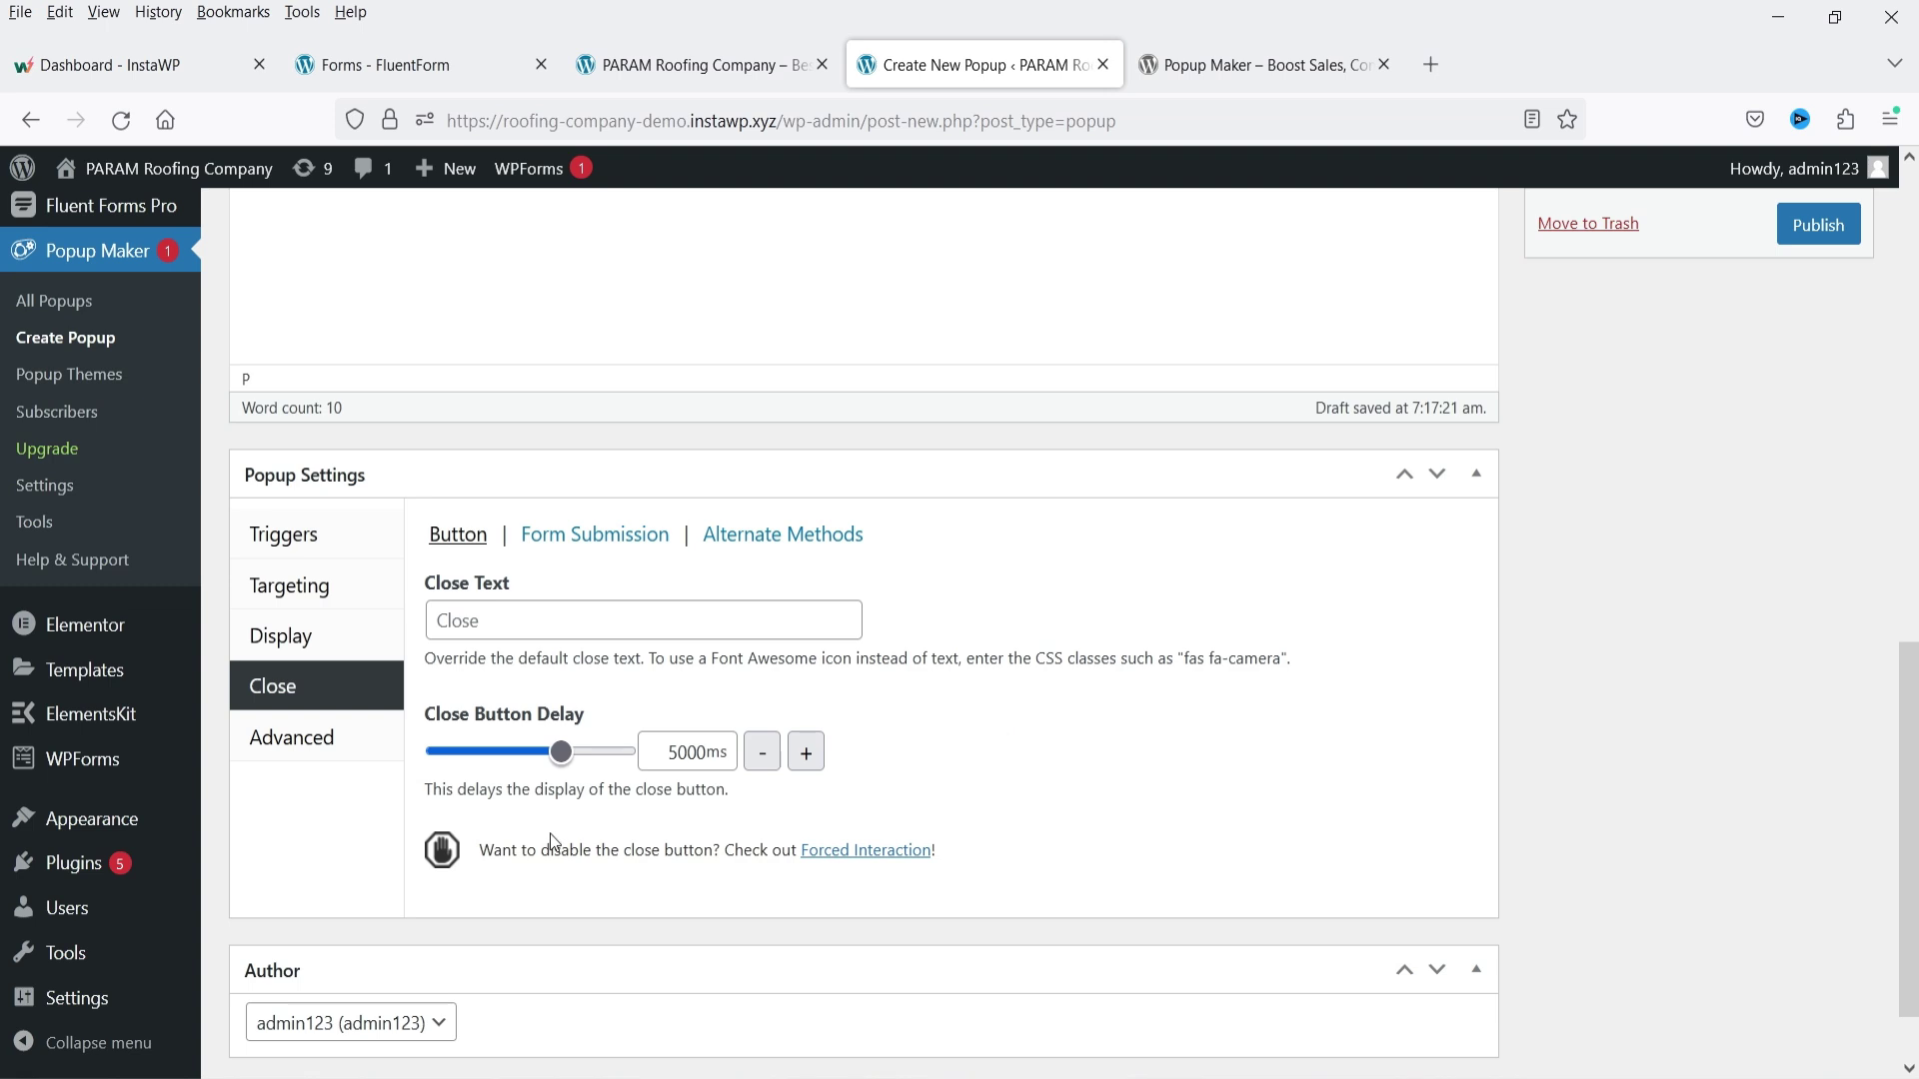
- Check the popup's advanced settings and publish the popup
click(325, 745)
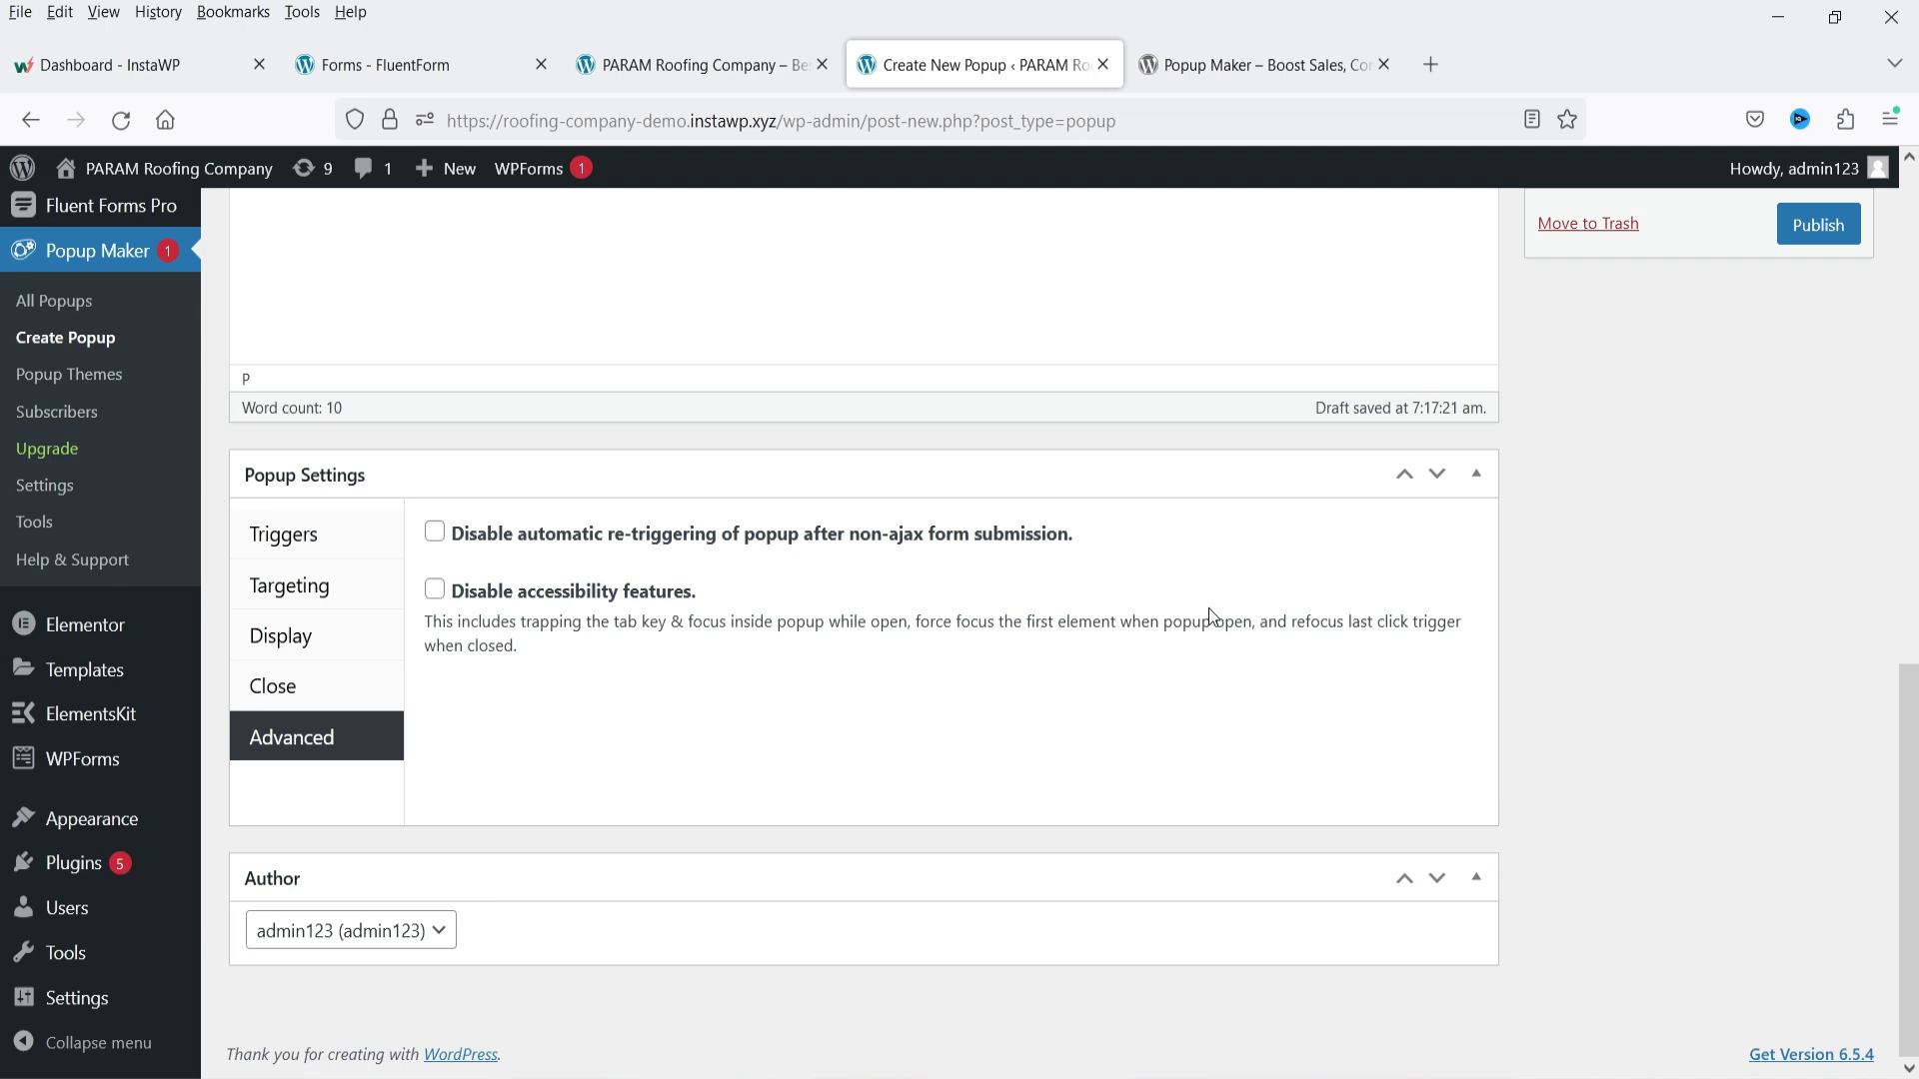
scroll(1233, 625, up, 5)
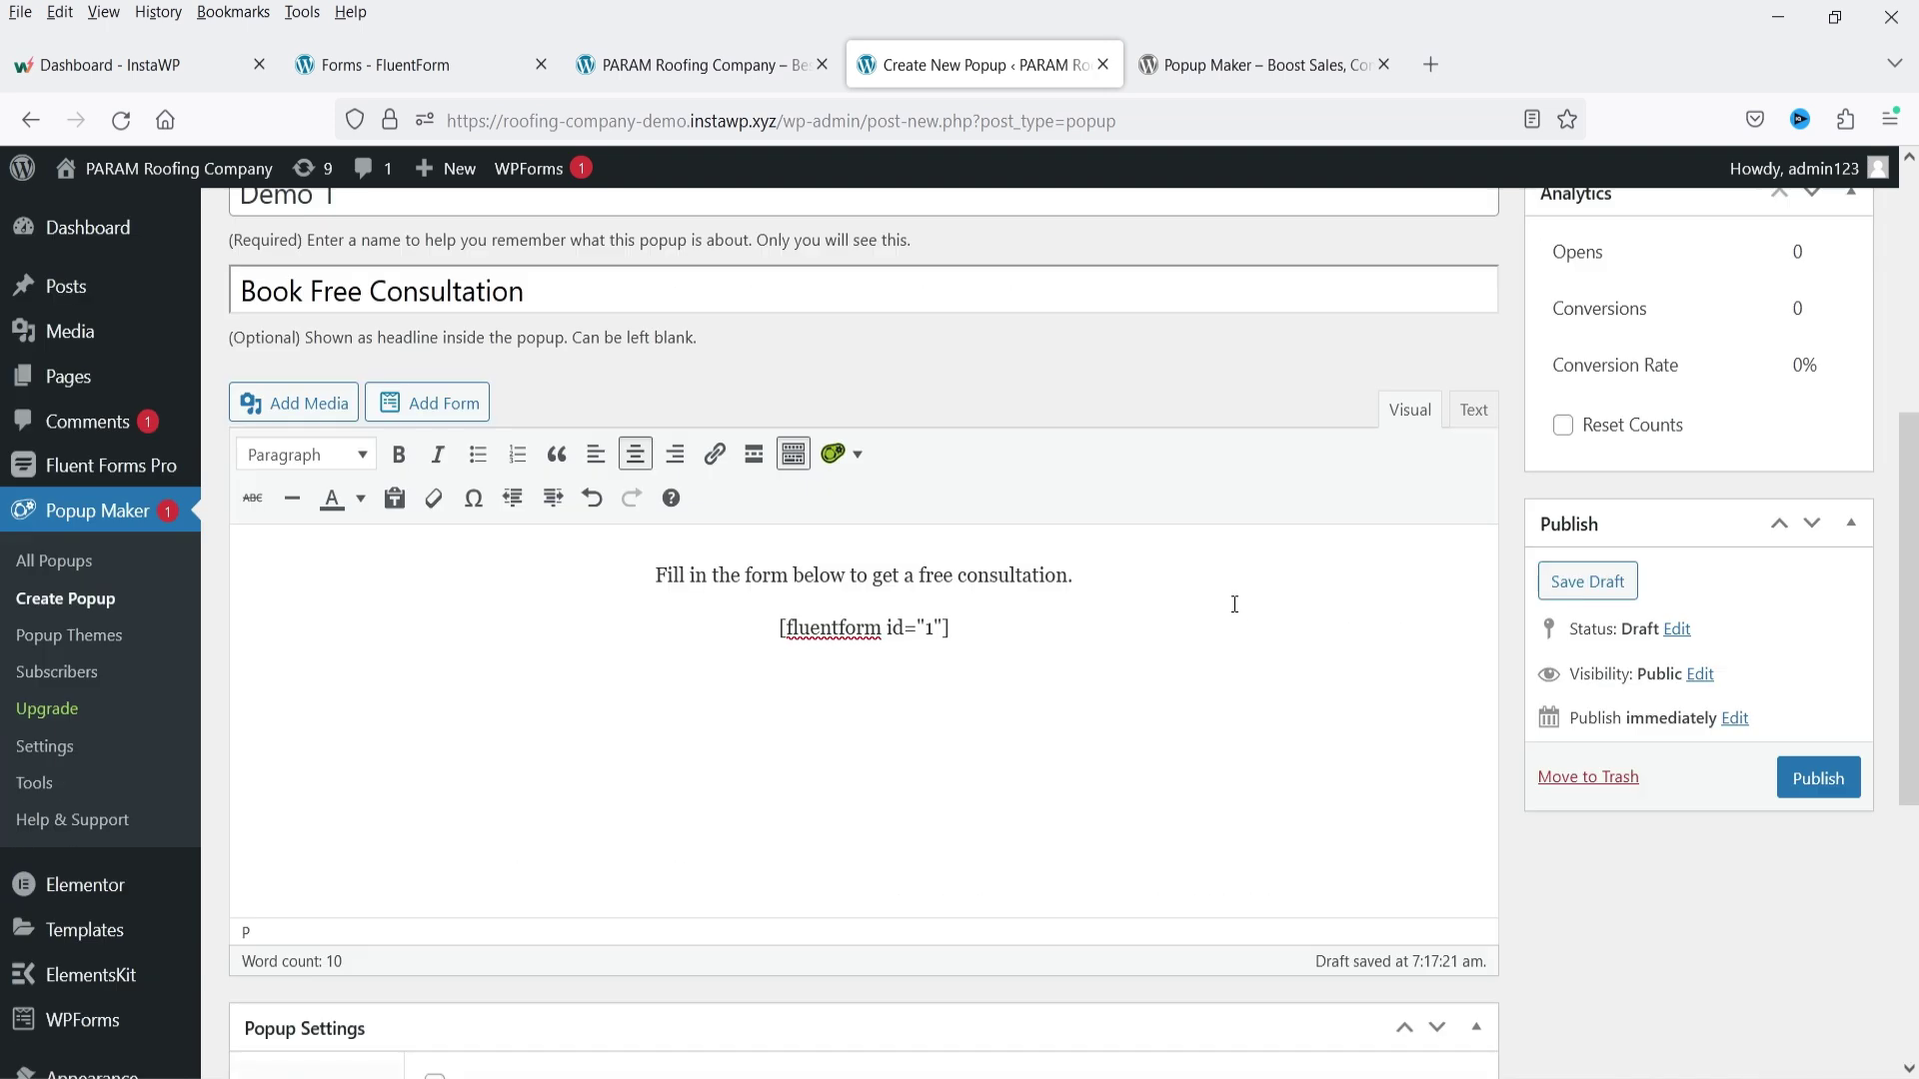
click(1802, 776)
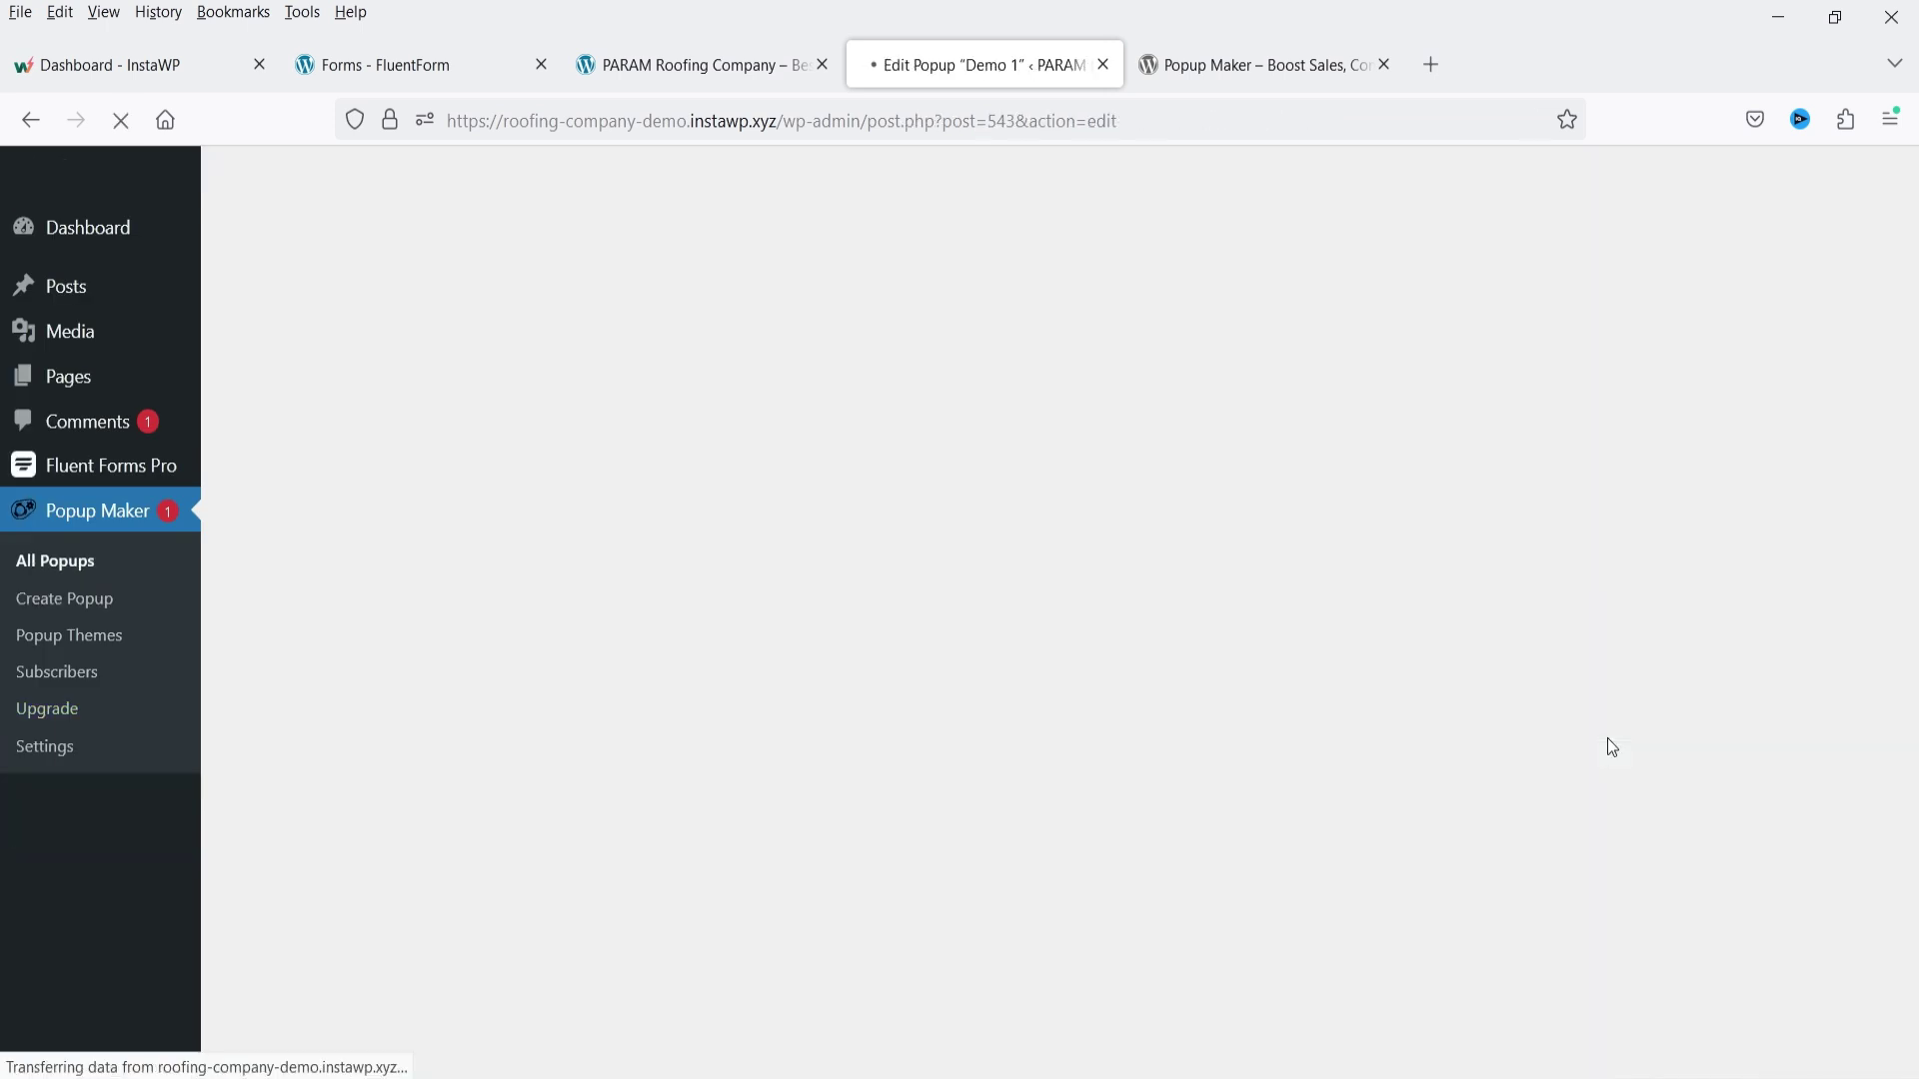
- Reload the PARAM Roofing Company home page and examine the headline and intro text of the popup
click(690, 65)
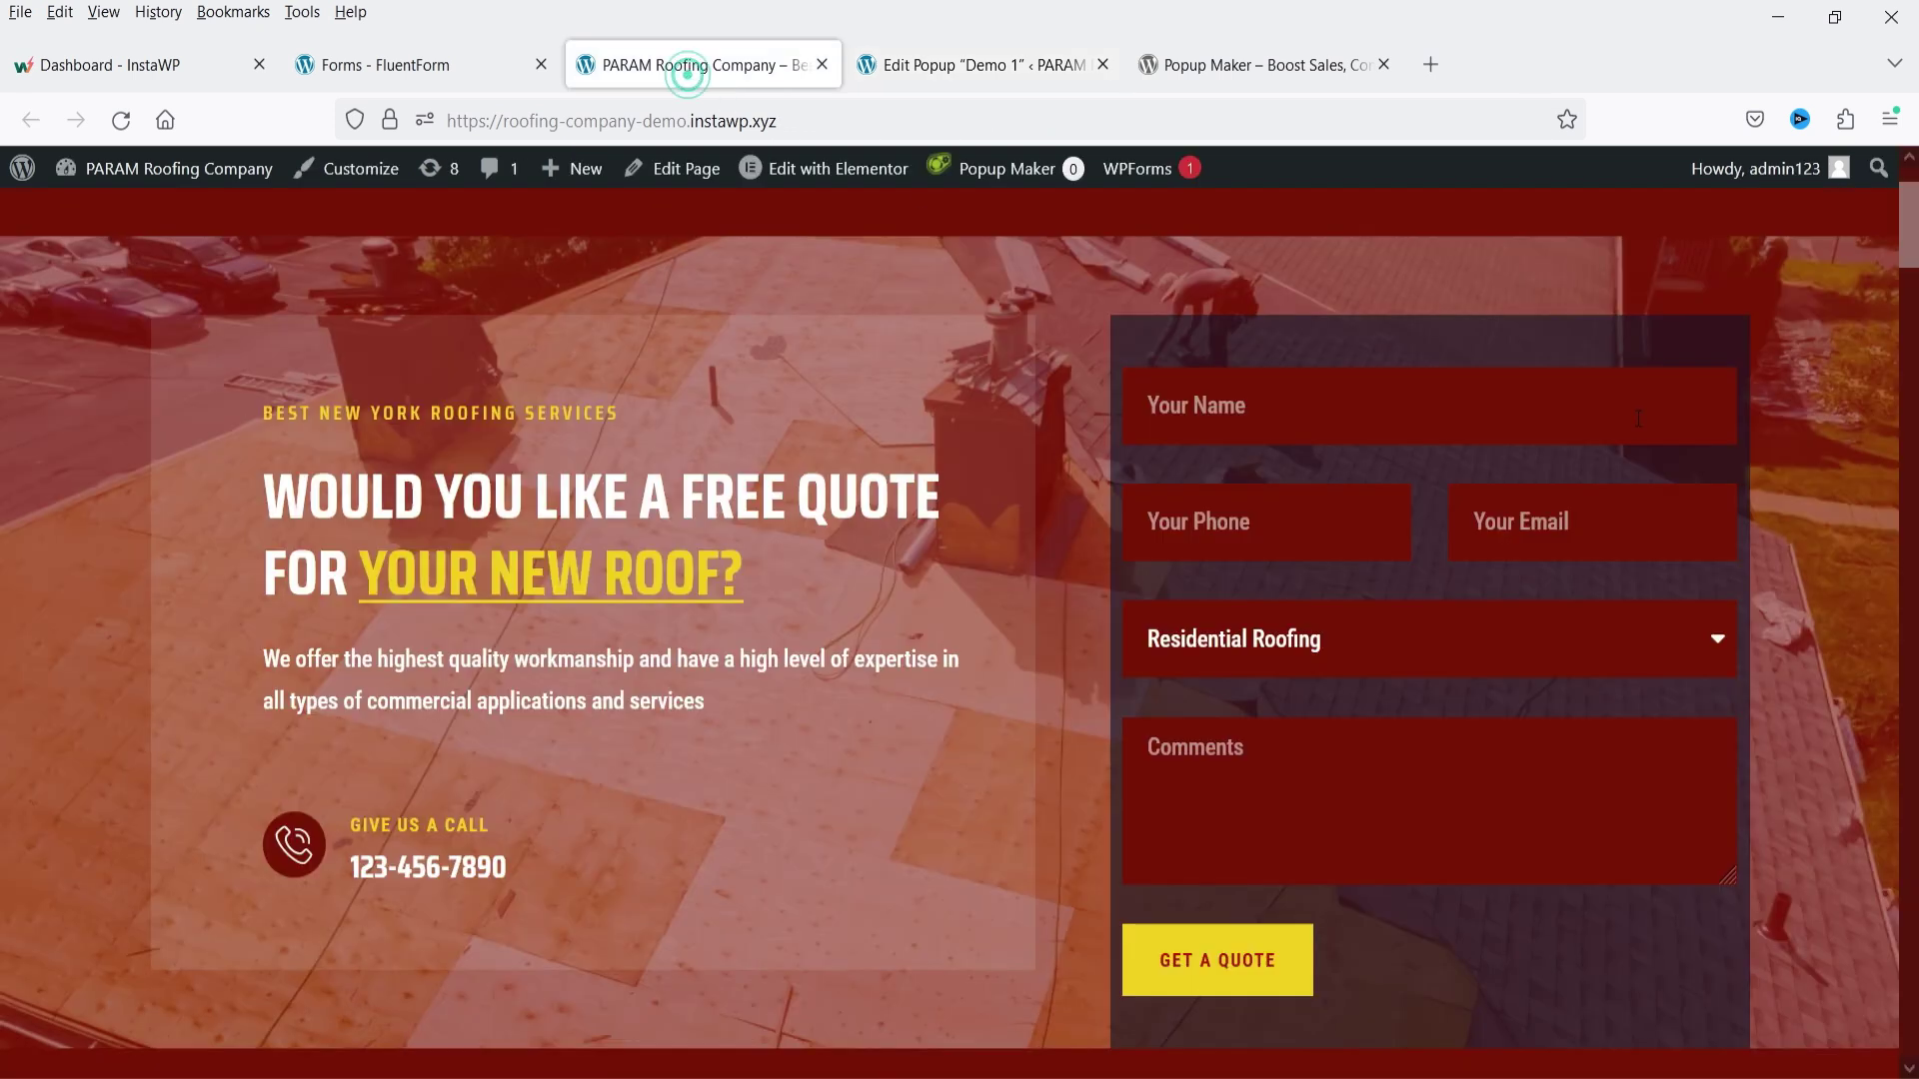
scroll(912, 410, up, 2)
click(121, 120)
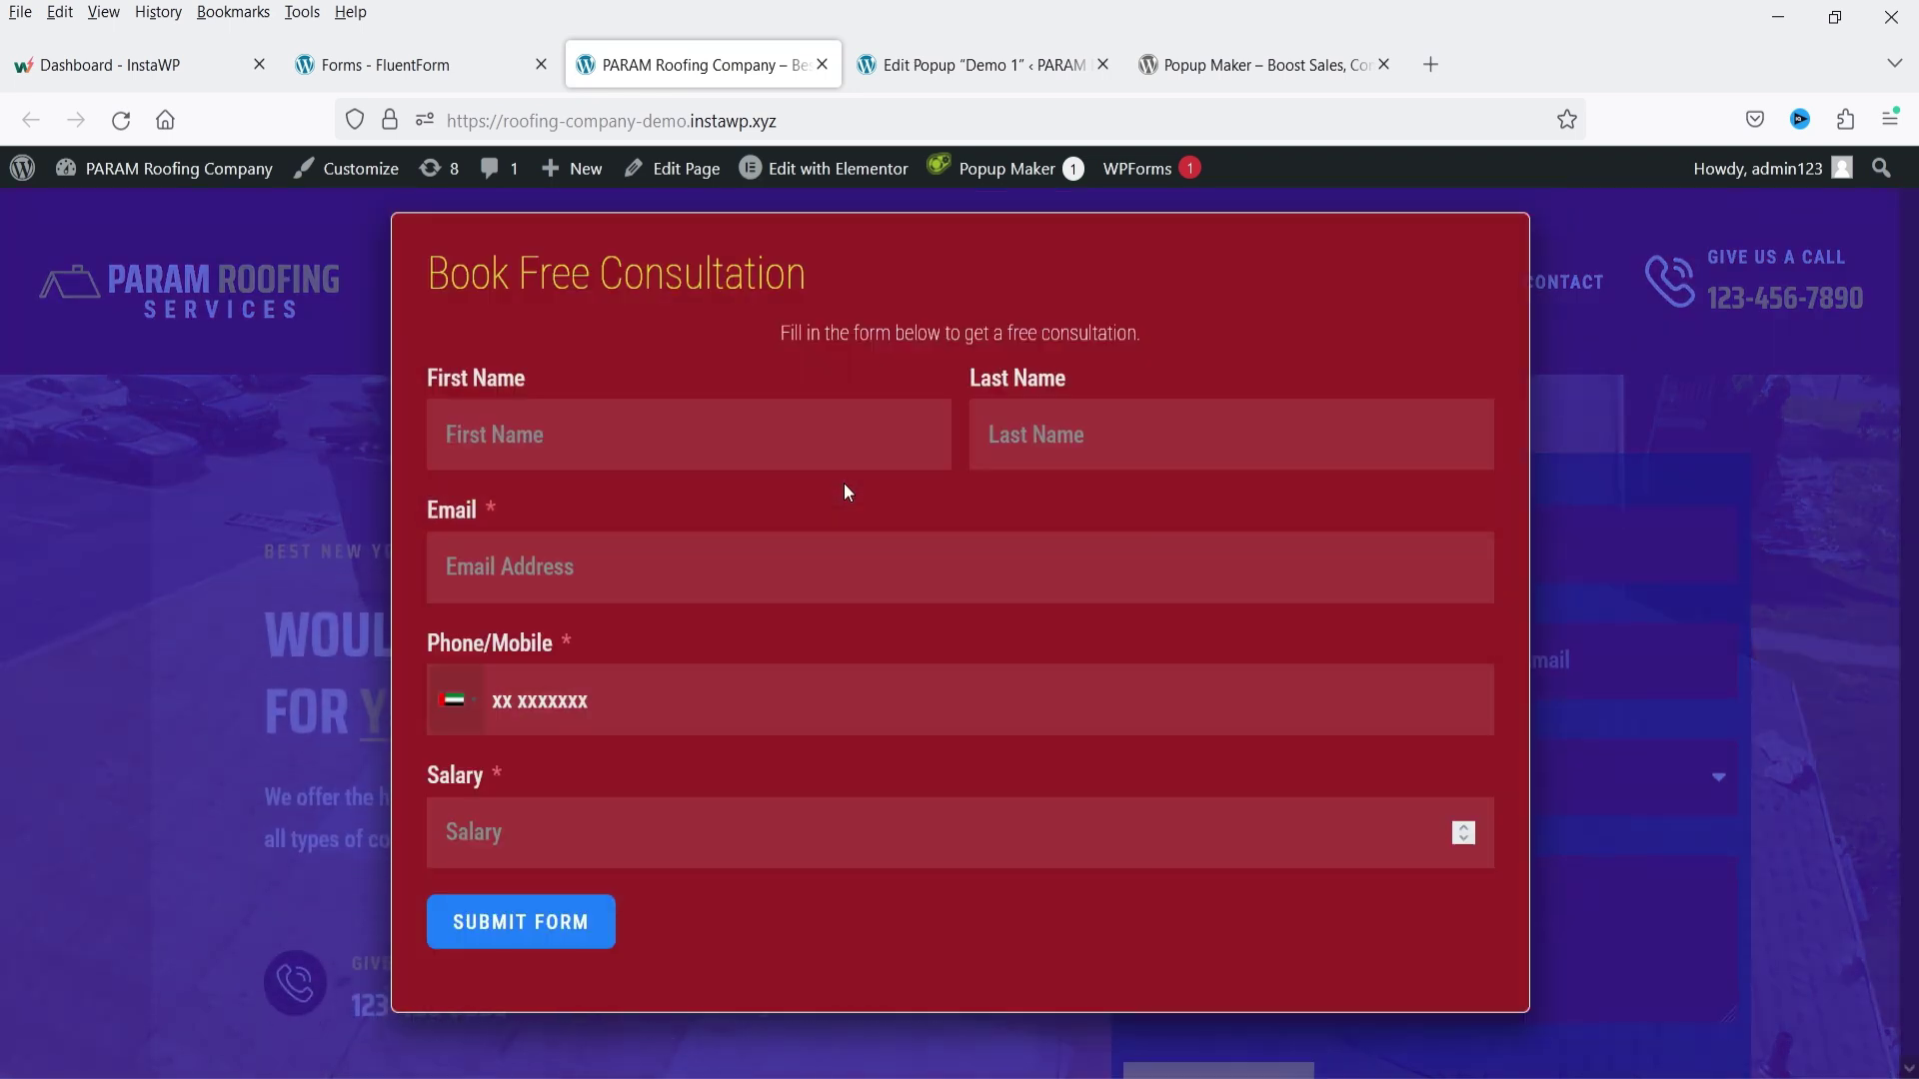
drag(440, 279, 1129, 341)
click(828, 333)
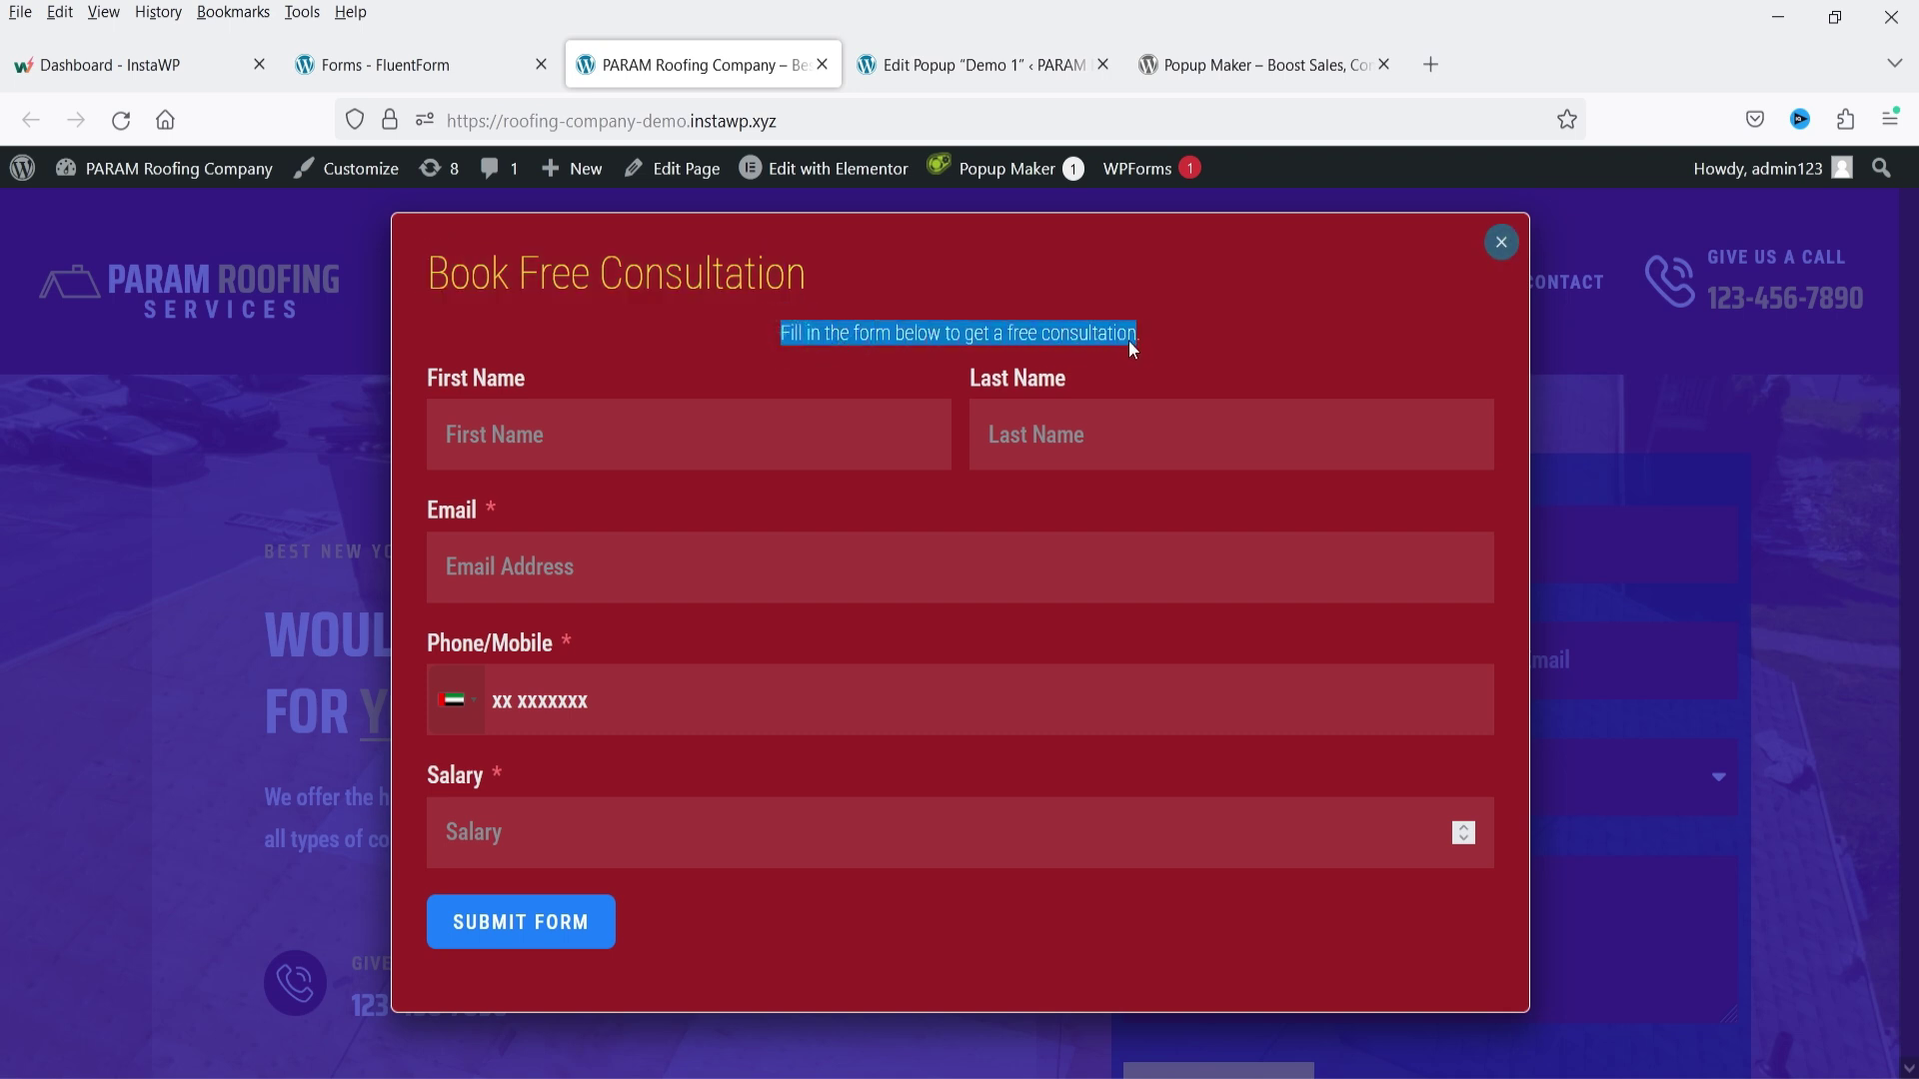
- Clear the intro text selection and close the consultation popup on the home page
click(879, 338)
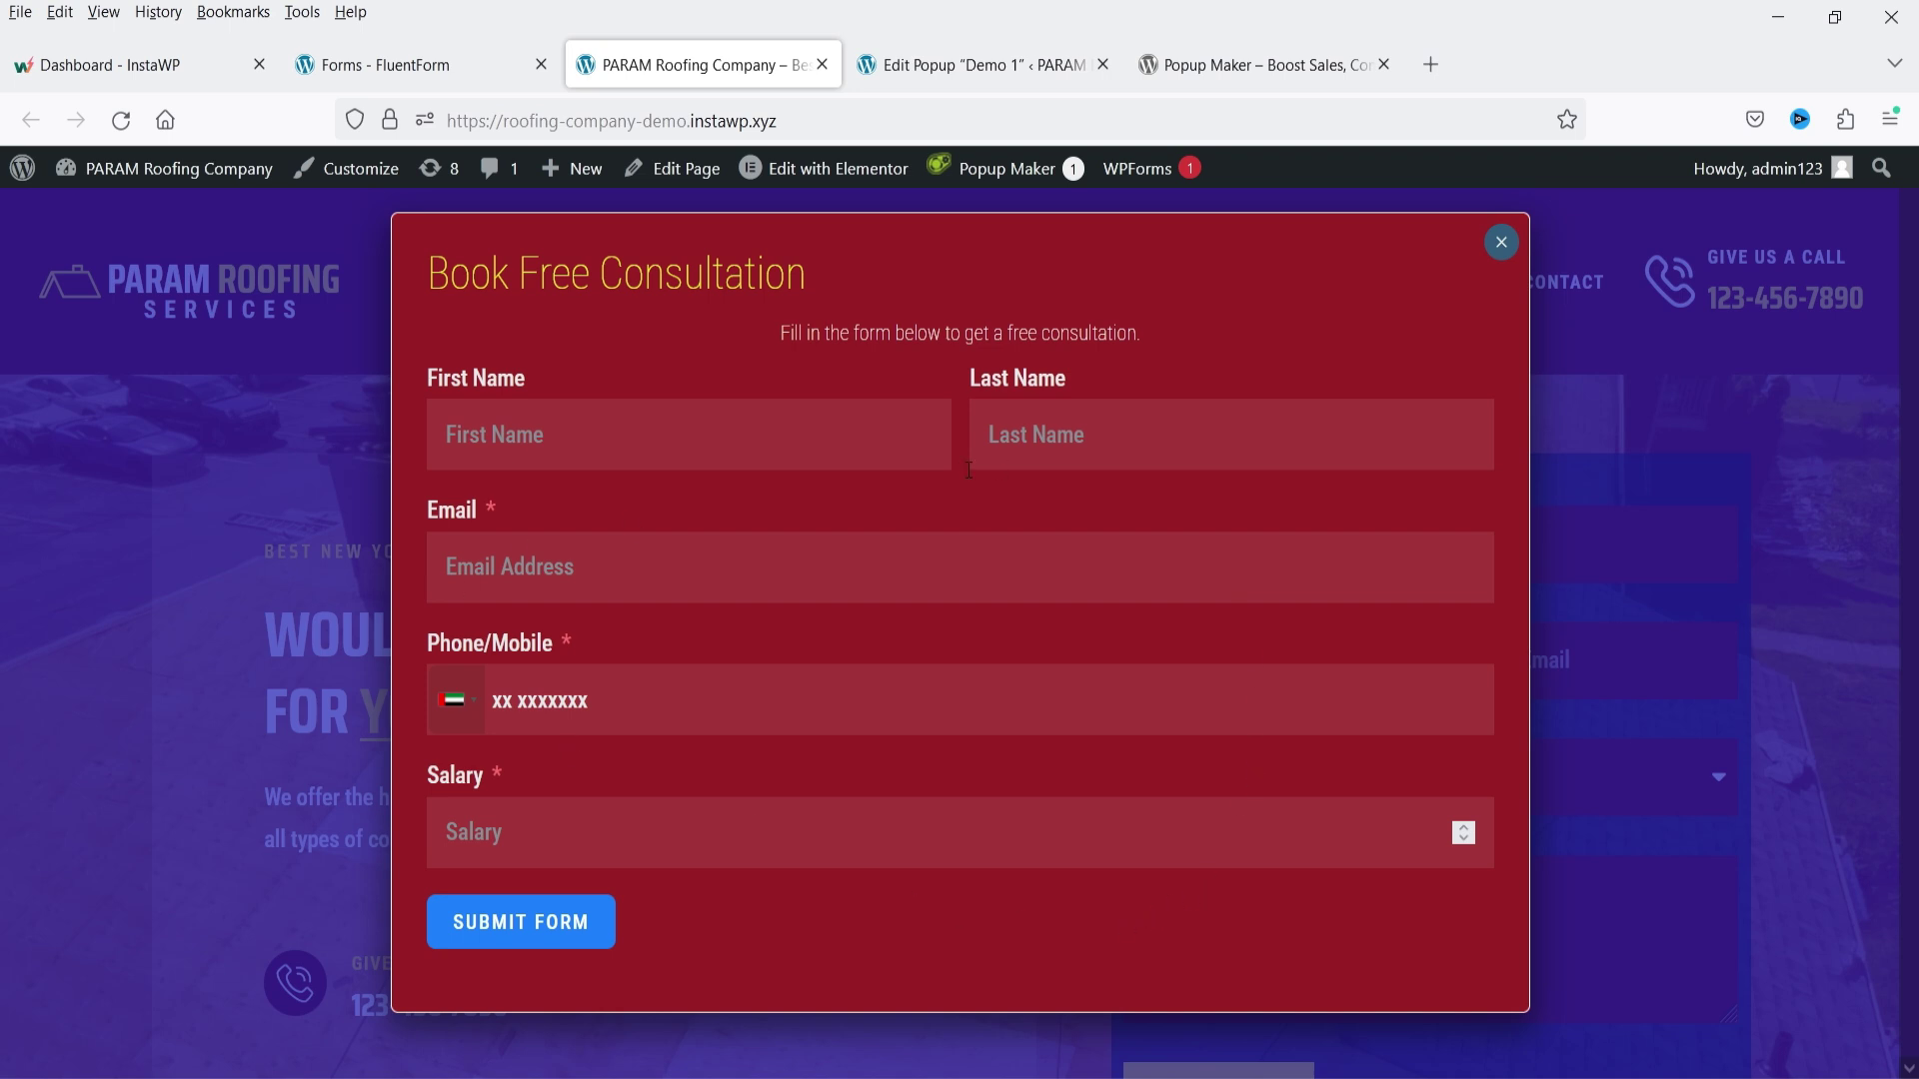
click(1502, 243)
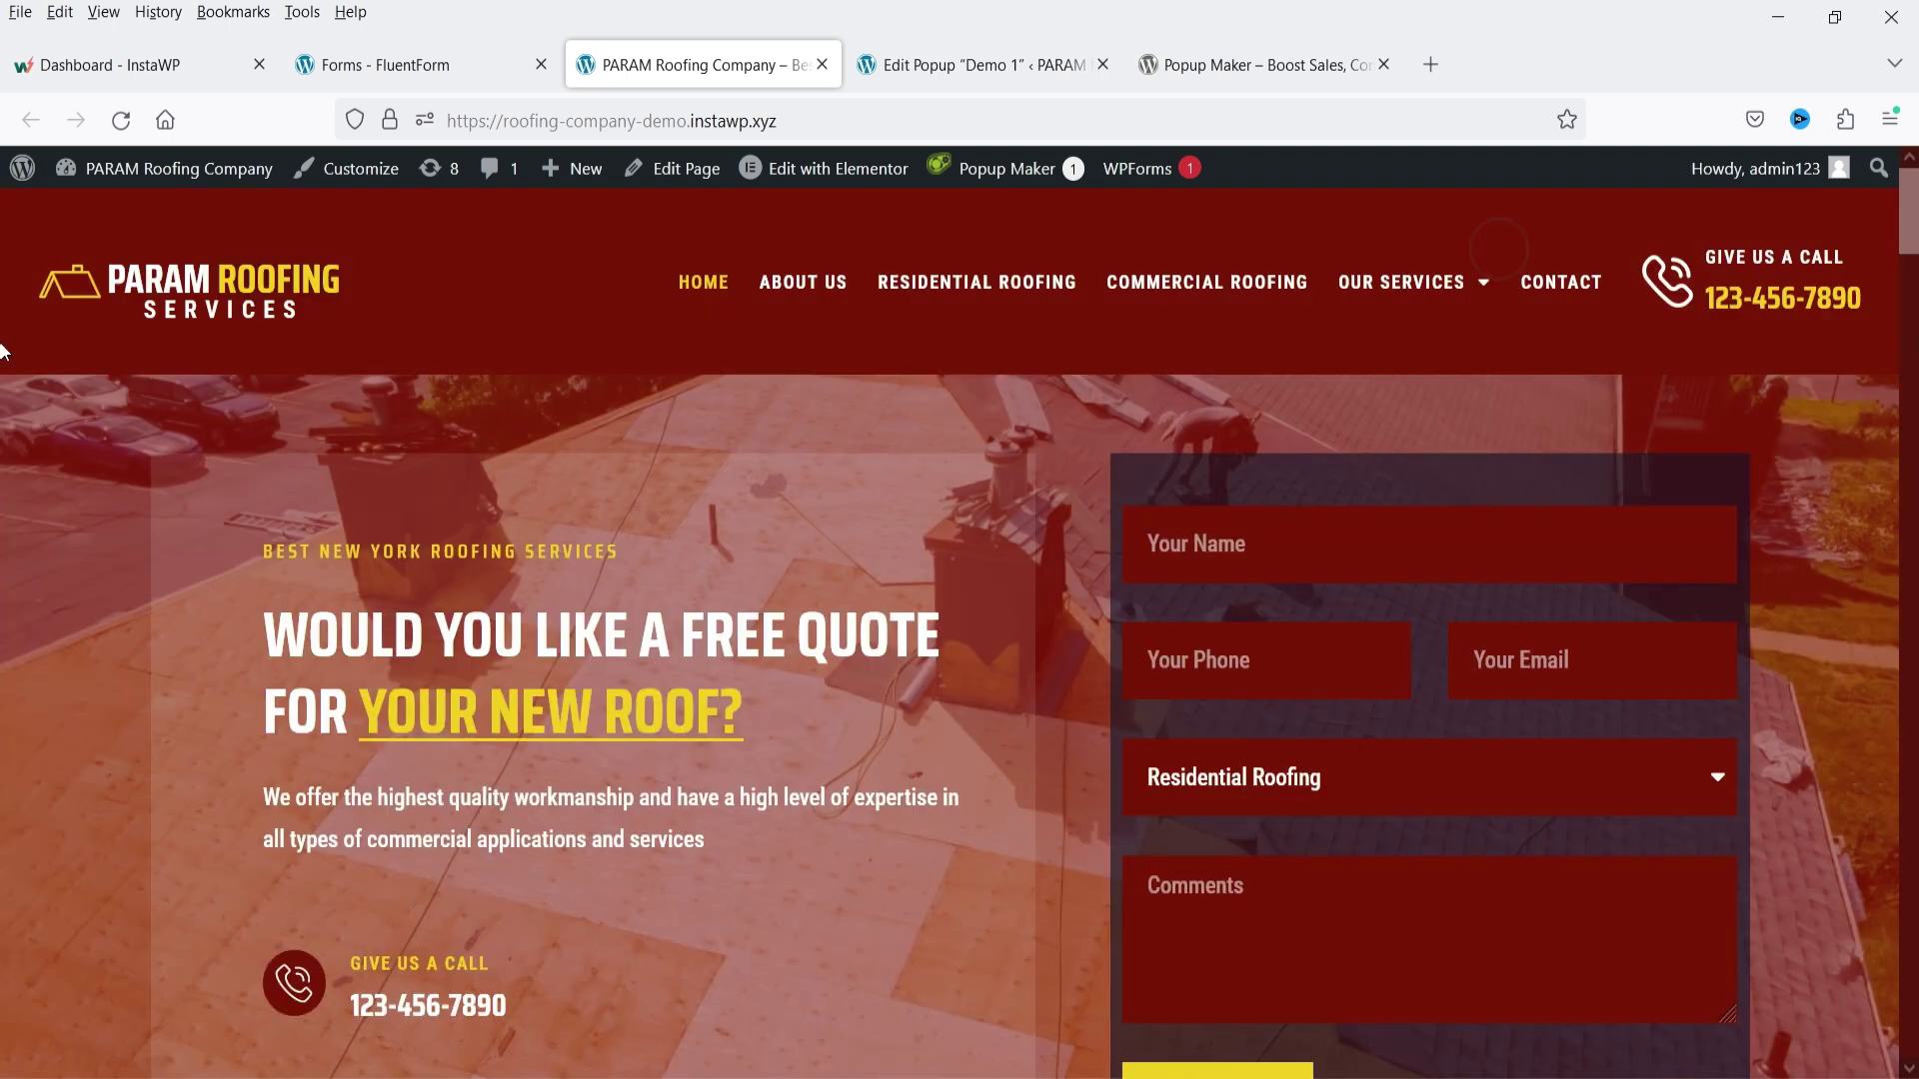
- Update the Demo 1 popup with the Right Bottom Slide-in display preset and check it on the reloaded home page
click(908, 66)
scroll(886, 560, down, 10)
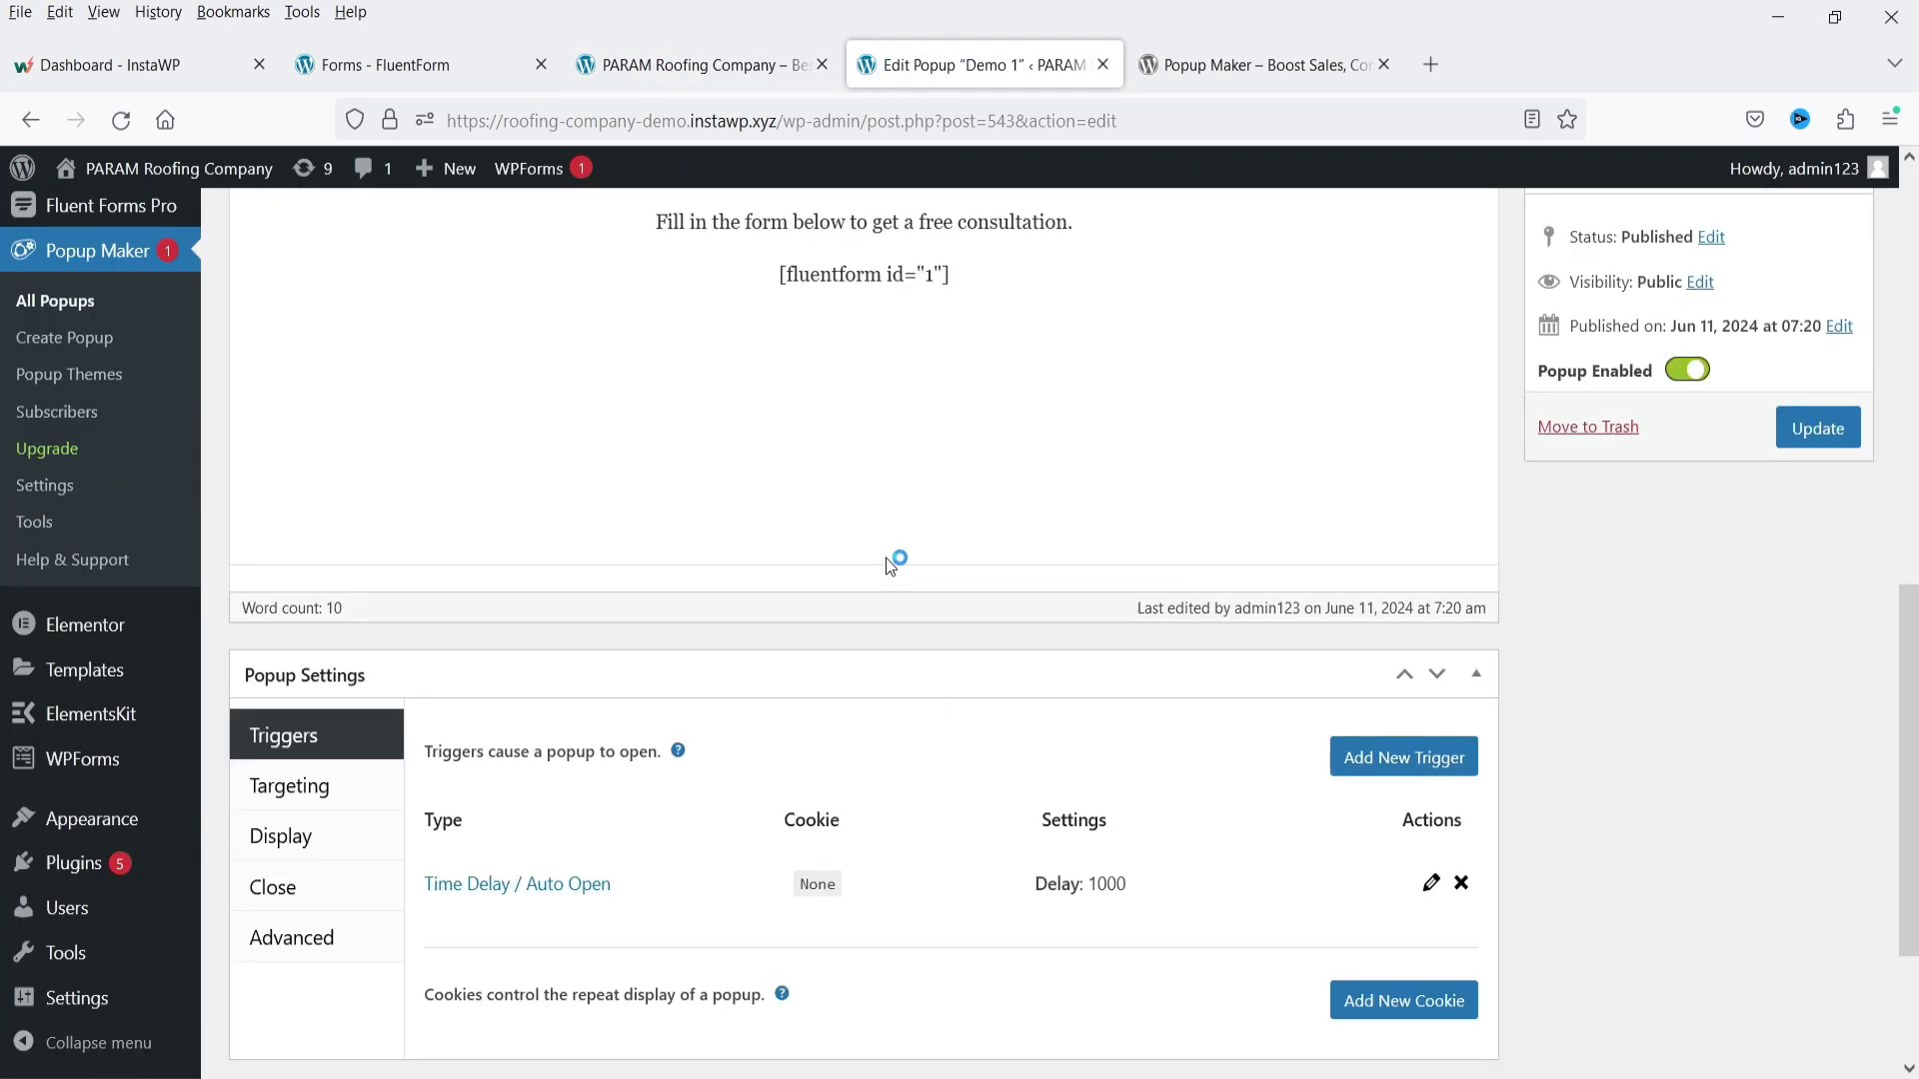
click(339, 842)
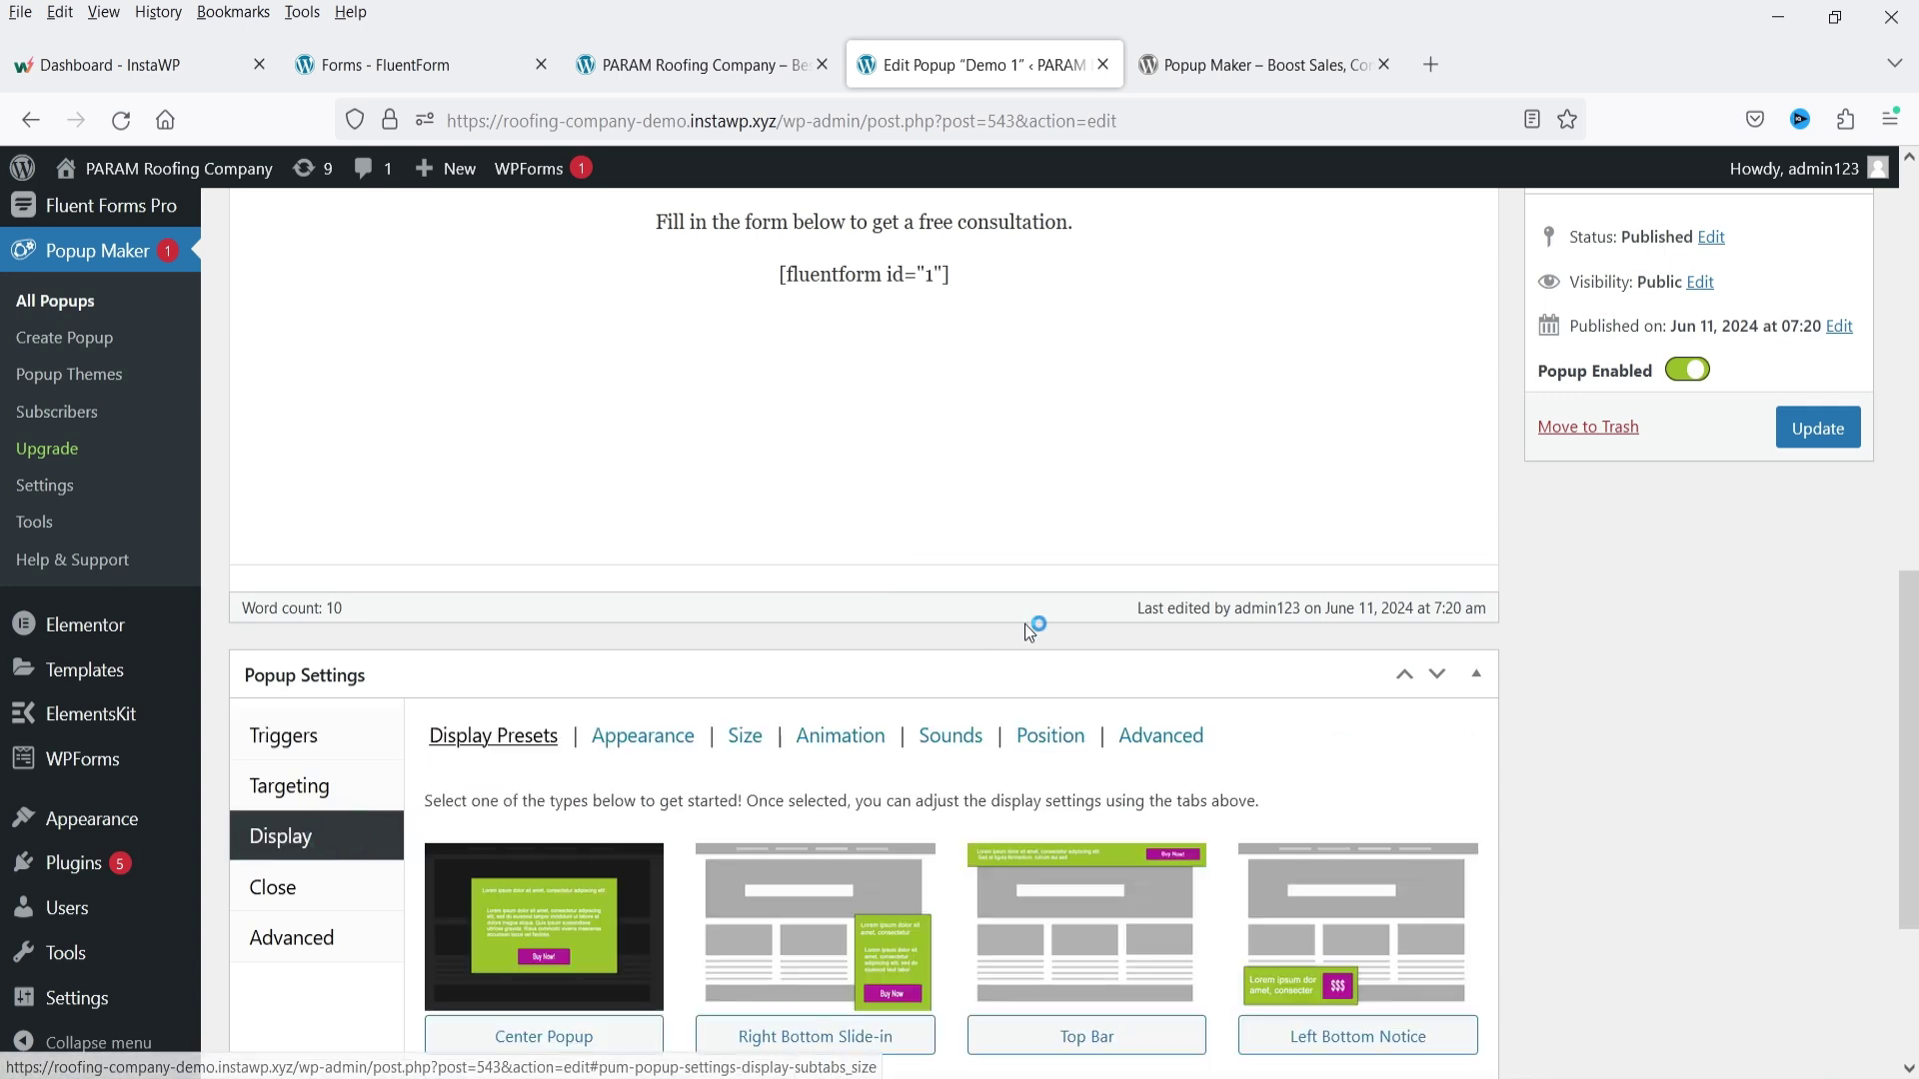
click(808, 972)
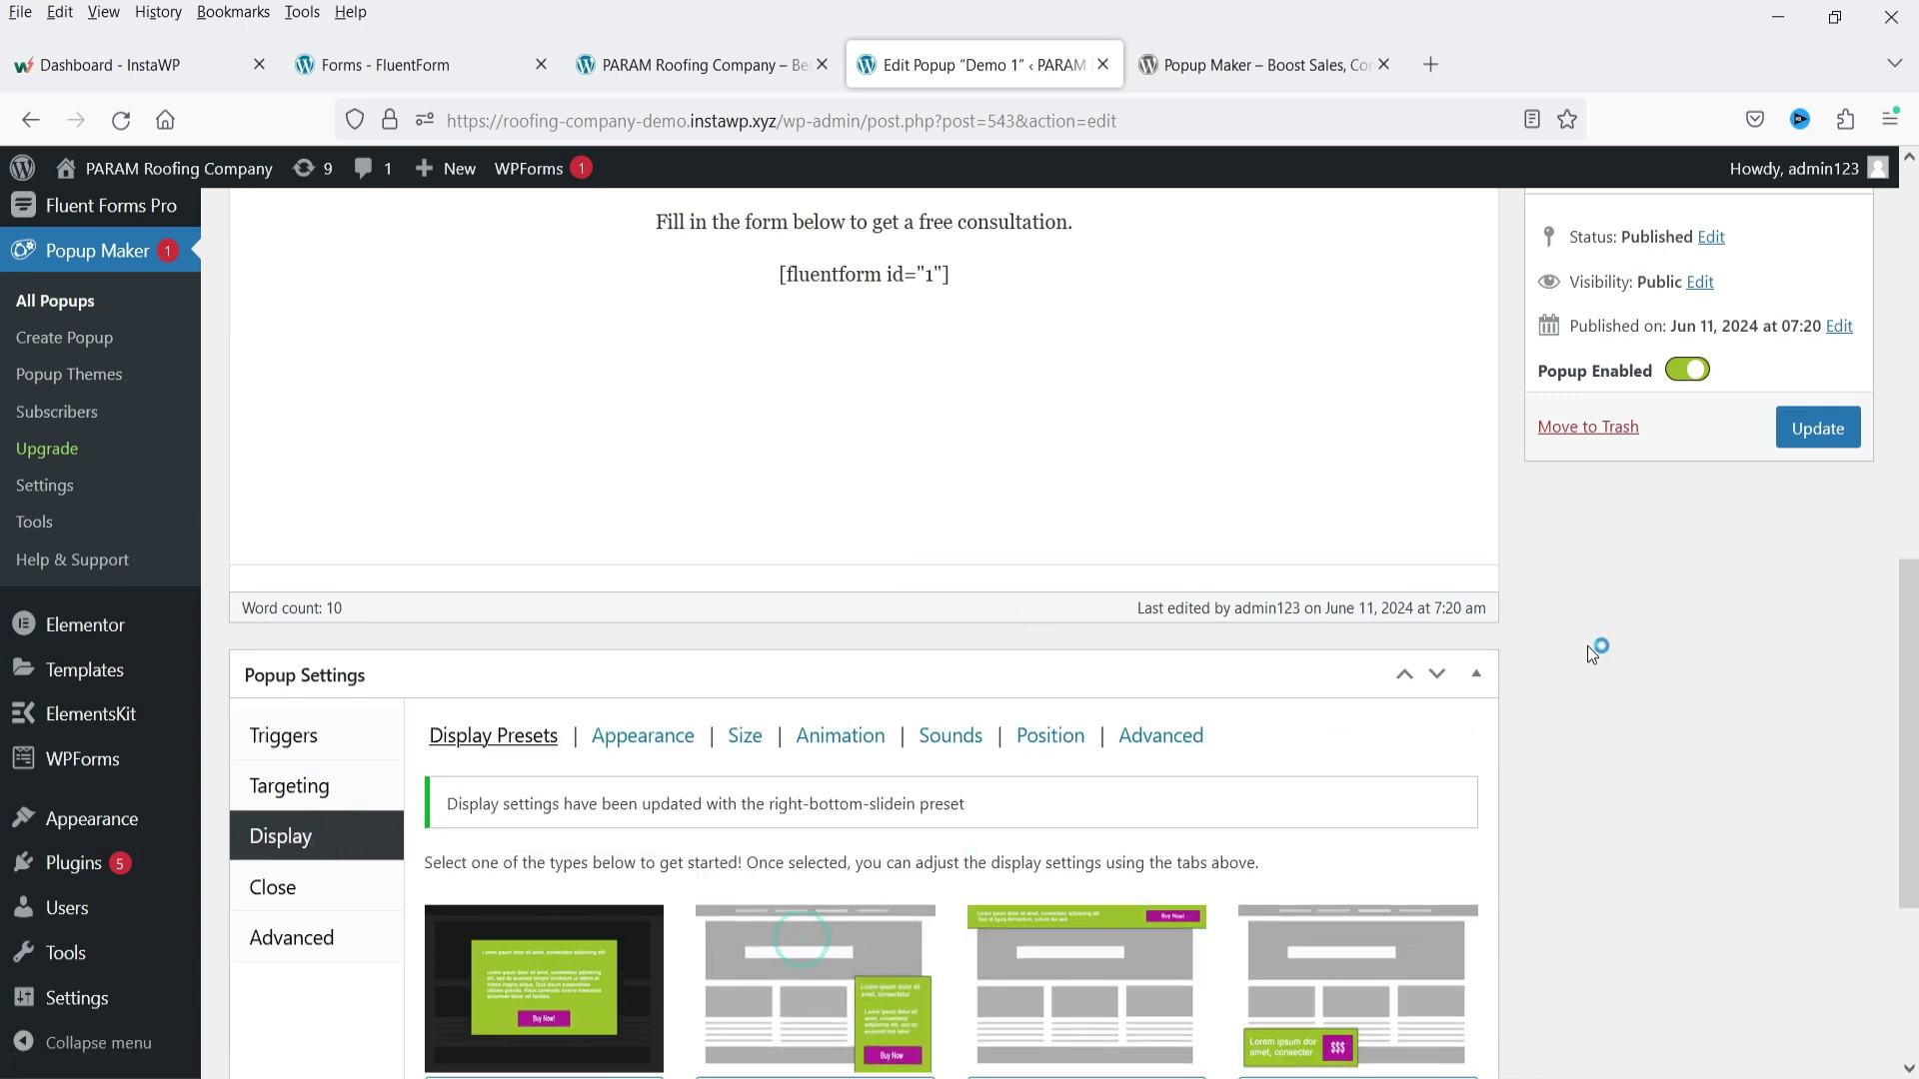
click(1802, 430)
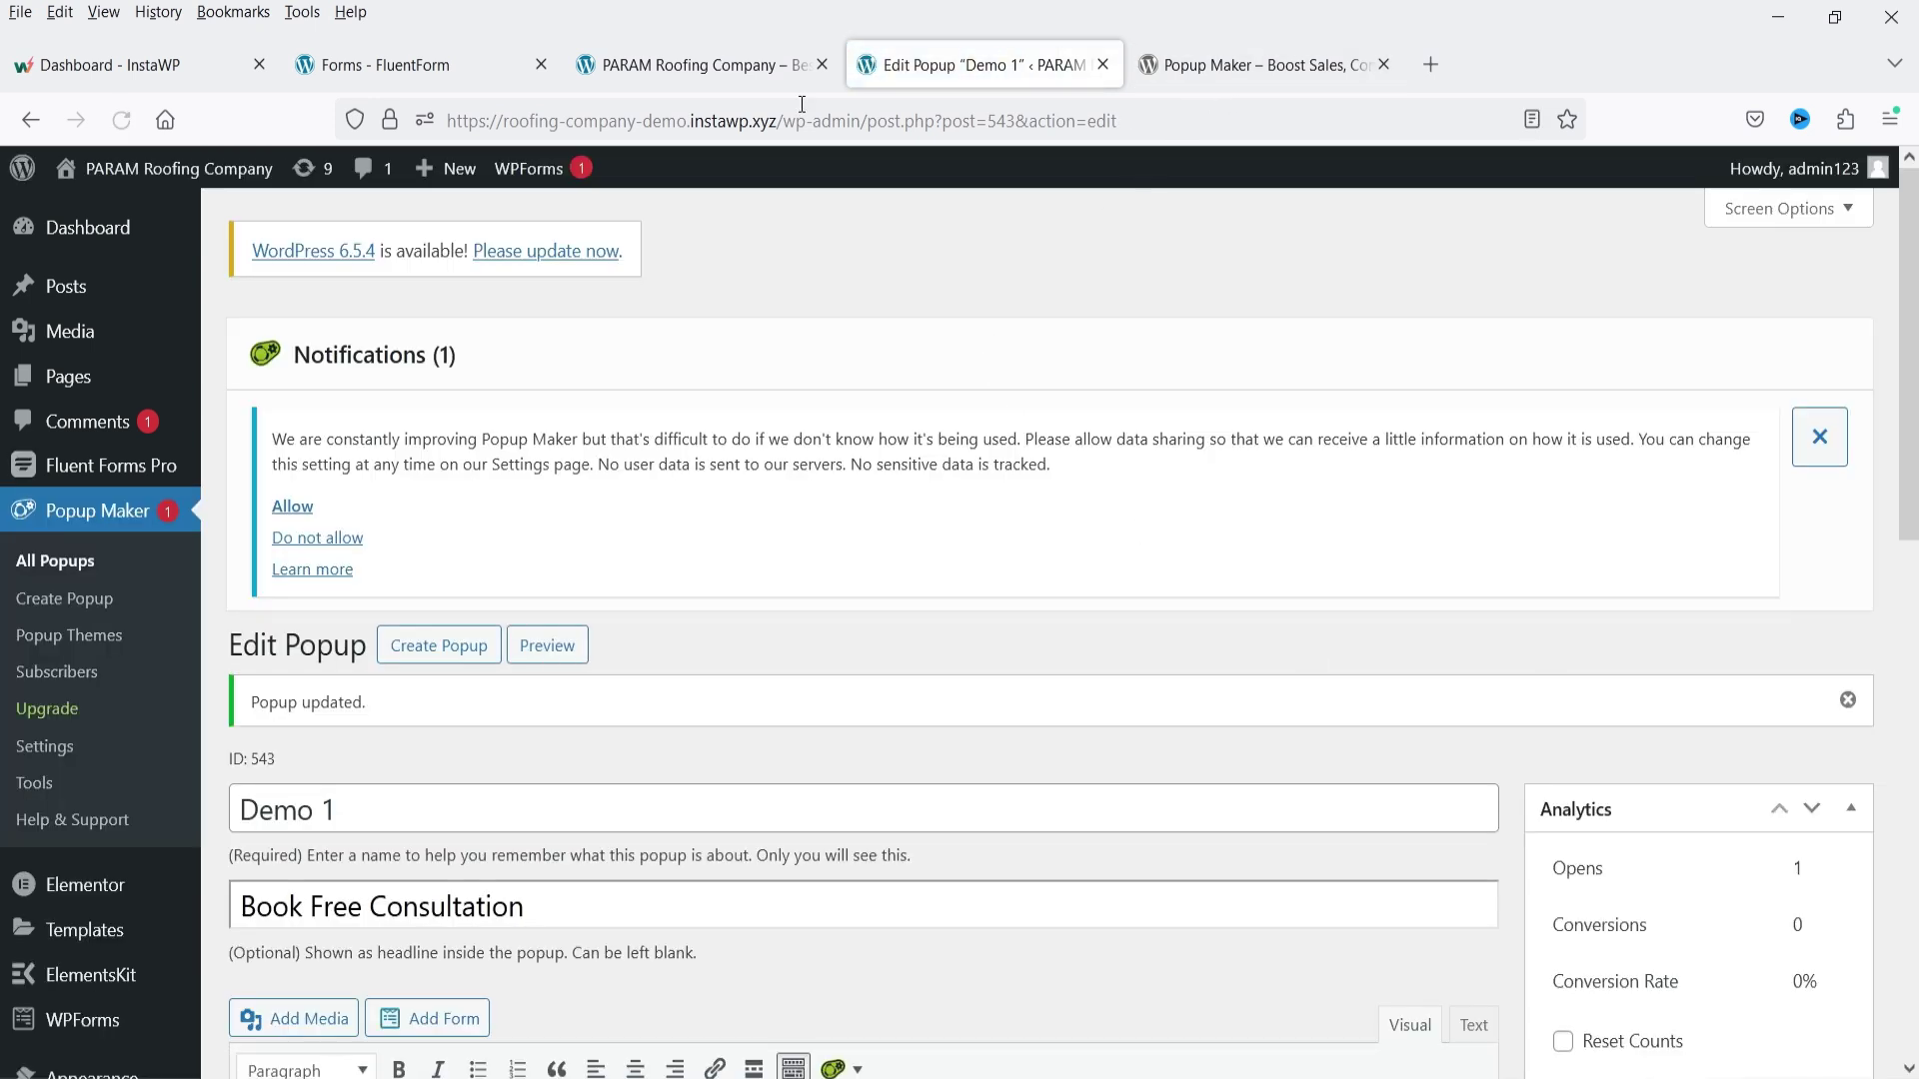
click(689, 64)
click(183, 160)
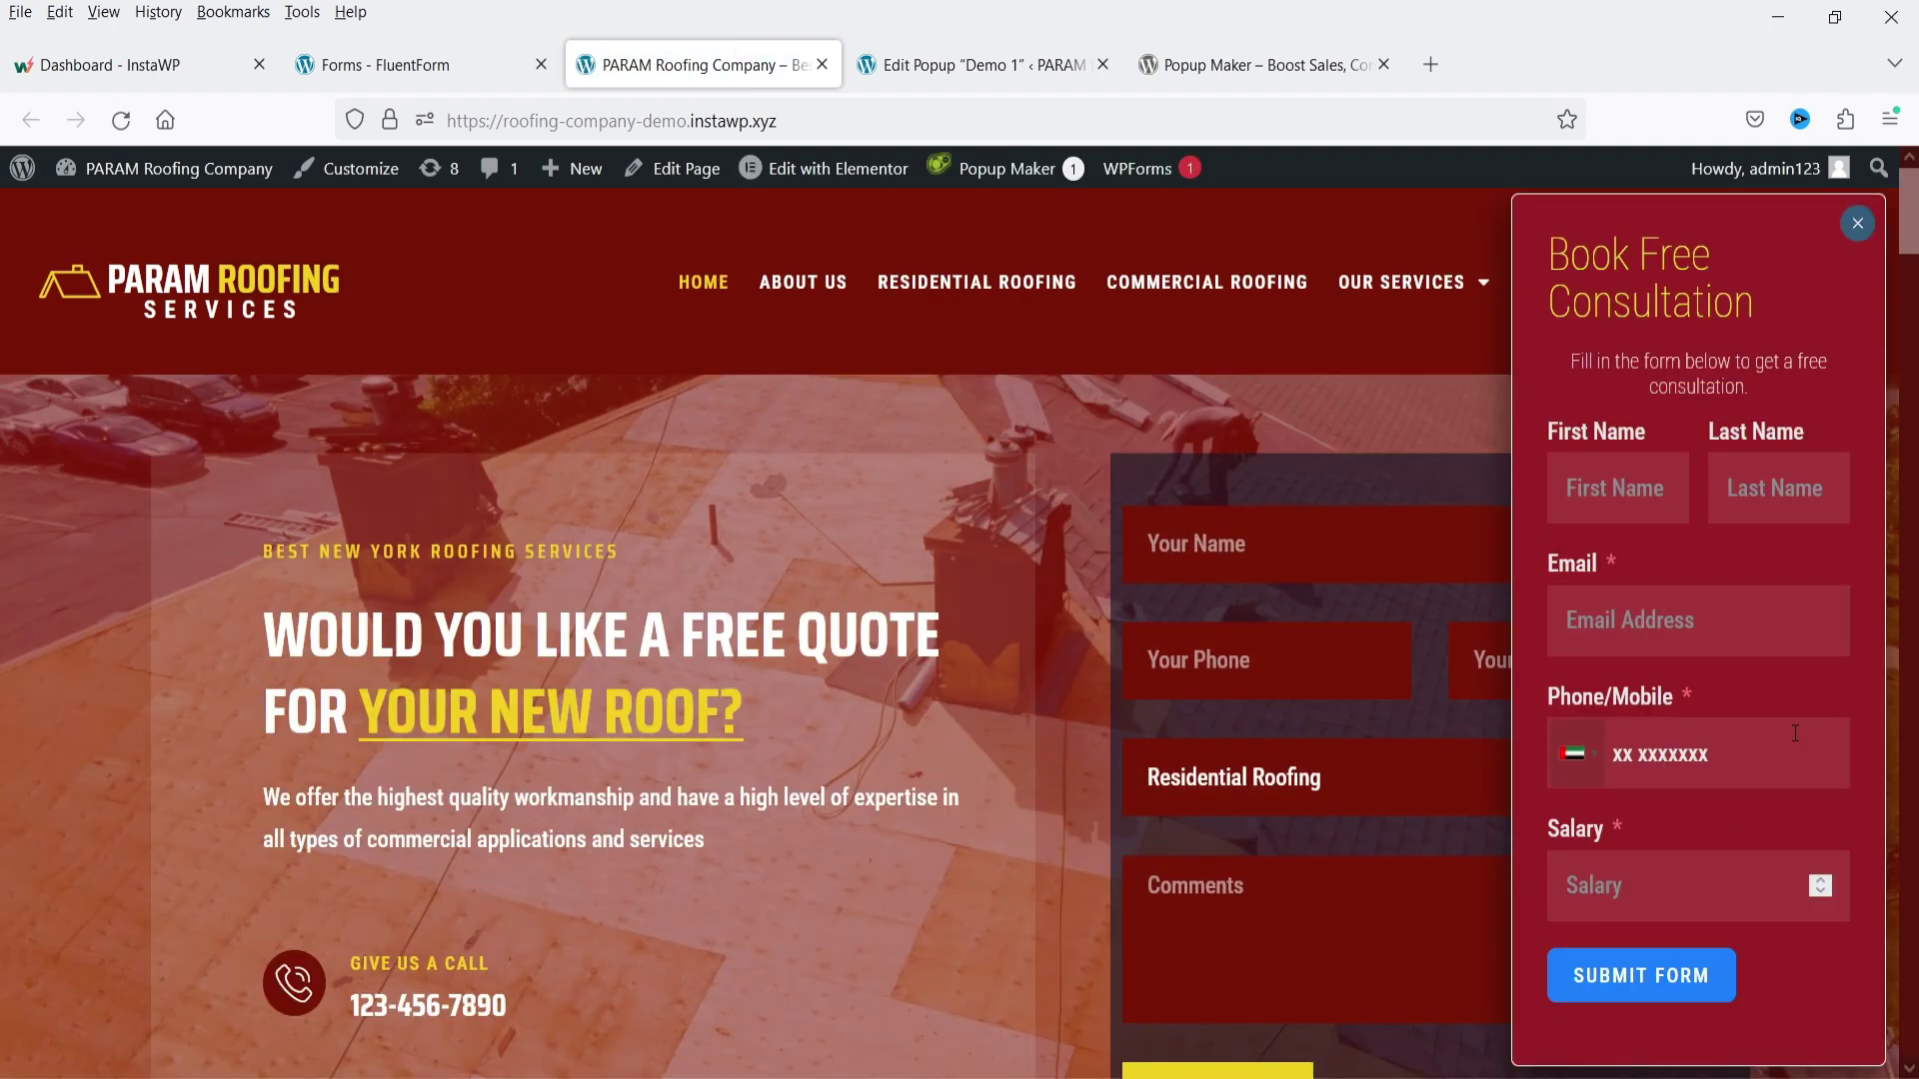
- Update the Demo 1 popup with the Top Bar display preset and check it on the reloaded home page
click(985, 64)
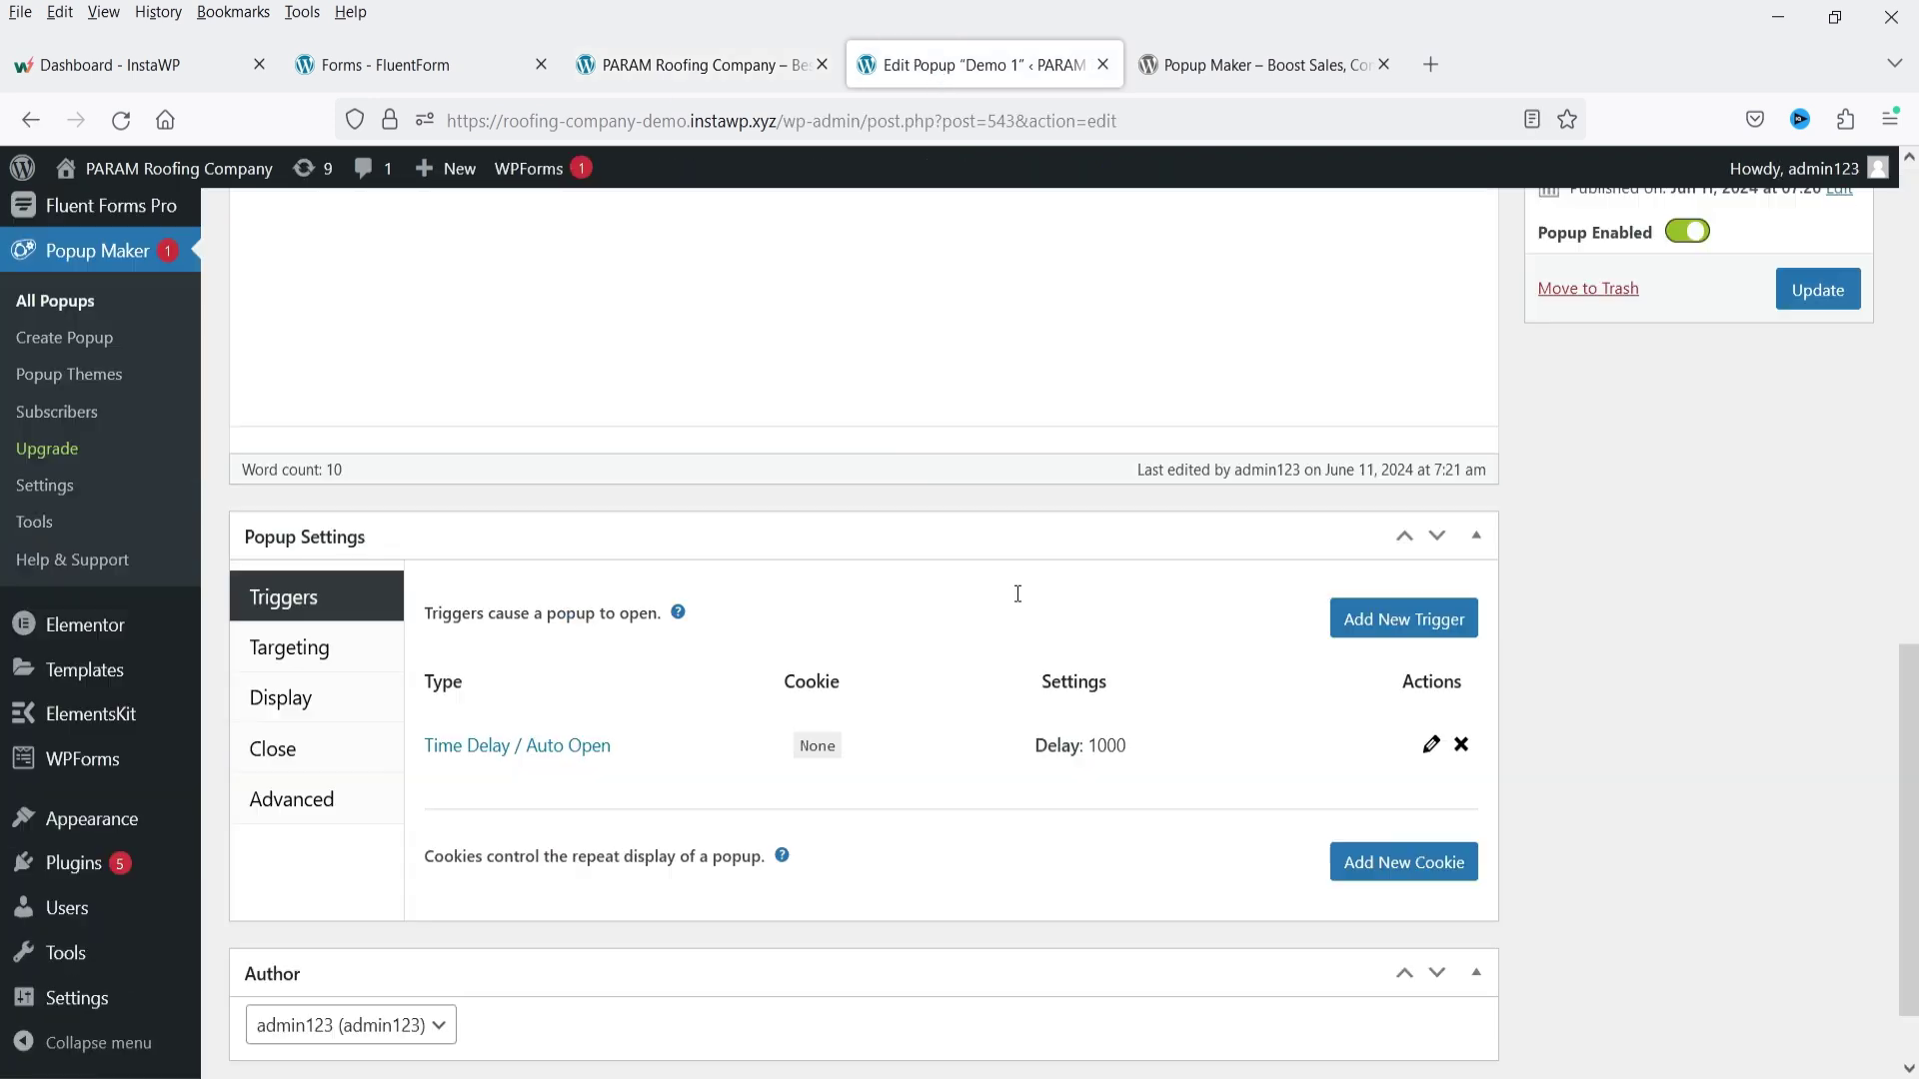
scroll(1050, 590, up, 3)
scroll(1079, 586, down, 3)
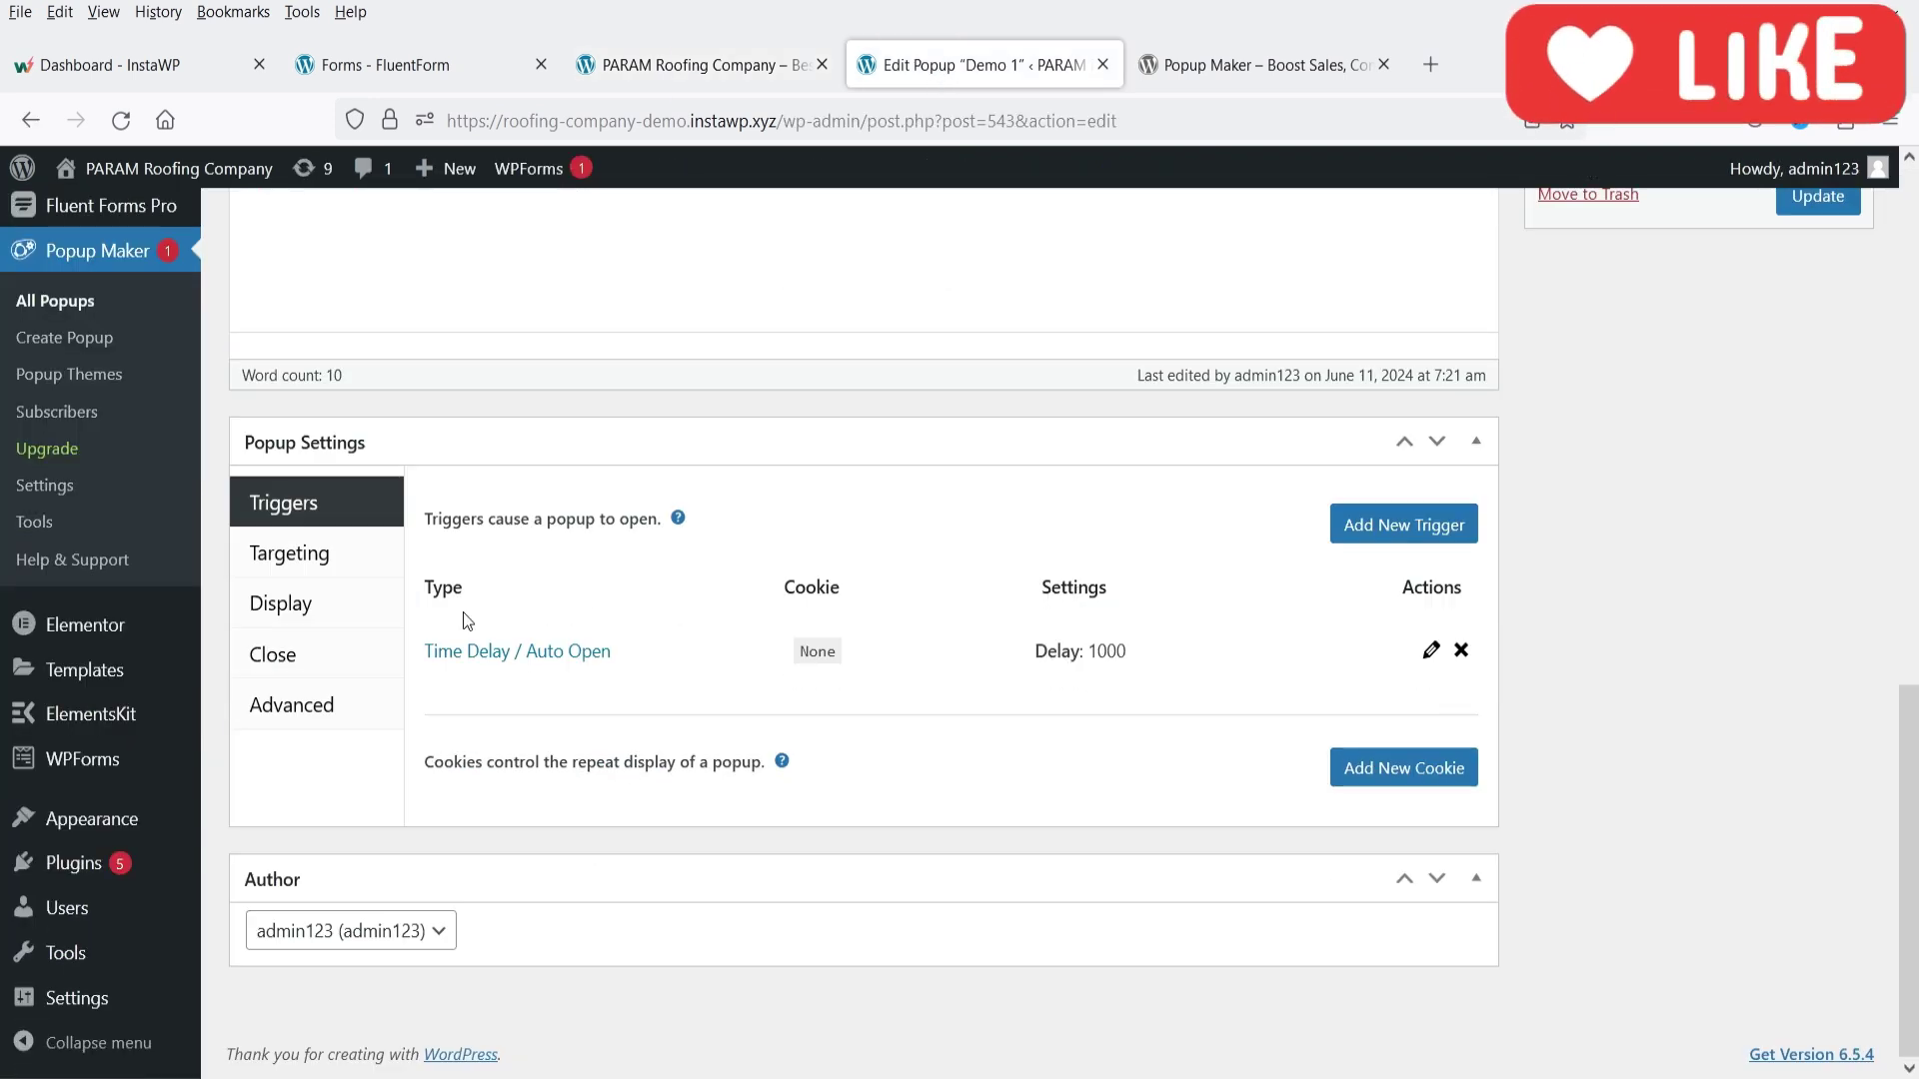
click(281, 606)
click(1088, 713)
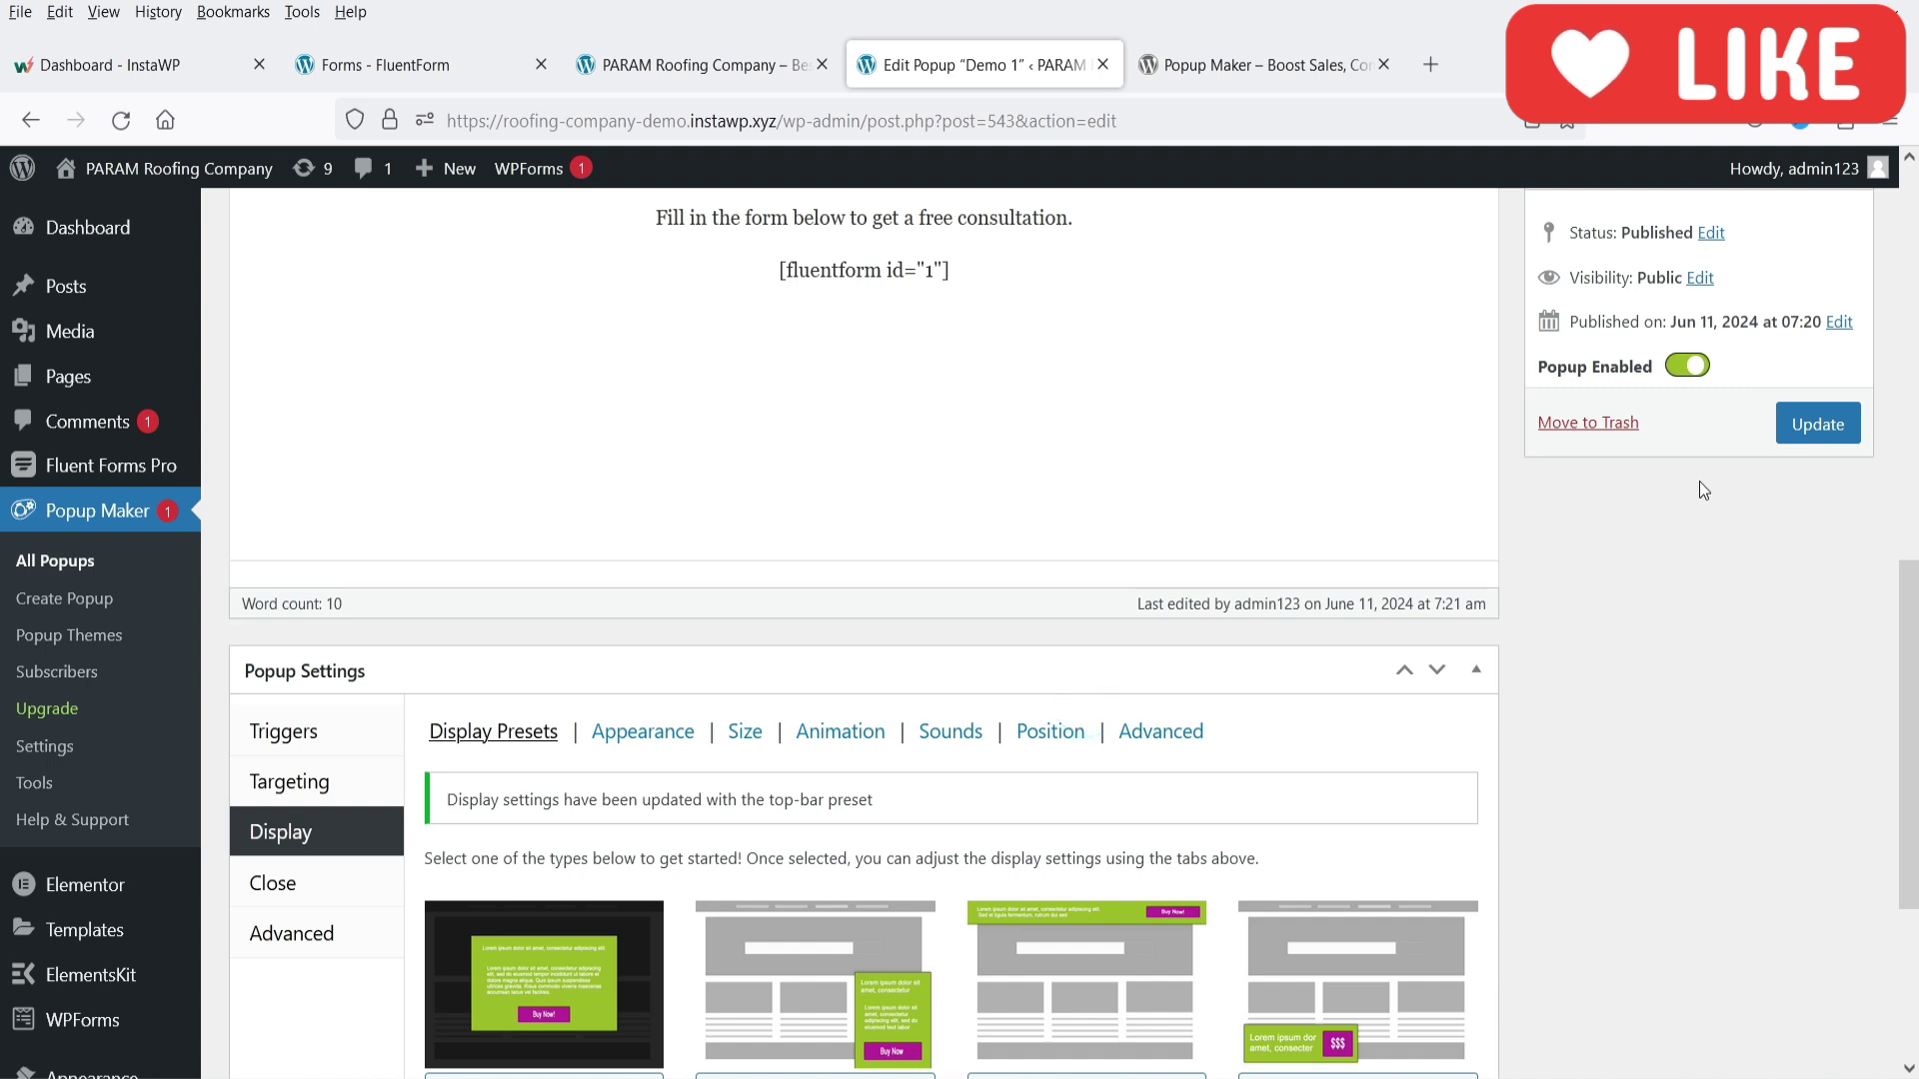
click(1816, 425)
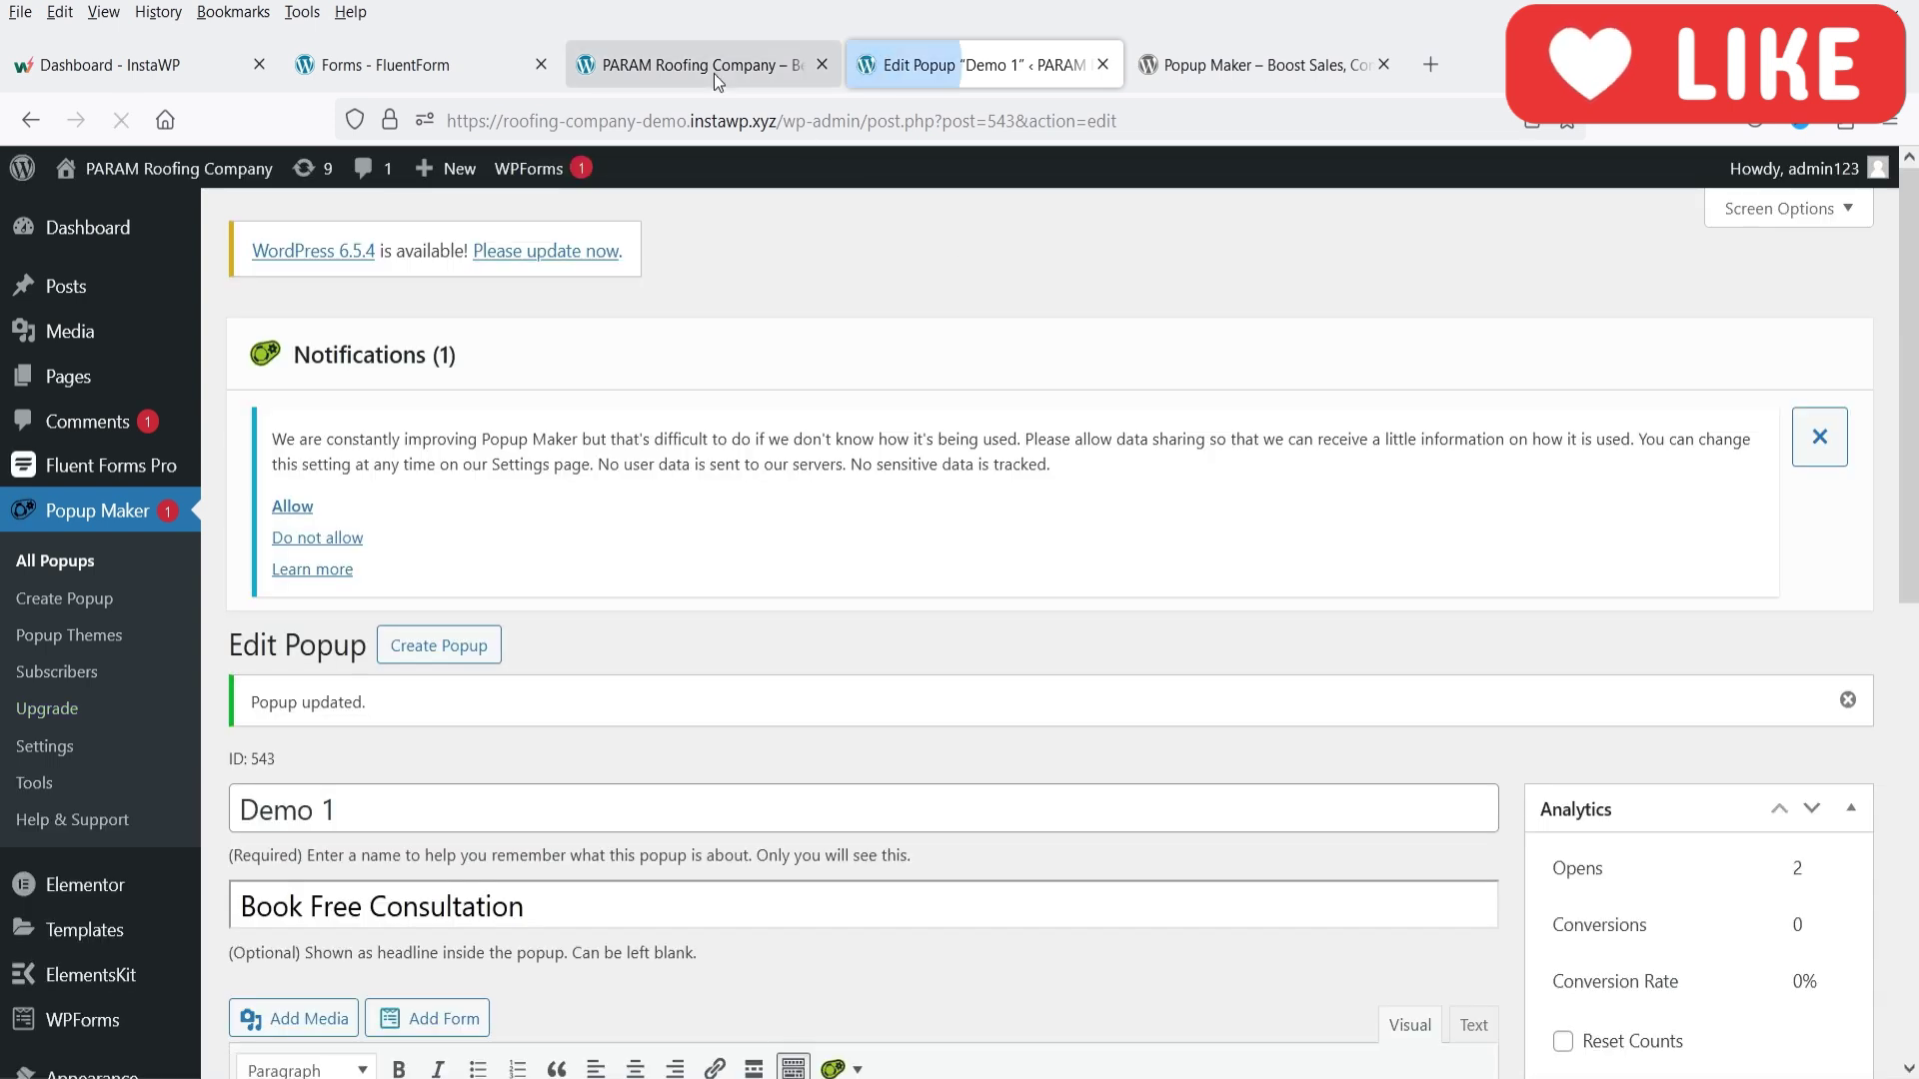
click(721, 64)
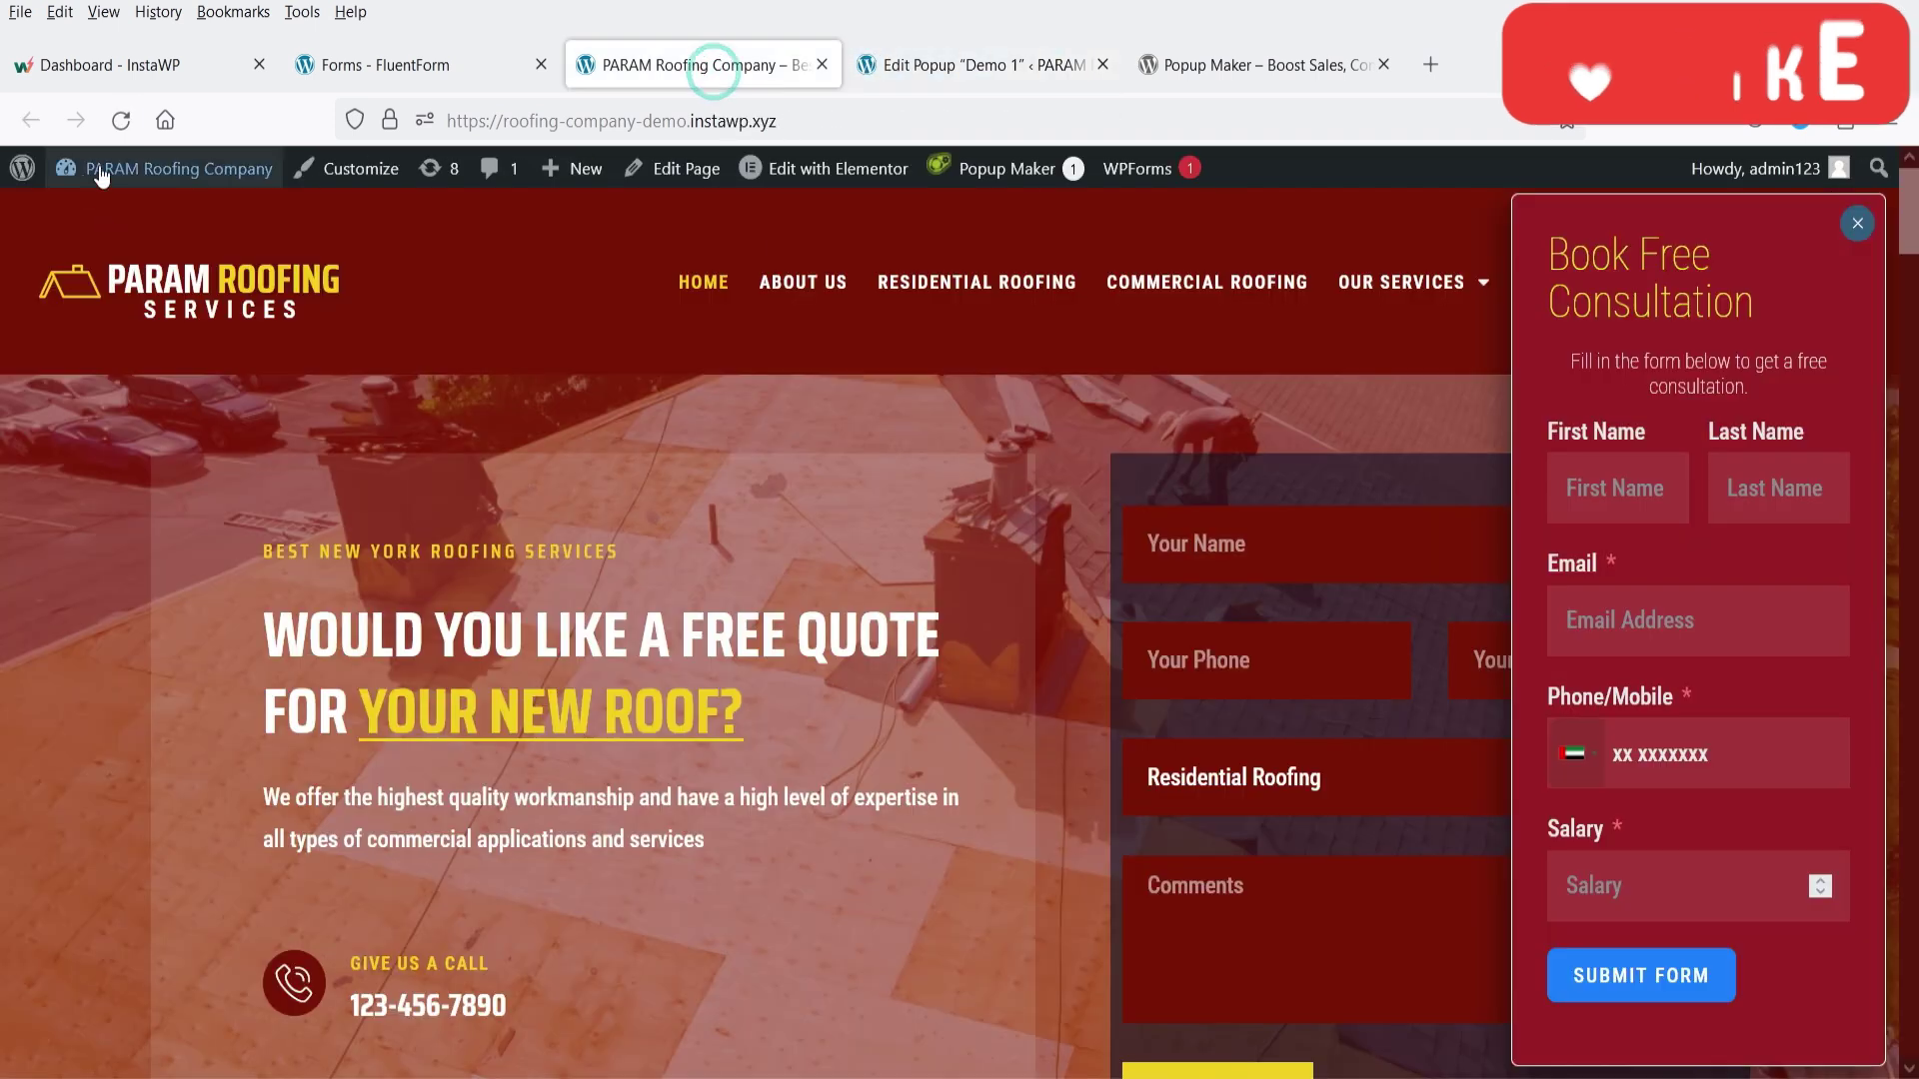
click(121, 120)
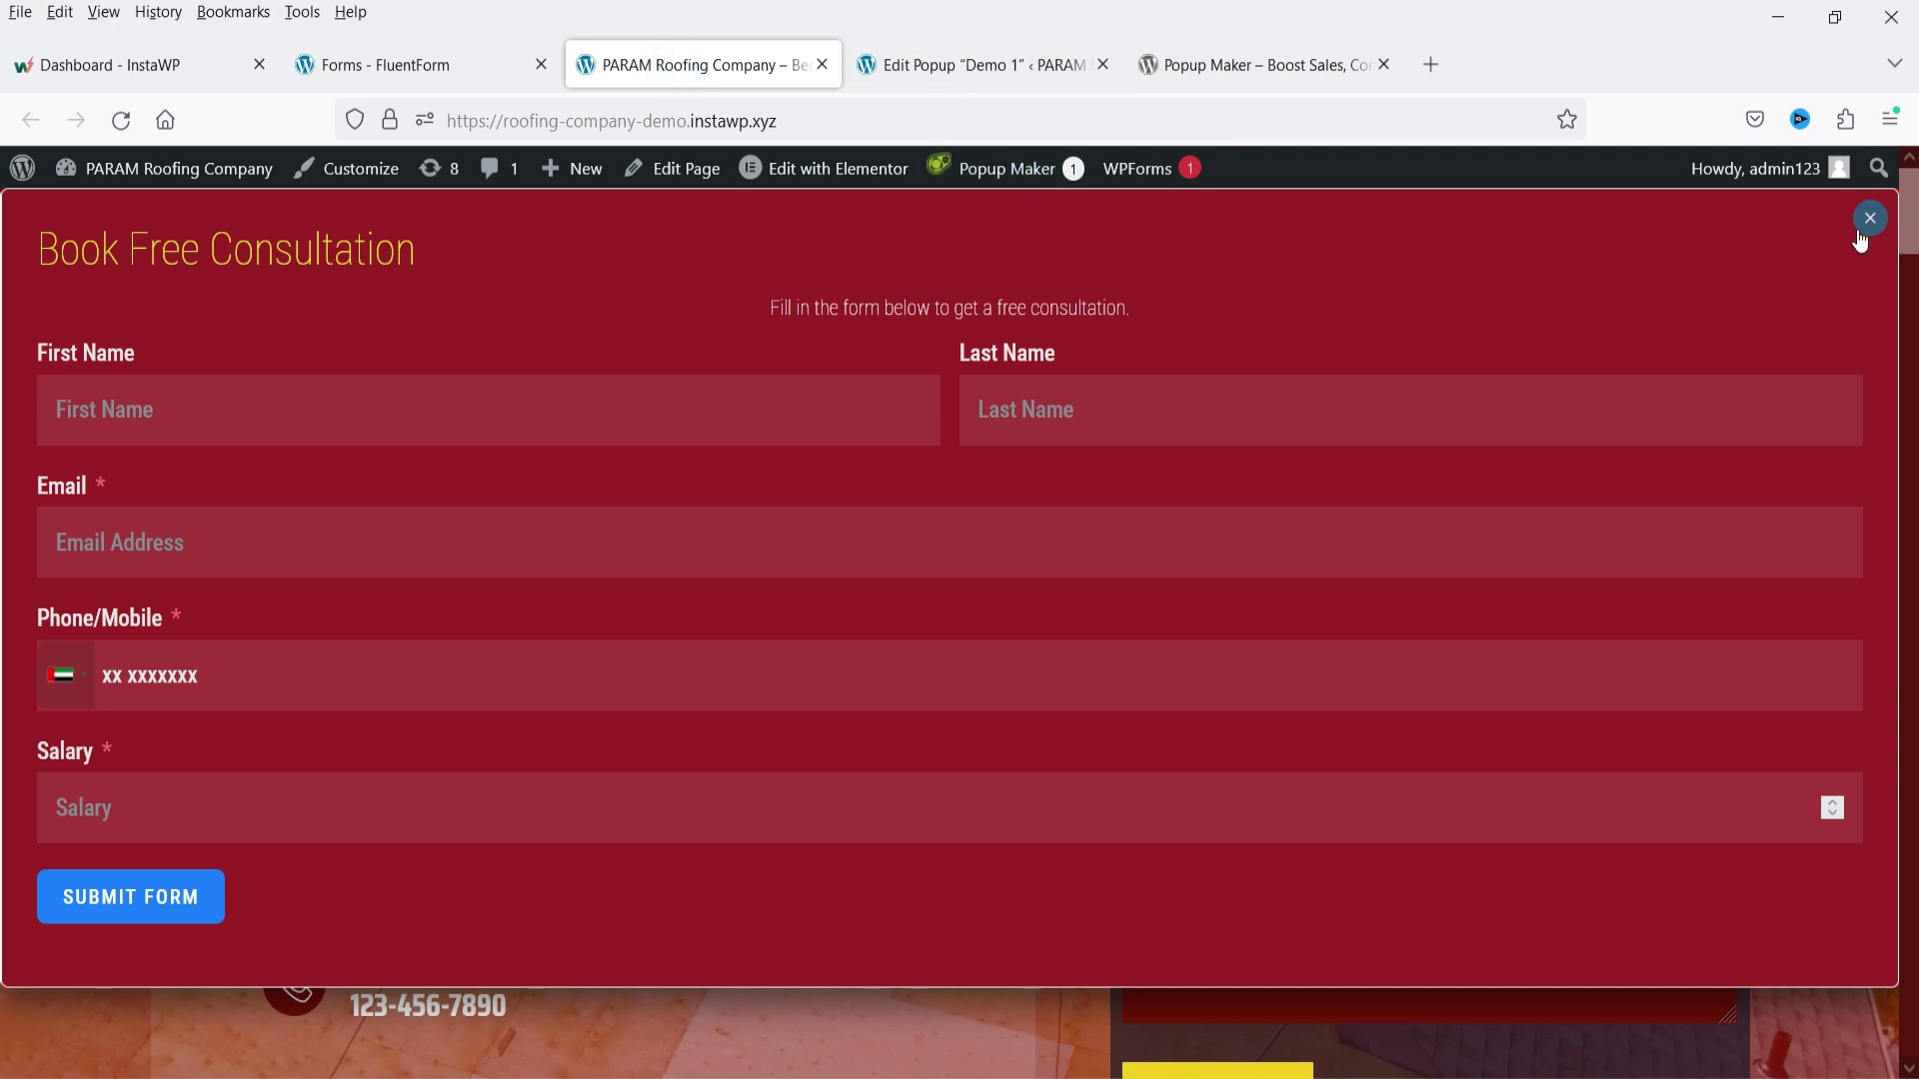
- Update the Demo 1 popup with the Left Bottom Notice display preset and check it on the reloaded home page
click(1016, 80)
scroll(1168, 498, down, 5)
scroll(1169, 498, down, 4)
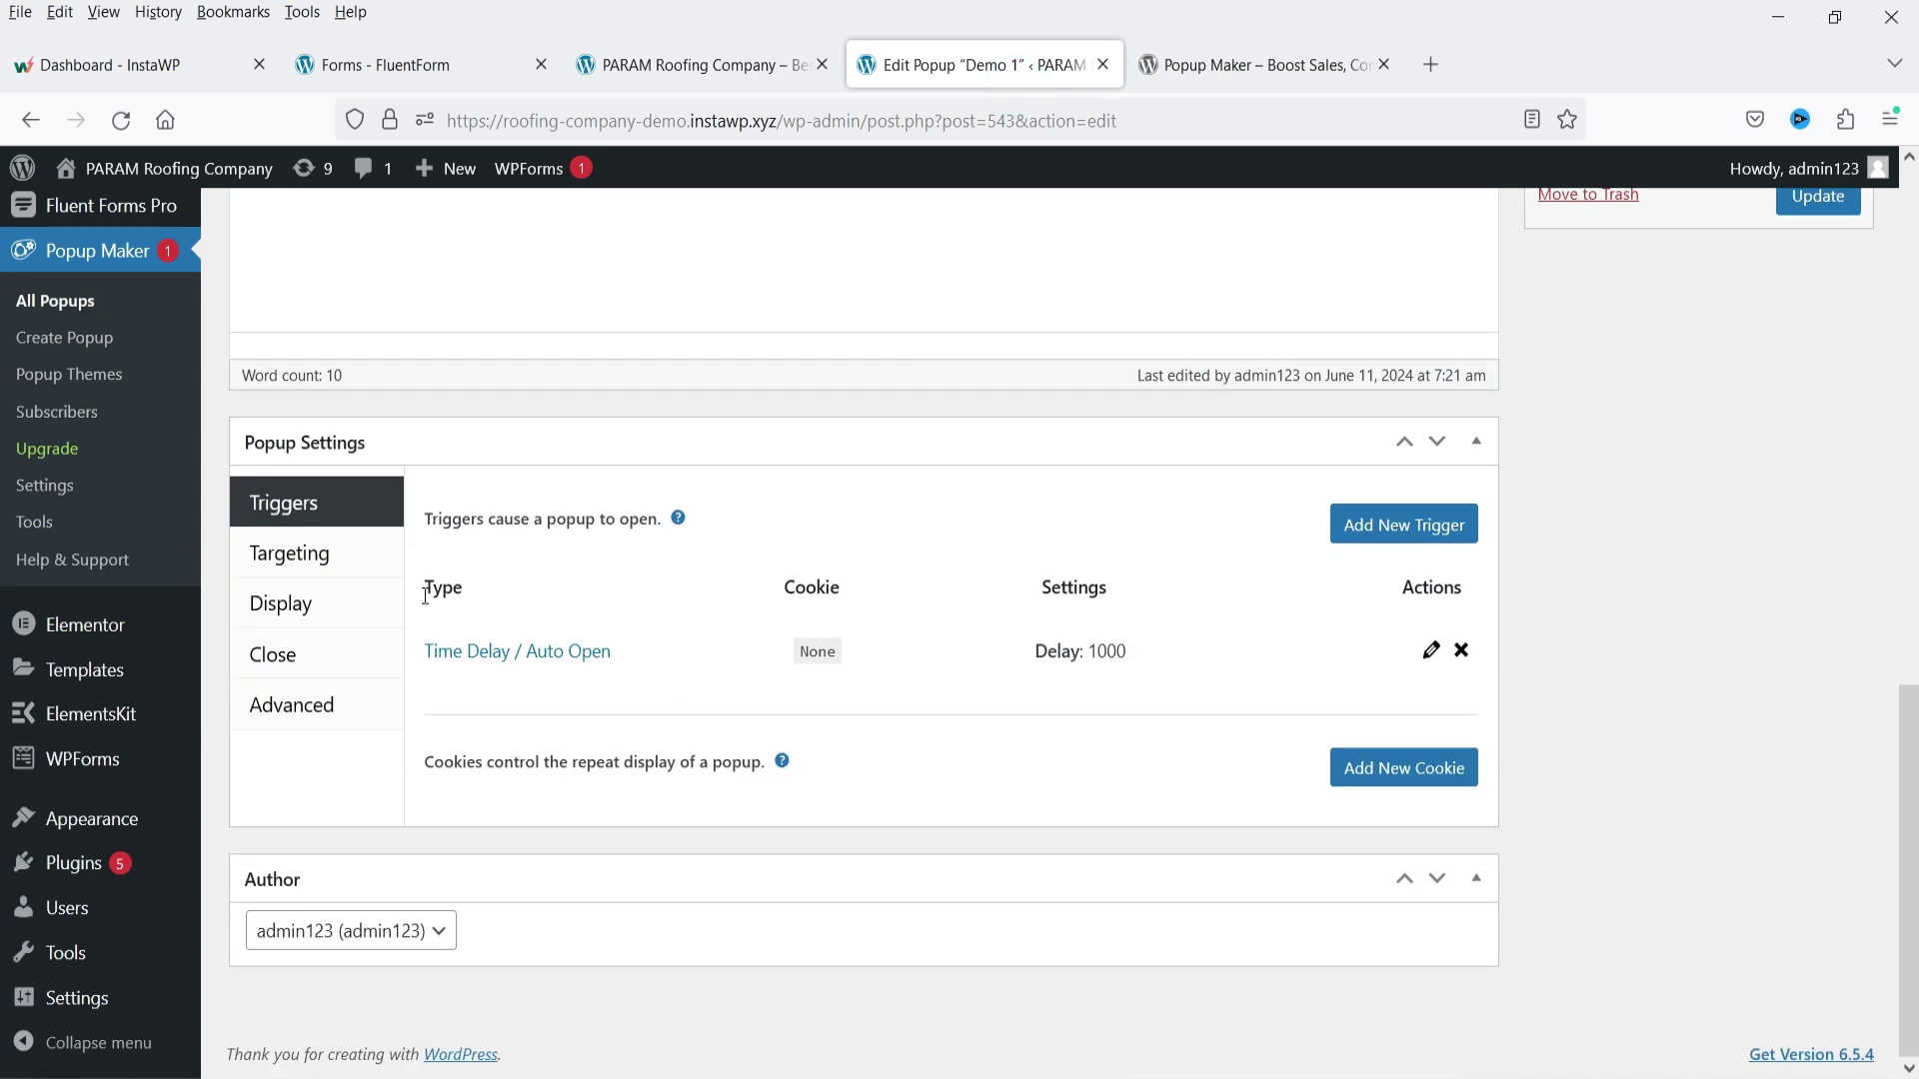
click(326, 602)
click(1403, 715)
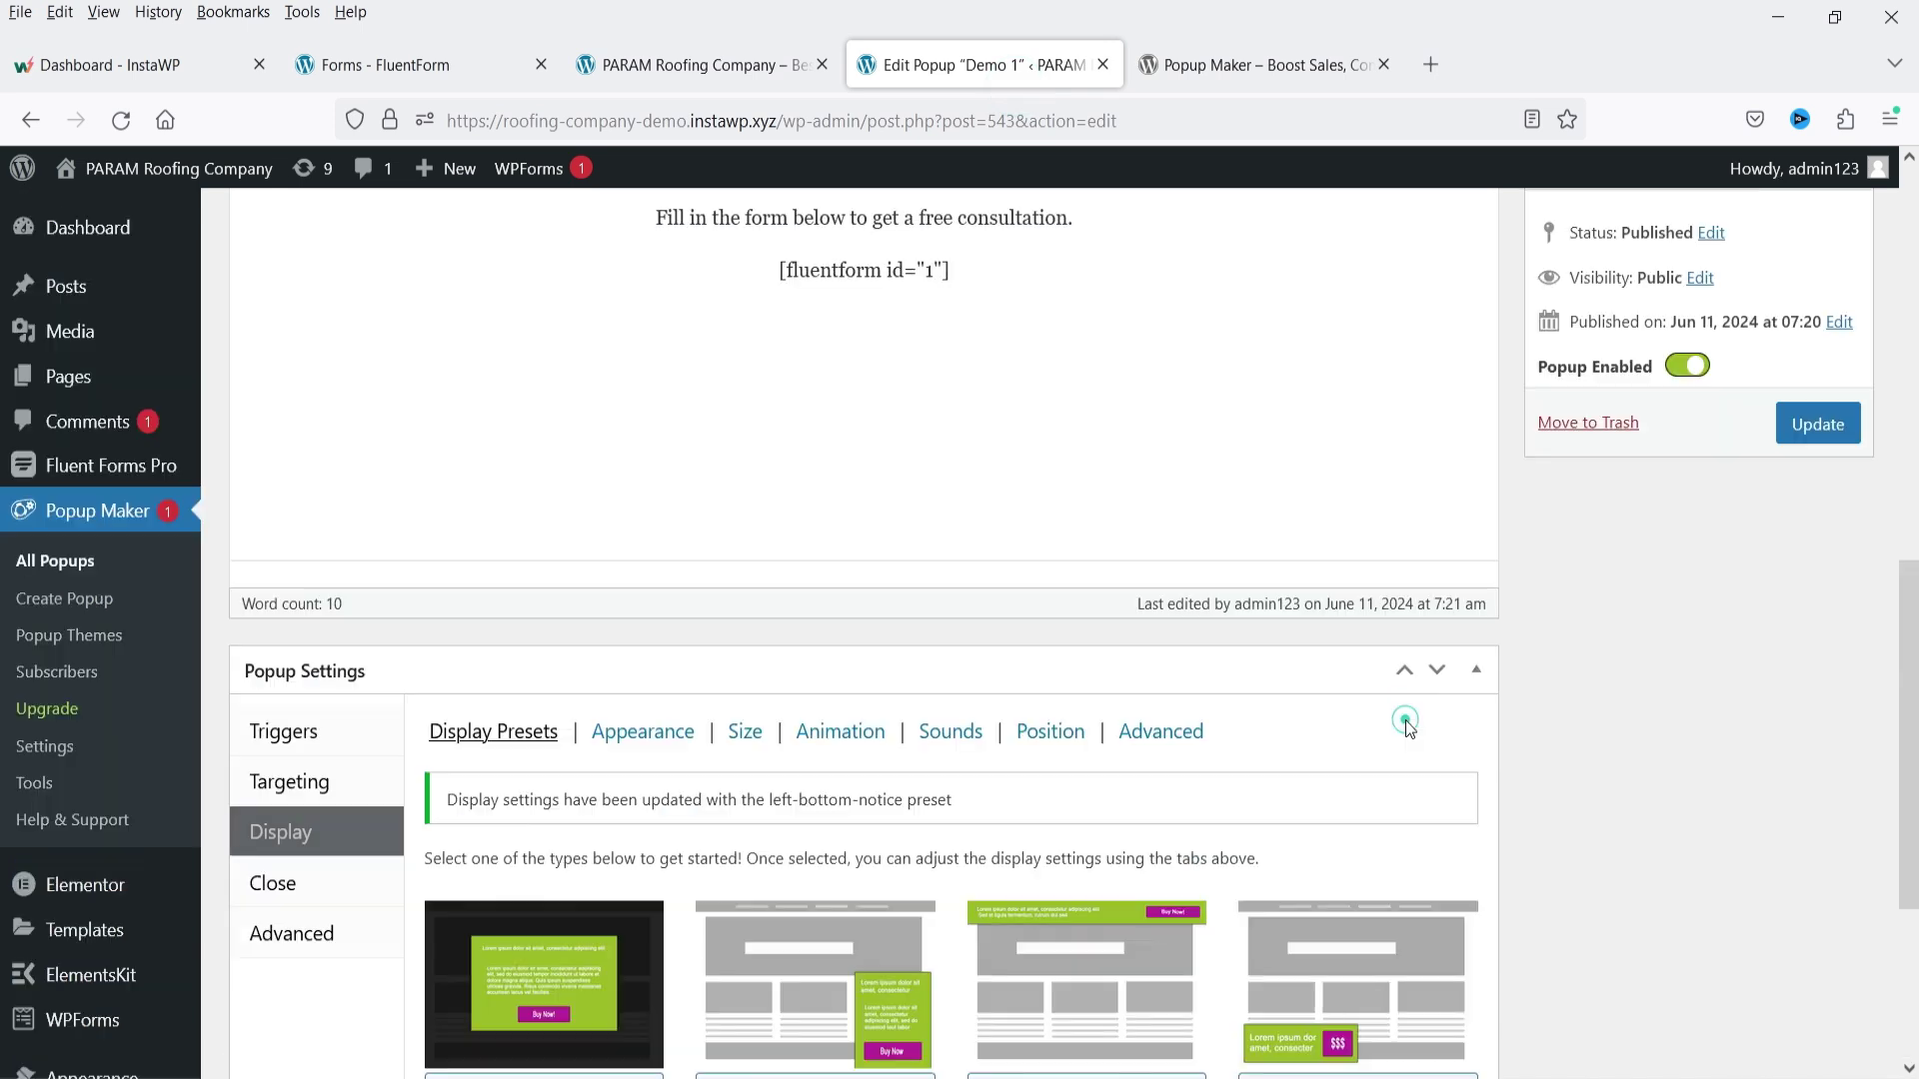
click(1790, 436)
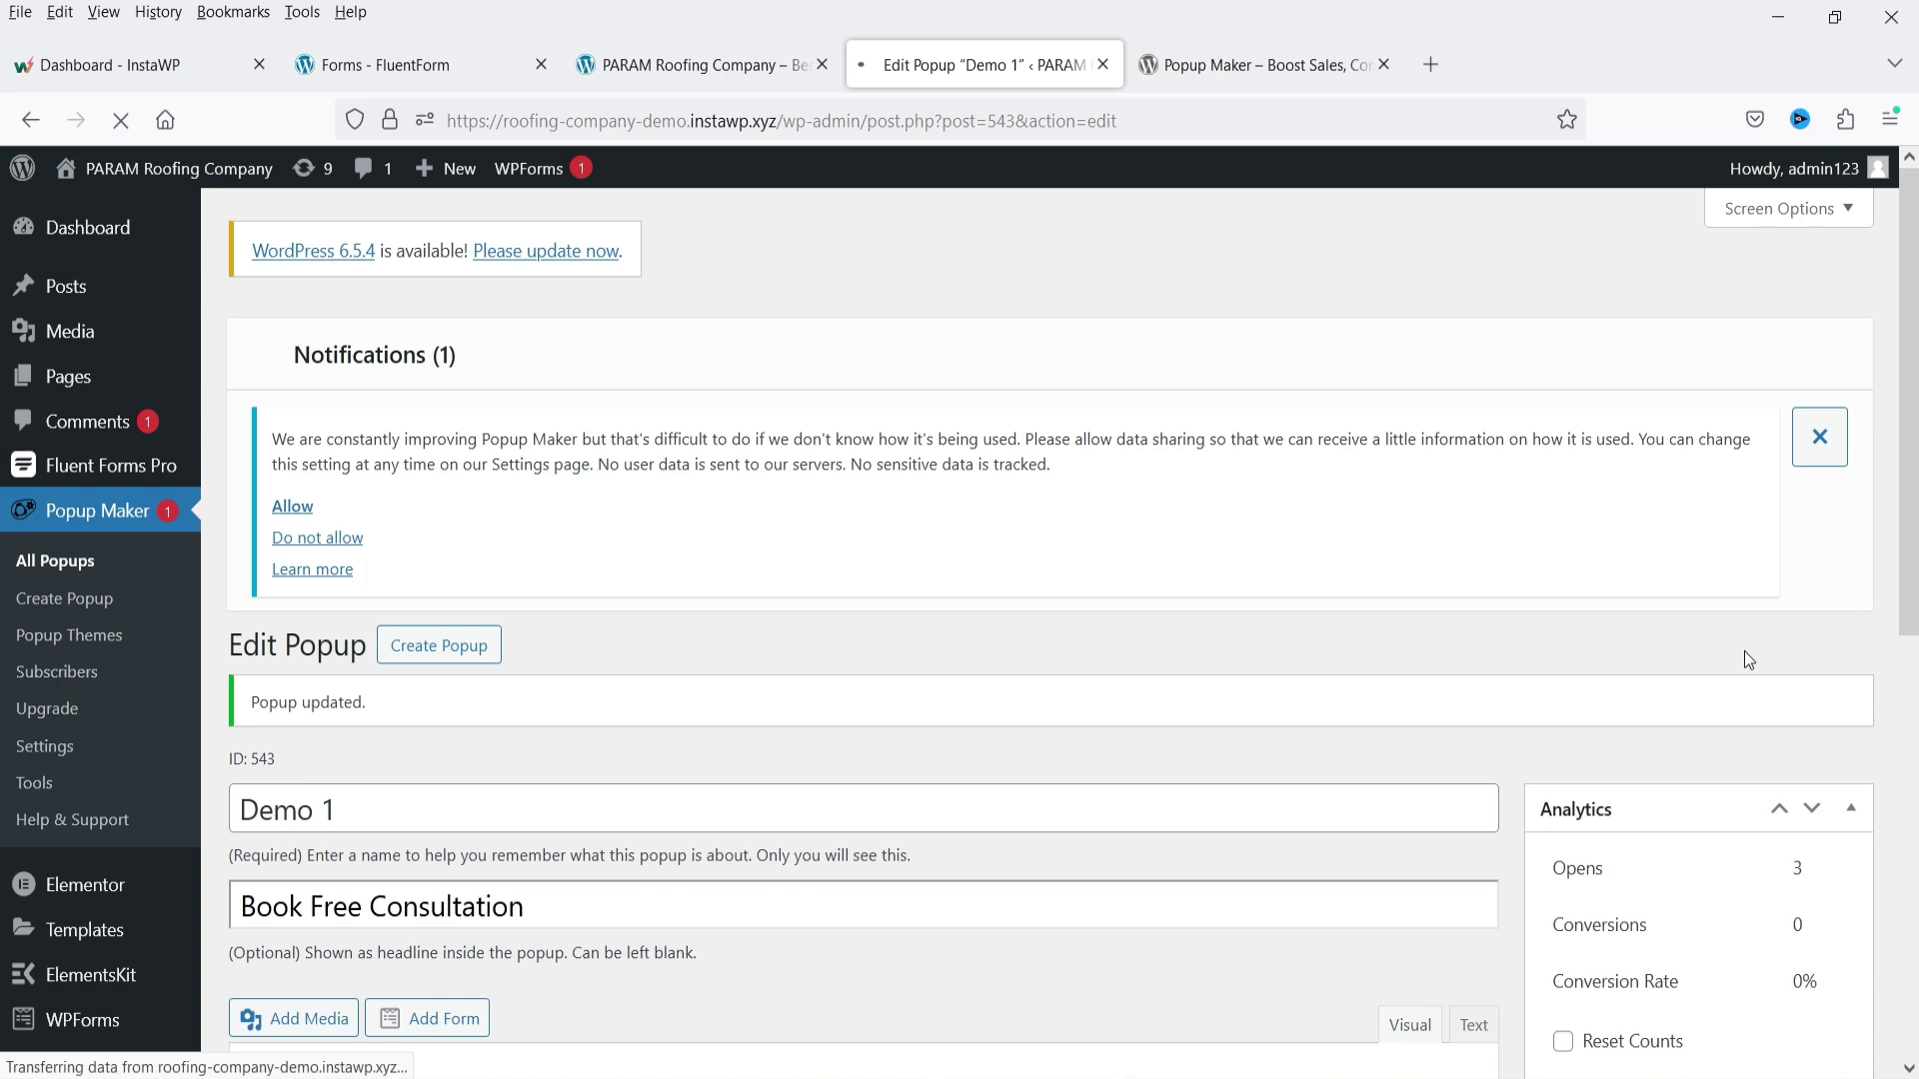
click(712, 74)
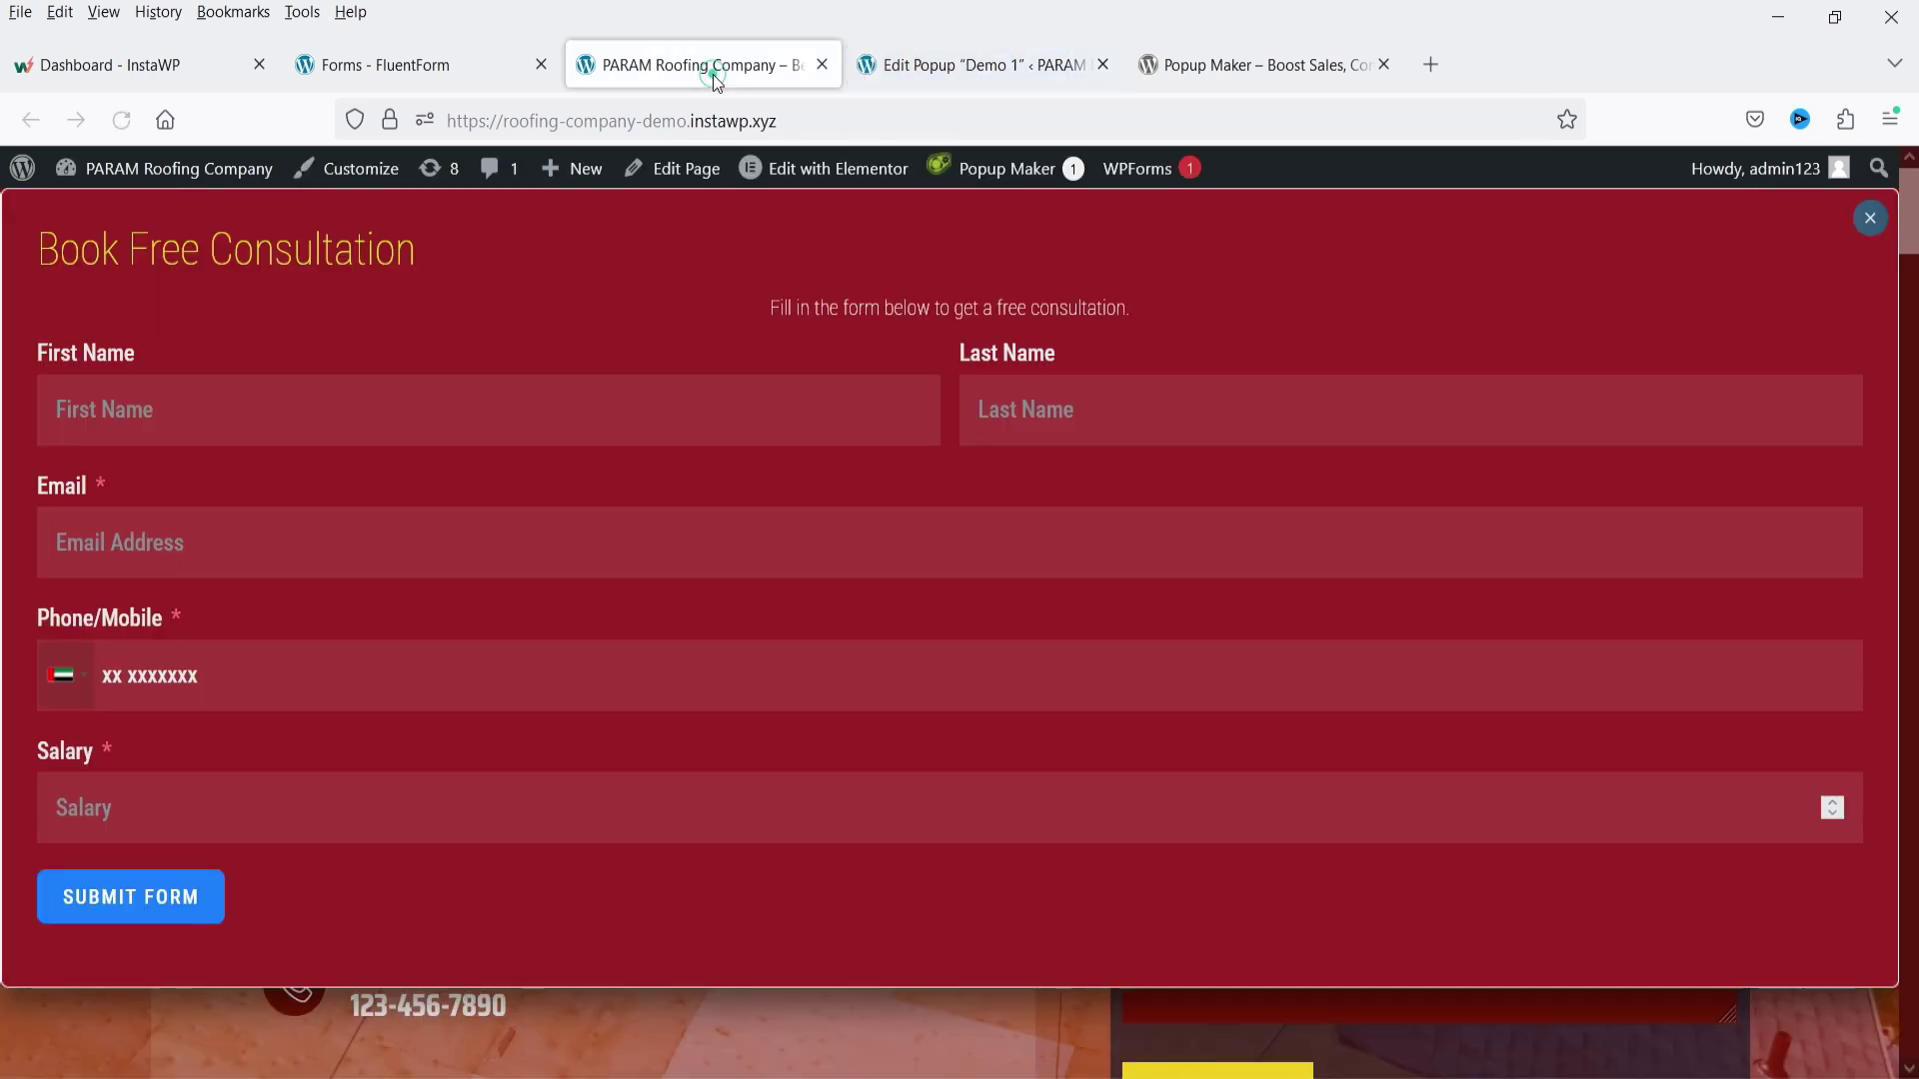
click(1869, 219)
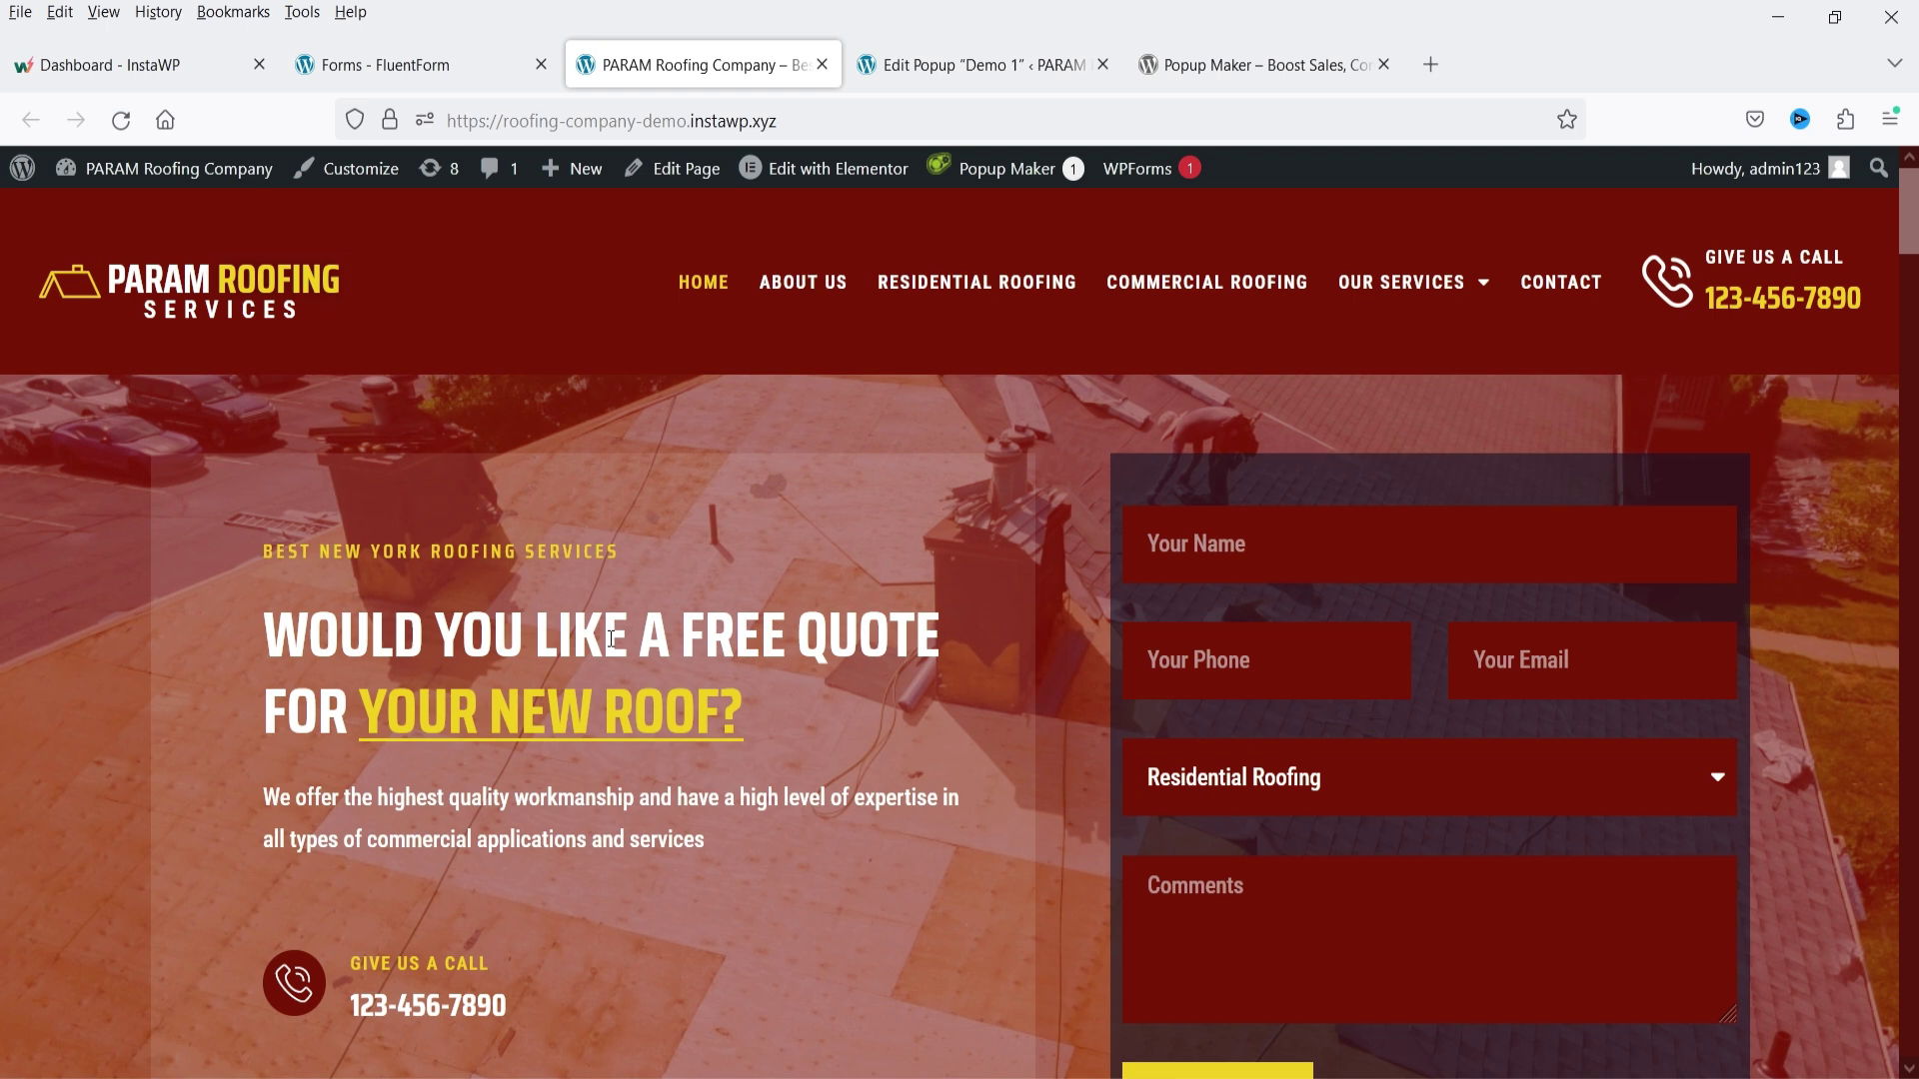
key(F5)
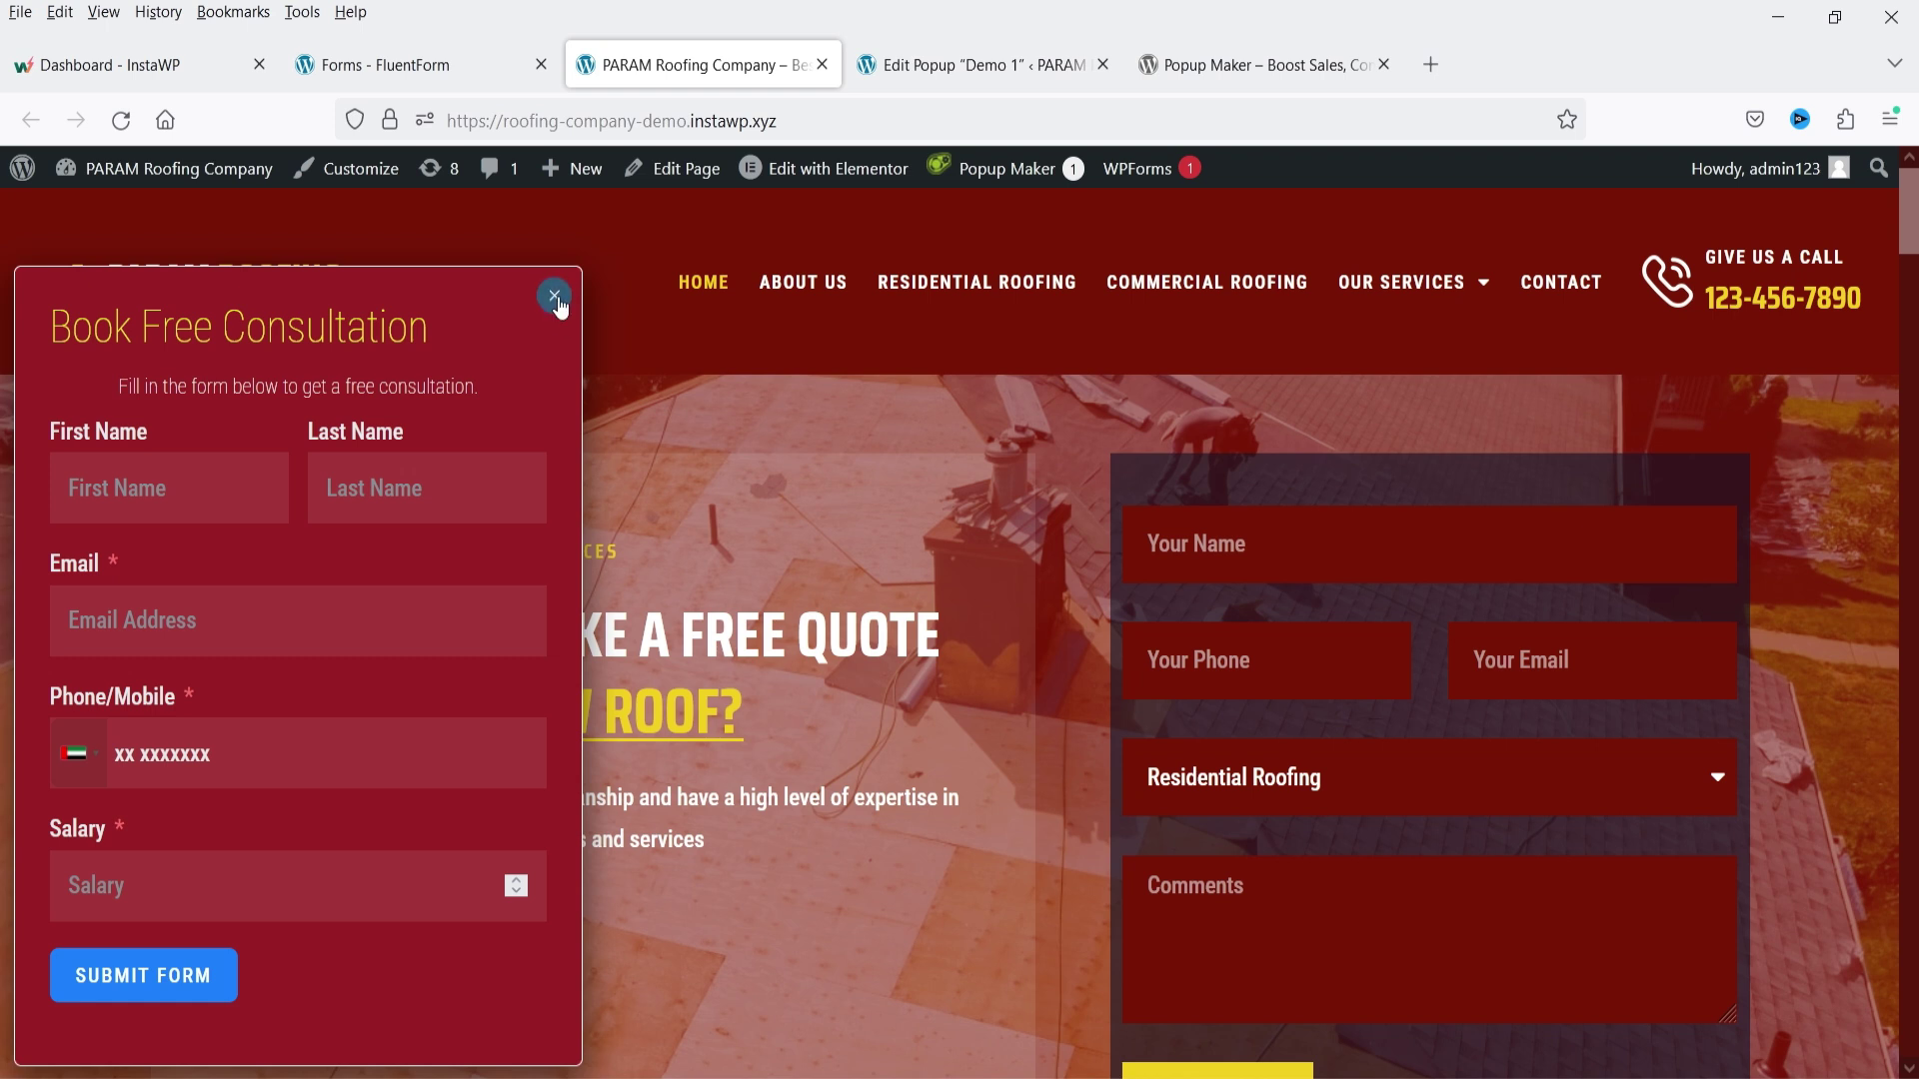
- Start a new Form Submission trigger for the Demo 1 popup without cookie prevention and open its list of forms
click(945, 66)
scroll(1325, 675, down, 3)
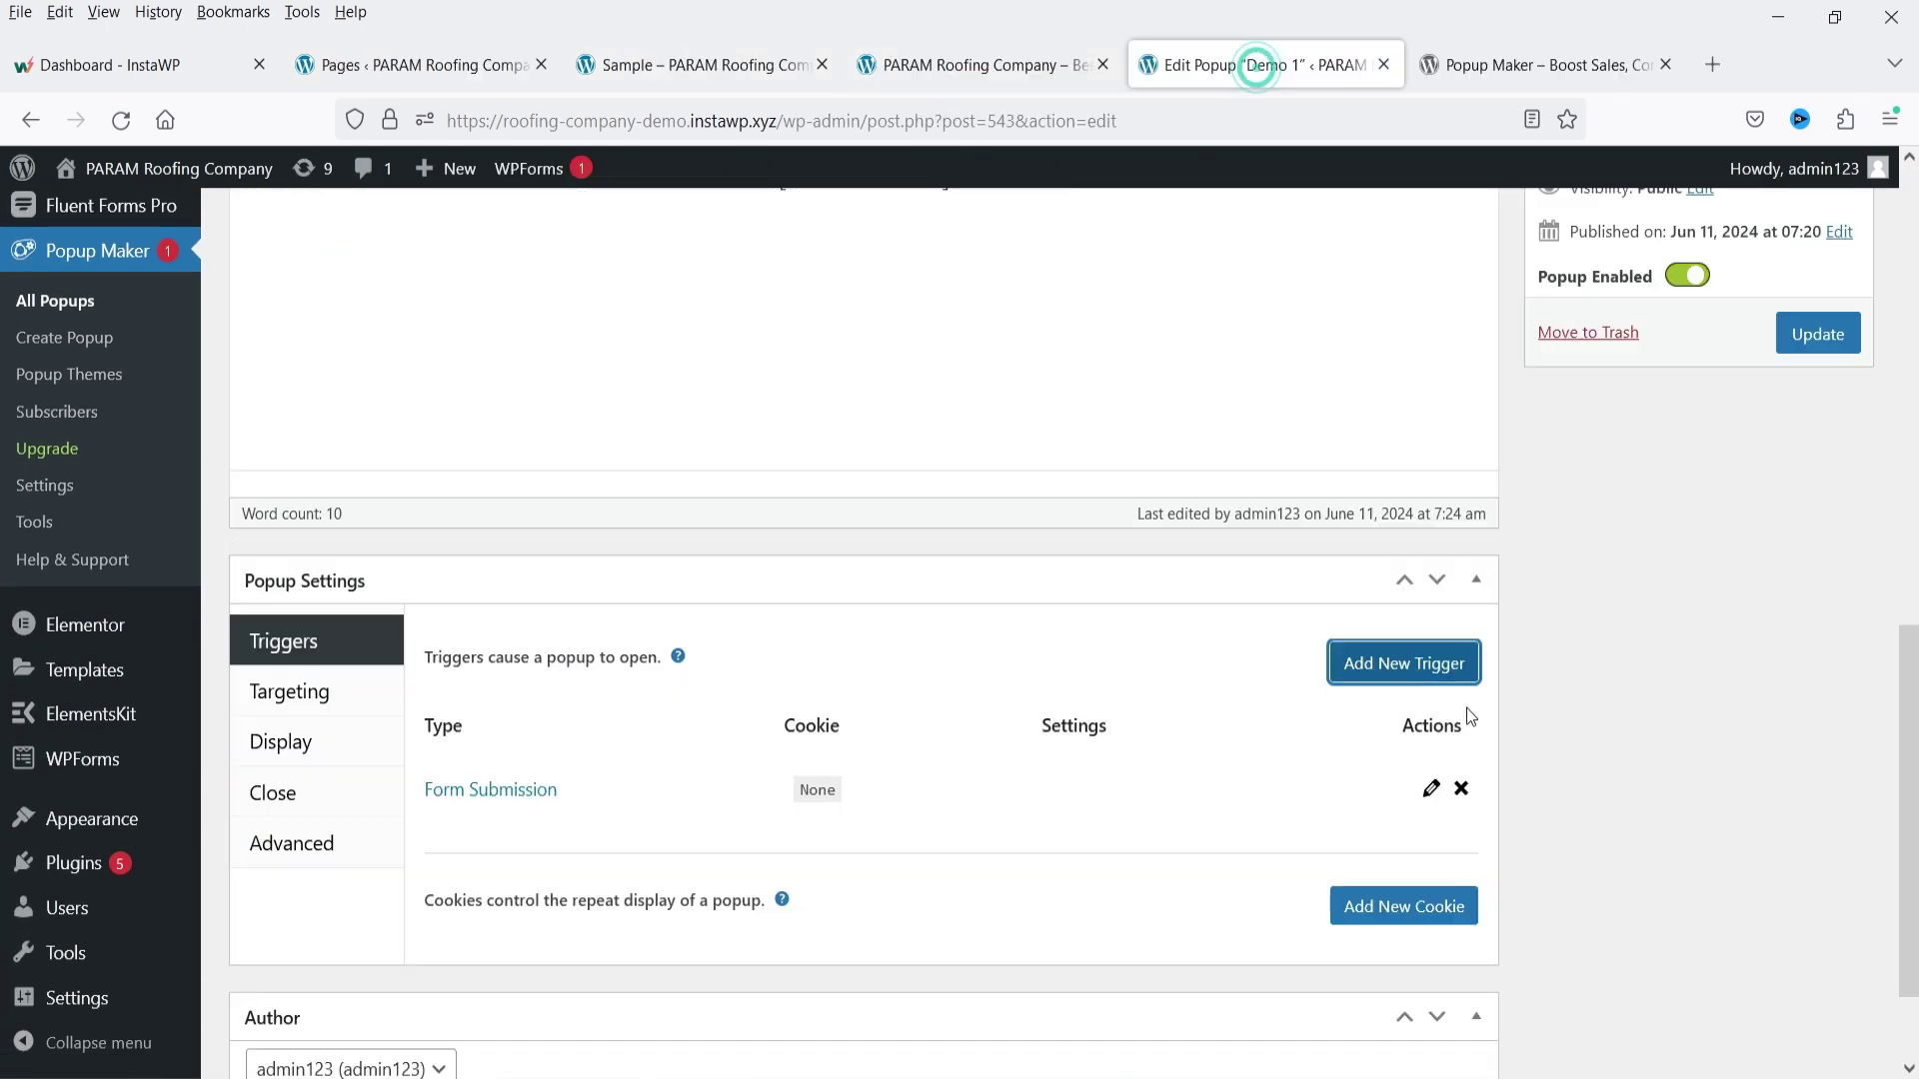
click(1405, 663)
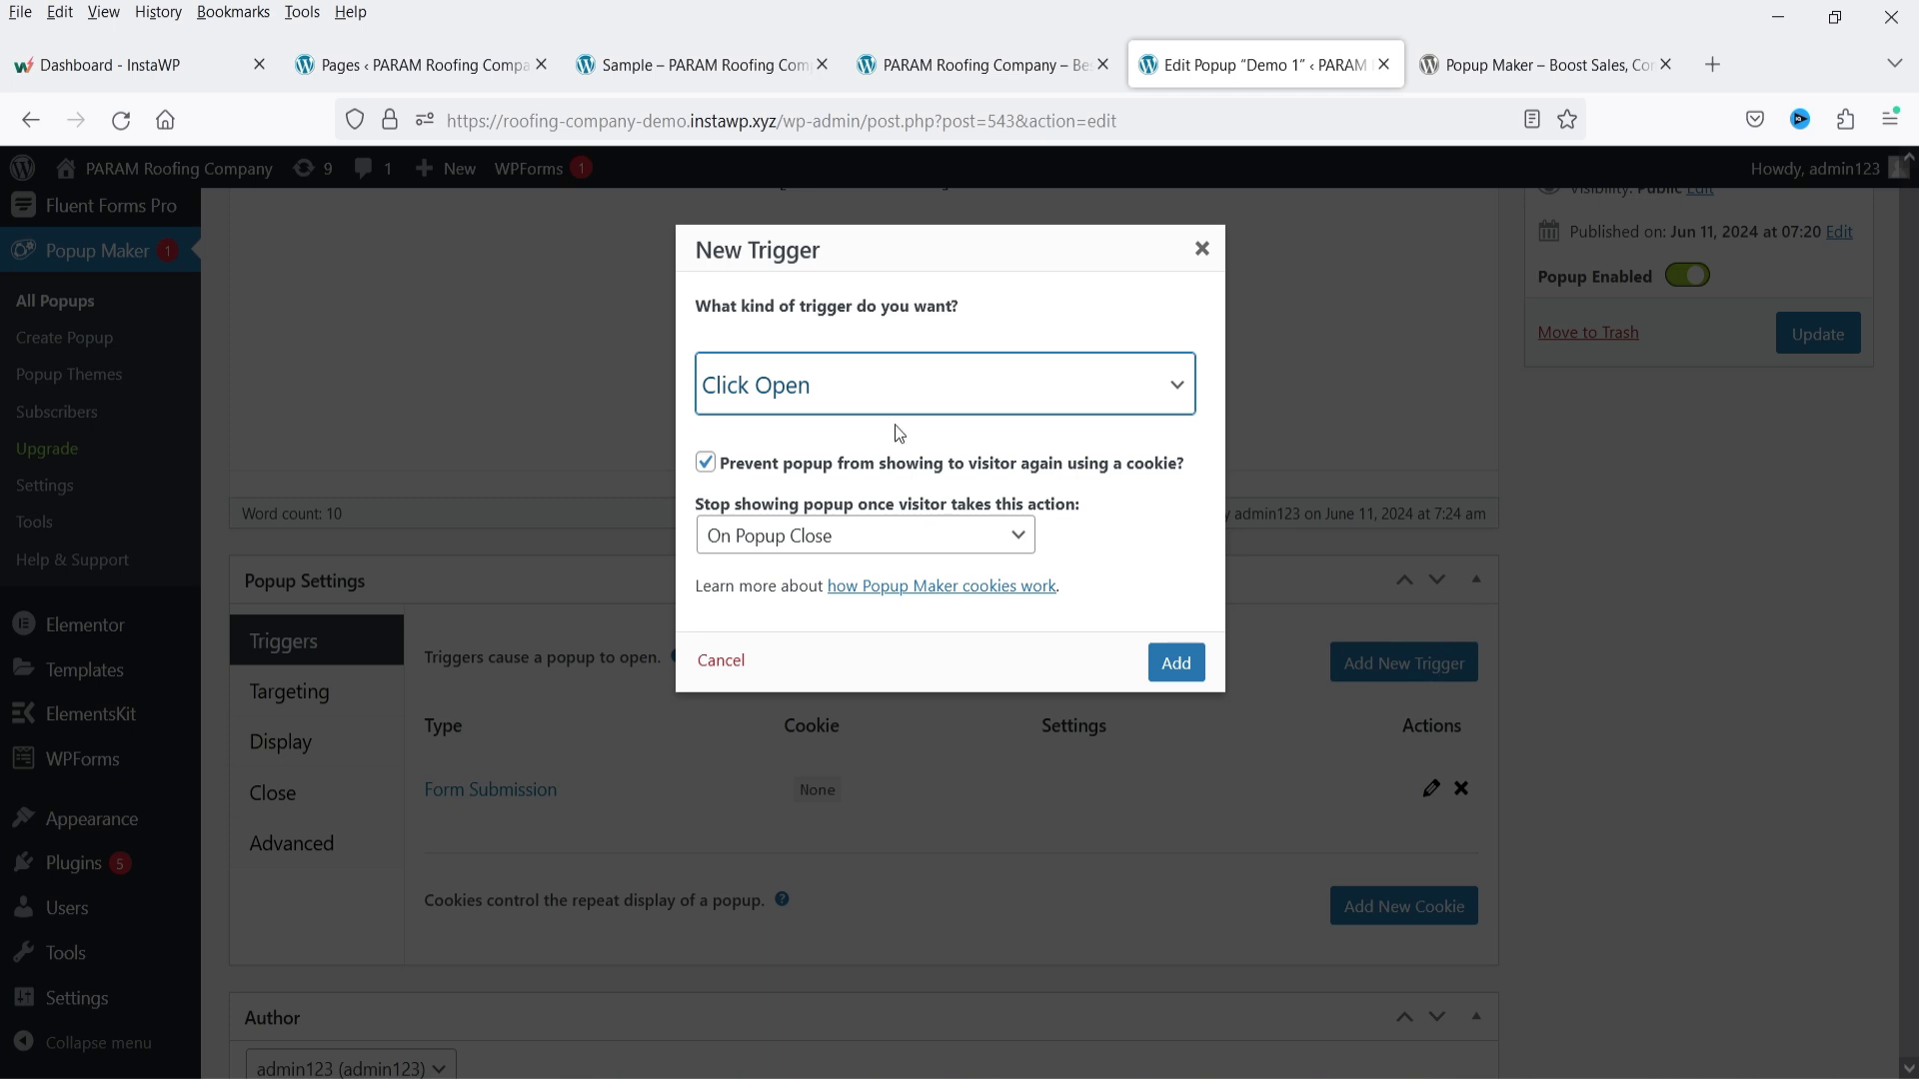
click(869, 394)
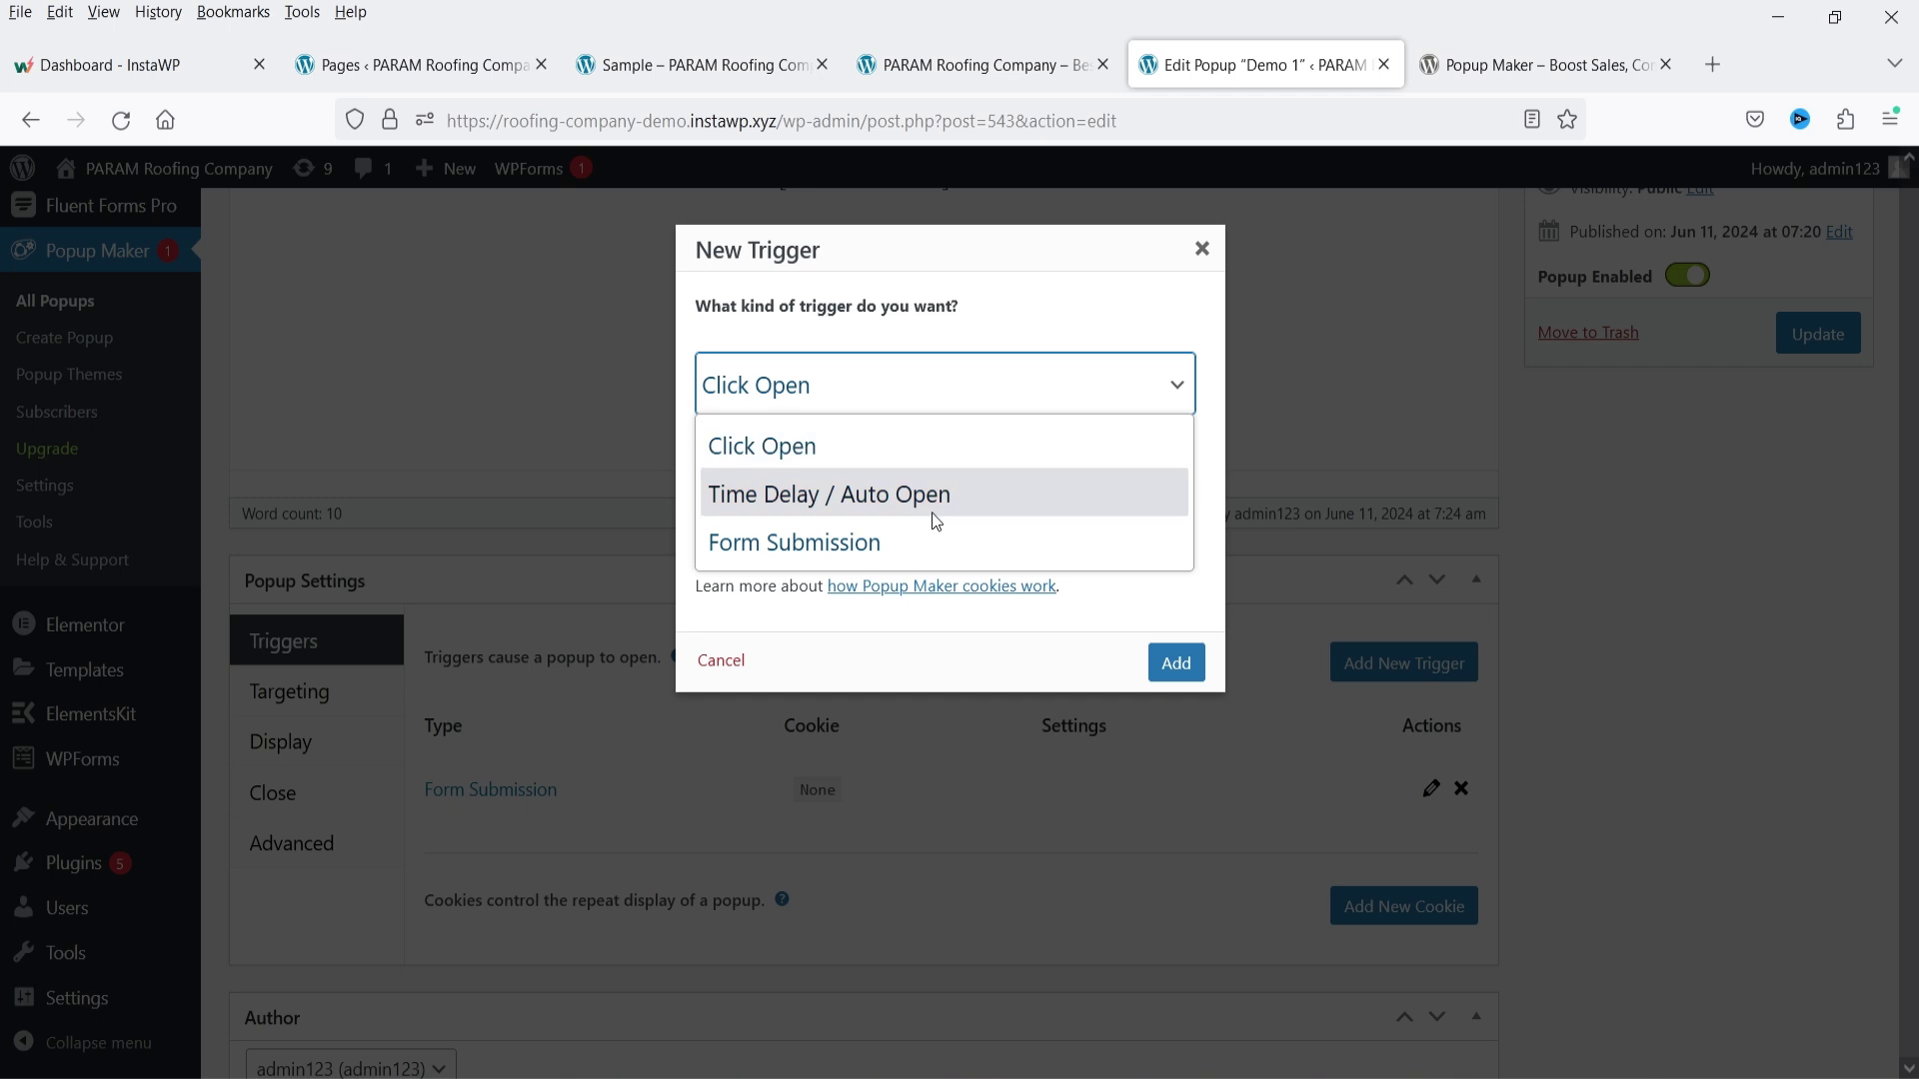
click(926, 542)
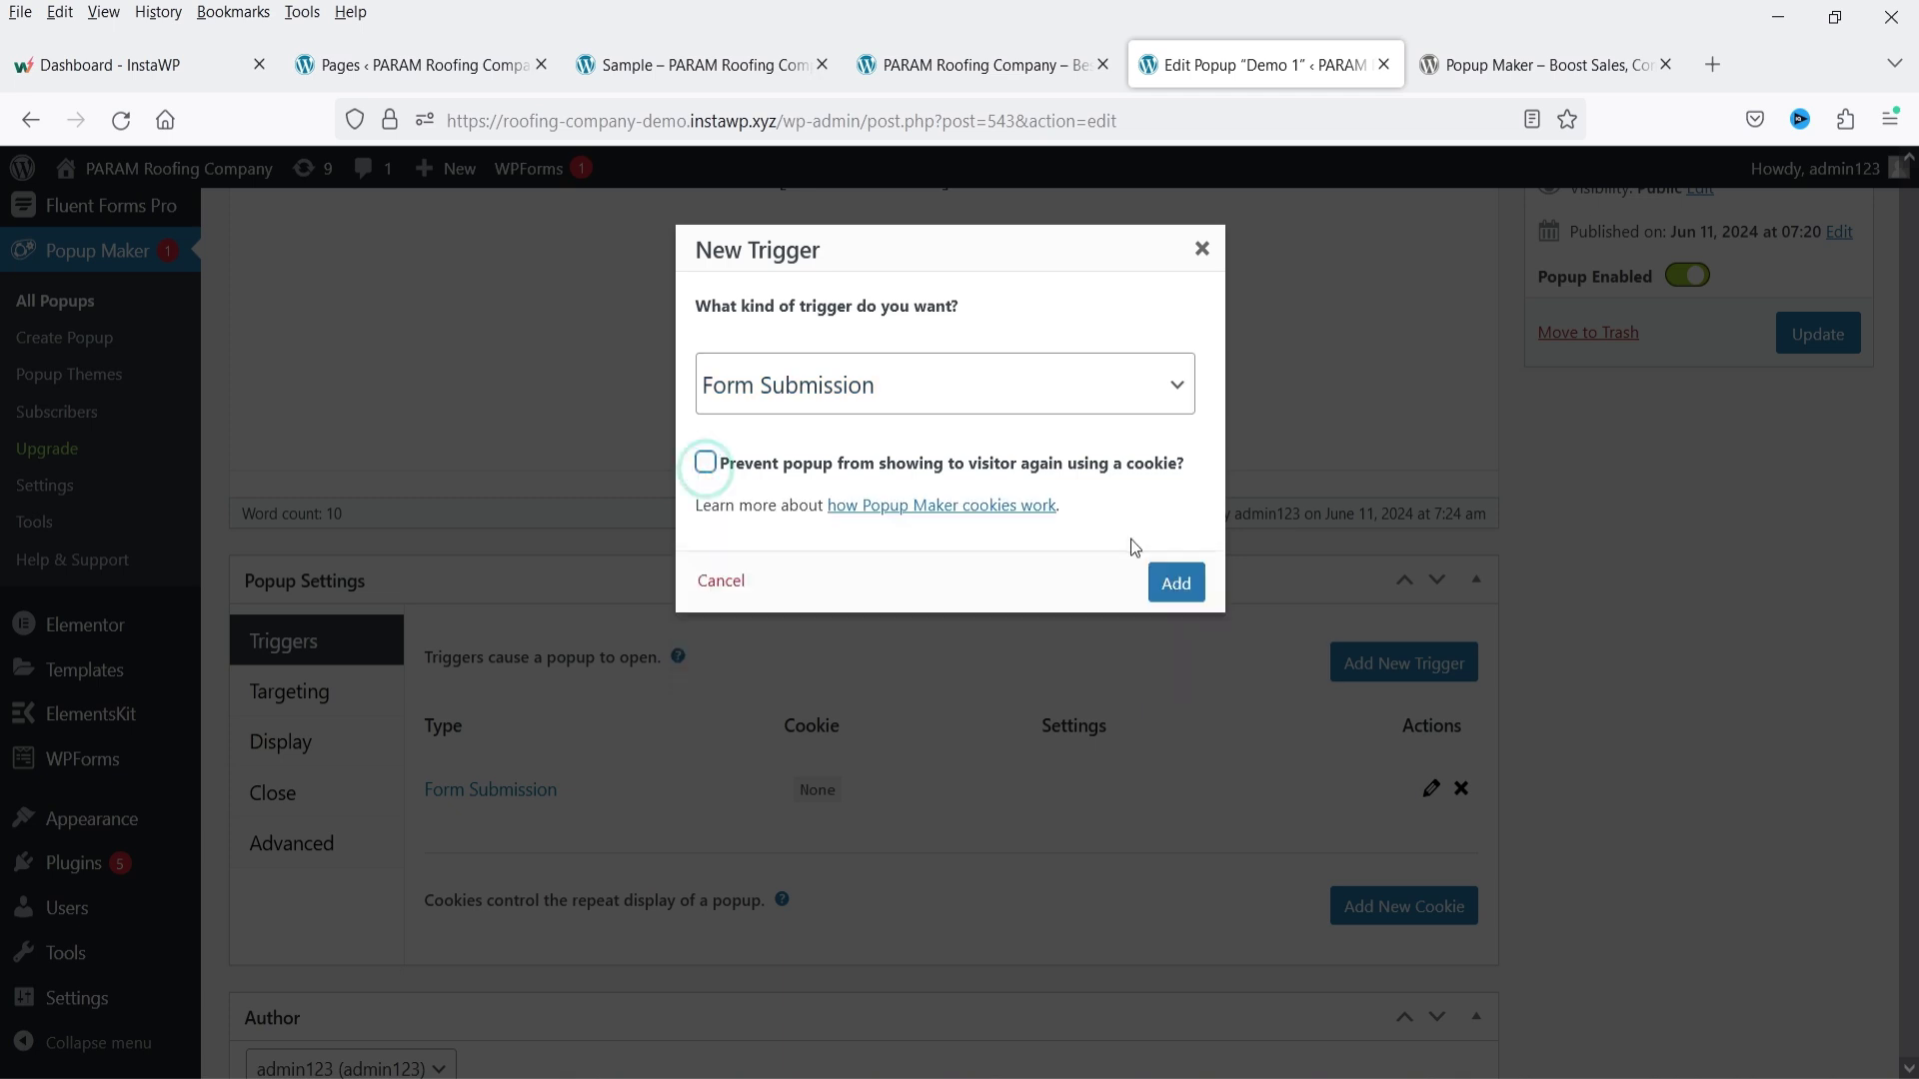
click(1174, 583)
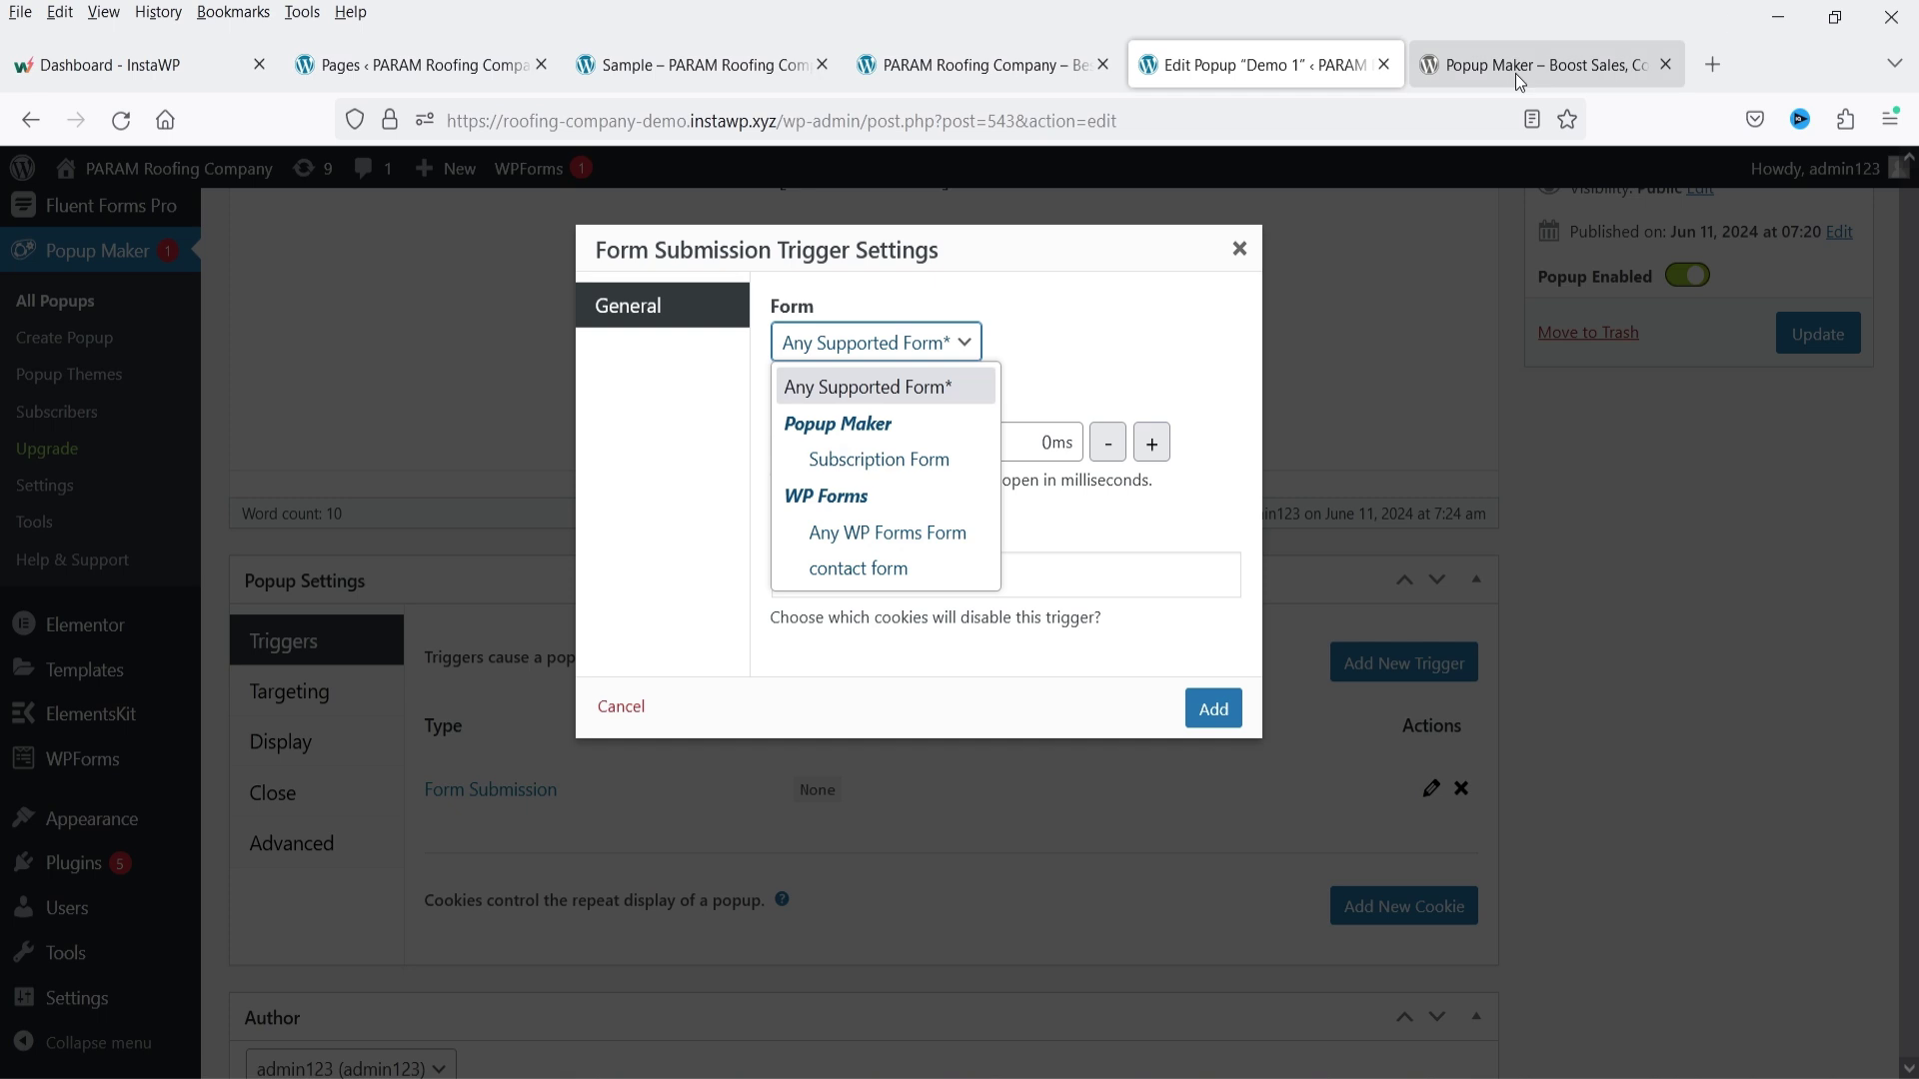
- Examine the list of supported form plugins on Popup Maker's WordPress.org plugin page and return to the popup editor
click(1520, 82)
scroll(595, 548, down, 15)
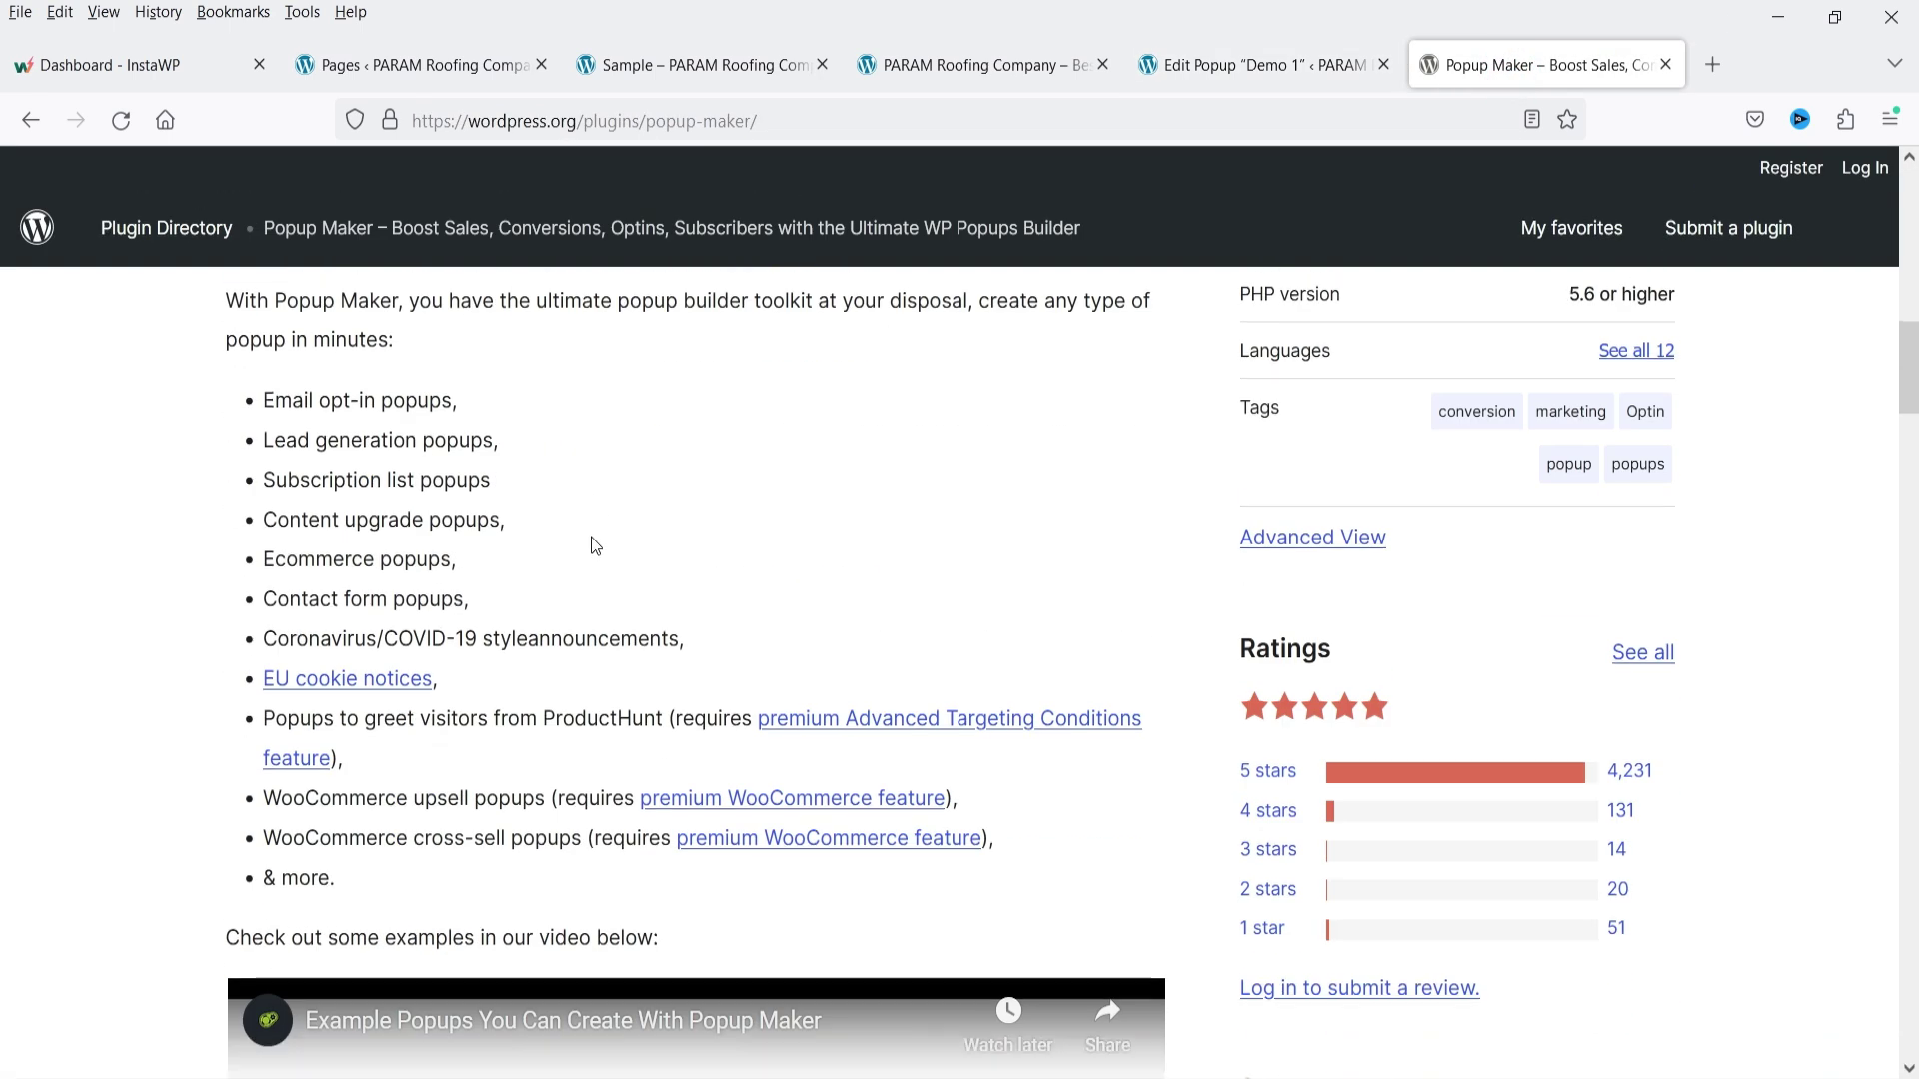
scroll(596, 546, down, 17)
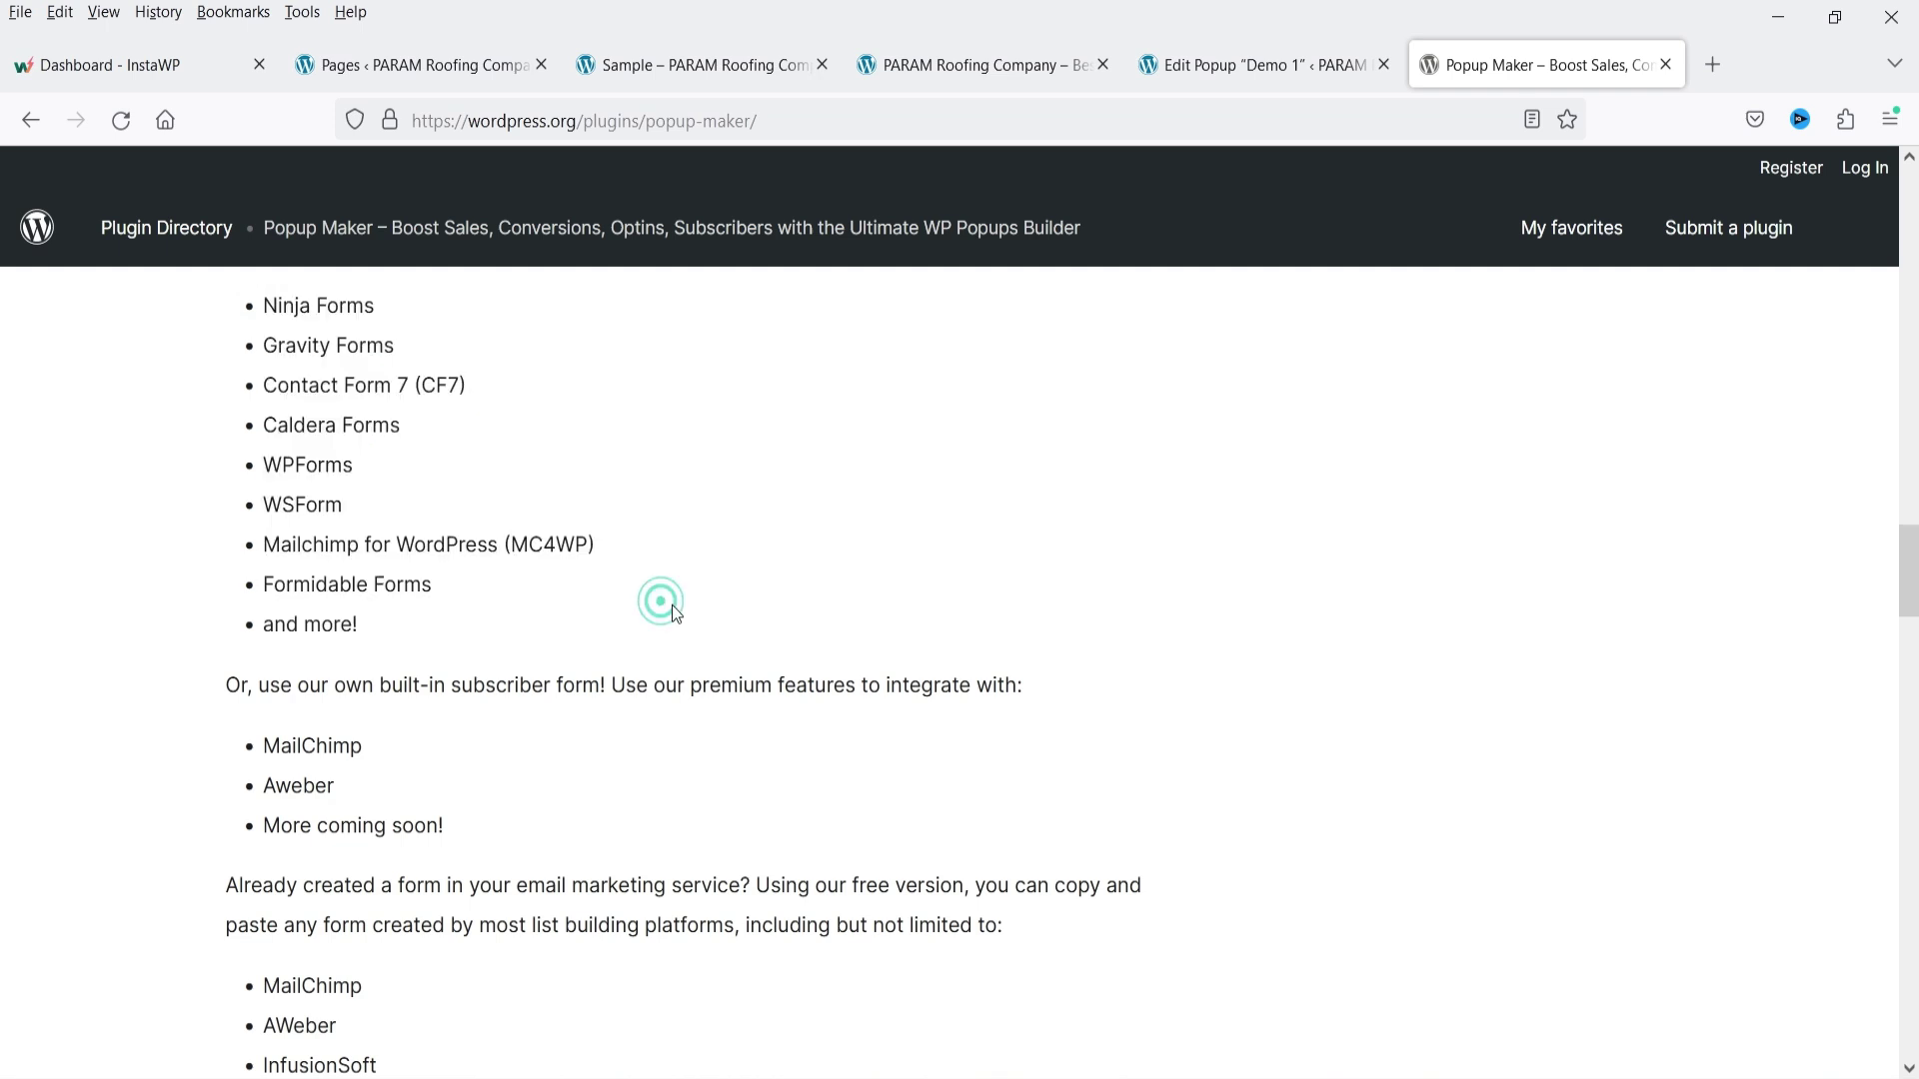
key(ctrl+Page_Up)
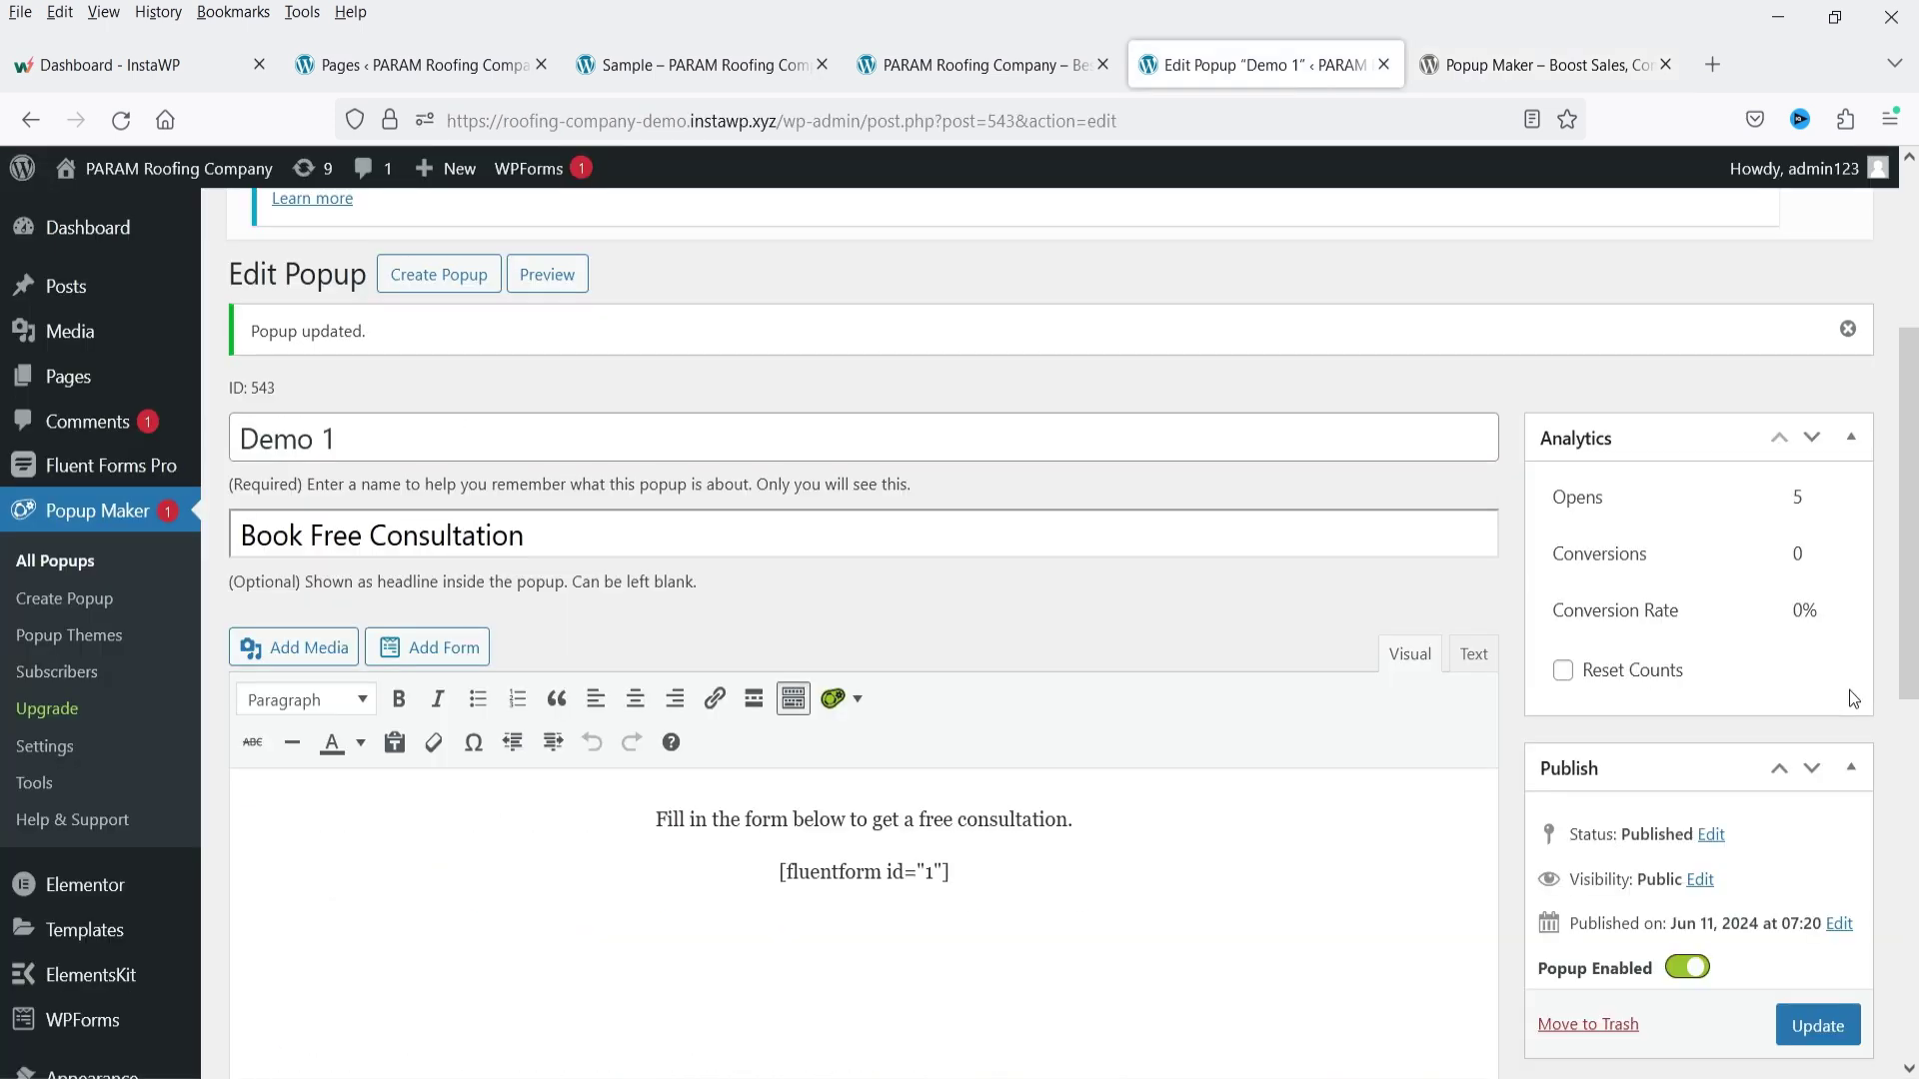